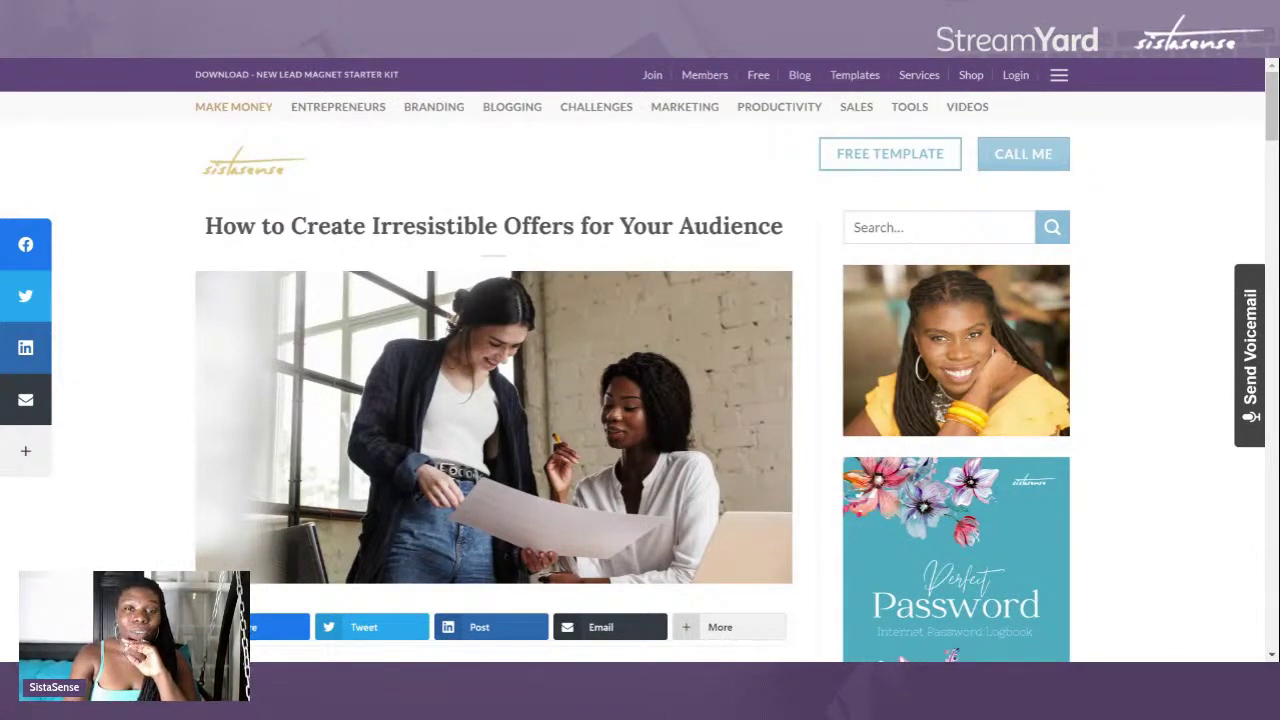
# Step: Look over the blog article on irresistible offers and the Fresh Start pages with their videos and resource links
pyautogui.press('End')
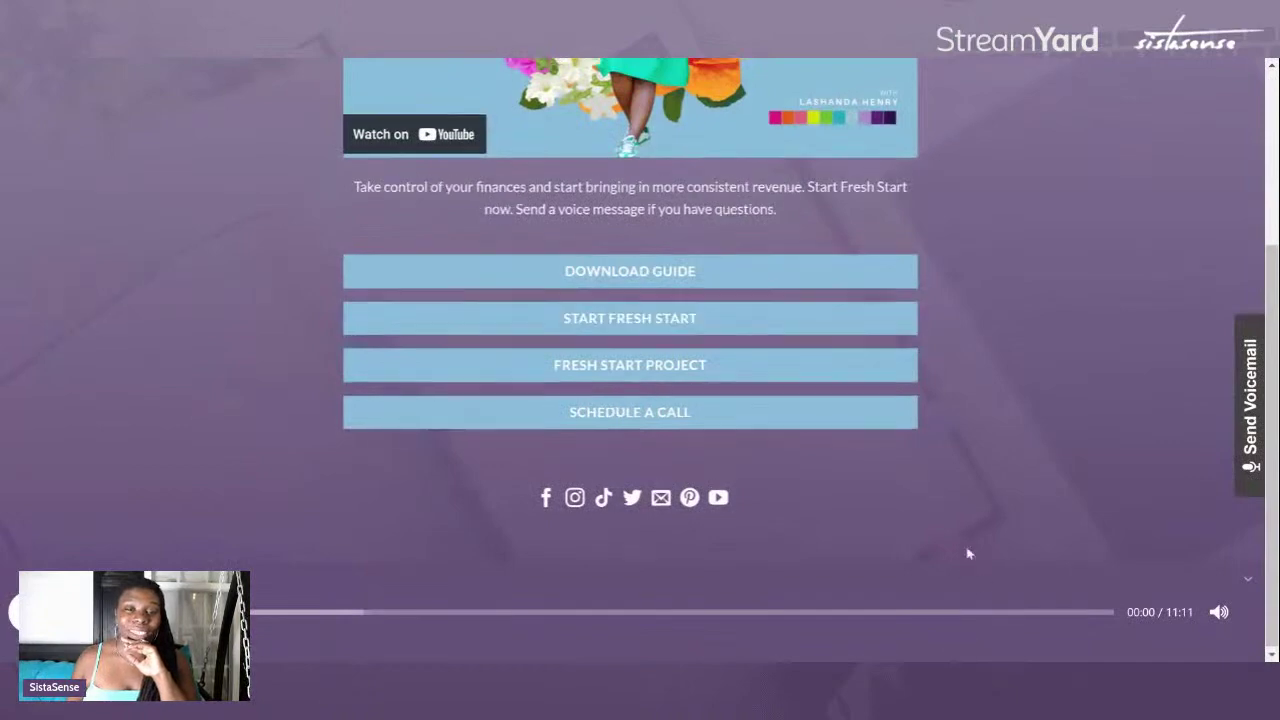
pyautogui.scroll(3, 860, 240)
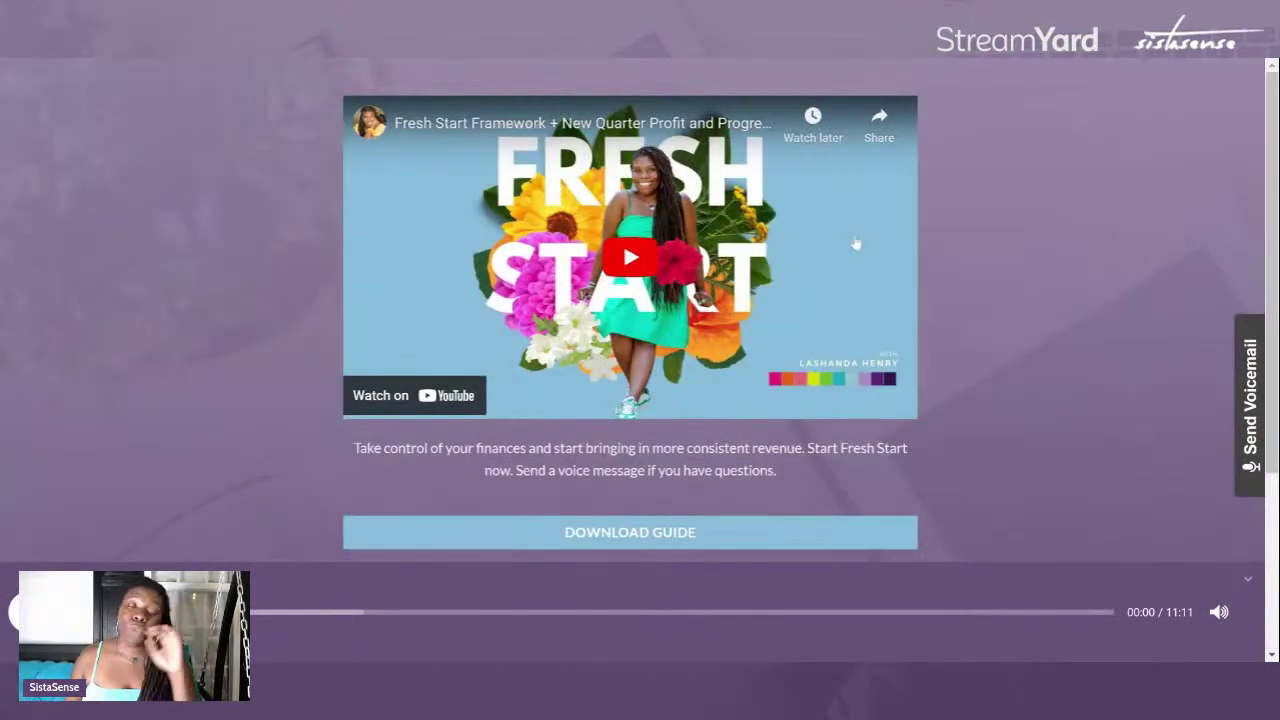
pyautogui.scroll(-3, 838, 240)
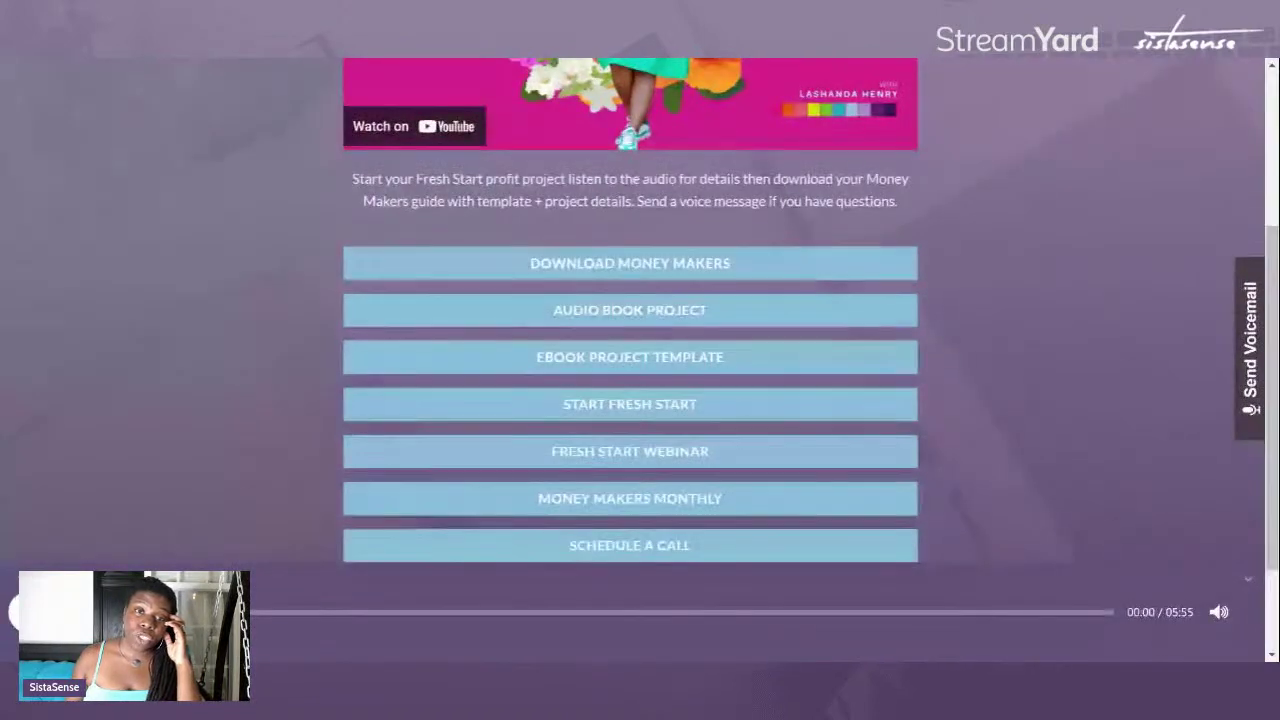
pyautogui.scroll(3, 519, 207)
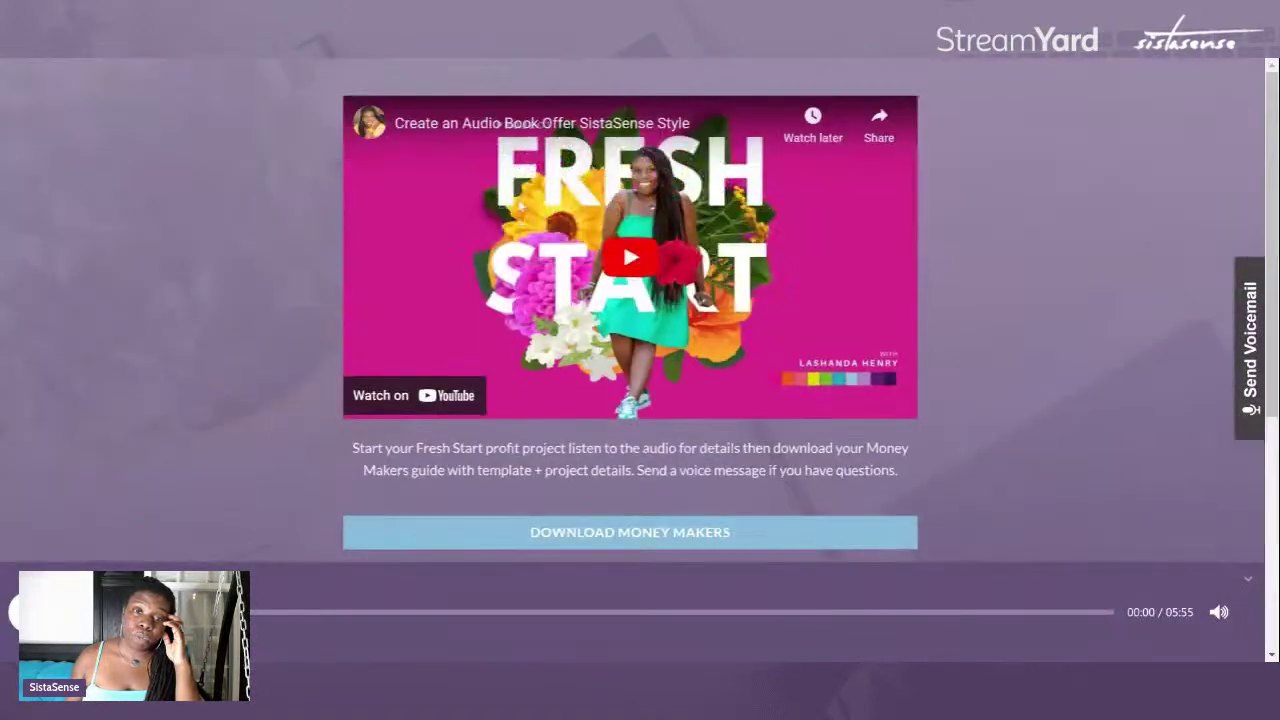
pyautogui.scroll(-3, 519, 207)
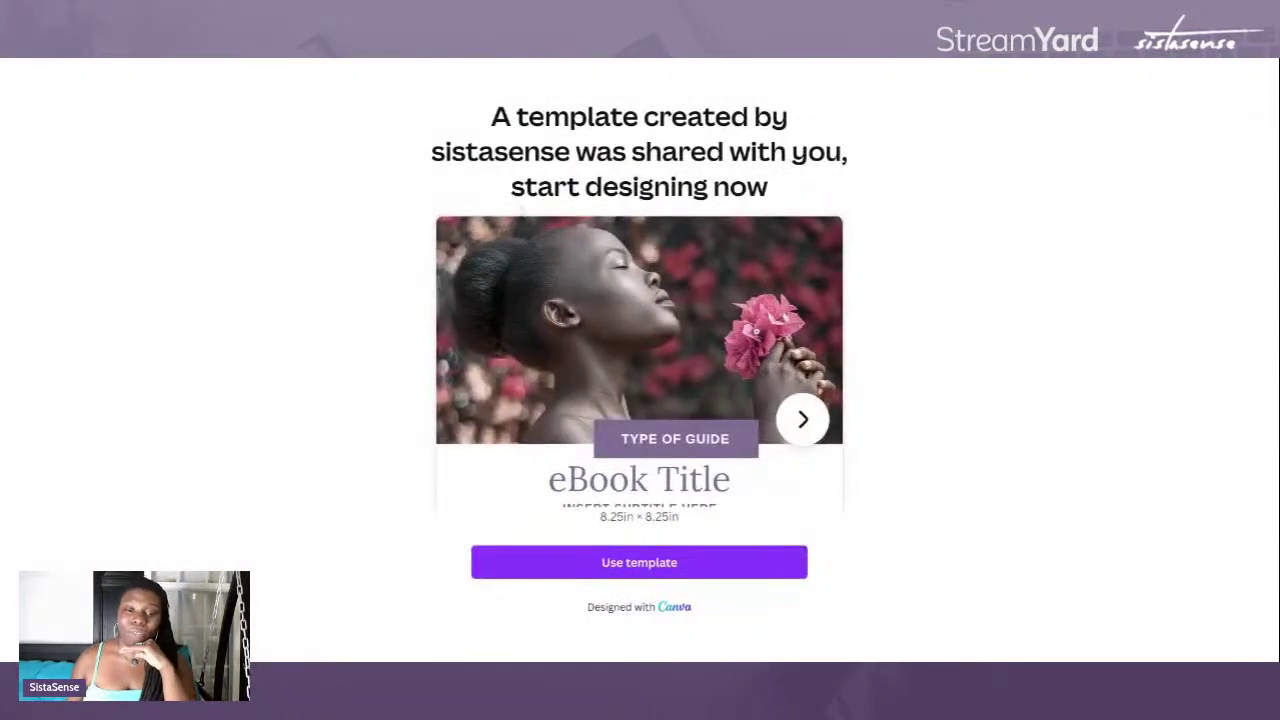
# Step: Create an editable Canva design from the shared eBook template and collapse the template suggestions beside the canvas
pyautogui.click(658, 566)
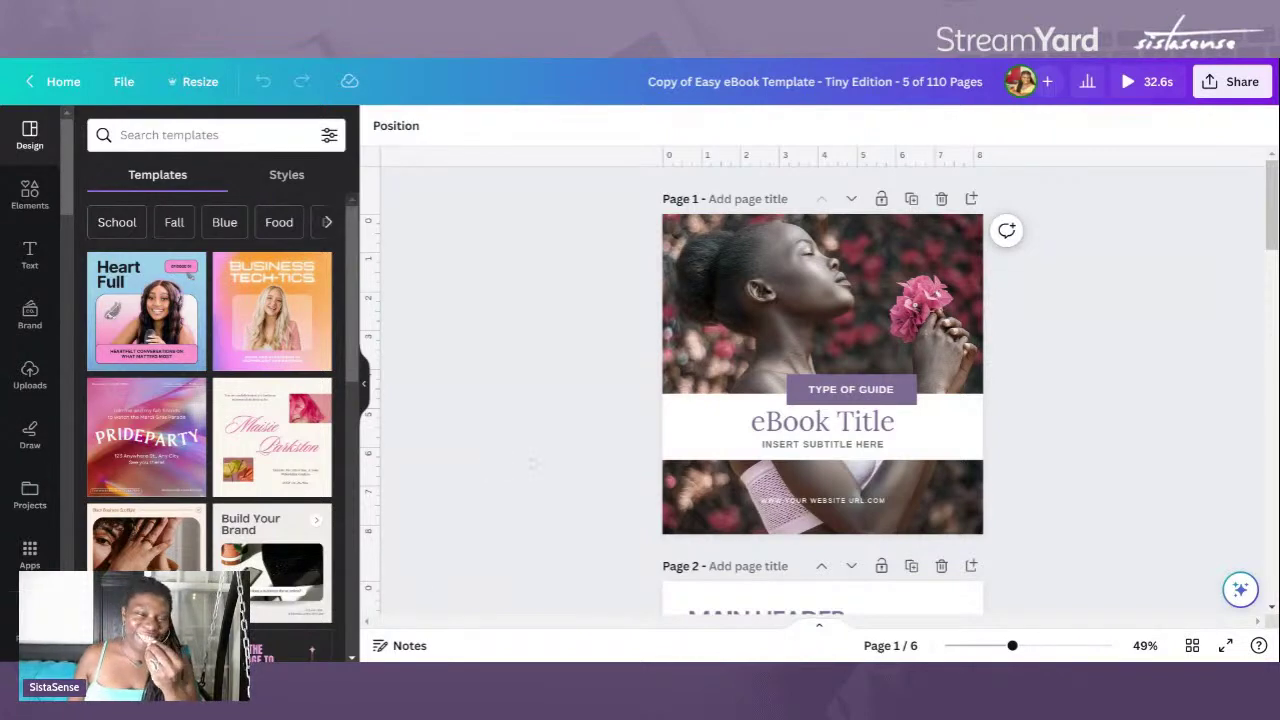
pyautogui.scroll(-7, 822, 420)
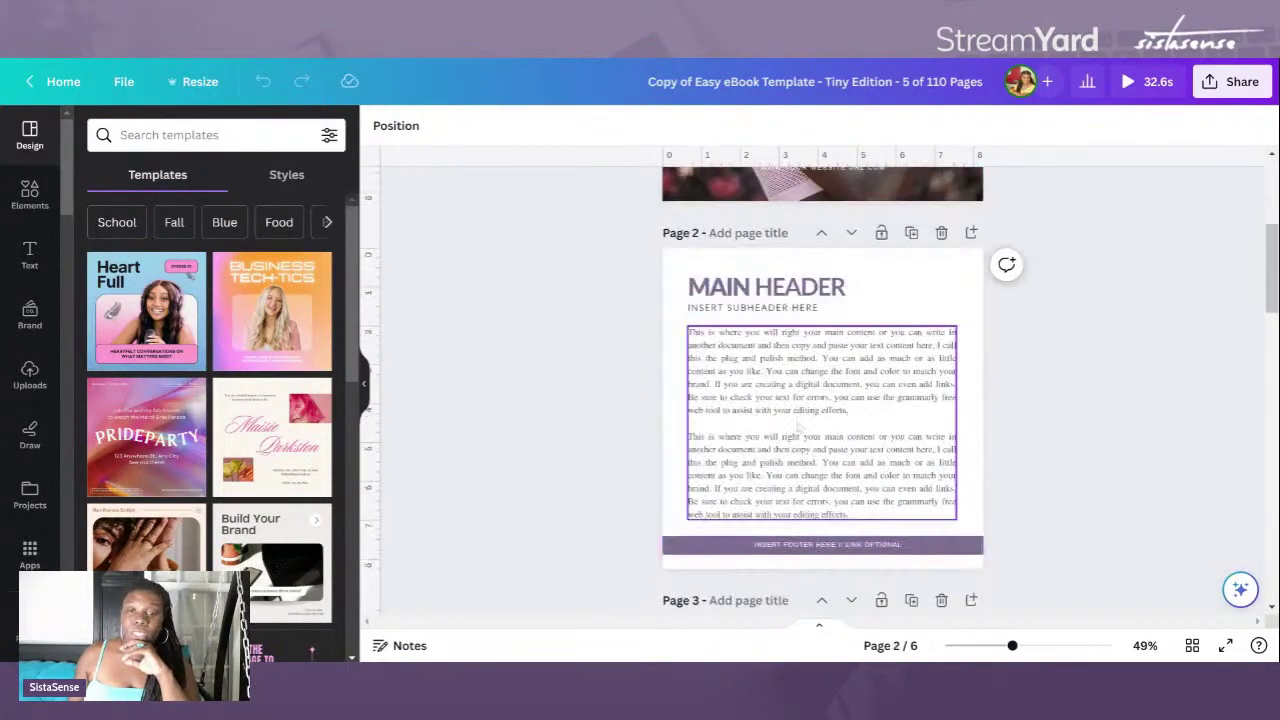
pyautogui.scroll(-9, 706, 451)
pyautogui.scroll(6, 706, 451)
pyautogui.scroll(9, 706, 455)
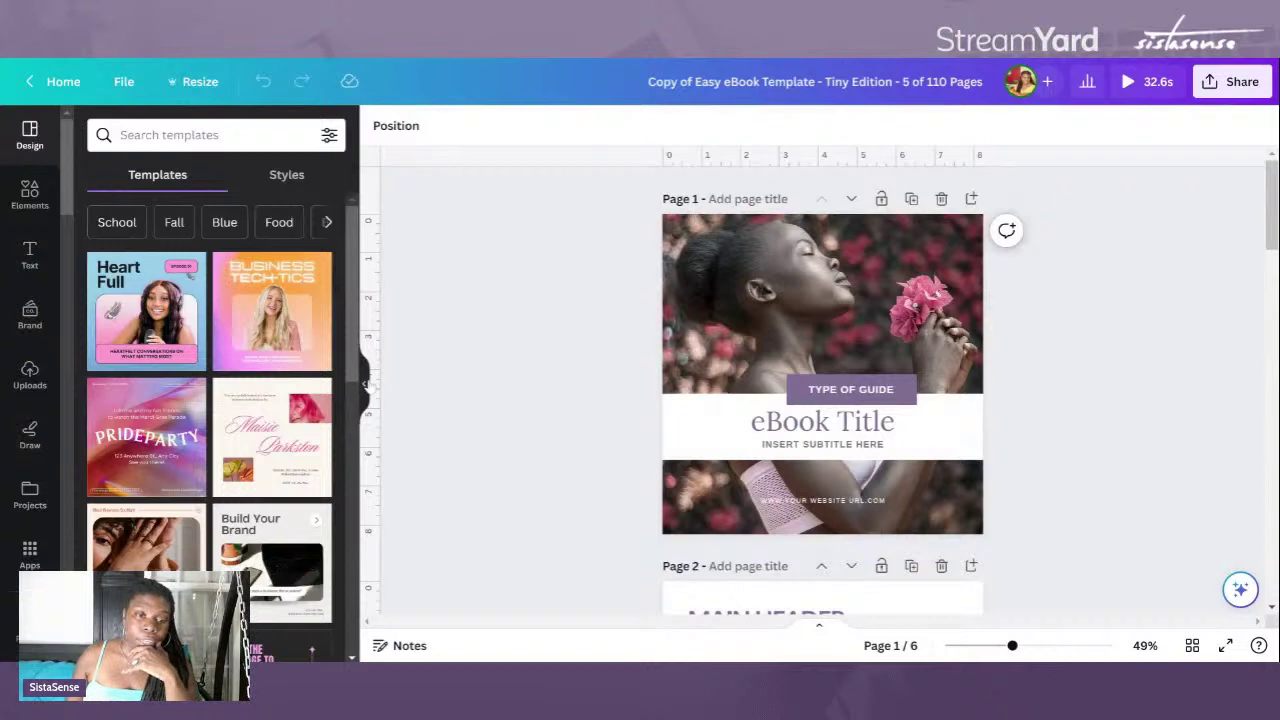
pyautogui.click(366, 380)
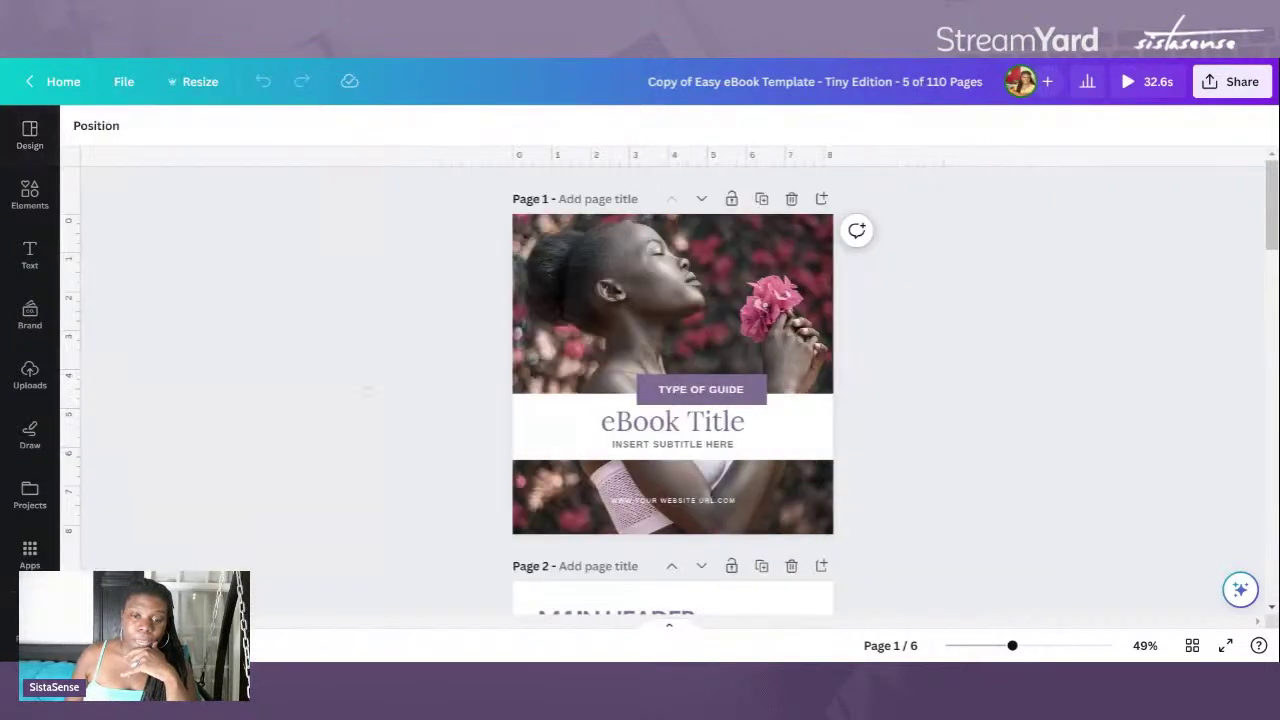
# Step: Examine the template's cover, main header page and full-text page, including their placeholder text and footers
pyautogui.scroll(-4, 357, 407)
pyautogui.scroll(2, 360, 403)
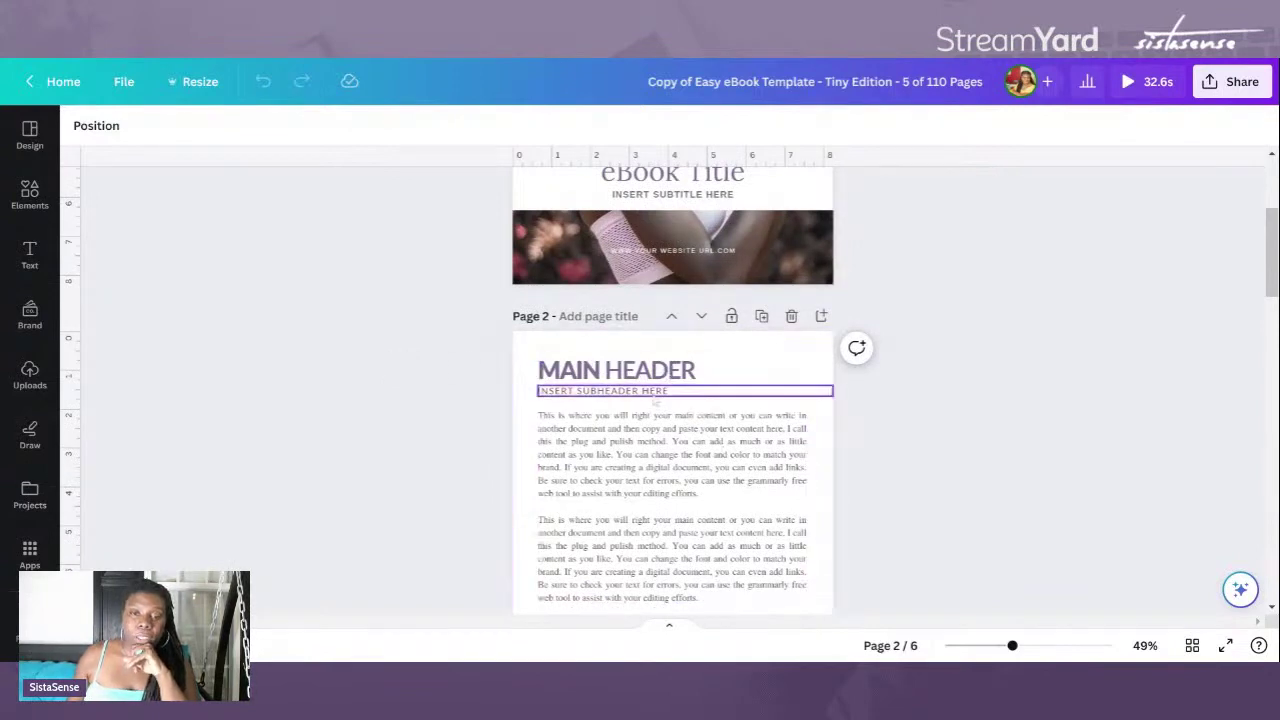
pyautogui.scroll(-5, 641, 487)
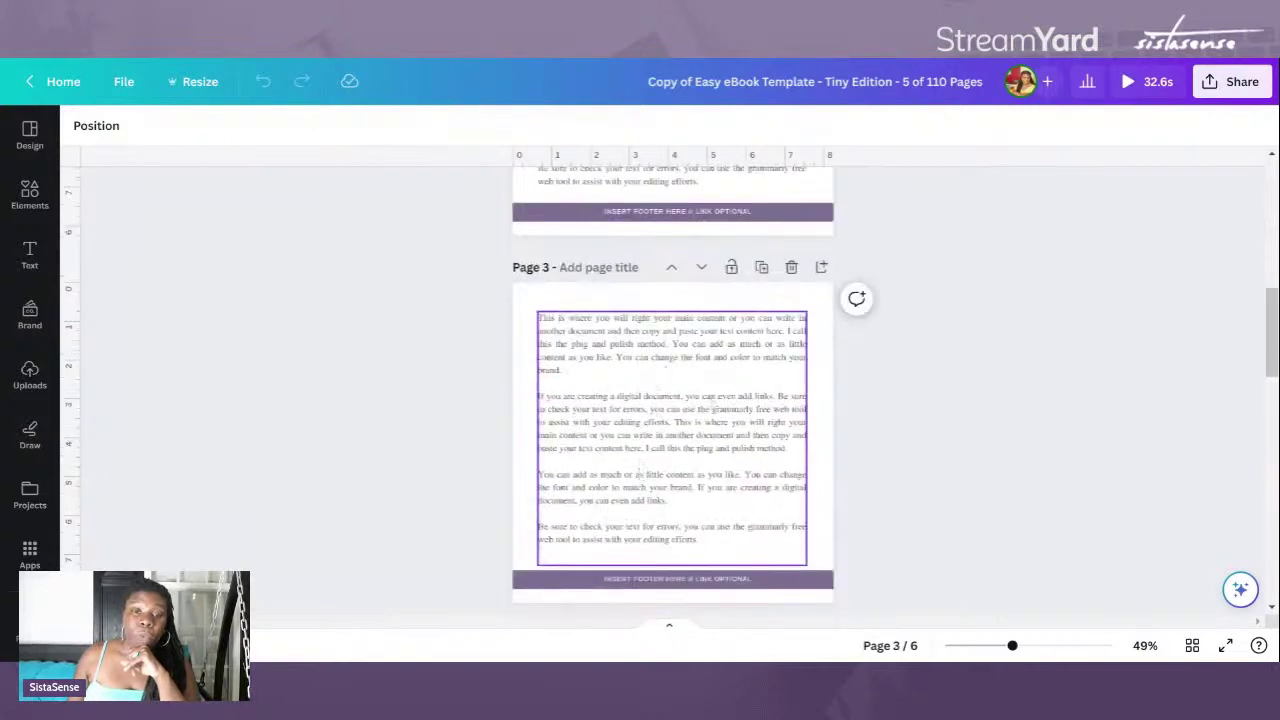
pyautogui.scroll(3, 692, 506)
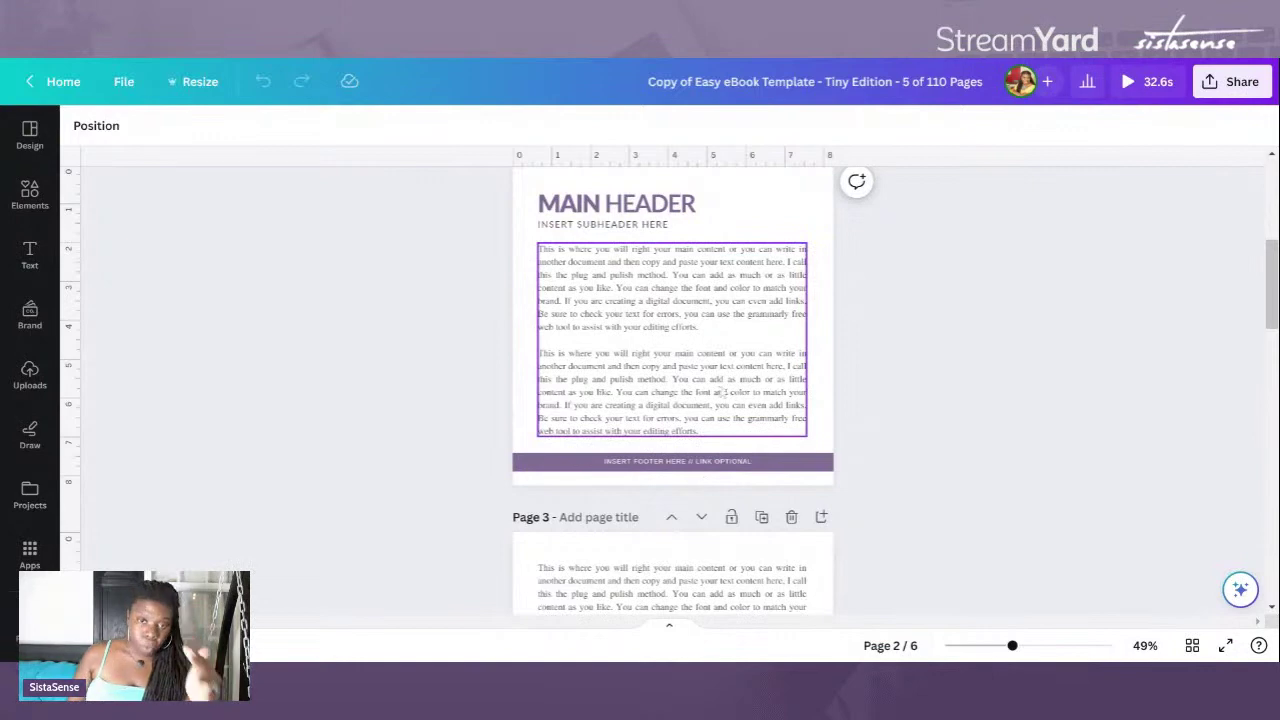
pyautogui.scroll(-3, 726, 396)
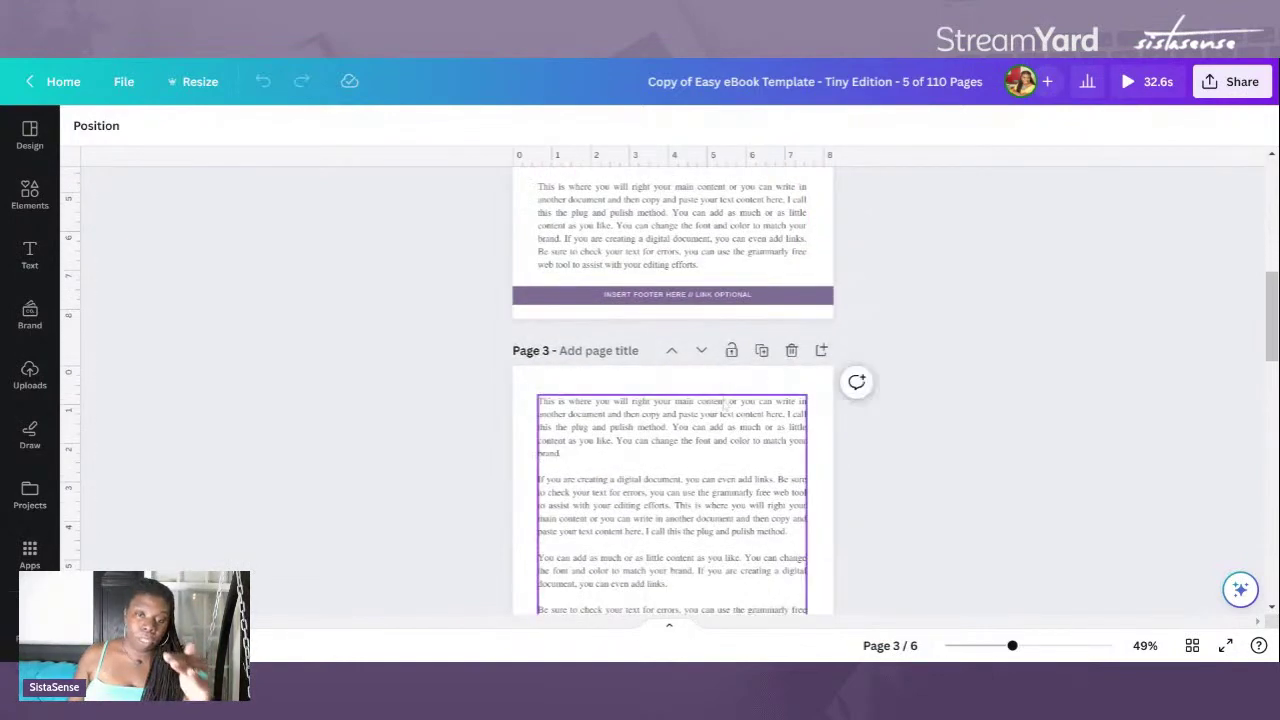
pyautogui.scroll(-3, 750, 524)
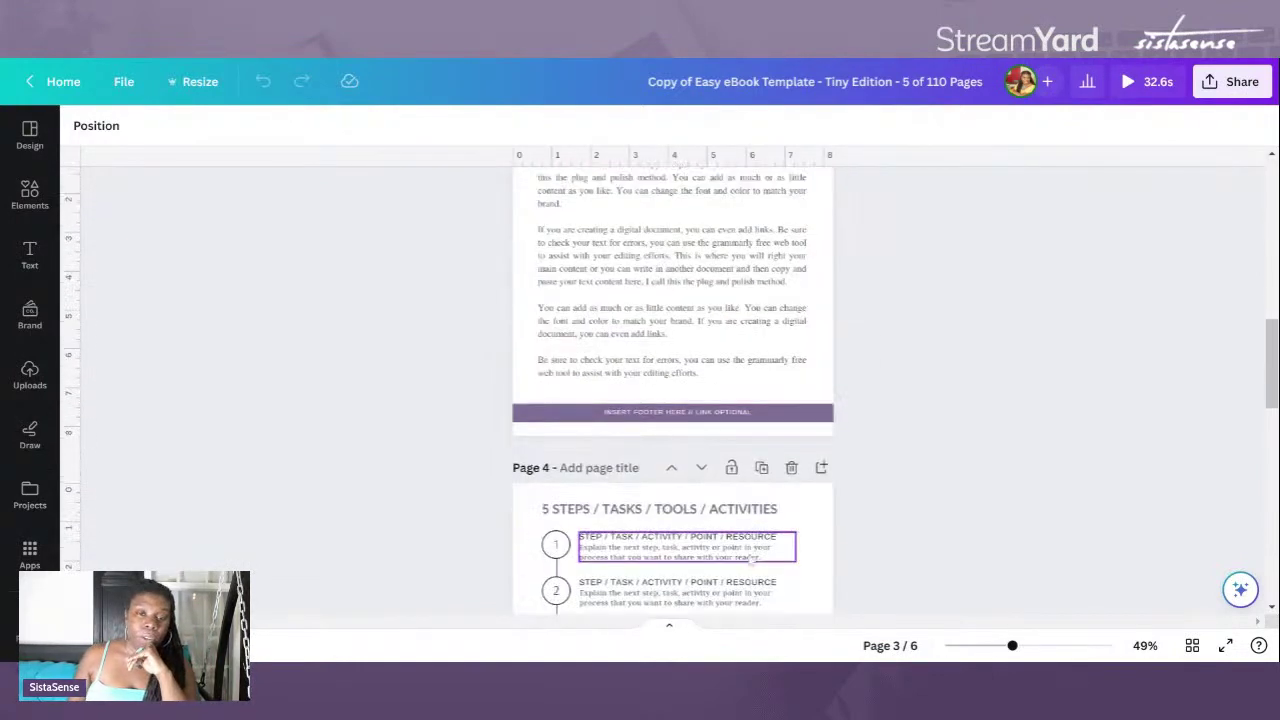
pyautogui.scroll(5, 752, 558)
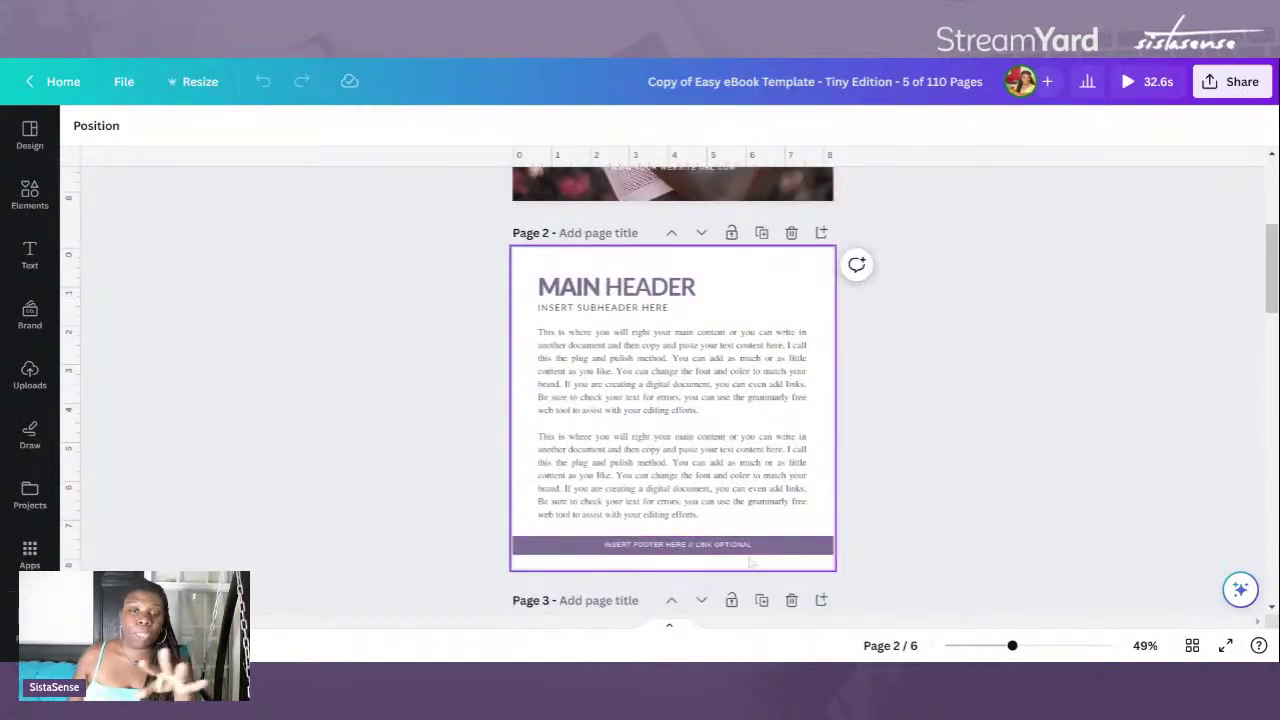
pyautogui.scroll(2, 752, 565)
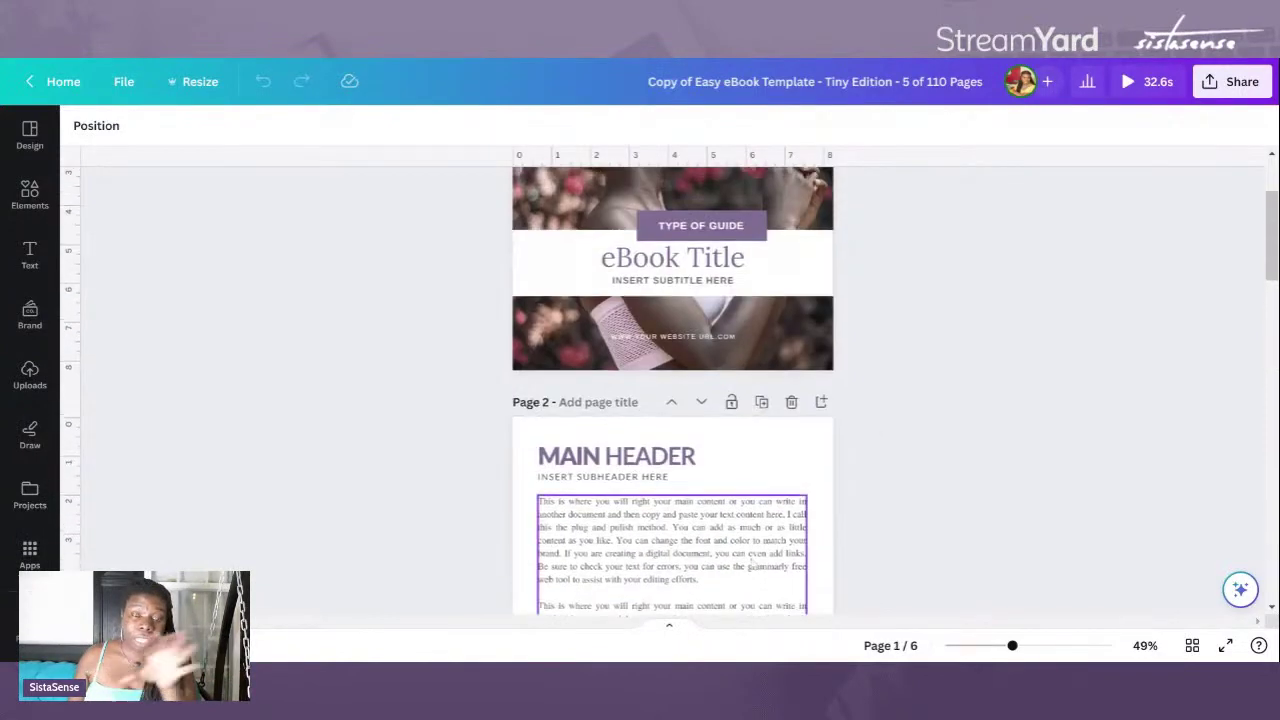
# Step: Examine the five-step list page and the closing website and promotional pages, and return to the cover
pyautogui.scroll(-8, 752, 562)
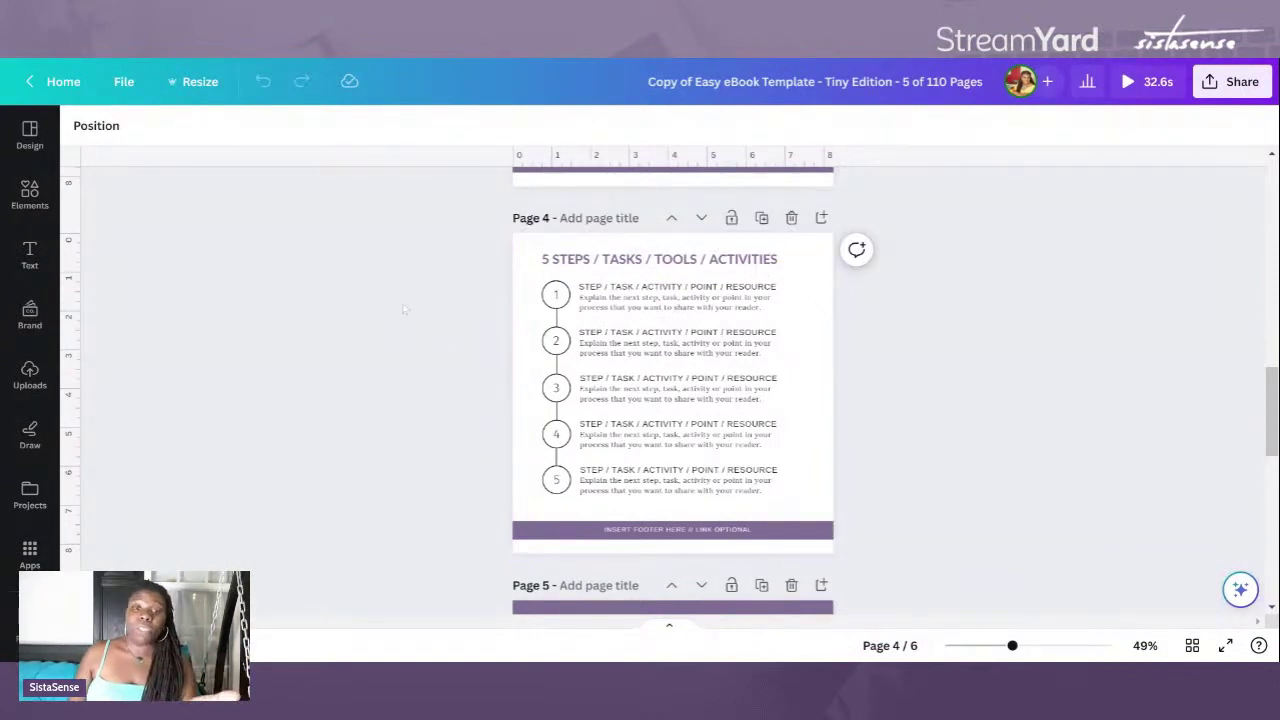
pyautogui.scroll(2, 556, 390)
pyautogui.scroll(-2, 556, 390)
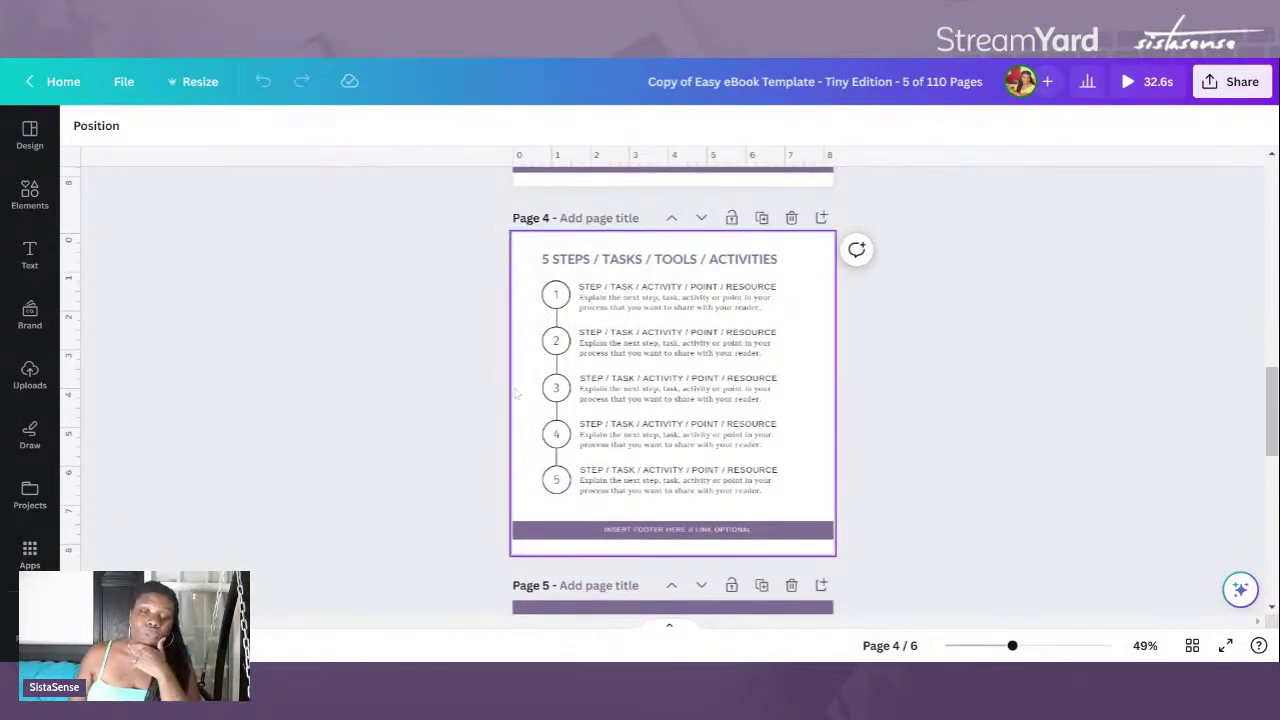
pyautogui.scroll(2, 516, 394)
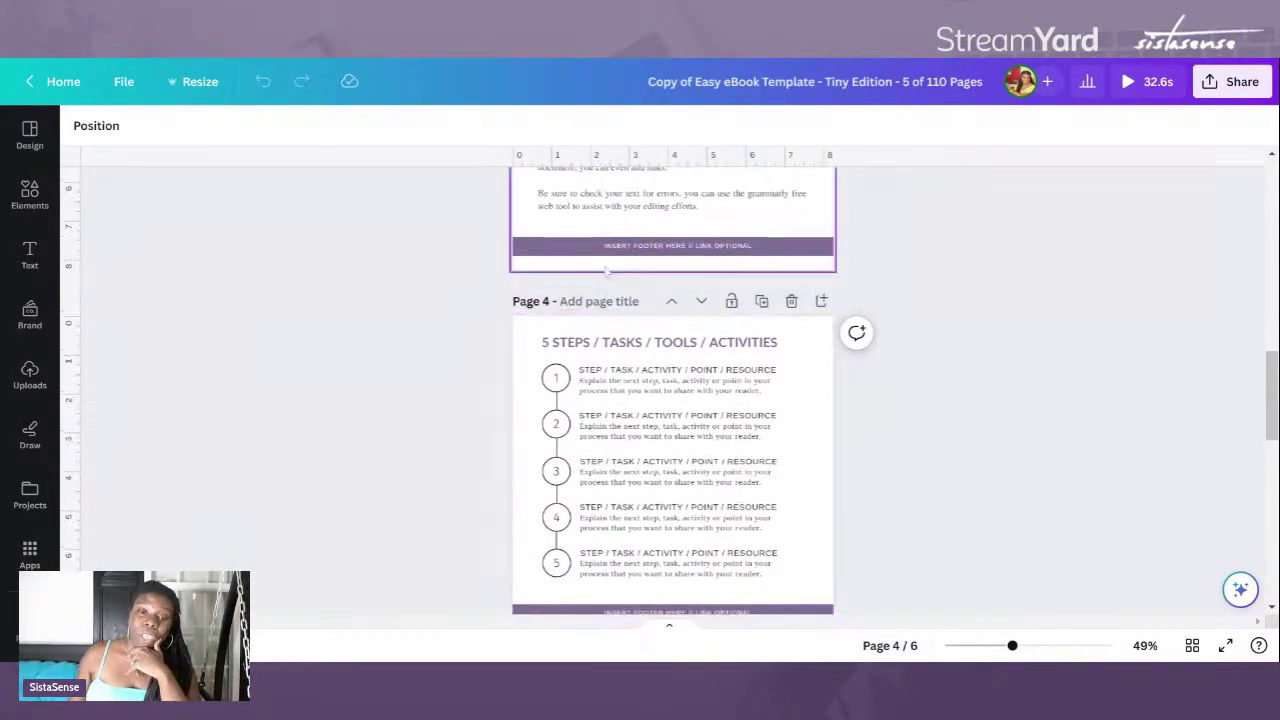
pyautogui.scroll(-2, 603, 260)
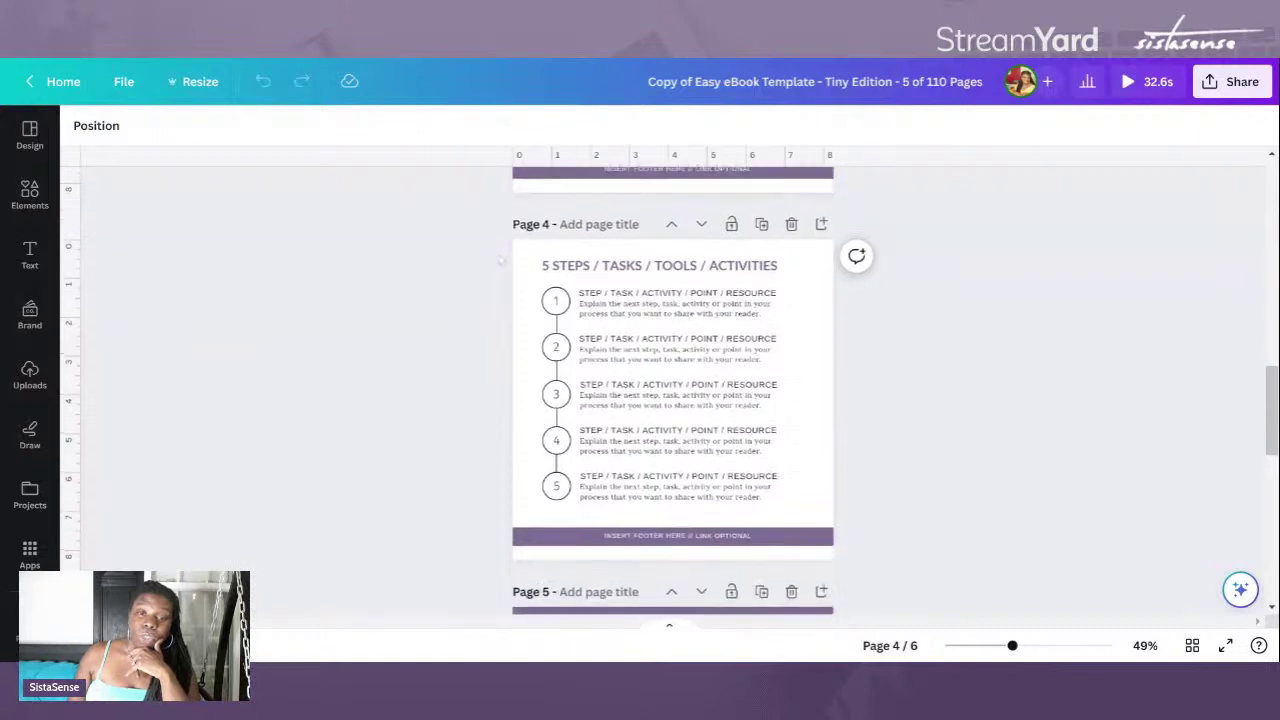
pyautogui.scroll(10, 503, 267)
pyautogui.scroll(-10, 503, 267)
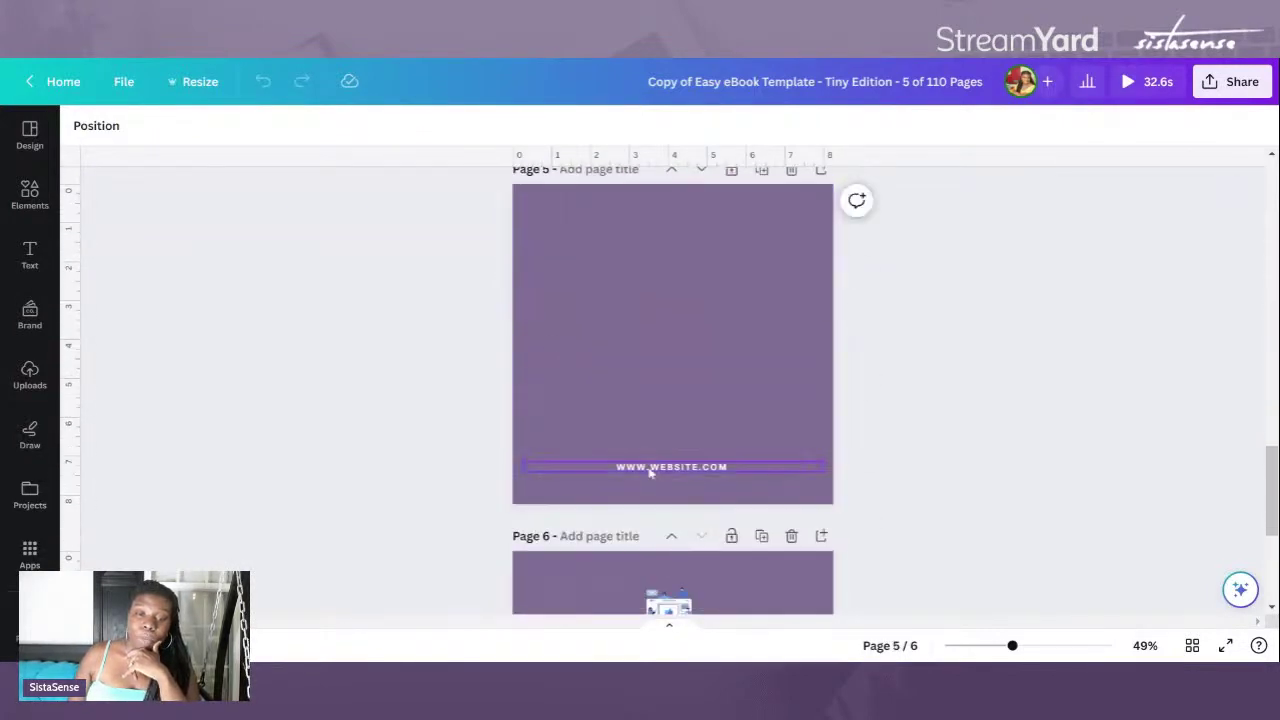
pyautogui.scroll(-3, 646, 466)
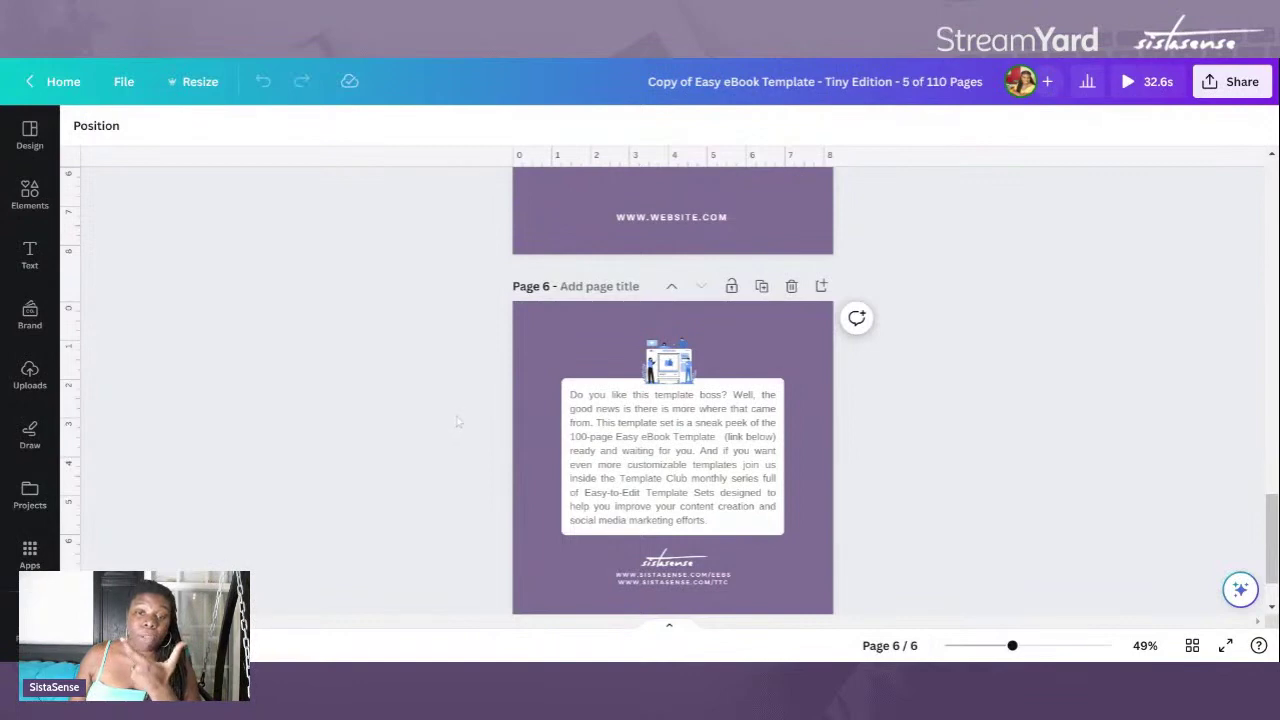
pyautogui.scroll(10, 458, 416)
pyautogui.scroll(10, 460, 418)
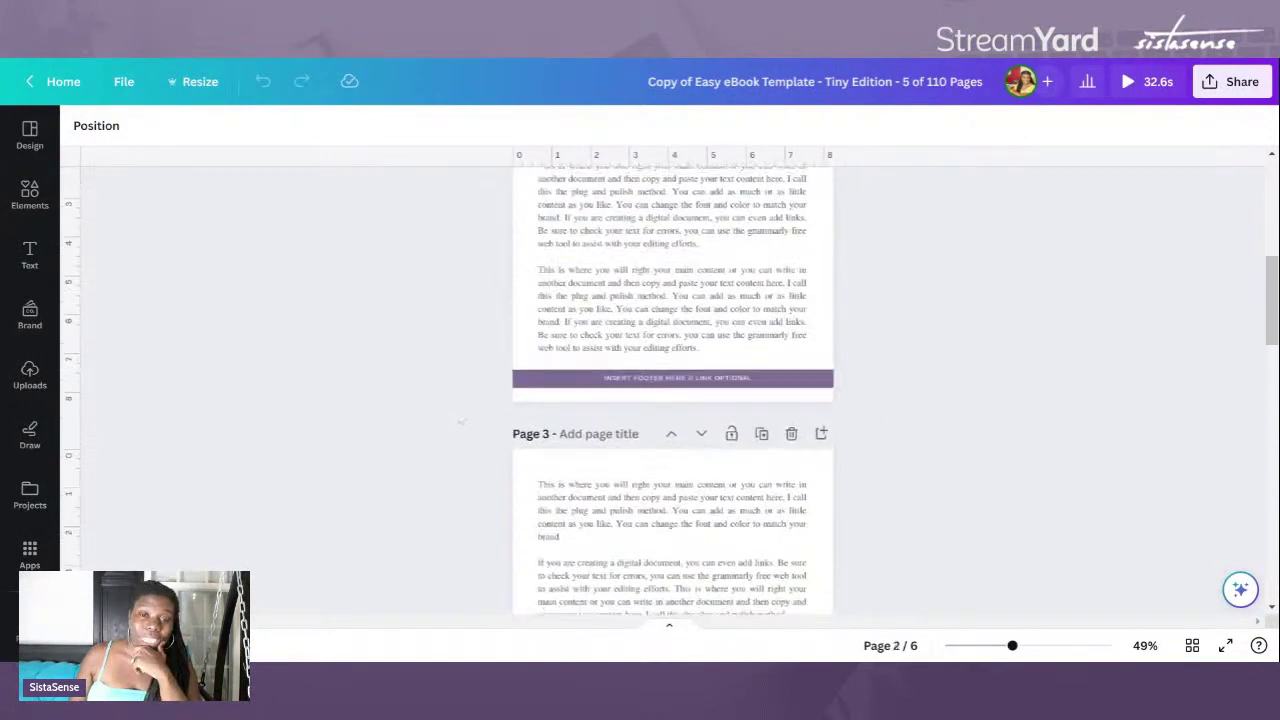
pyautogui.scroll(3, 460, 418)
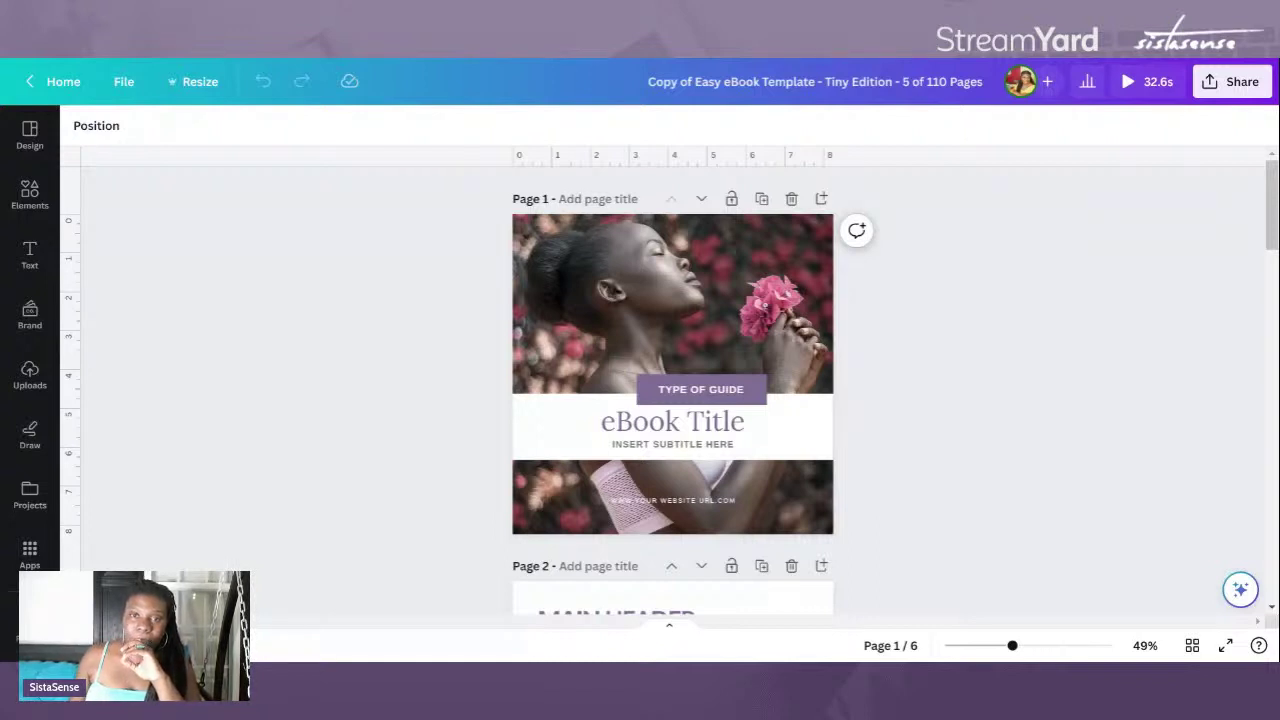
# Step: Rename the design as "How to Create Irresistible Offers for Your Audience"
pyautogui.click(716, 84)
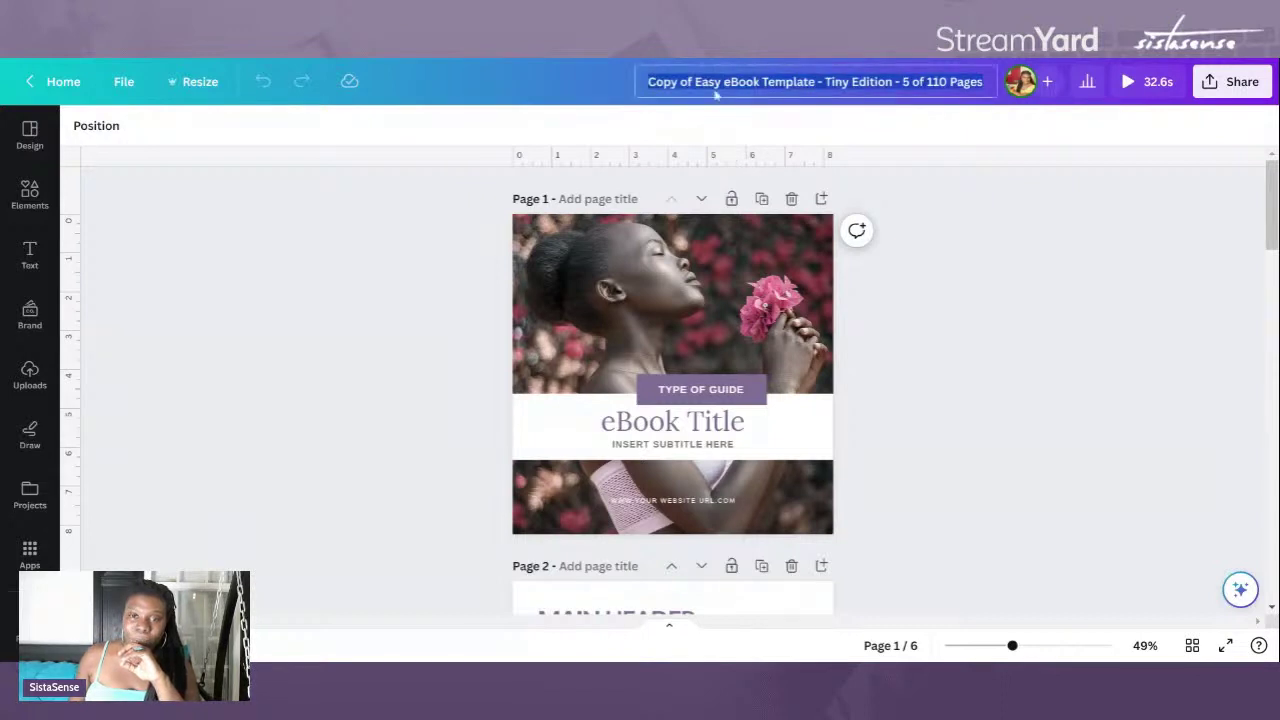
pyautogui.write('How to Create Irresistible Offers for Your Audience')
pyautogui.click(437, 248)
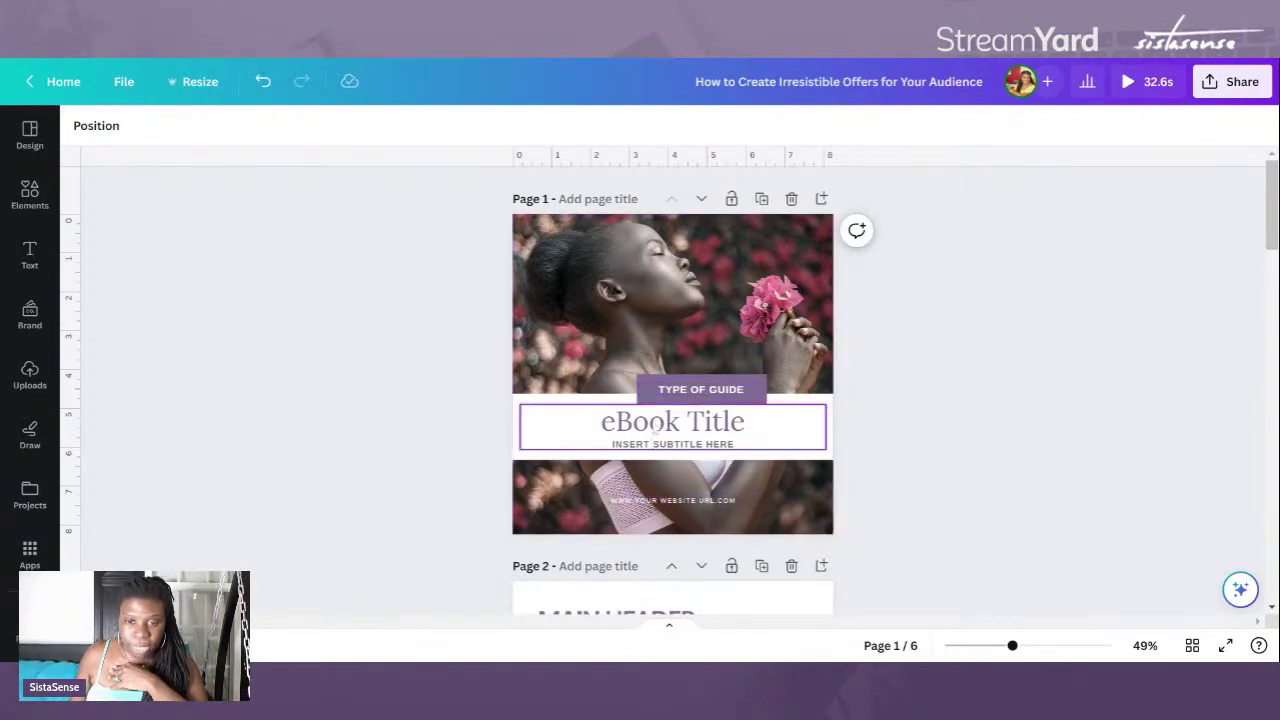
# Step: Replace the guide type label on the cover with "MONEY MAKERS"
pyautogui.click(659, 389)
pyautogui.click(659, 389)
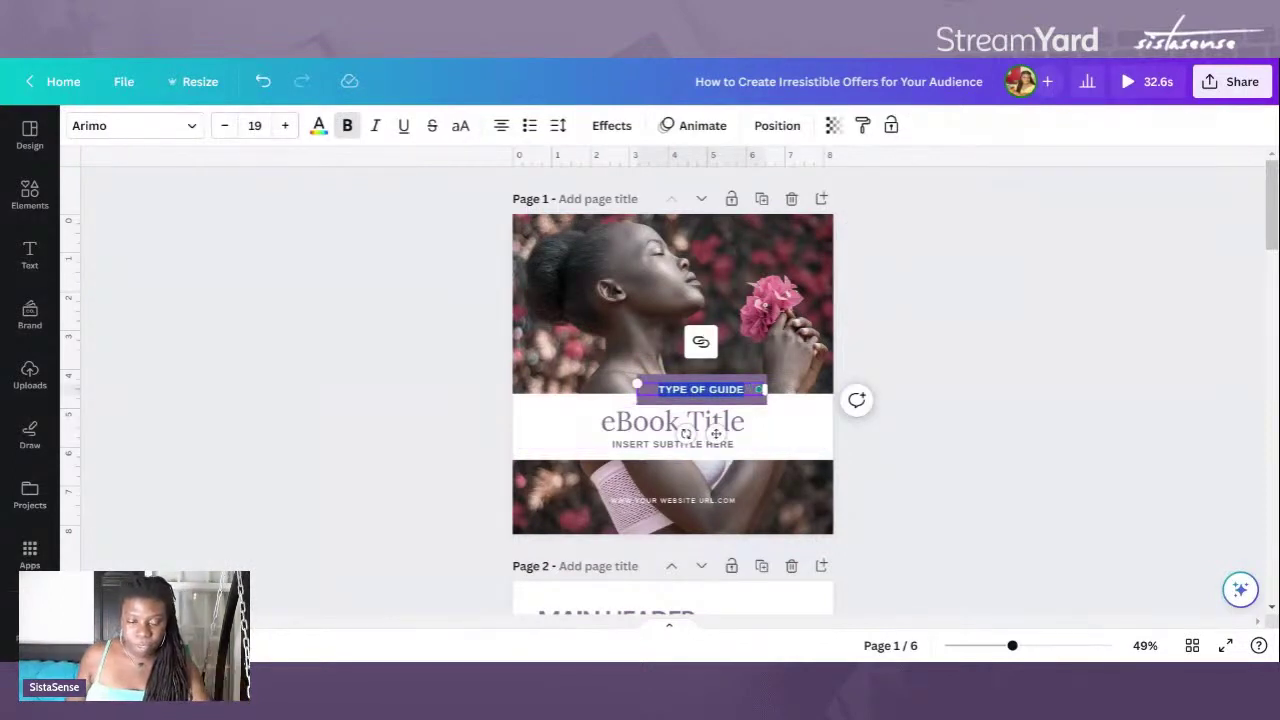
pyautogui.press('BackSpace')
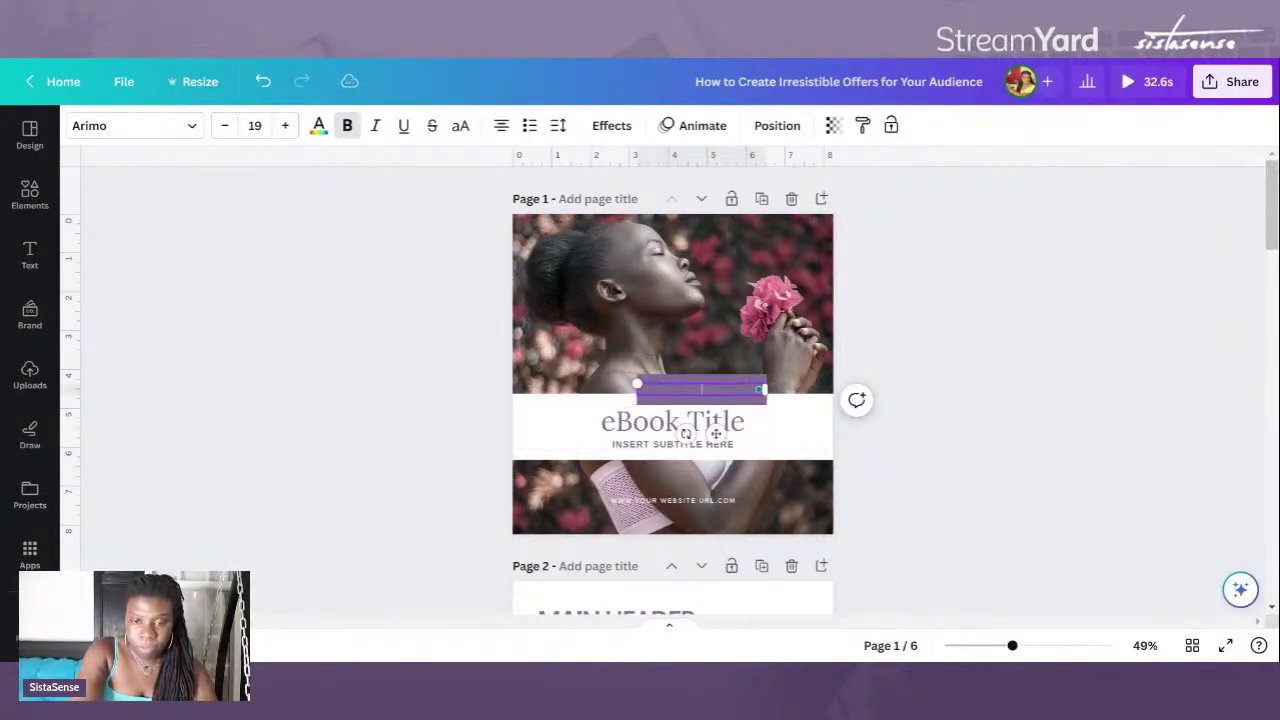
pyautogui.write('MONEY MAKERS')
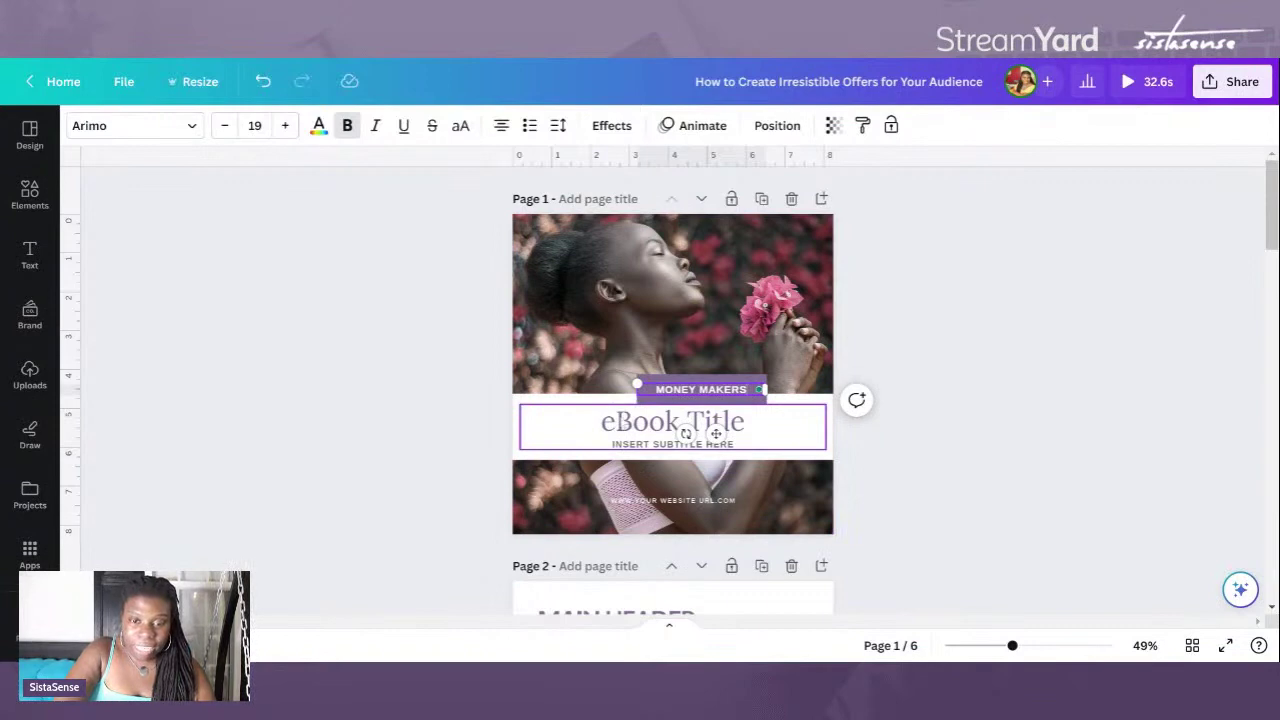
# Step: Replace the eBook title placeholder on the cover with "How to Create Irresistible Offers for Your Audience"
pyautogui.doubleClick(716, 430)
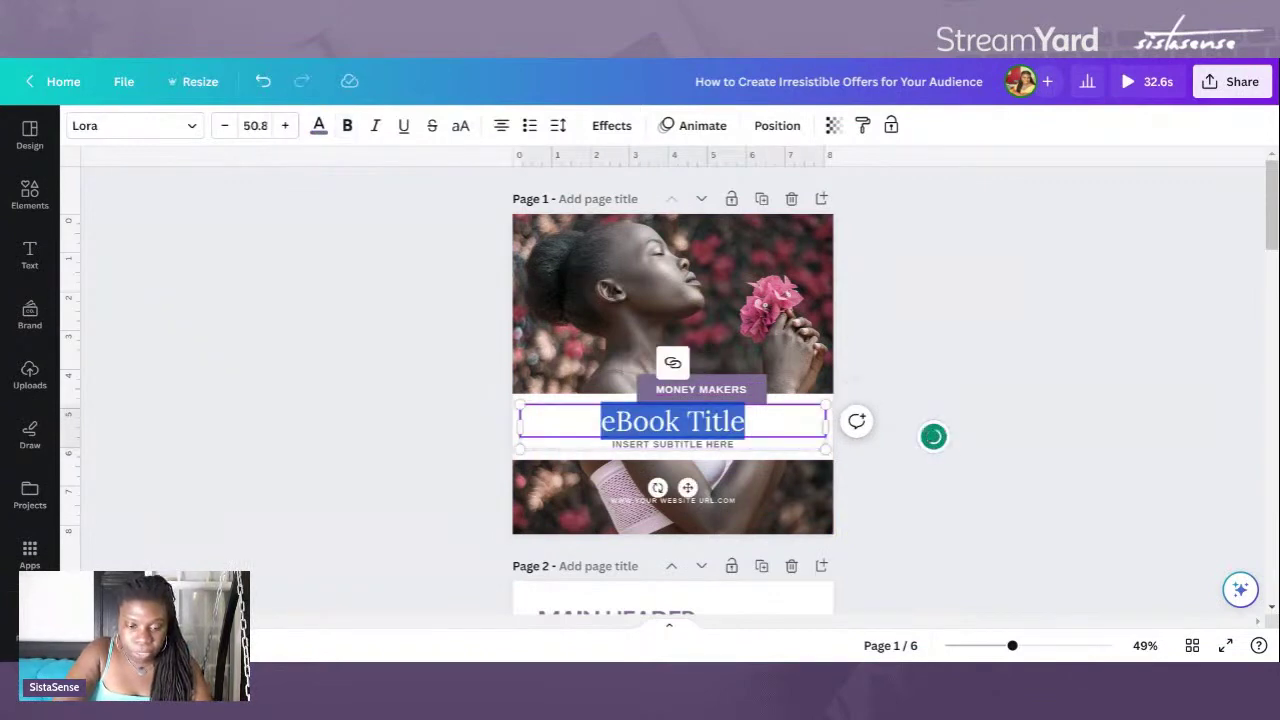
pyautogui.write('How to Create Irresistible Offers for Your Audience')
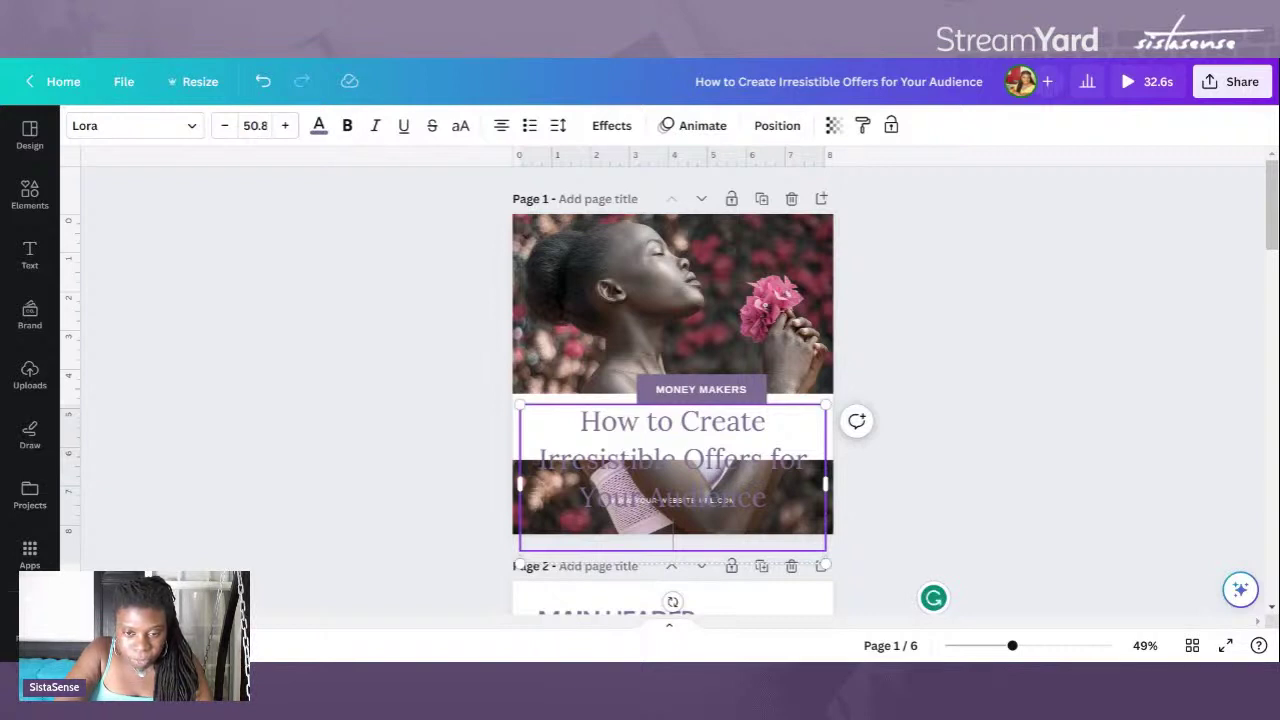
pyautogui.moveTo(580, 421); pyautogui.dragTo(646, 421)
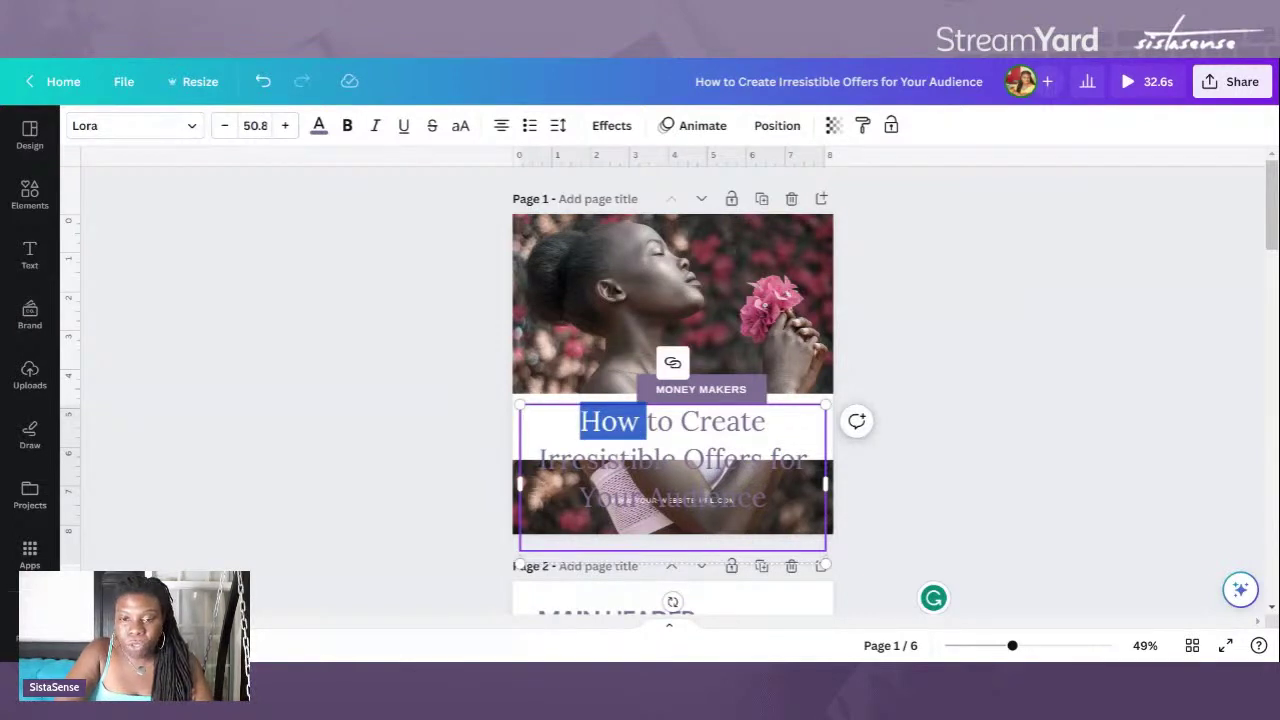
pyautogui.press('Escape')
pyautogui.moveTo(682, 421); pyautogui.dragTo(580, 421)
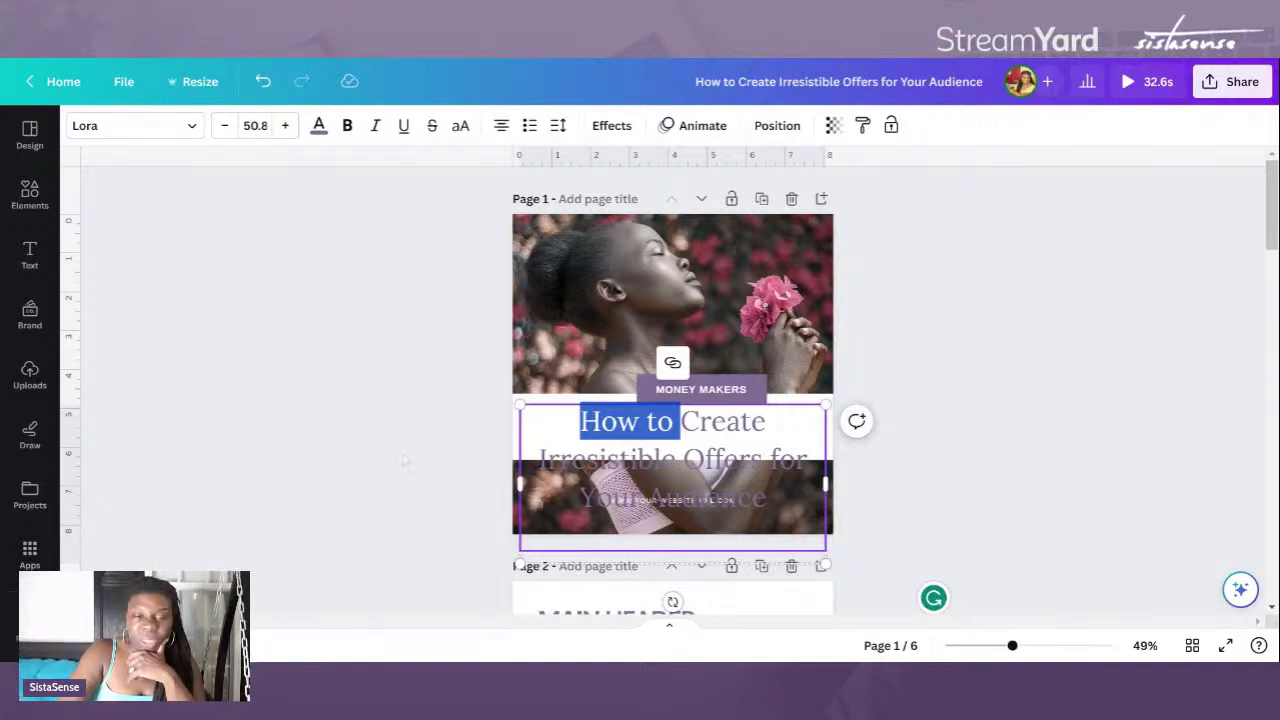
# Step: Set the font size of the eBook title on the cover to 32
pyautogui.click(404, 460)
pyautogui.click(585, 465)
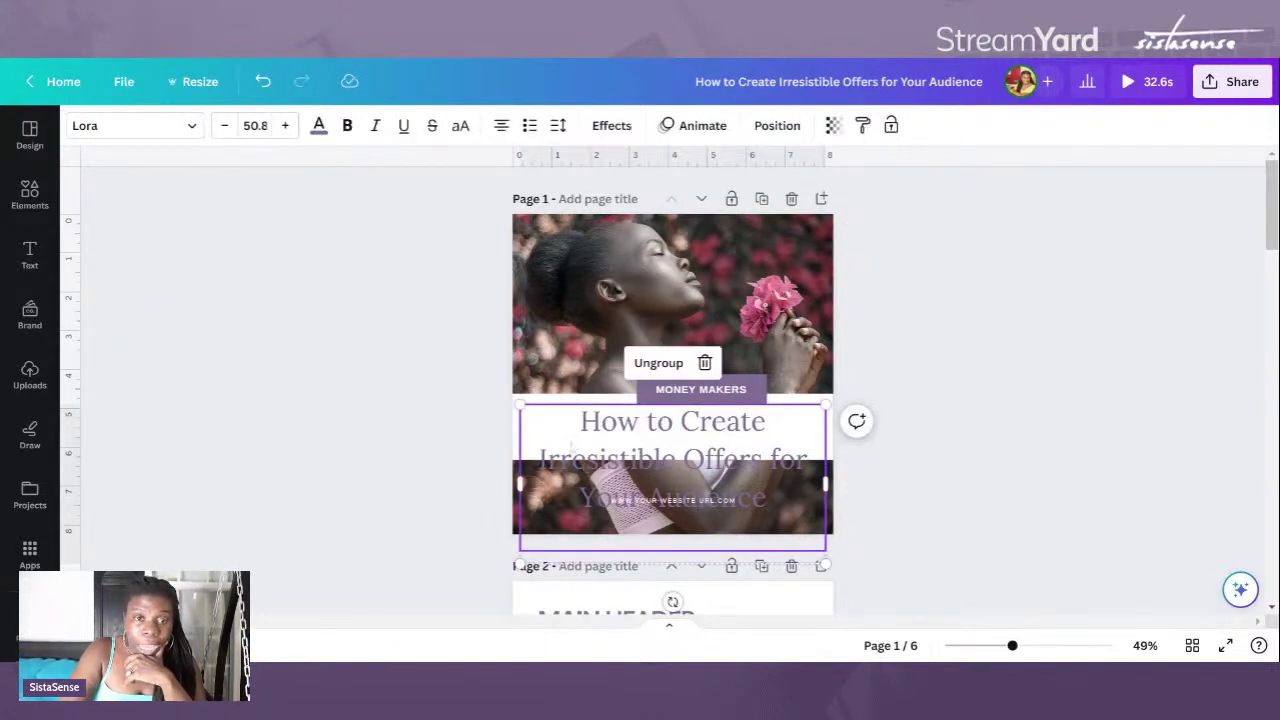
pyautogui.click(256, 126)
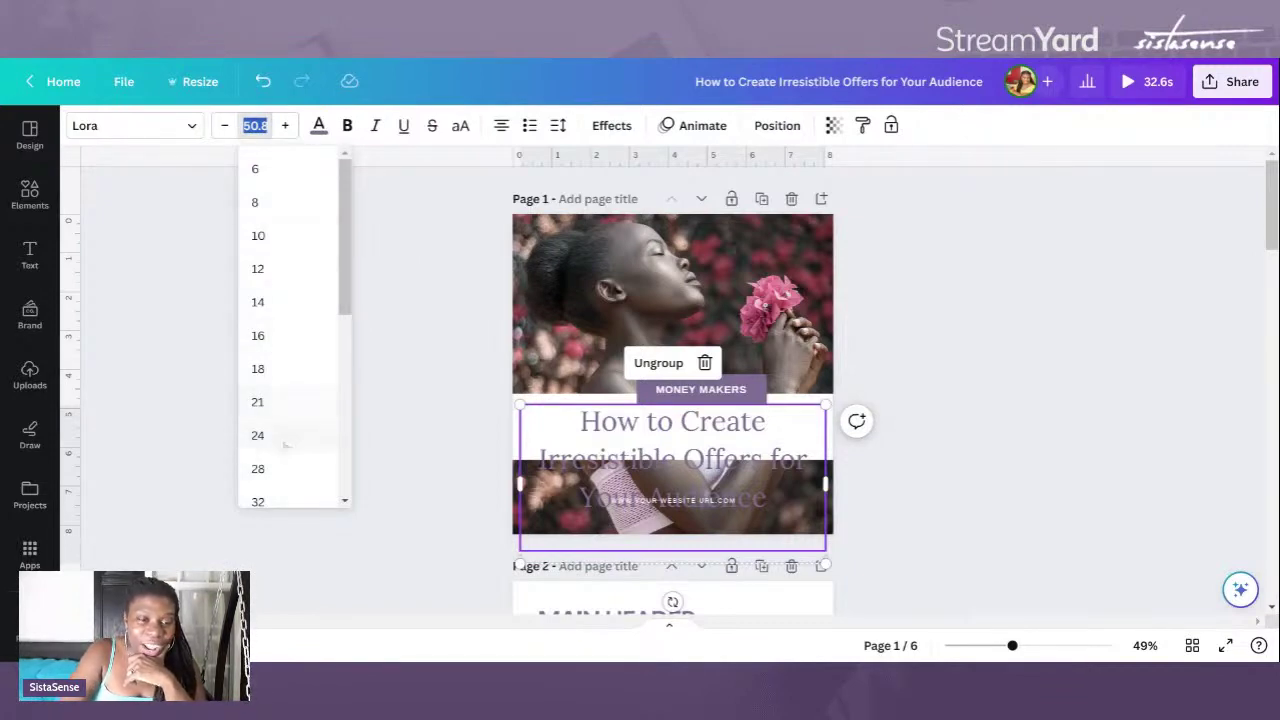
pyautogui.click(279, 502)
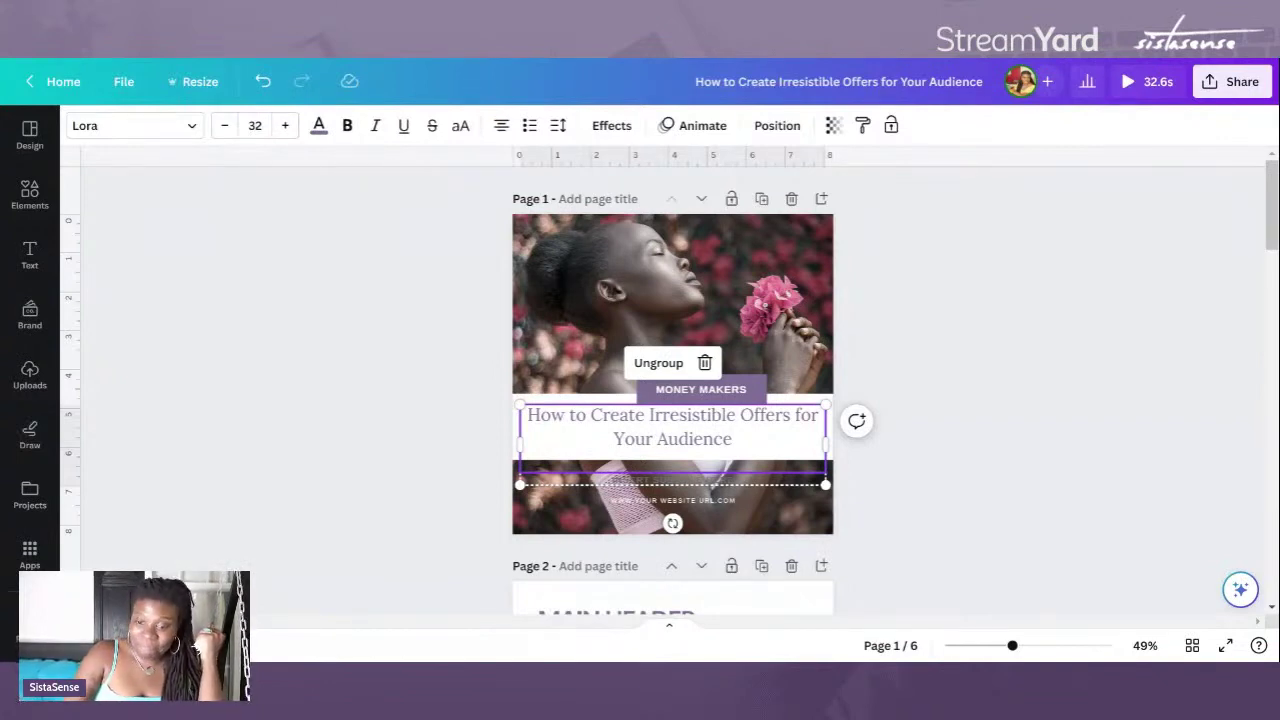
# Step: Ungroup the eBook title from the subtitle placeholder on the cover
pyautogui.press('Delete')
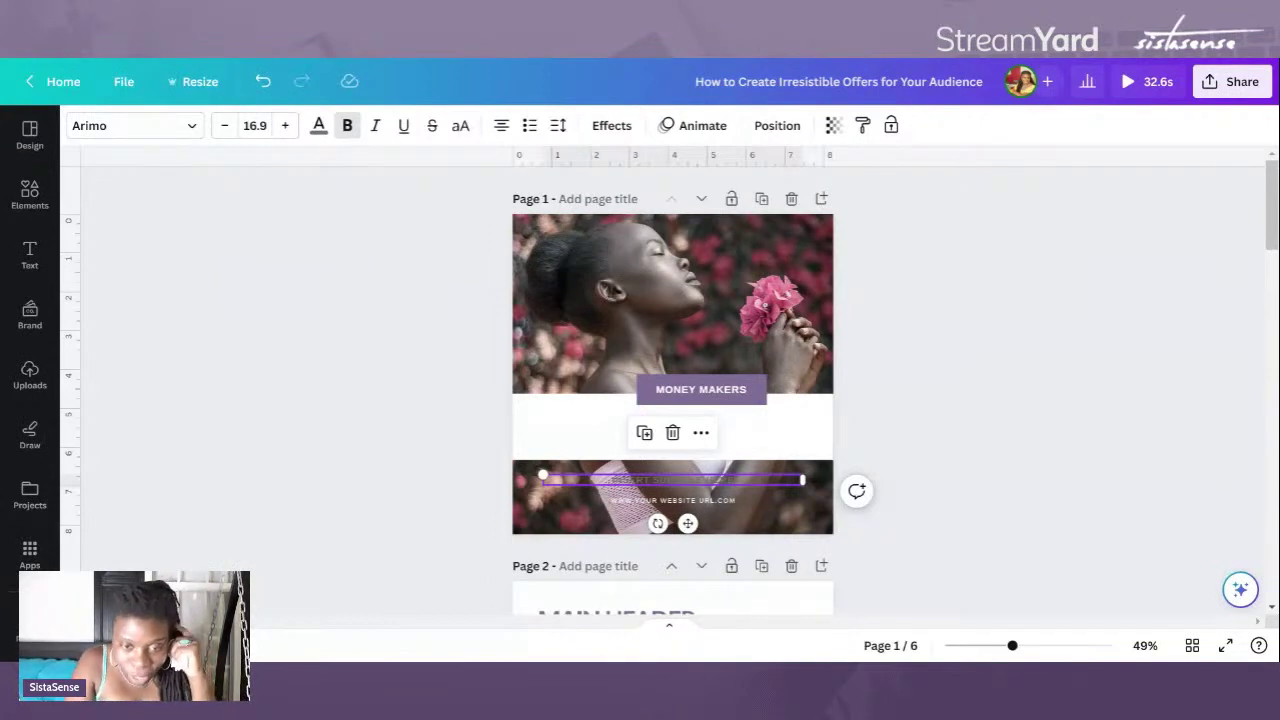
pyautogui.hotkey('ctrl', 'z')
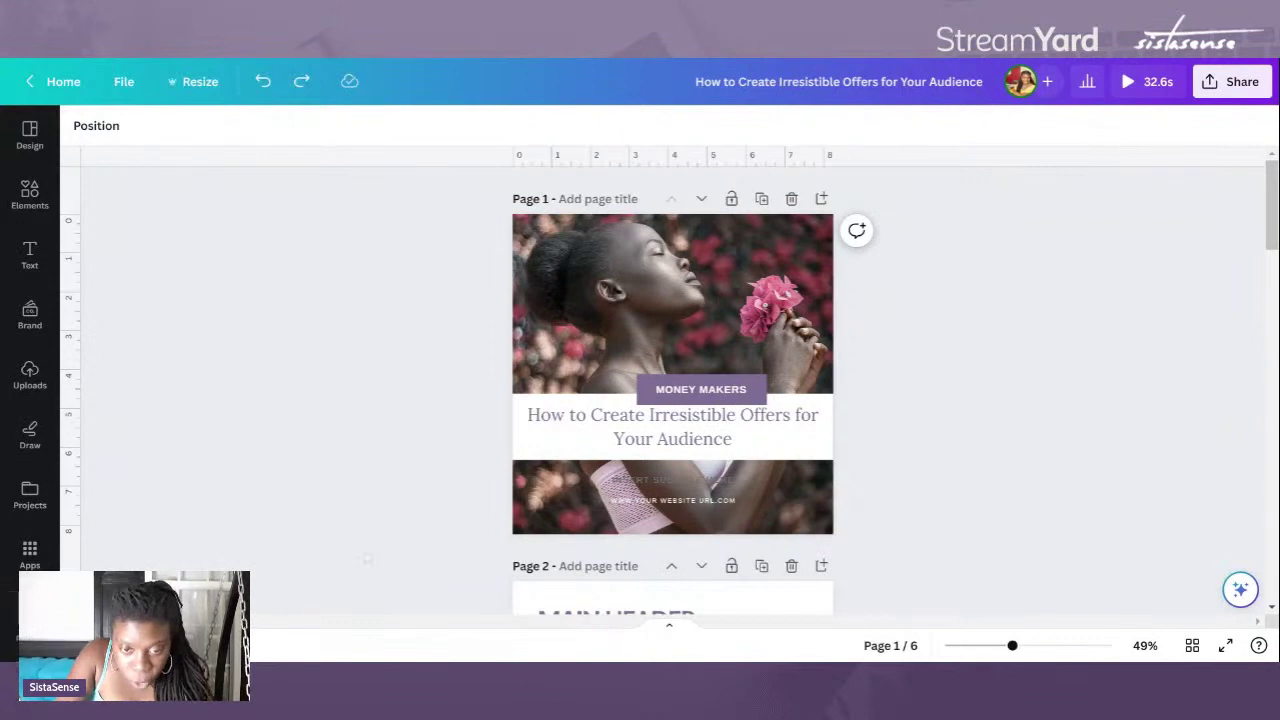
pyautogui.click(668, 482)
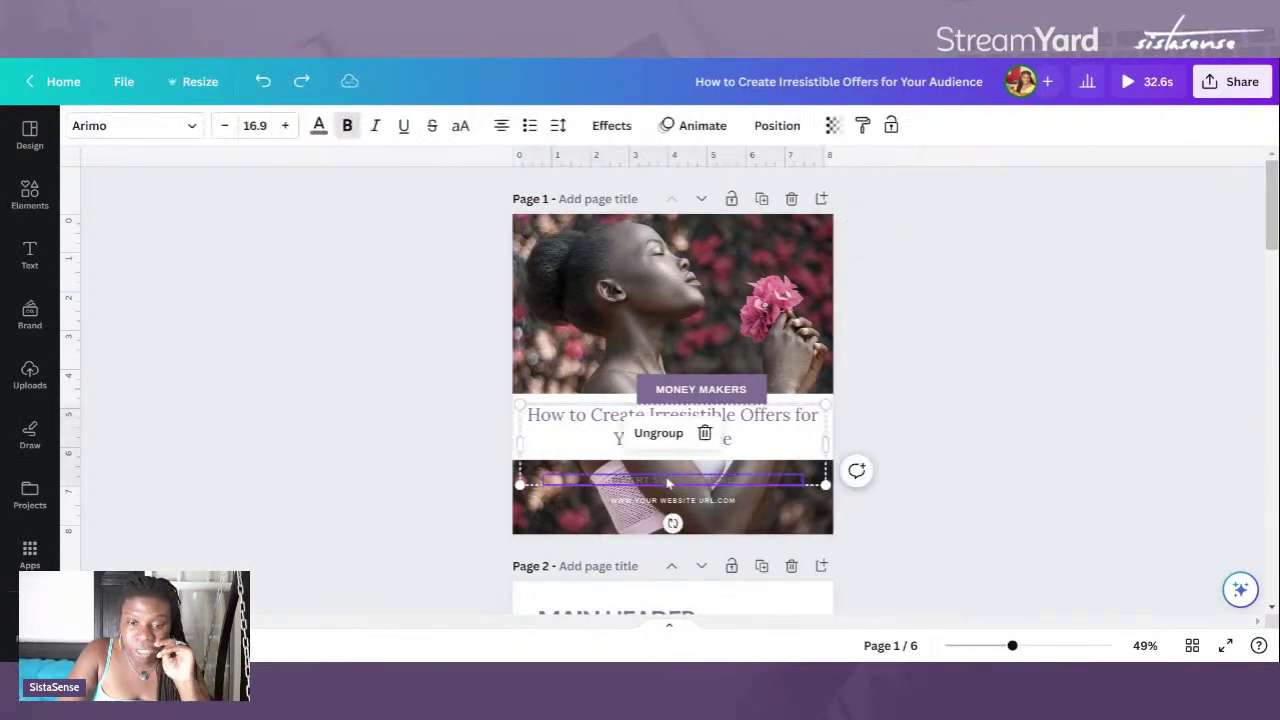
pyautogui.click(654, 433)
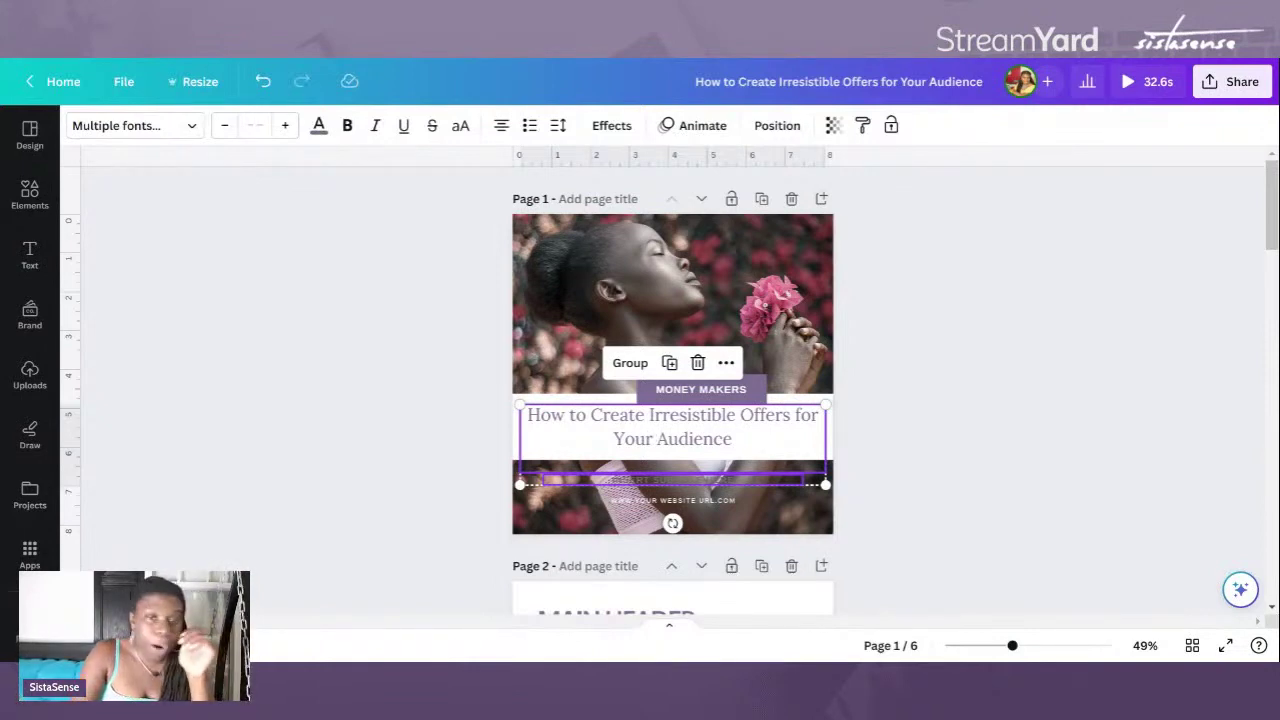
pyautogui.press('Escape')
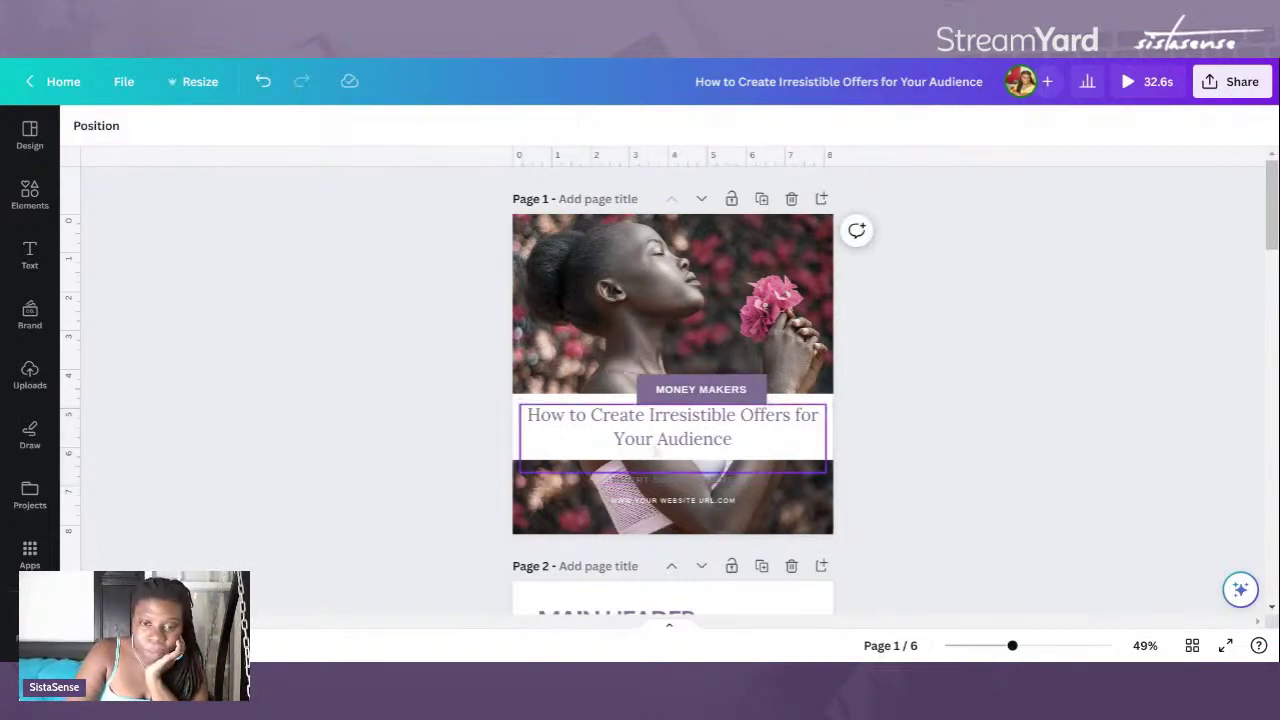
# Step: Delete the subtitle placeholder from the cover and remove the empty line below the eBook title
pyautogui.click(704, 482)
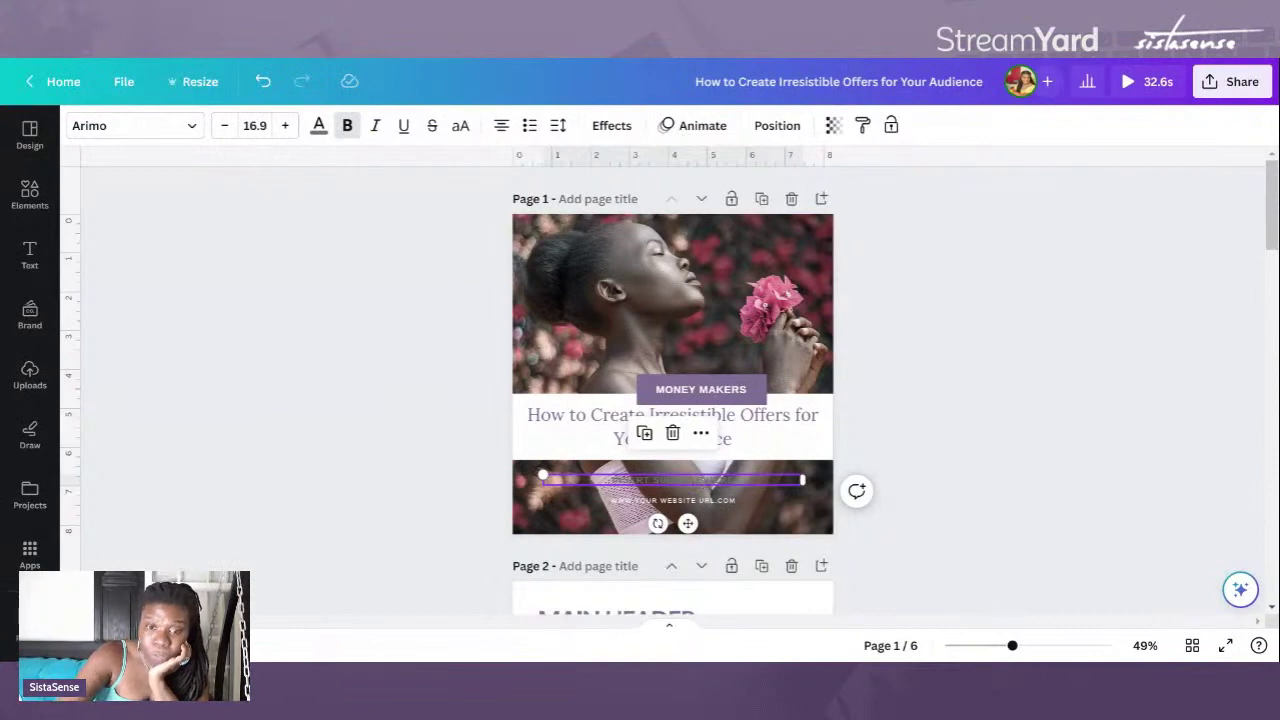
pyautogui.click(668, 490)
pyautogui.click(674, 462)
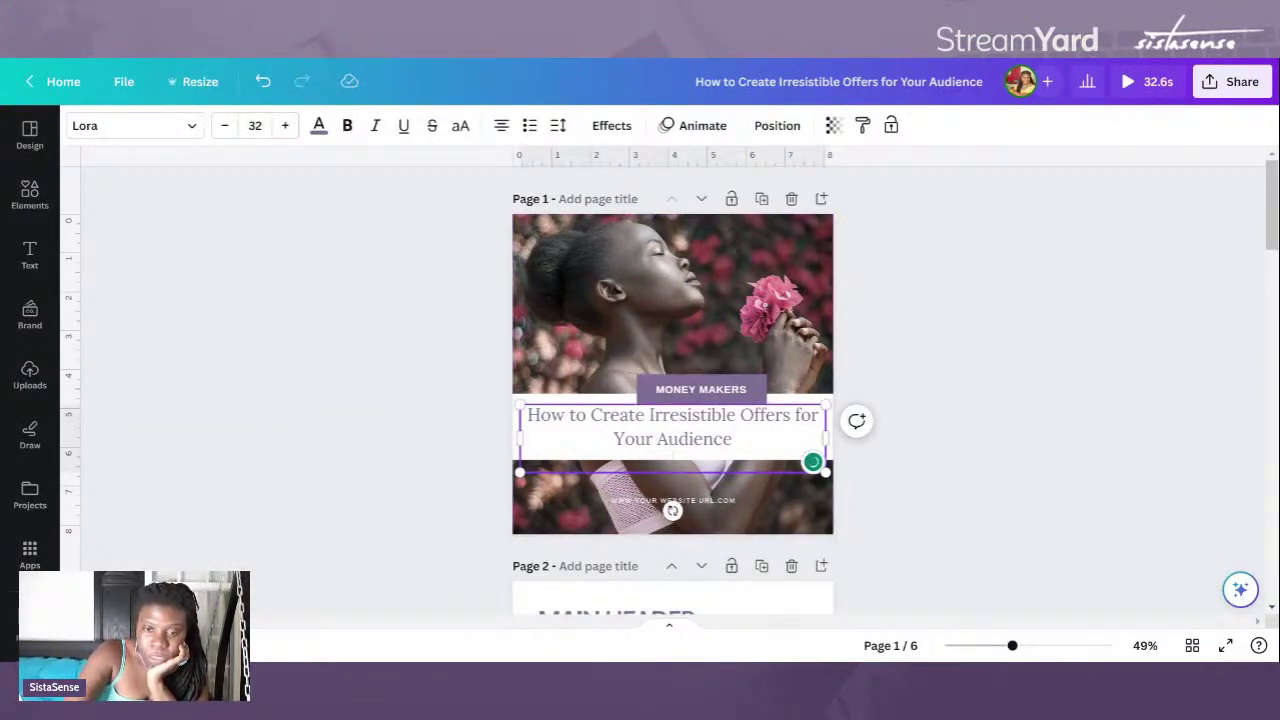
pyautogui.press('BackSpace')
pyautogui.click(484, 456)
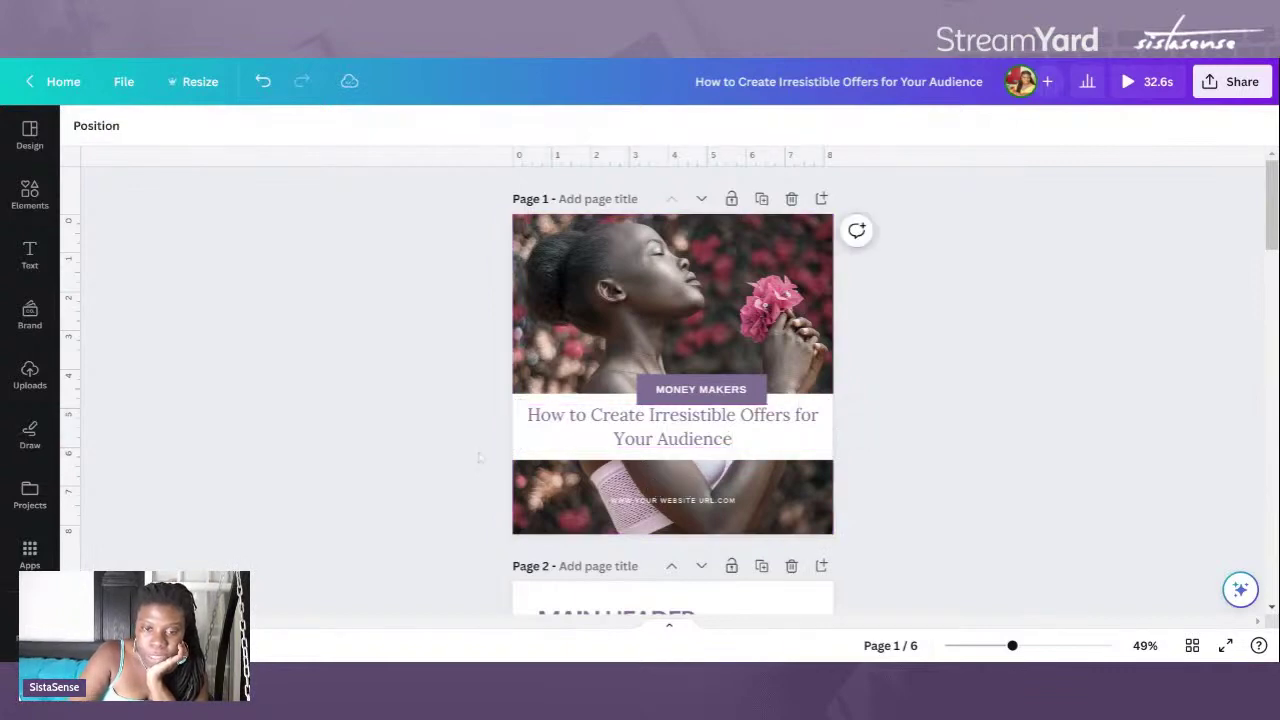
# Step: Move the eBook title slightly down to centre it in the cover's white band
pyautogui.click(627, 450)
pyautogui.press('Escape')
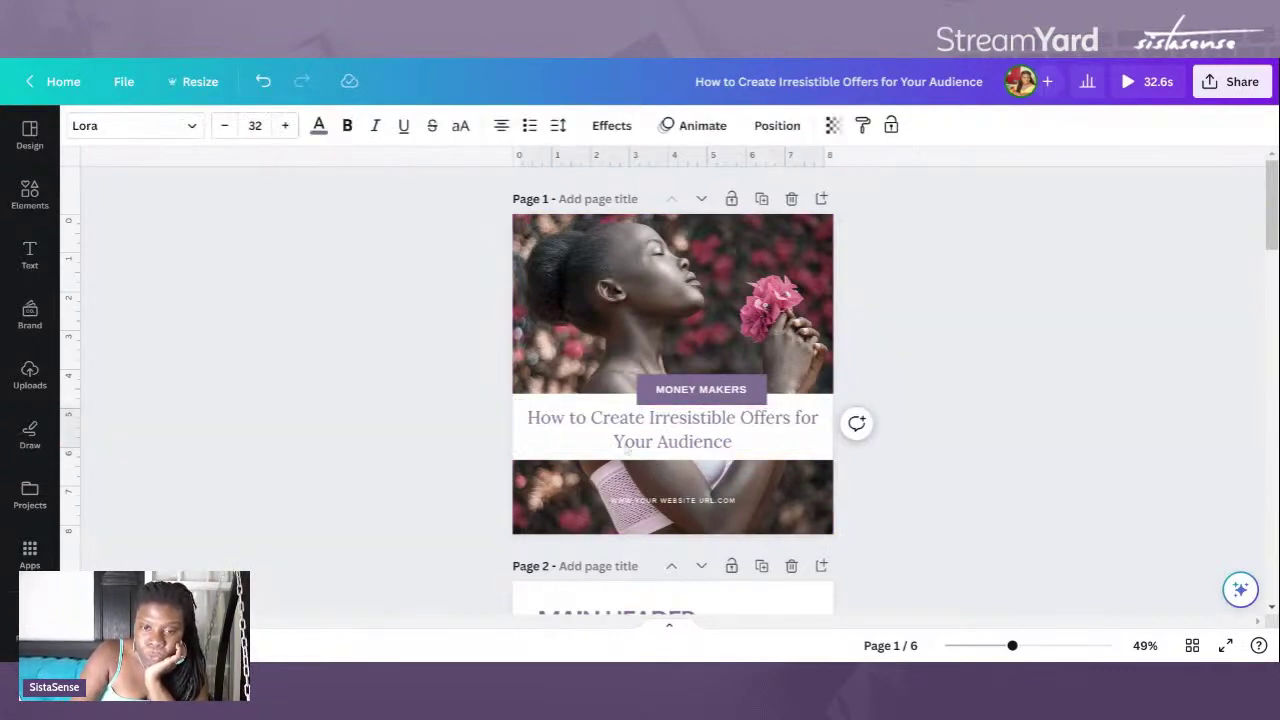
pyautogui.click(628, 450)
pyautogui.press('Escape')
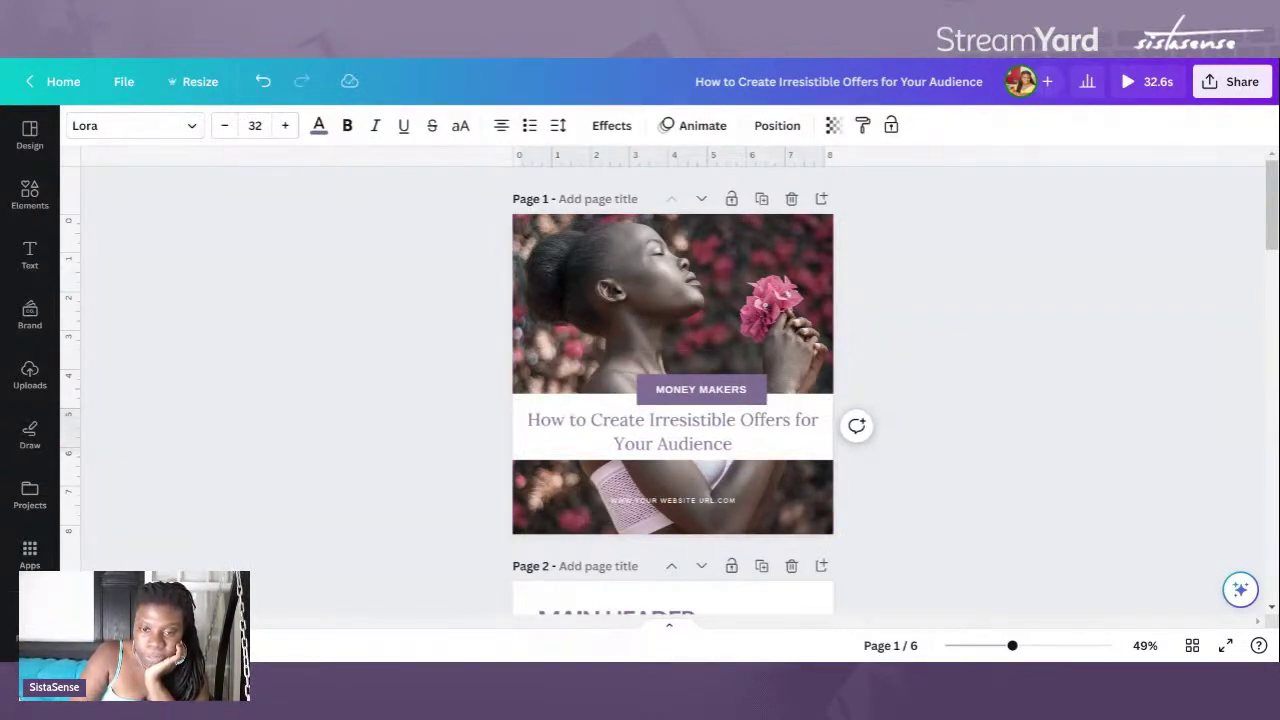
pyautogui.click(672, 429)
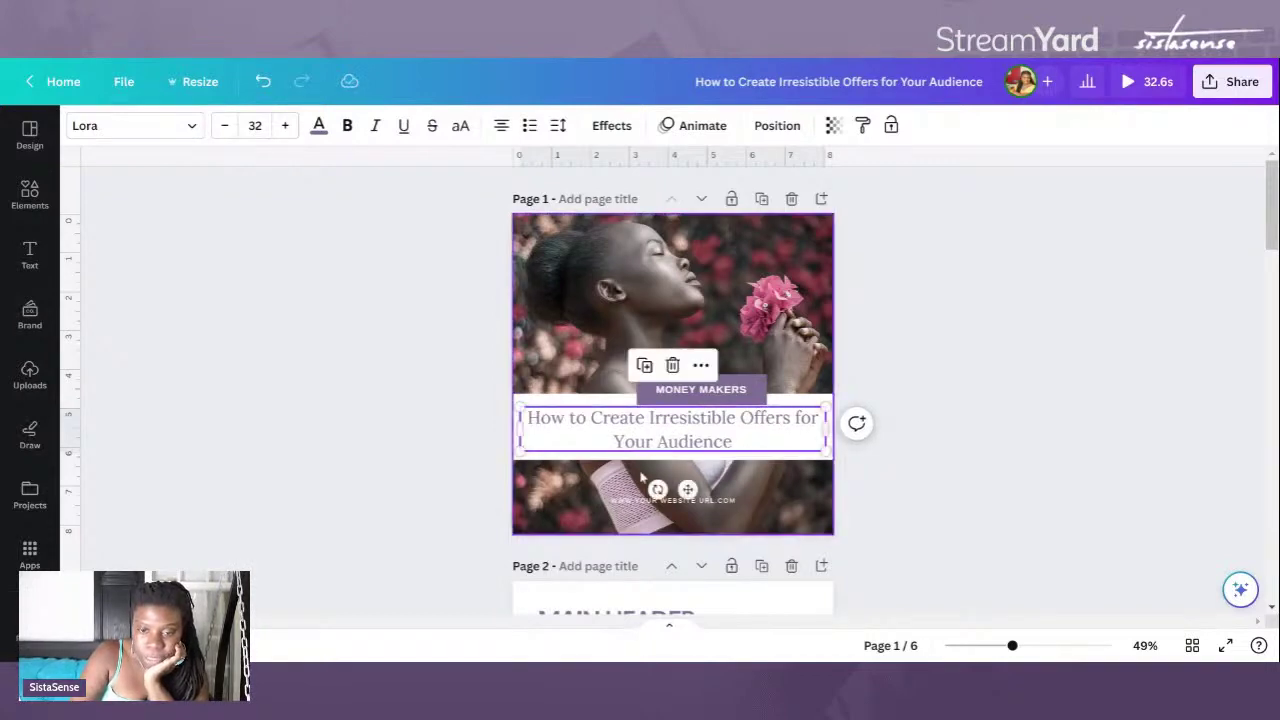
pyautogui.click(672, 500)
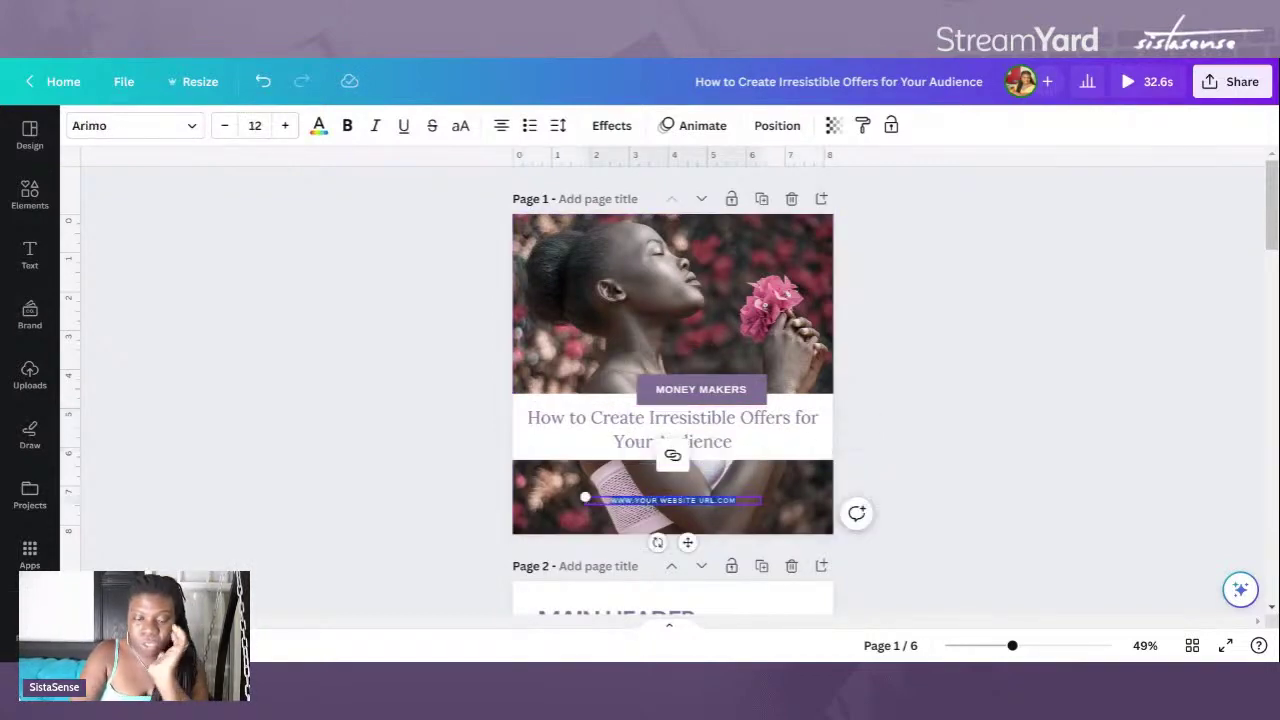
pyautogui.write('www.sistase')
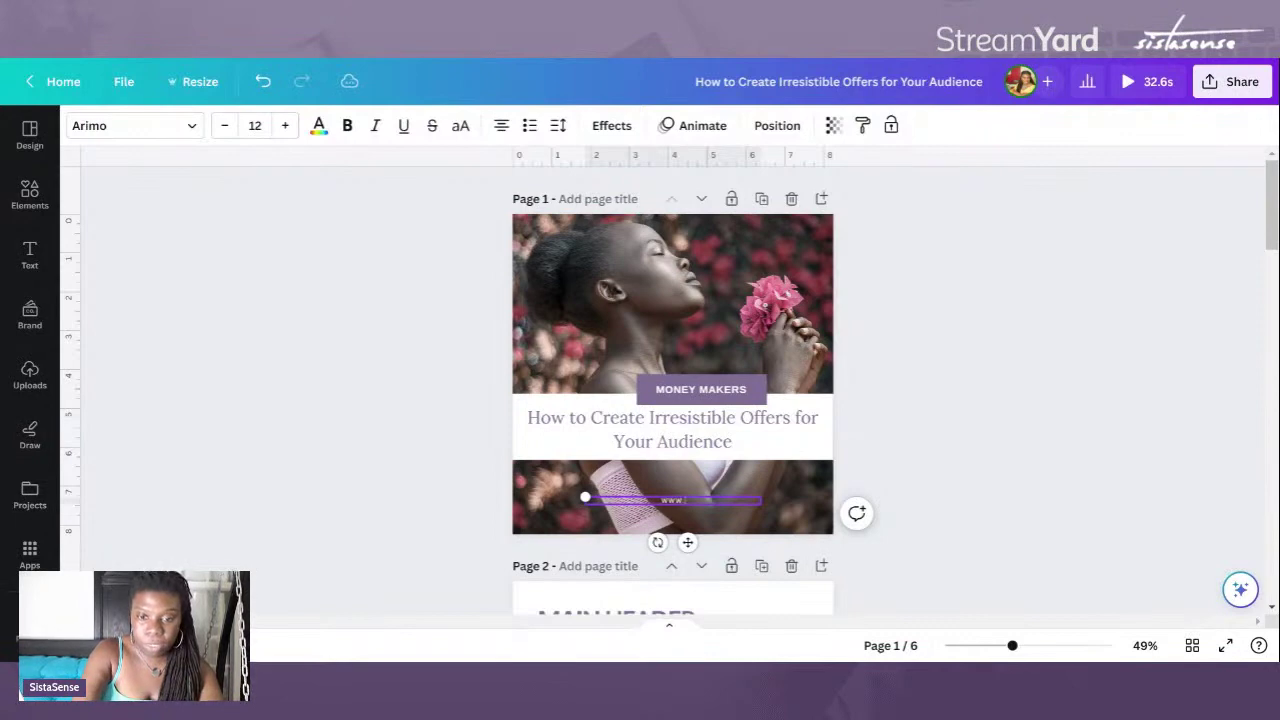
pyautogui.write('nse.com')
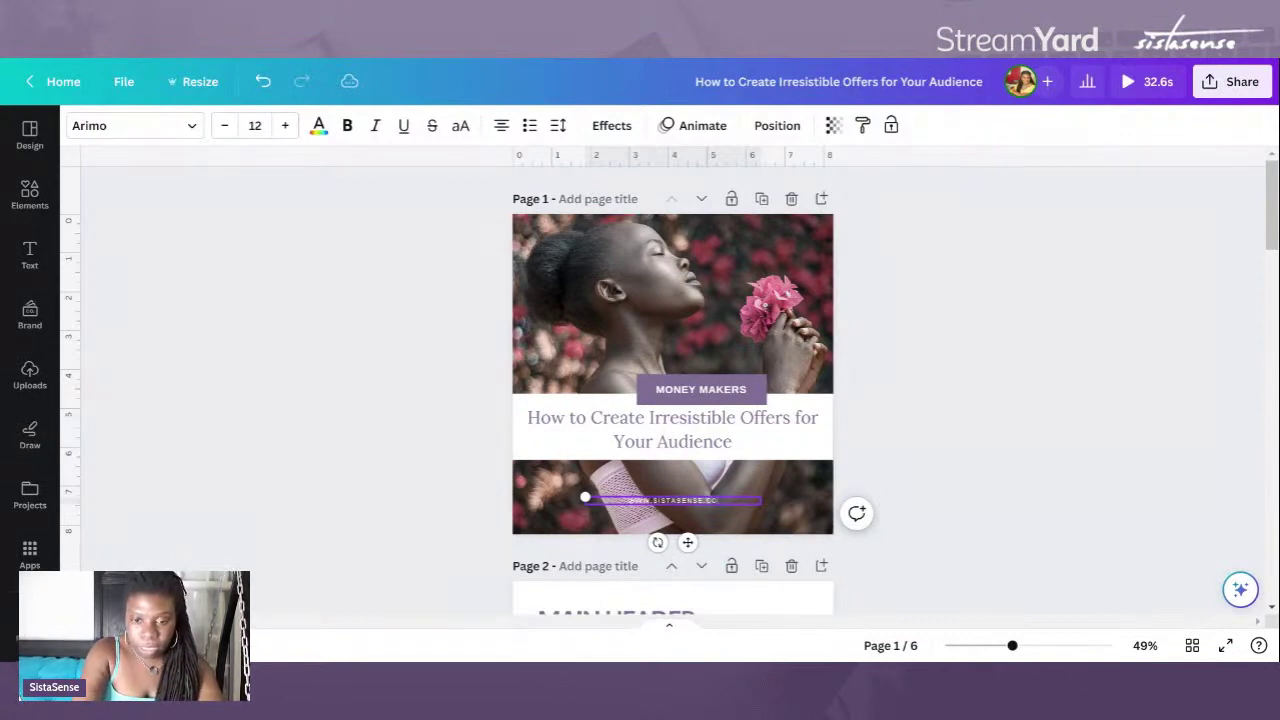
pyautogui.click(420, 521)
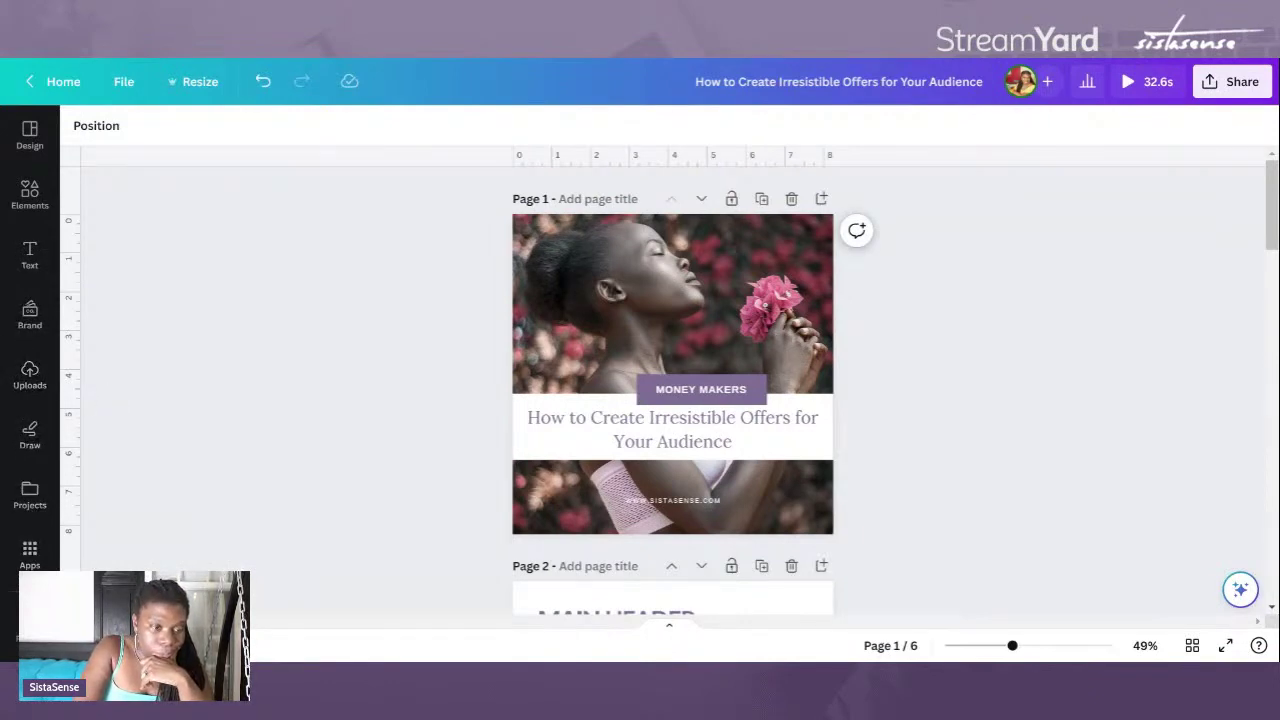
# Step: Search the stock photos for "AFRICAN WOMAN BUSINESS" and try the woman with crossed arms in a blue top as the cover background
pyautogui.click(30, 610)
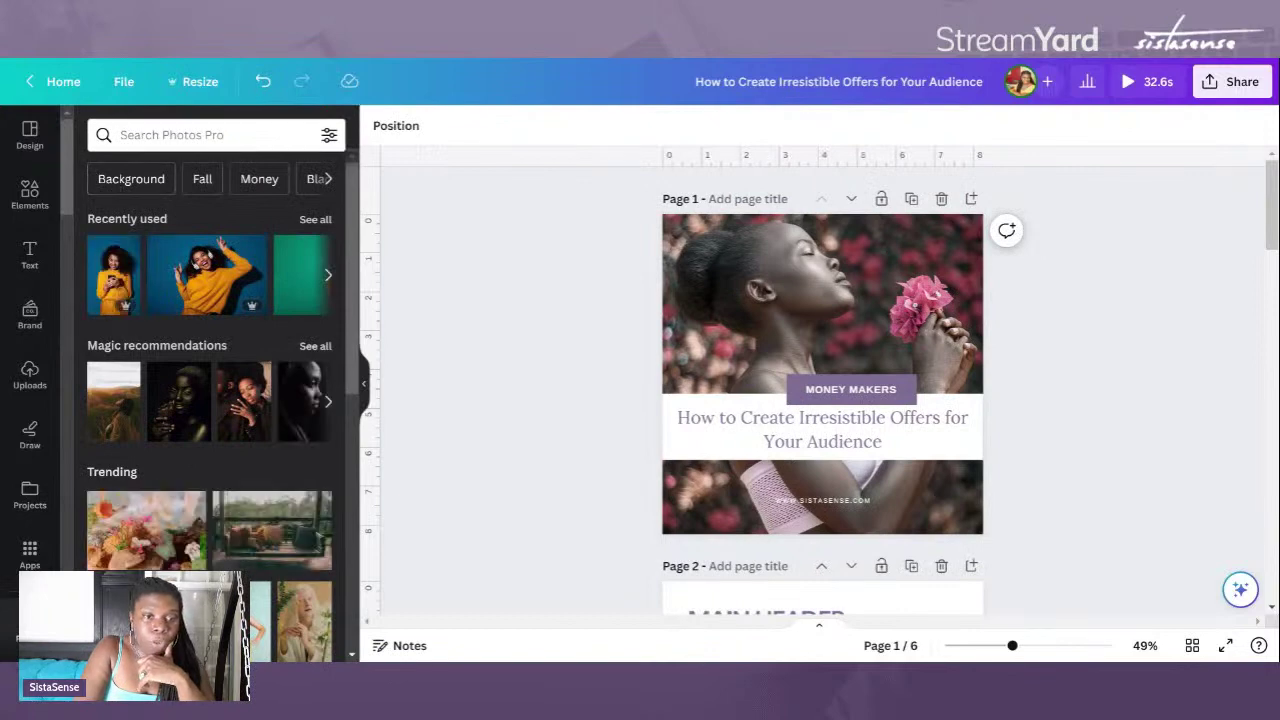
pyautogui.click(200, 134)
pyautogui.write('AF')
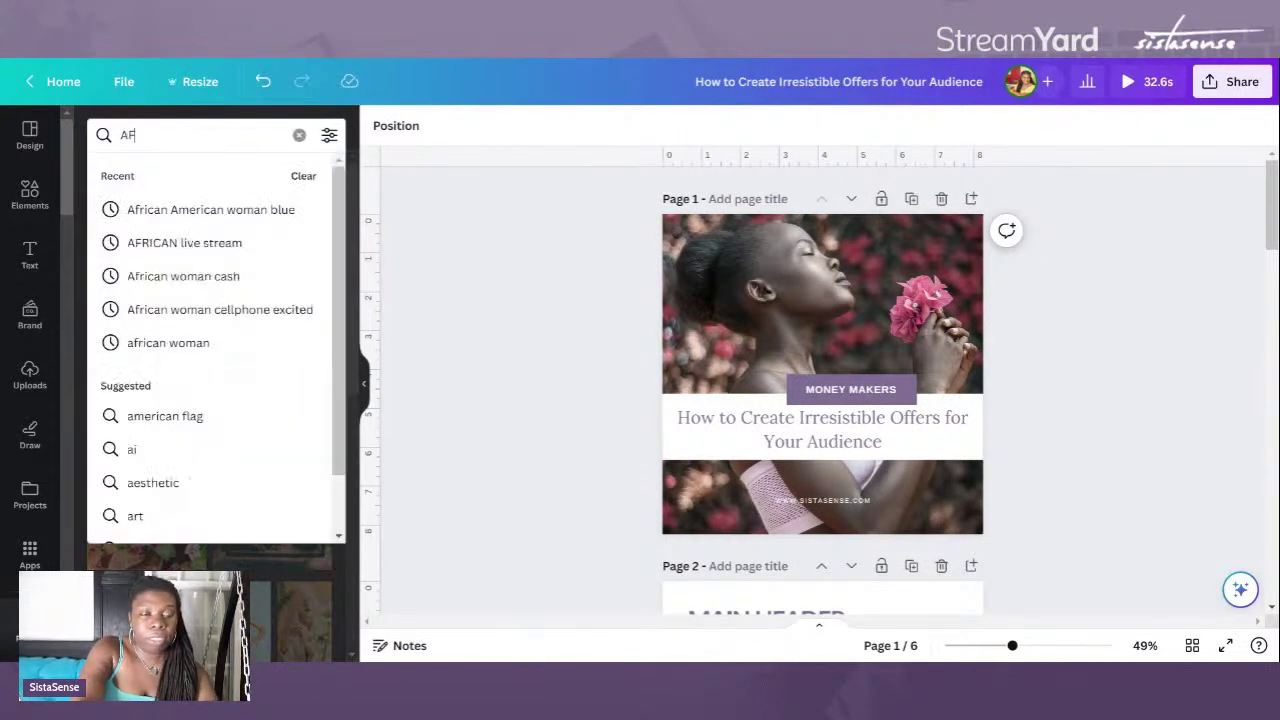
pyautogui.write('RICAN WOMAN')
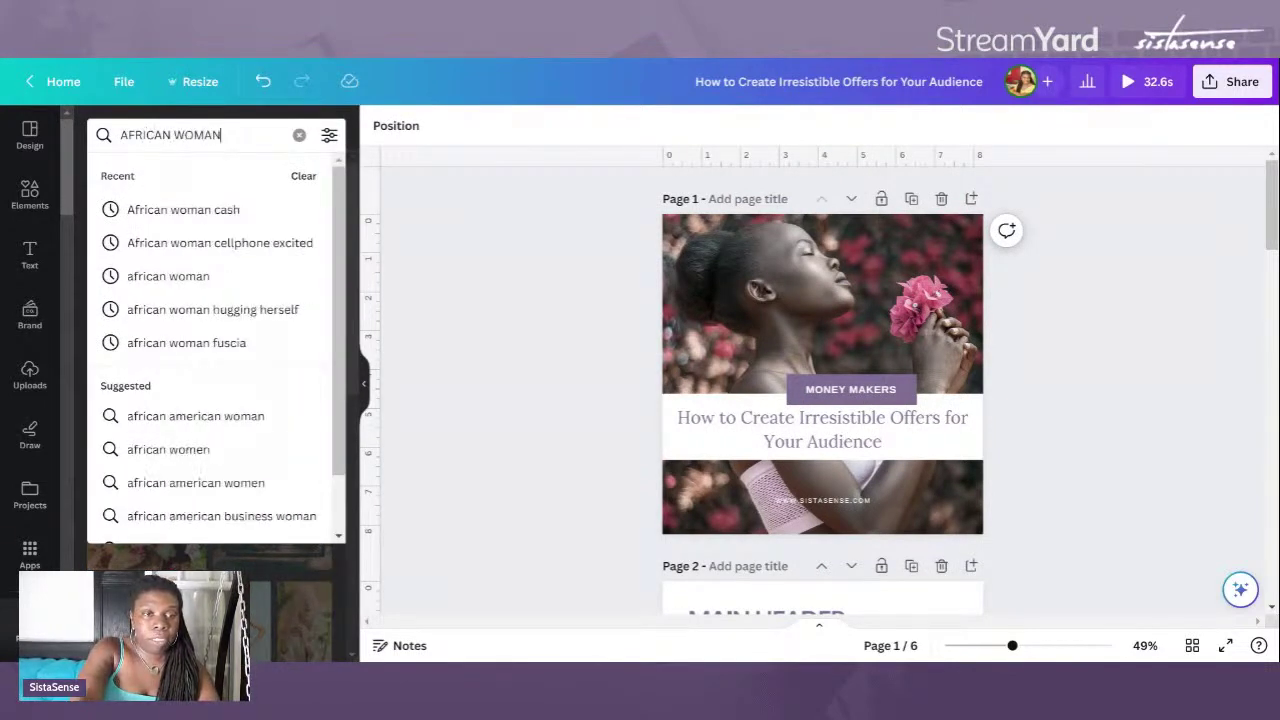
pyautogui.write(' BUSINESS')
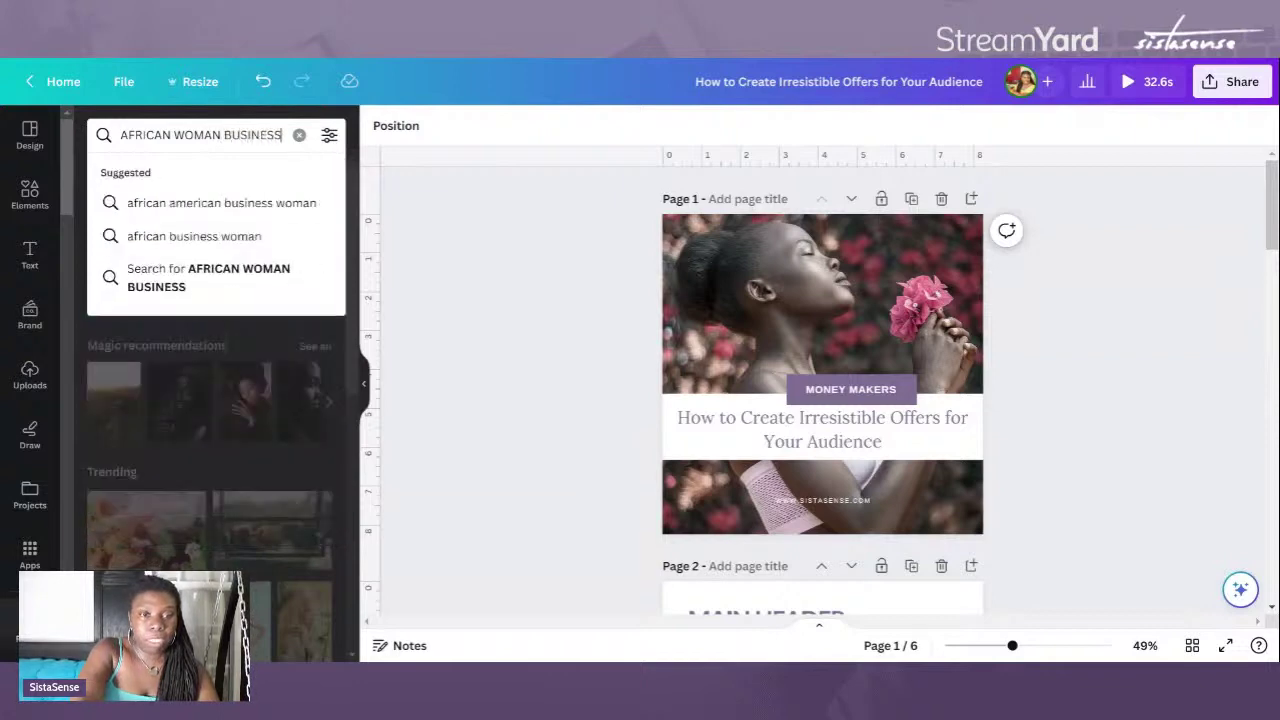
pyautogui.press('Return')
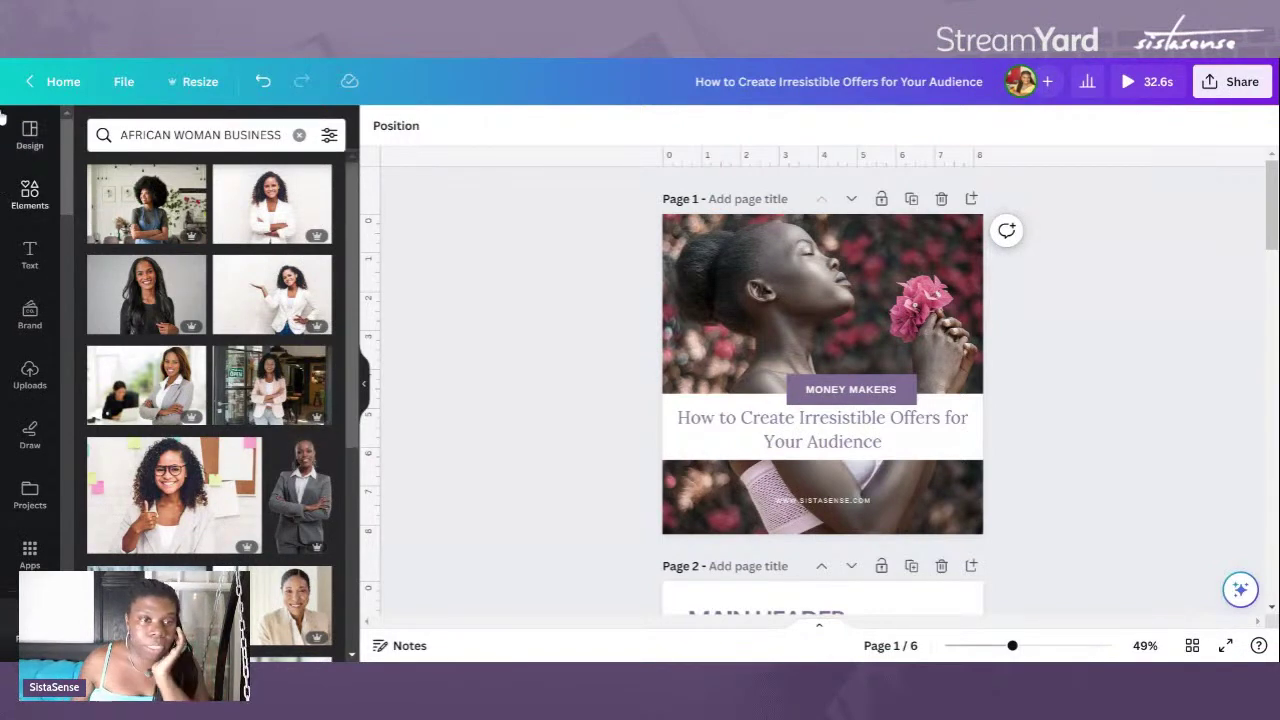
pyautogui.moveTo(190, 175); pyautogui.dragTo(700, 335)
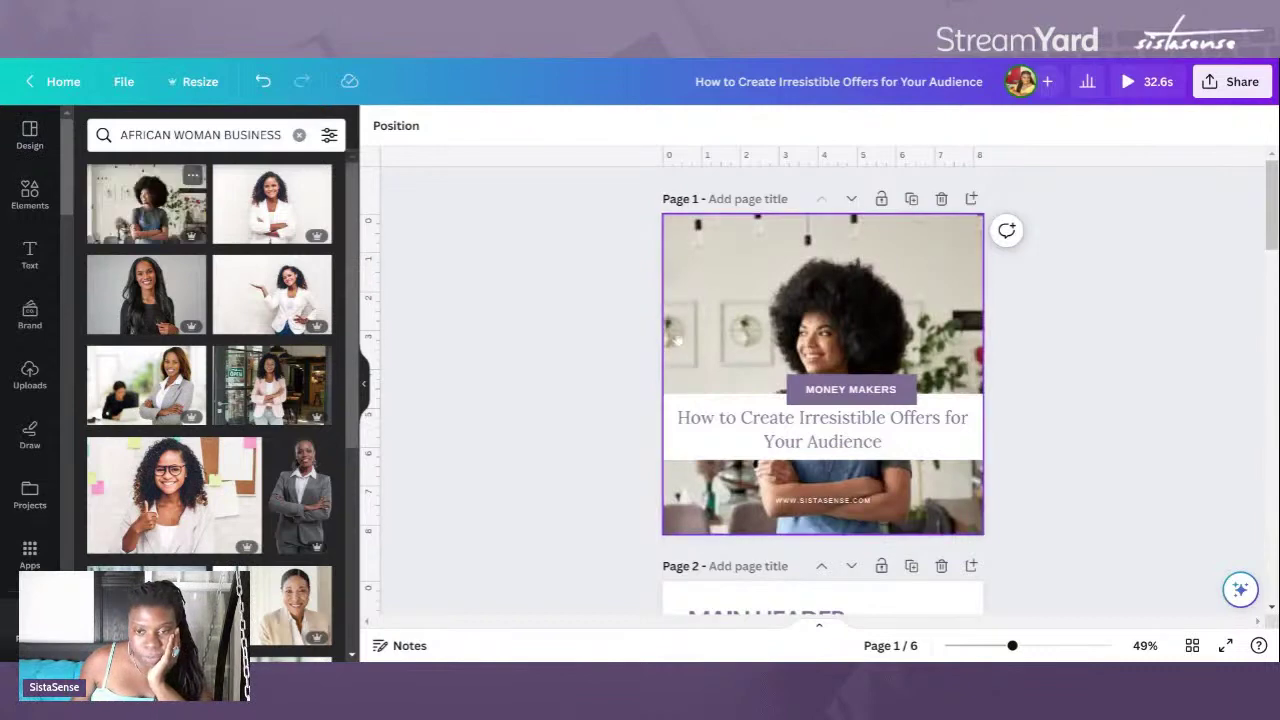
# Step: Try the photo of the smiling woman in glasses at her laptop as the cover background
pyautogui.scroll(-3, 290, 290)
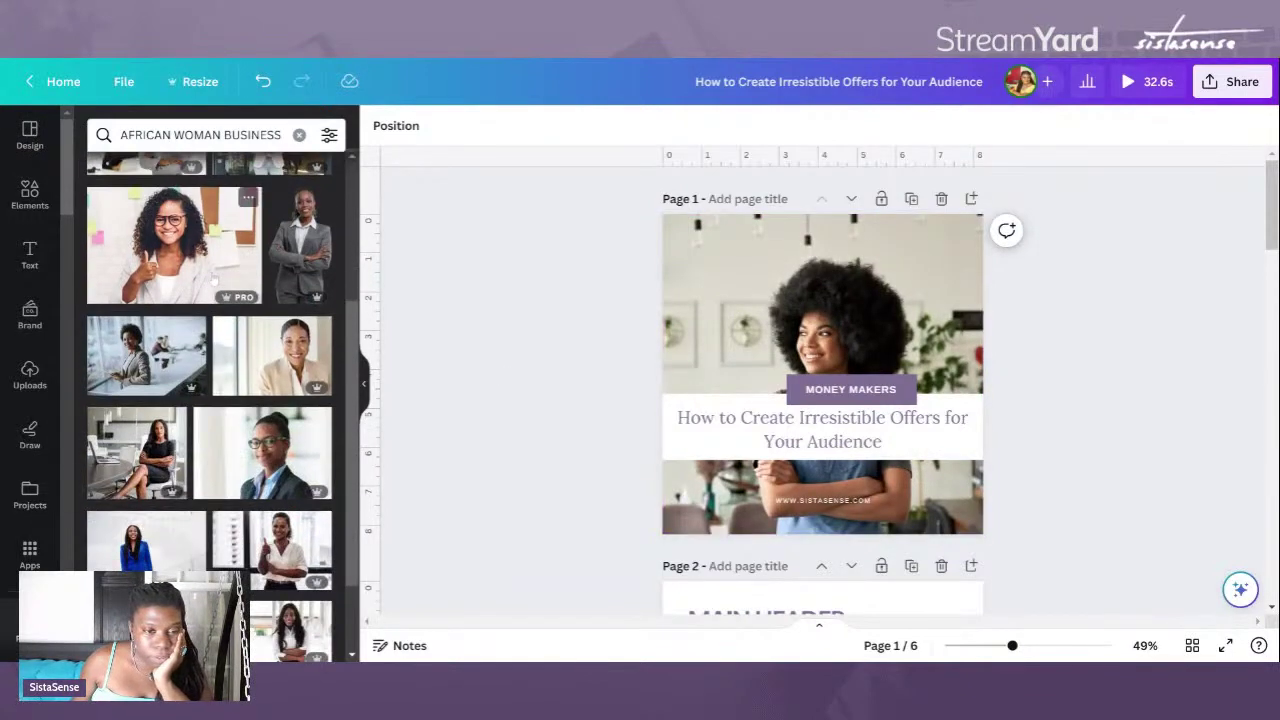
pyautogui.scroll(-3, 213, 280)
pyautogui.scroll(-5, 215, 271)
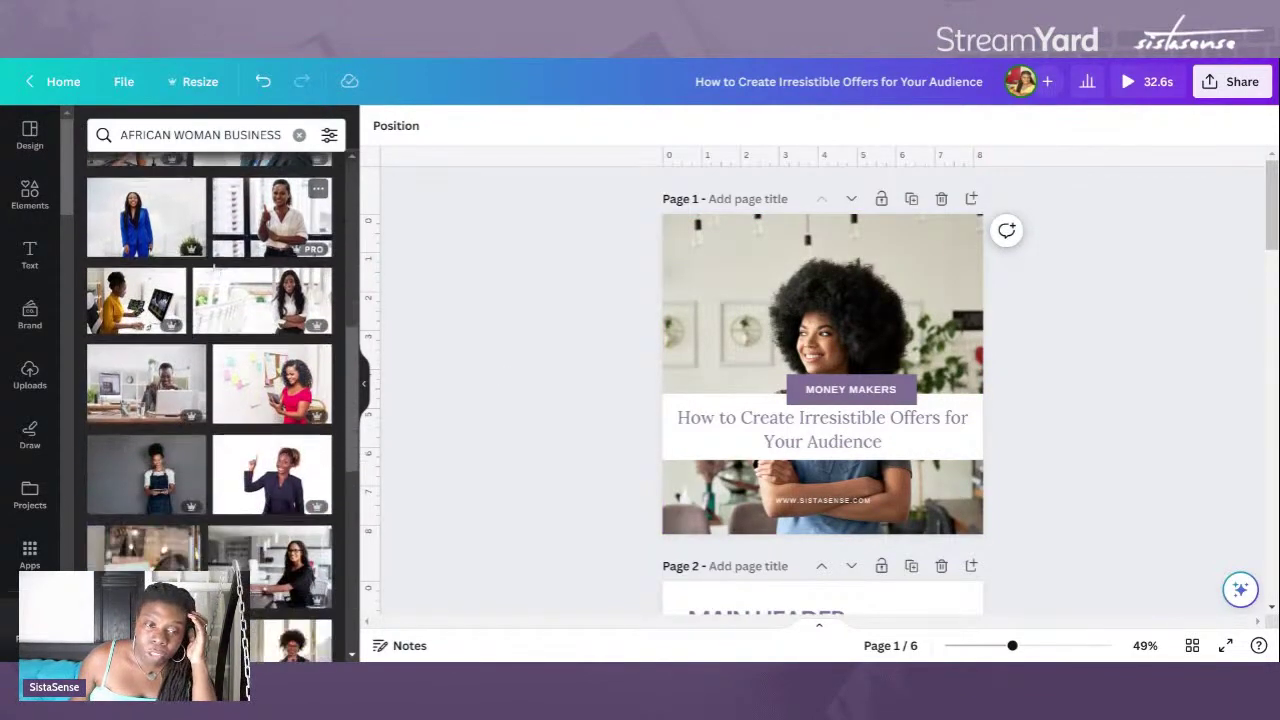
pyautogui.scroll(-2, 215, 271)
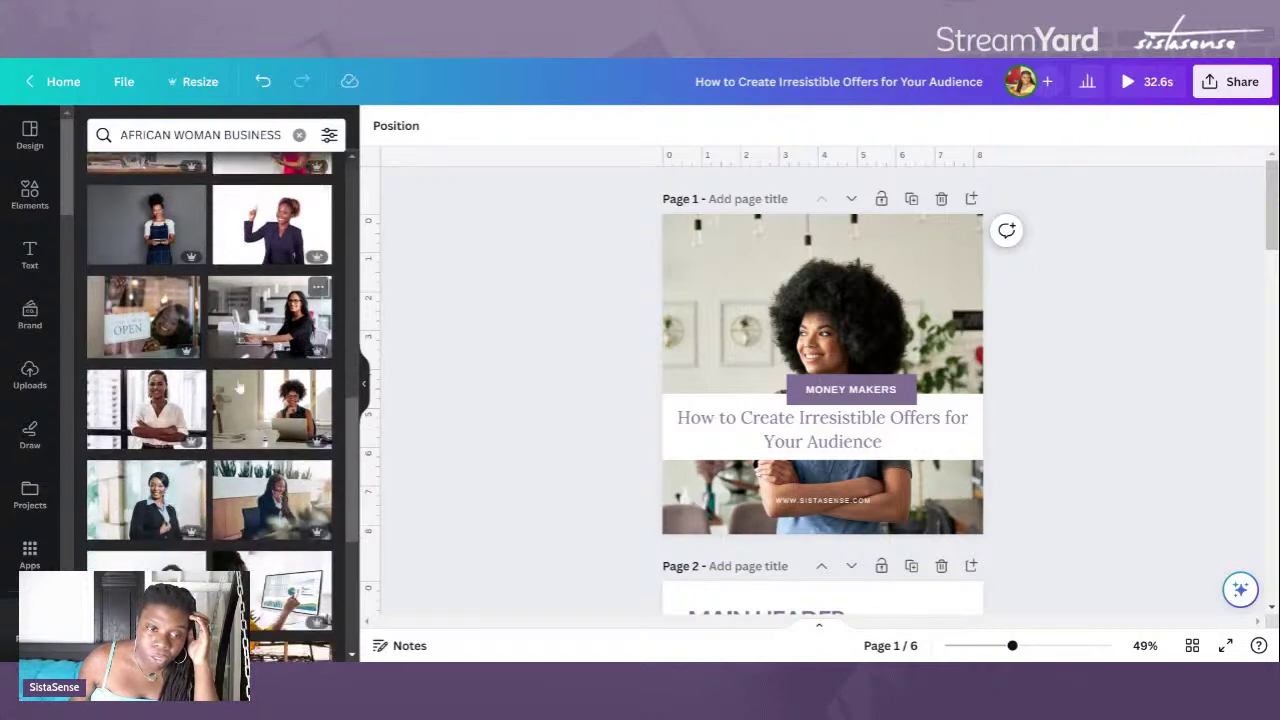
pyautogui.moveTo(272, 410); pyautogui.dragTo(270, 414)
# Step: Search the stock photos for "african woman laptop" and replace the cover background with the woman using a laptop on a sofa
pyautogui.scroll(-5, 176, 355)
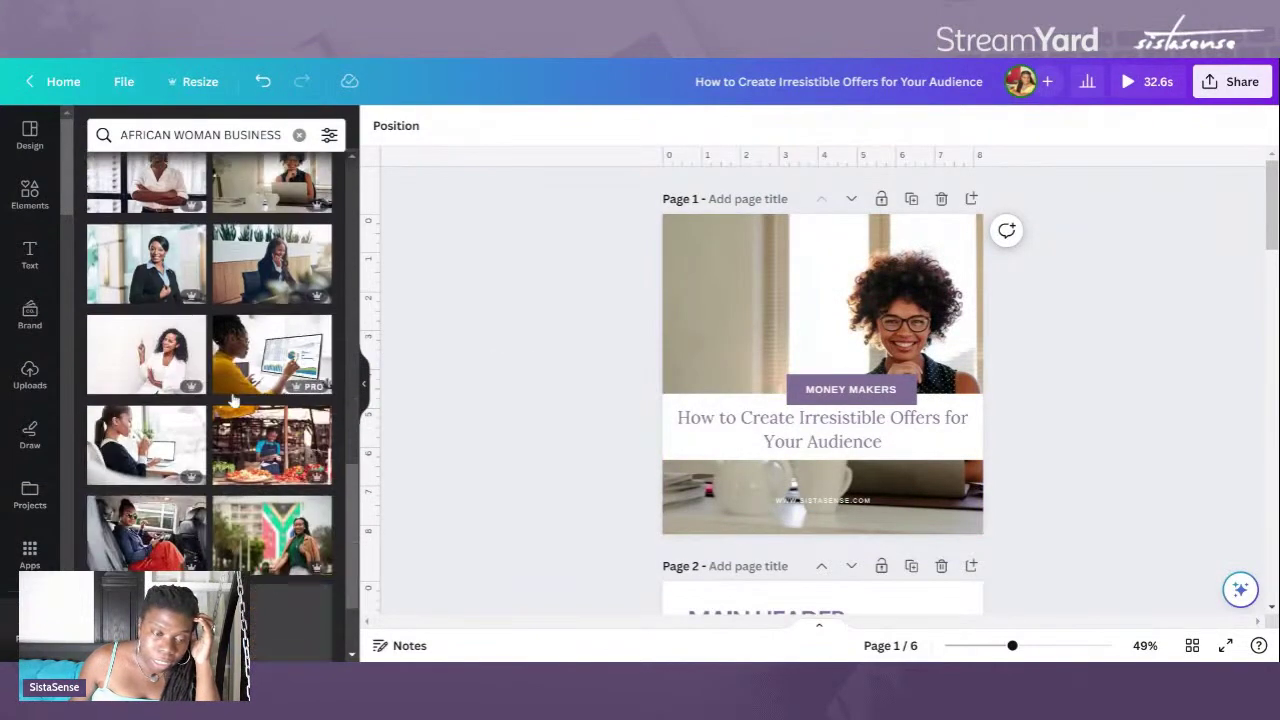
pyautogui.scroll(-5, 176, 355)
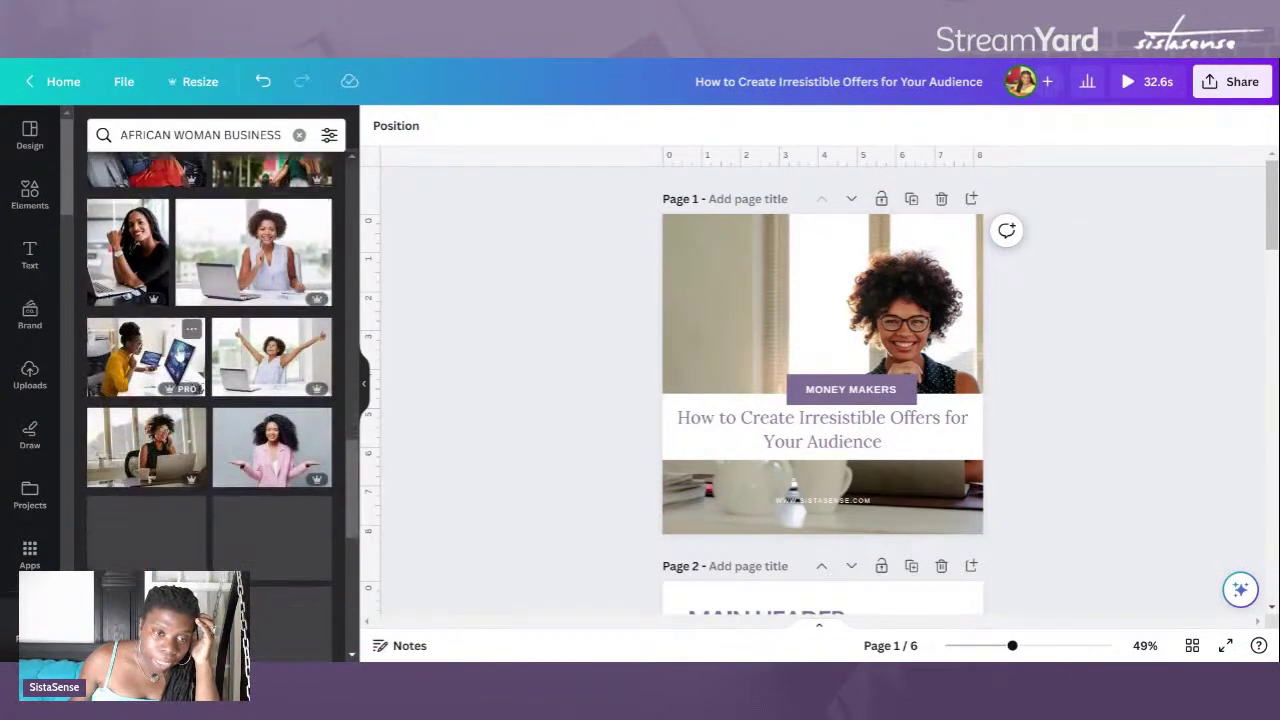
pyautogui.doubleClick(145, 134)
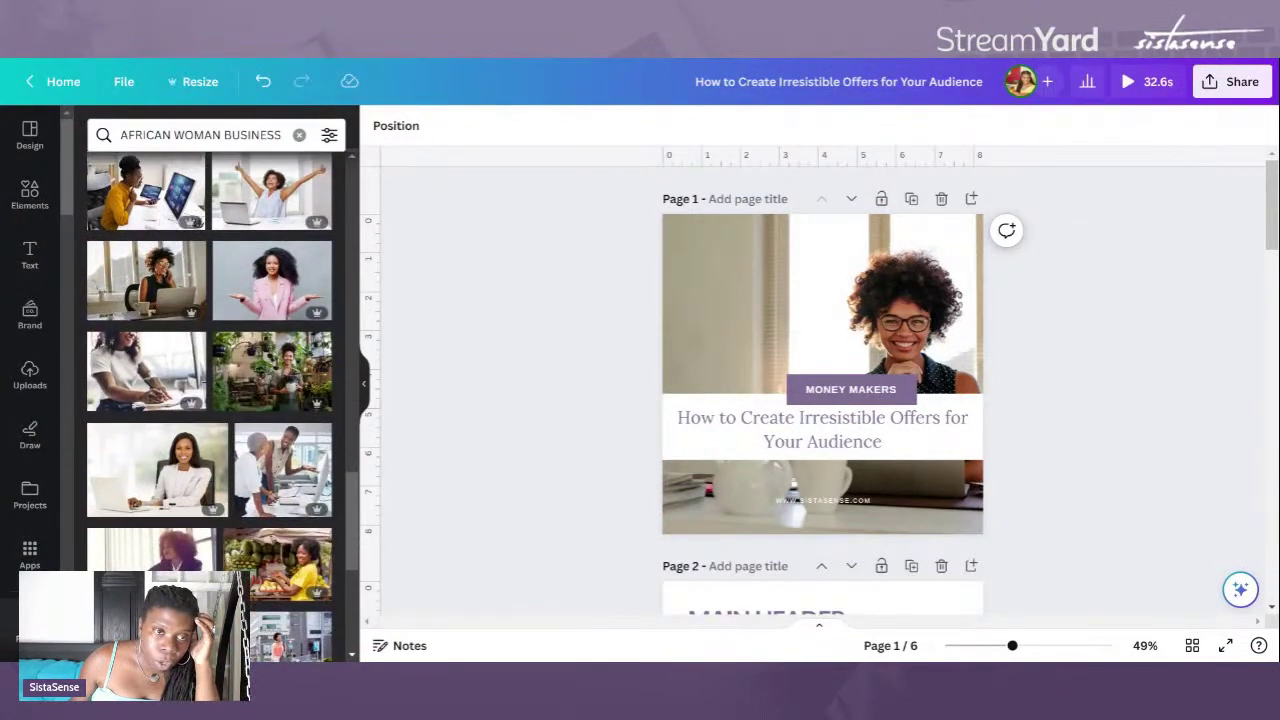
pyautogui.moveTo(153, 134); pyautogui.dragTo(172, 134)
pyautogui.click(152, 134)
pyautogui.hotkey('ctrl', 'a')
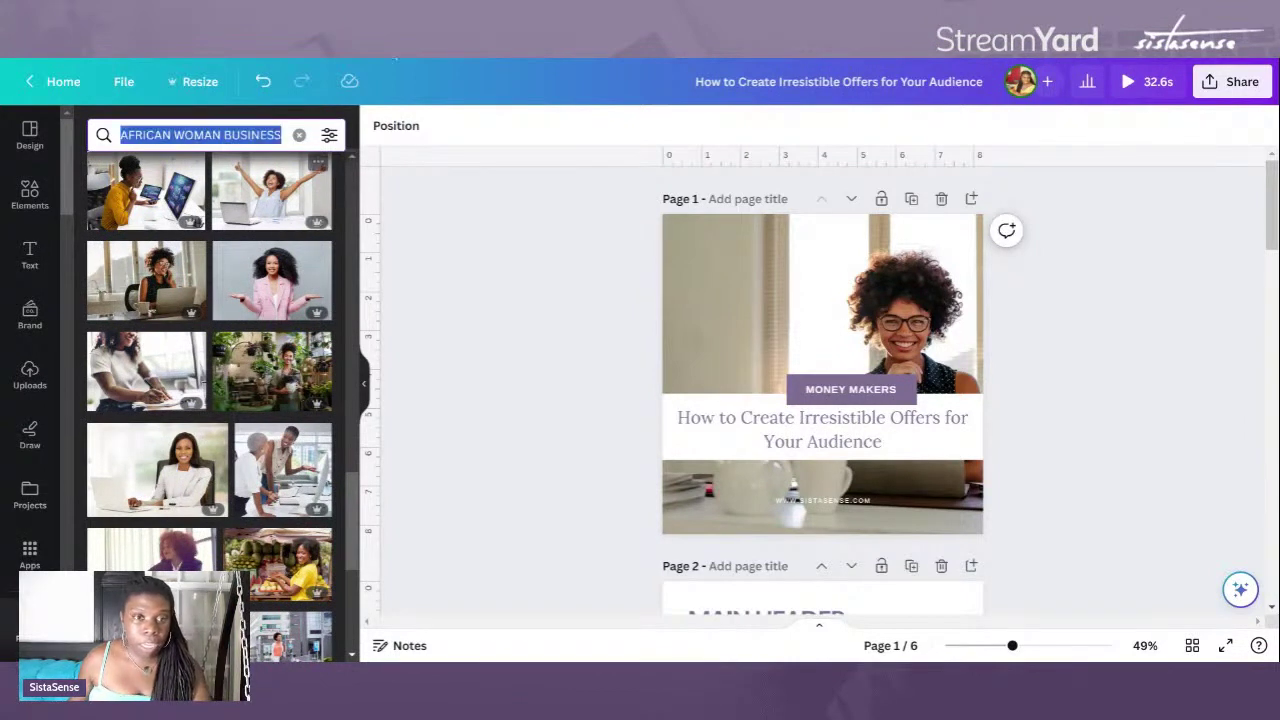
pyautogui.write('african woman')
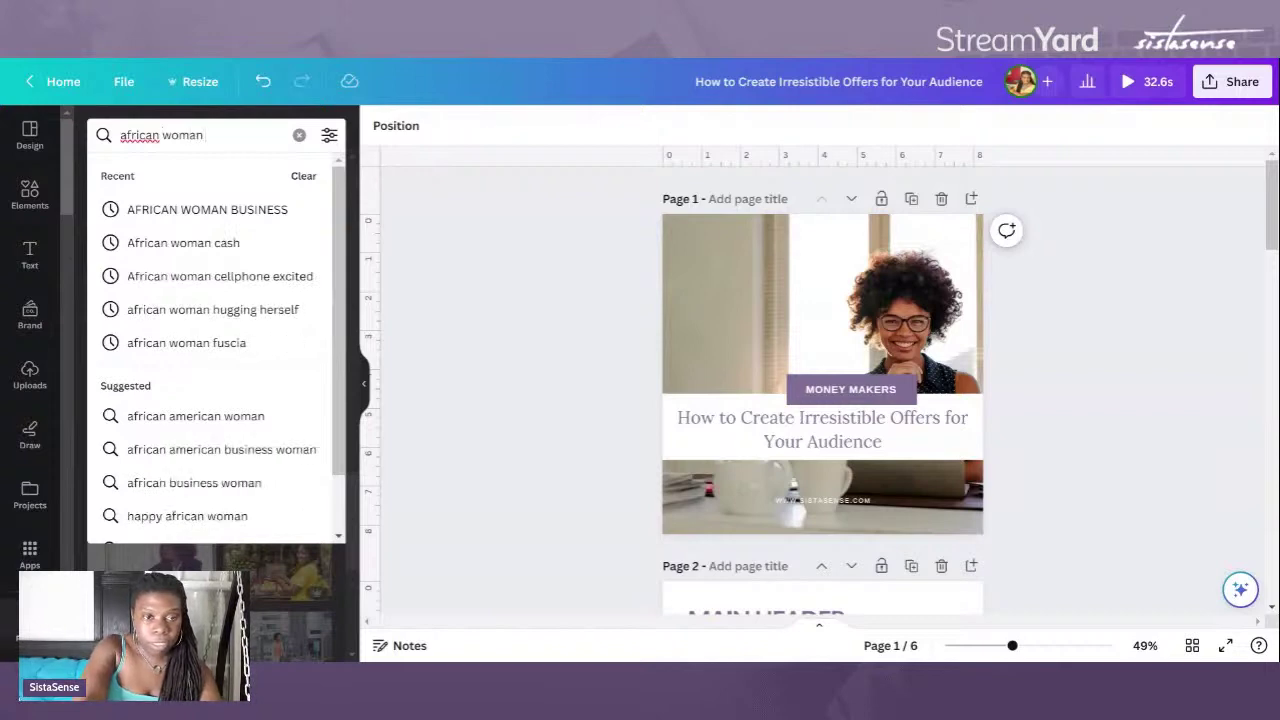
pyautogui.write(' laptop')
pyautogui.press('Return')
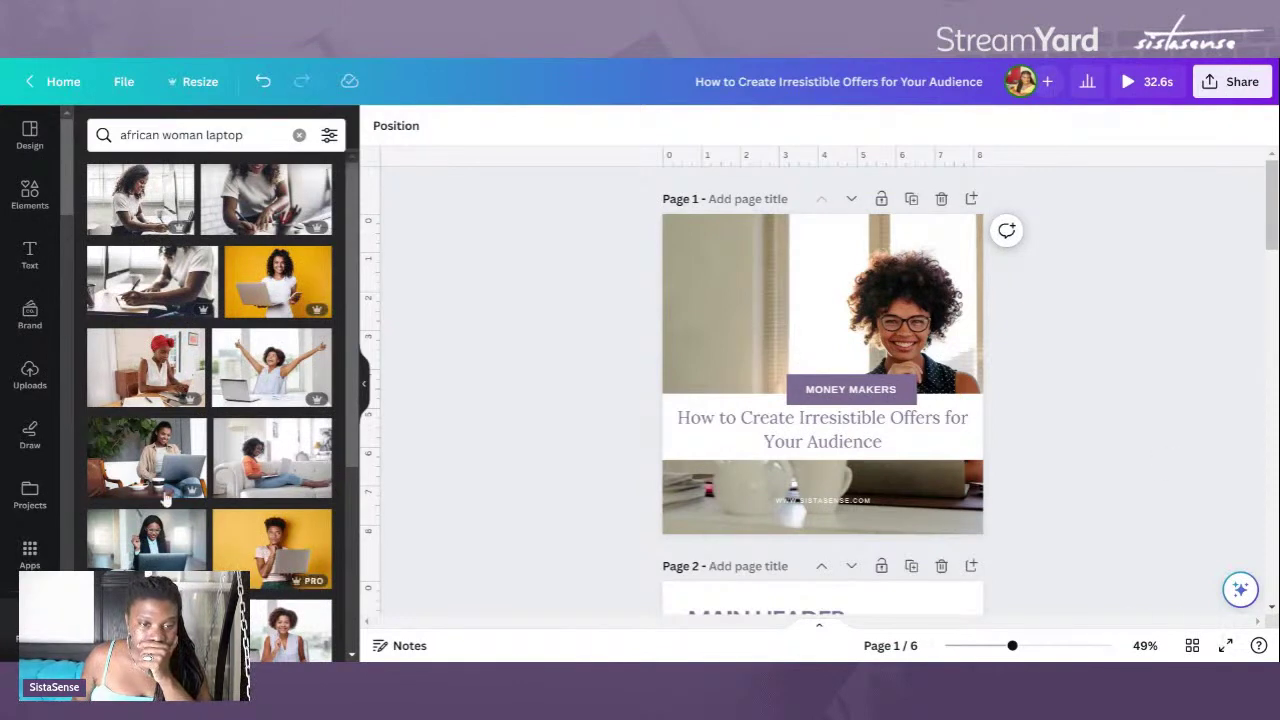
pyautogui.scroll(-6, 127, 354)
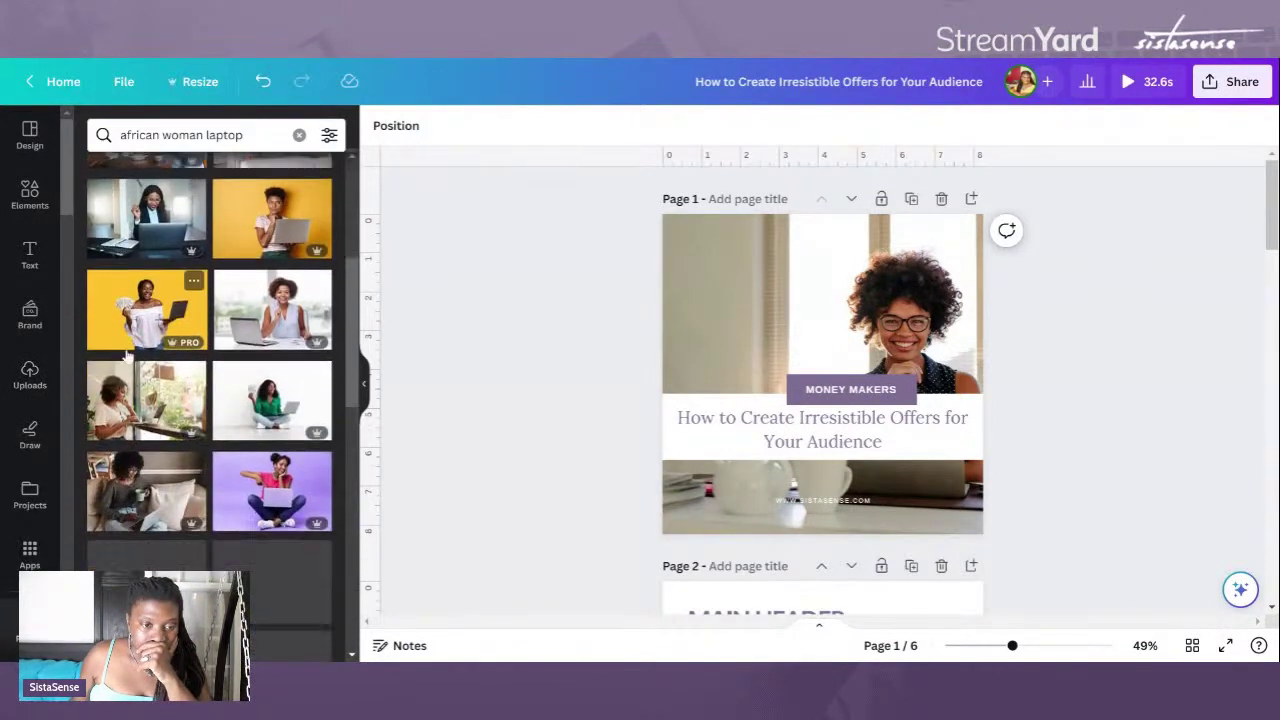
pyautogui.scroll(-2, 127, 354)
pyautogui.moveTo(125, 360); pyautogui.dragTo(688, 360)
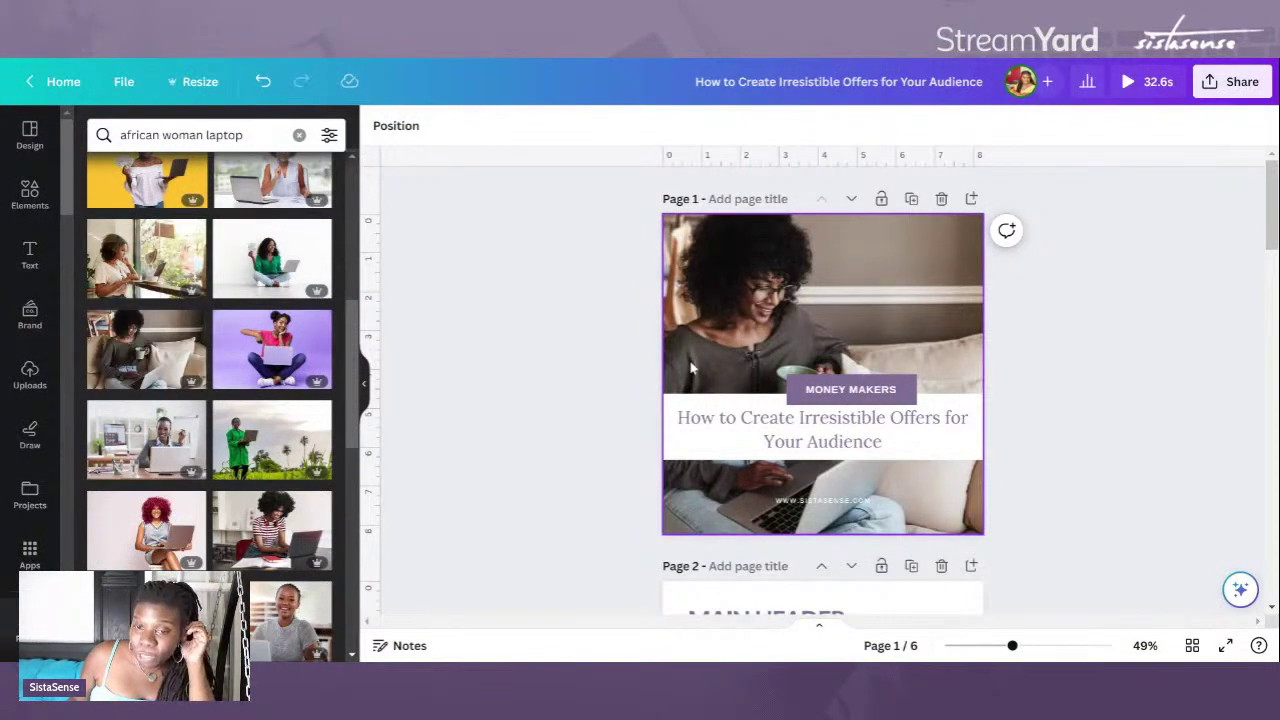
# Step: Widen the cover's website text box to about 6.5 in and centre it horizontally on the page
pyautogui.click(833, 502)
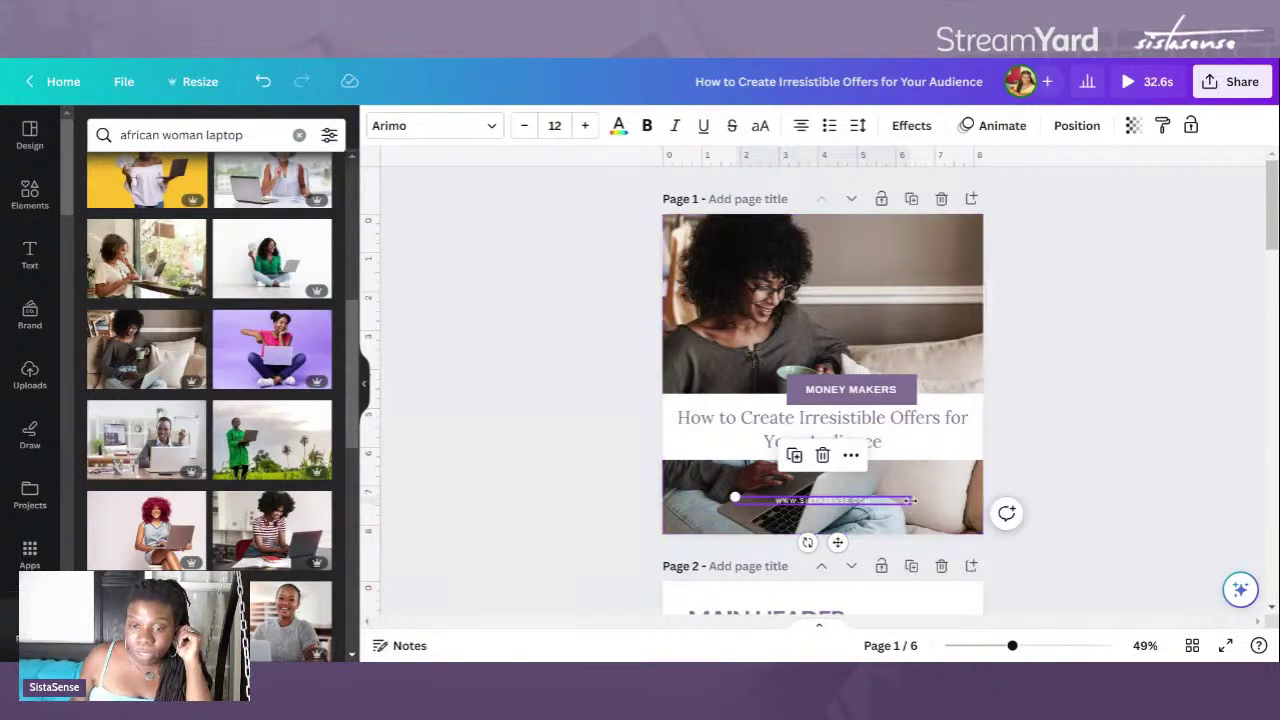
pyautogui.moveTo(911, 505); pyautogui.dragTo(990, 507)
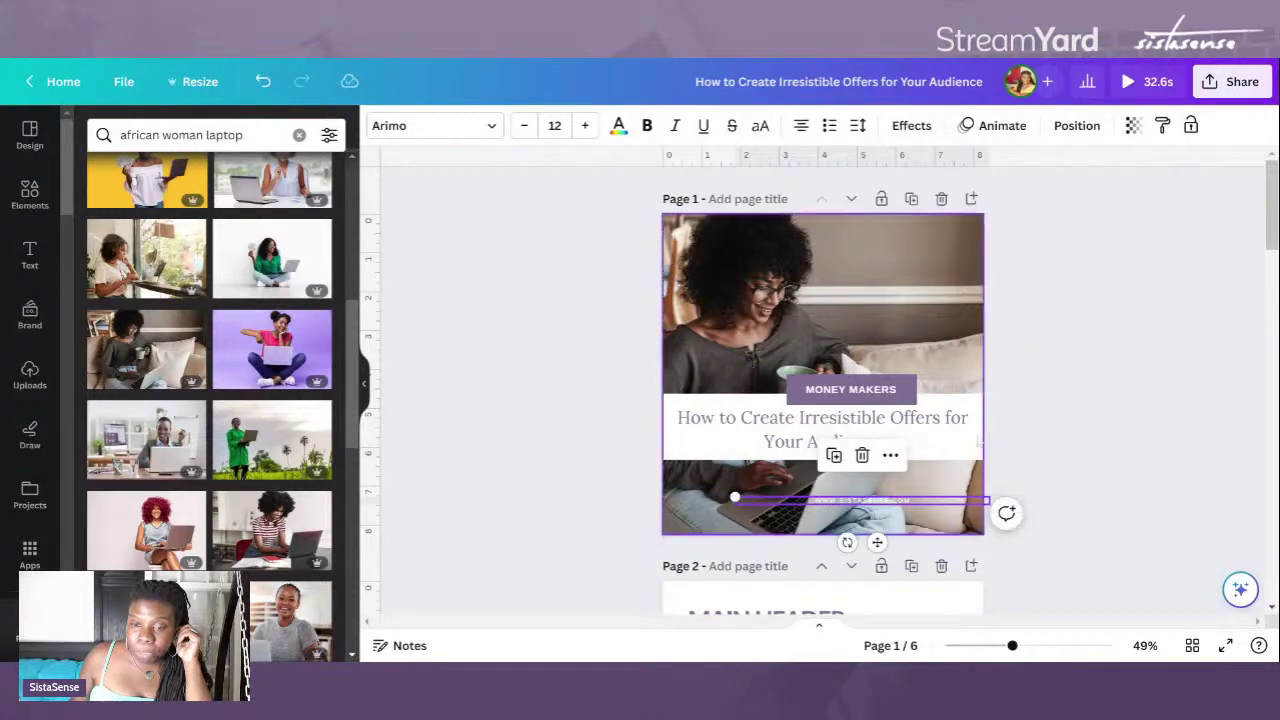
pyautogui.click(1076, 125)
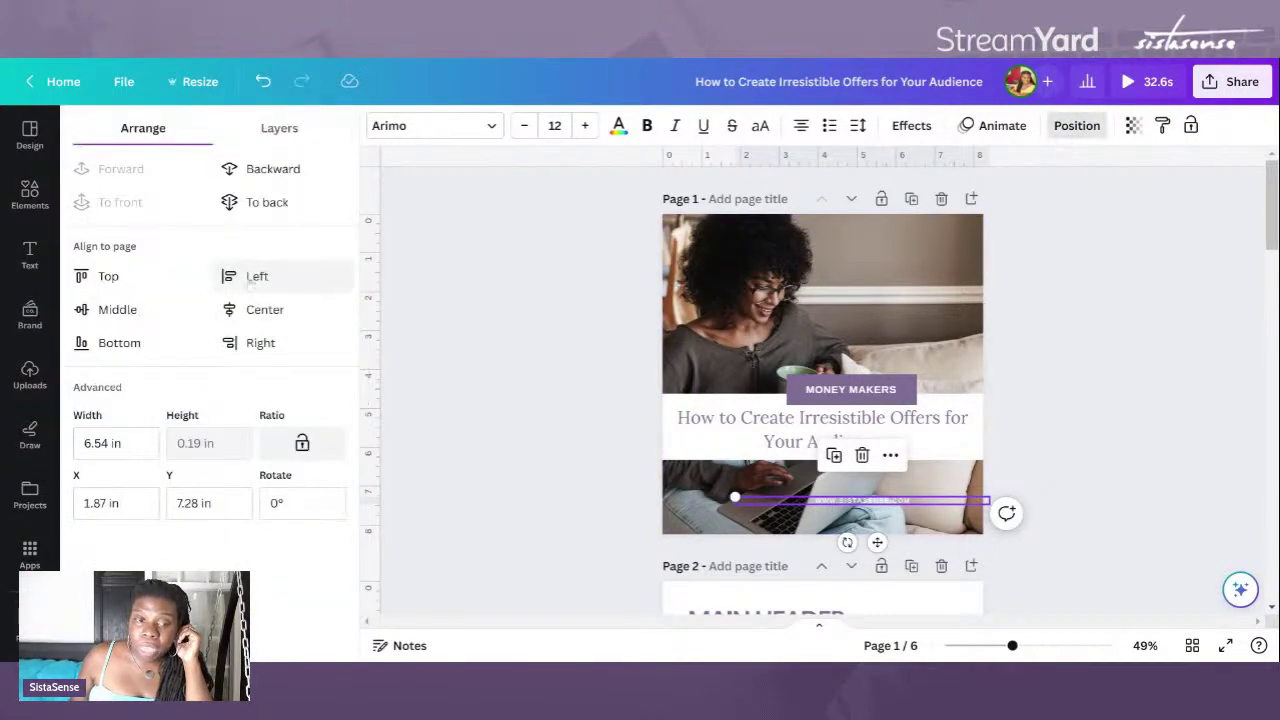
pyautogui.click(263, 305)
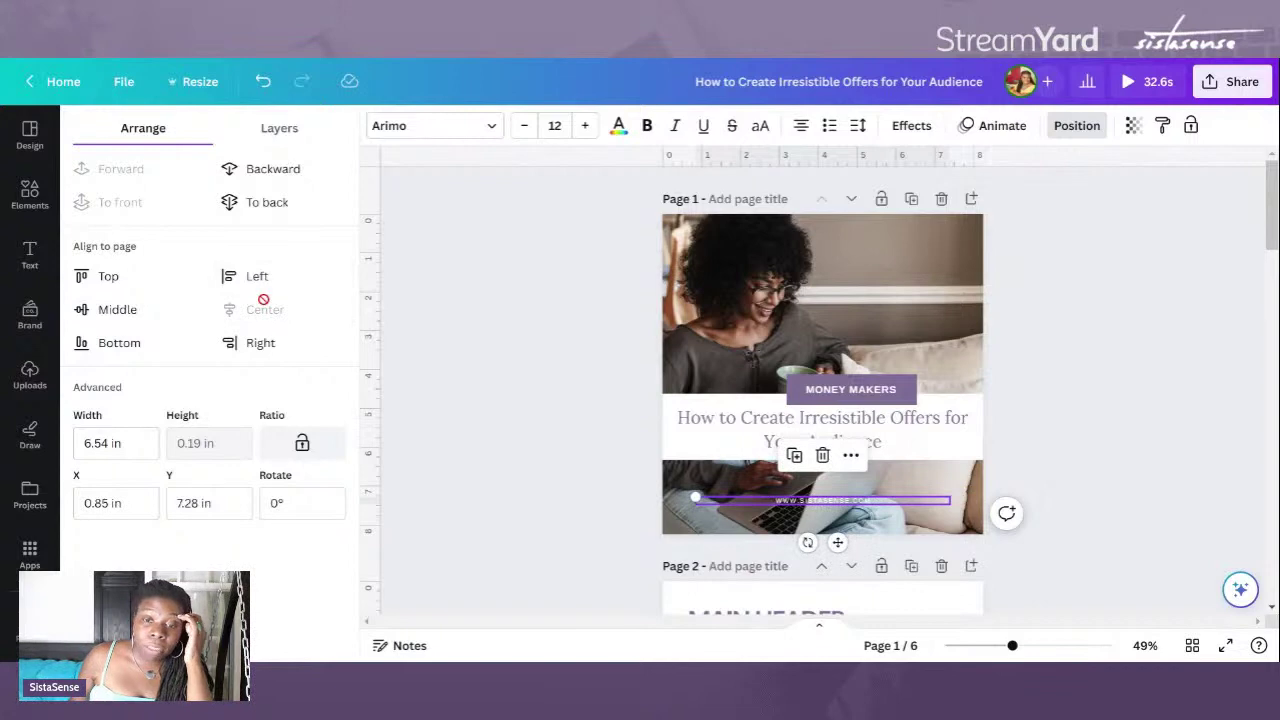
pyautogui.press('Escape')
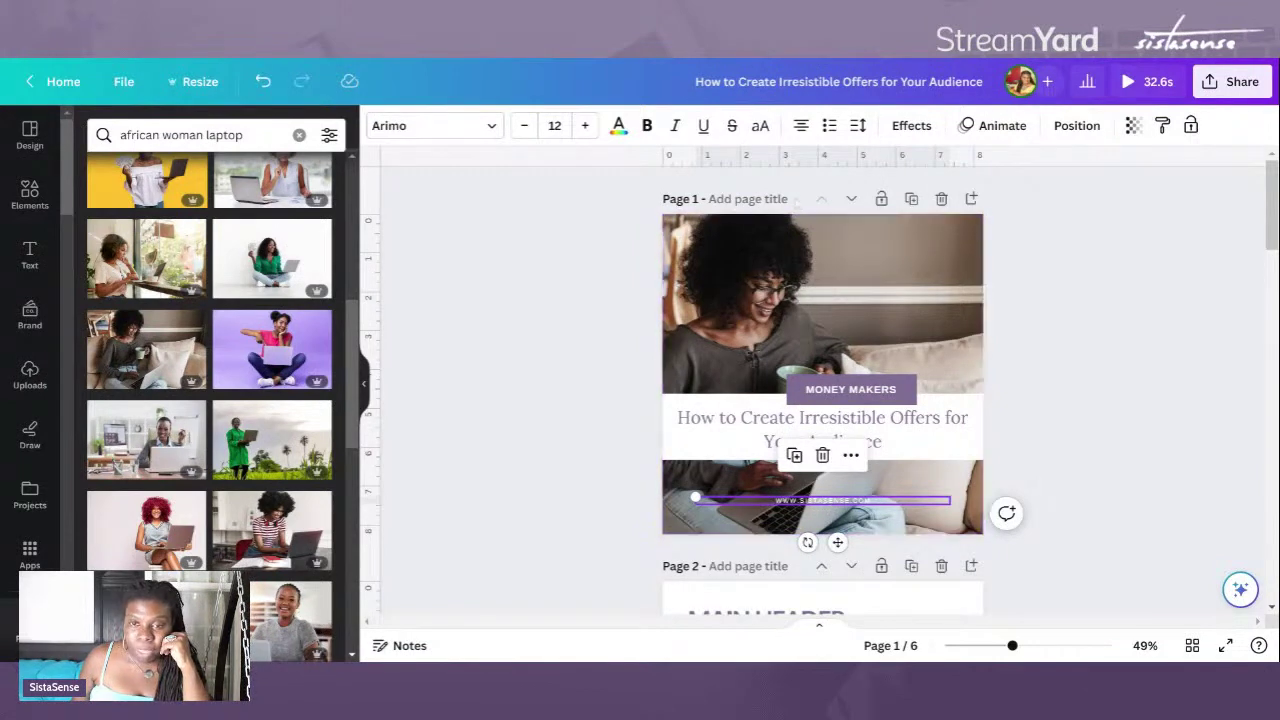
# Step: Increase the letter spacing of the website text on the cover
pyautogui.click(853, 130)
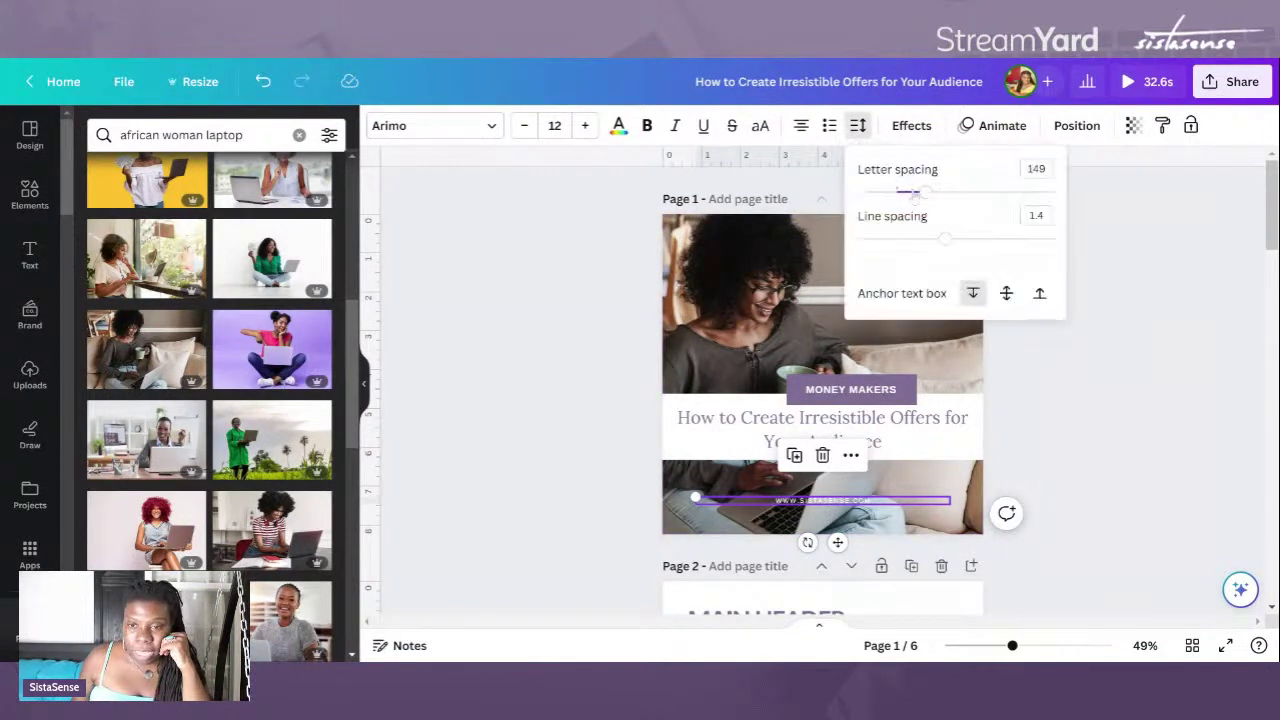
pyautogui.moveTo(926, 194); pyautogui.dragTo(961, 194)
pyautogui.click(580, 460)
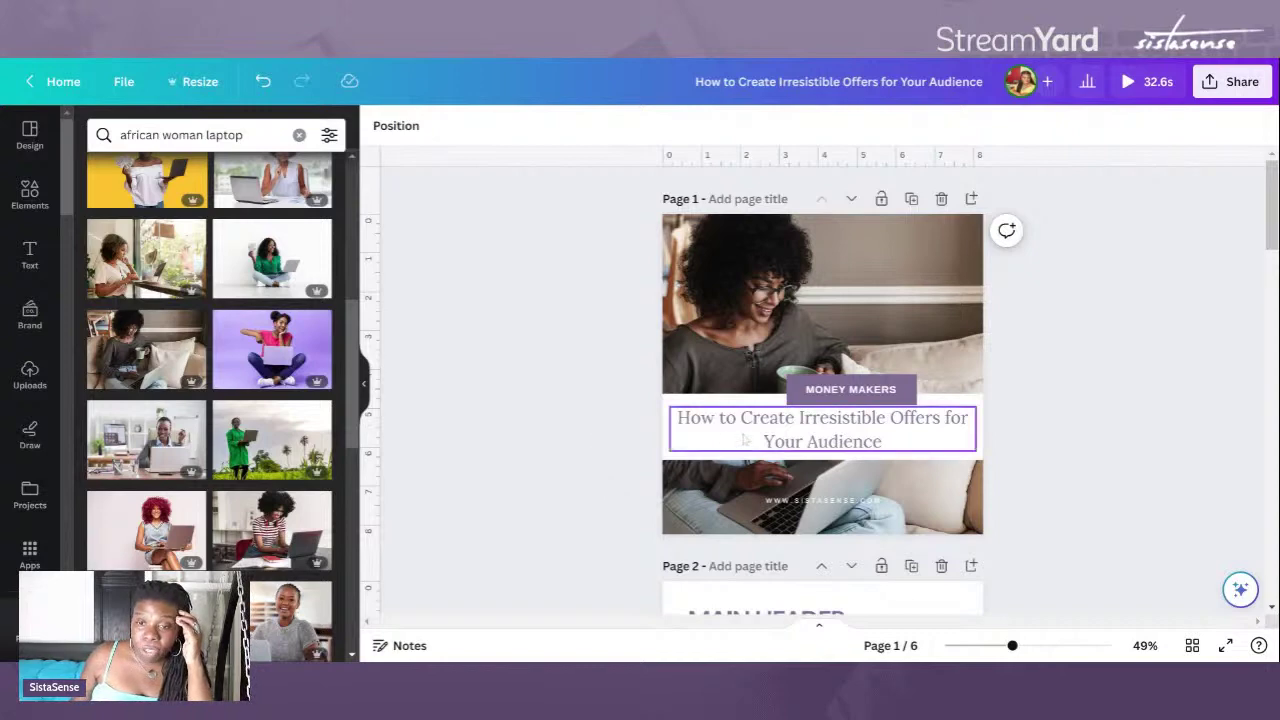
# Step: Replace the "MAIN HEADER" placeholder on page 2 with "START HERE"
pyautogui.scroll(-5, 652, 420)
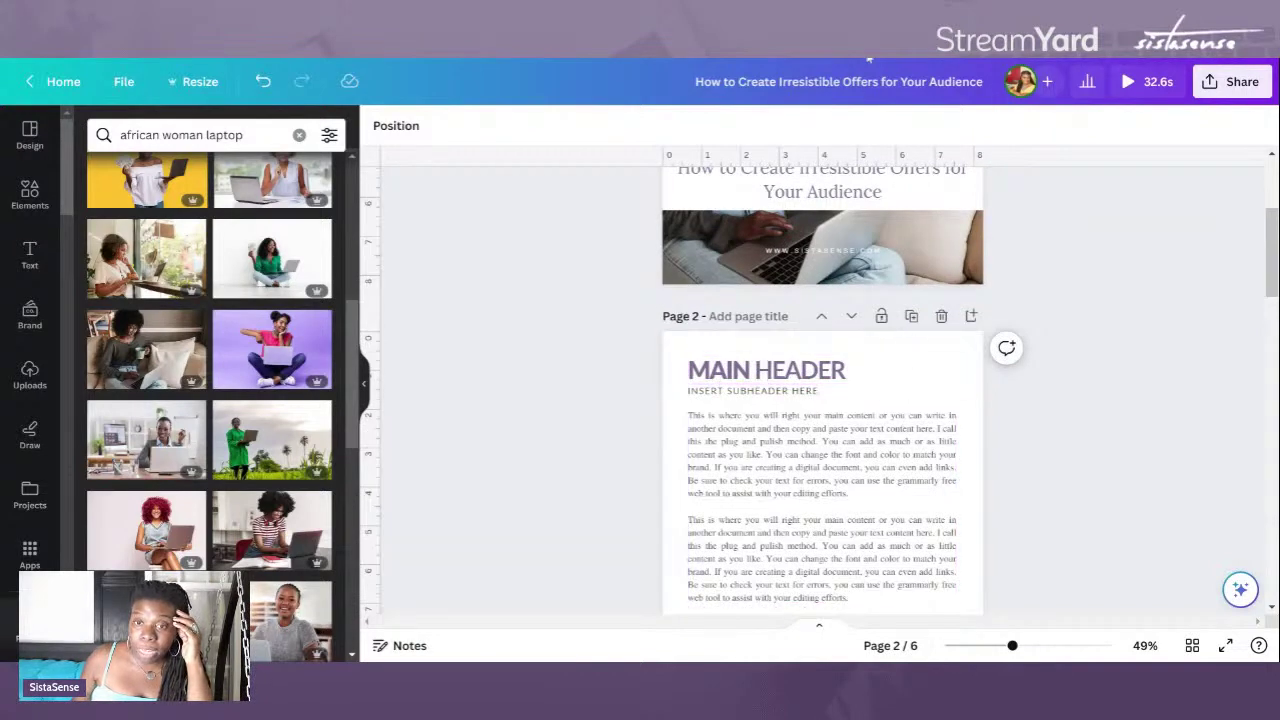
pyautogui.click(808, 372)
pyautogui.moveTo(800, 370); pyautogui.dragTo(689, 370)
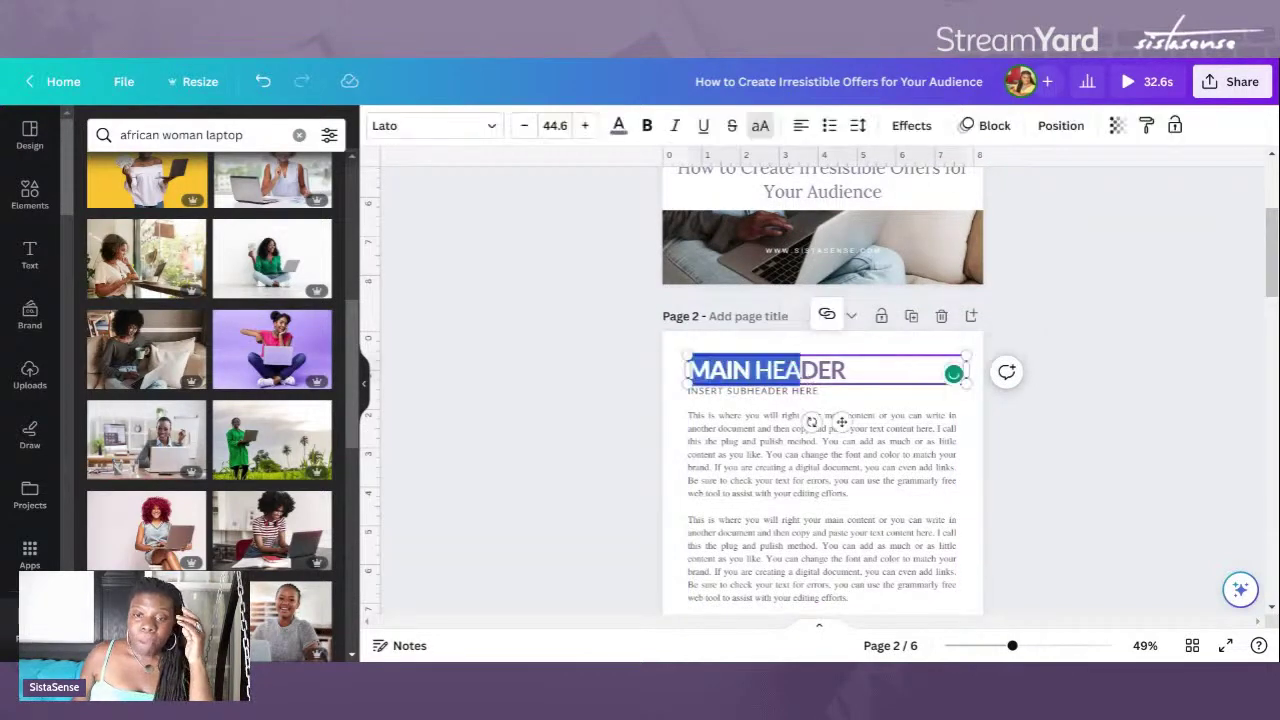
pyautogui.doubleClick(800, 370)
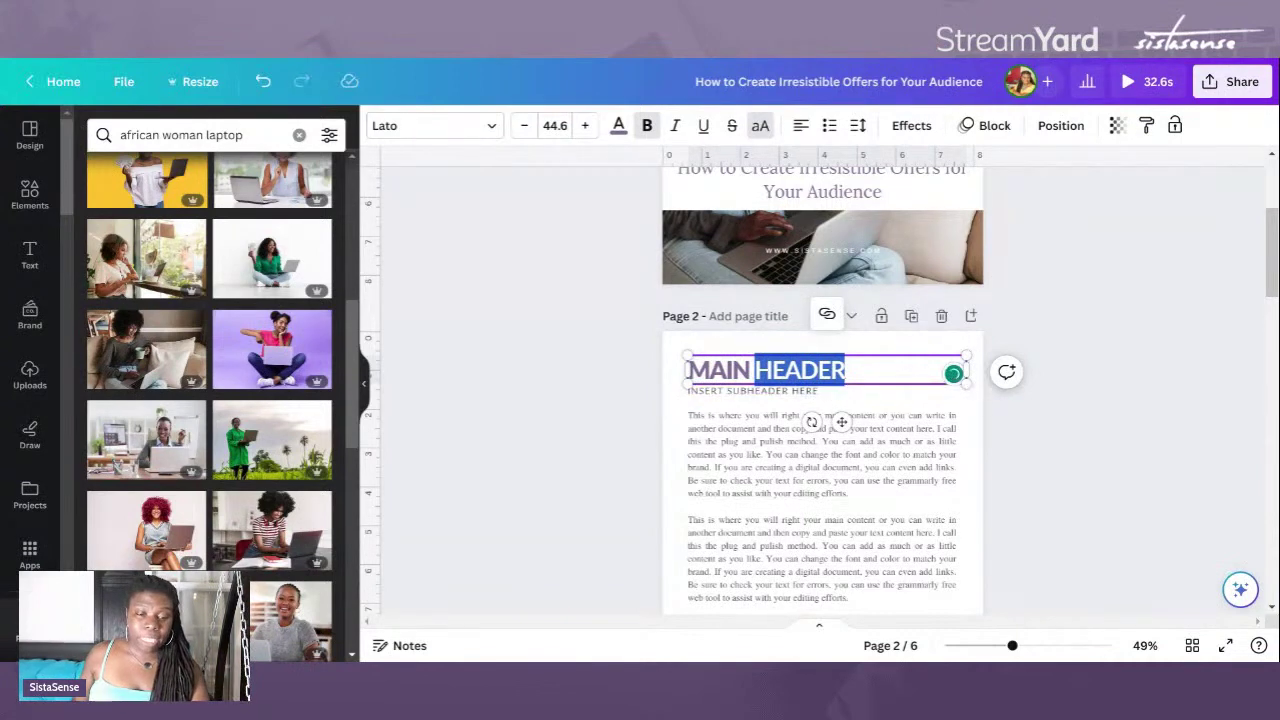
pyautogui.keyDown('shift'); pyautogui.click(688, 370); pyautogui.keyUp('shift')
pyautogui.write('START HERE')
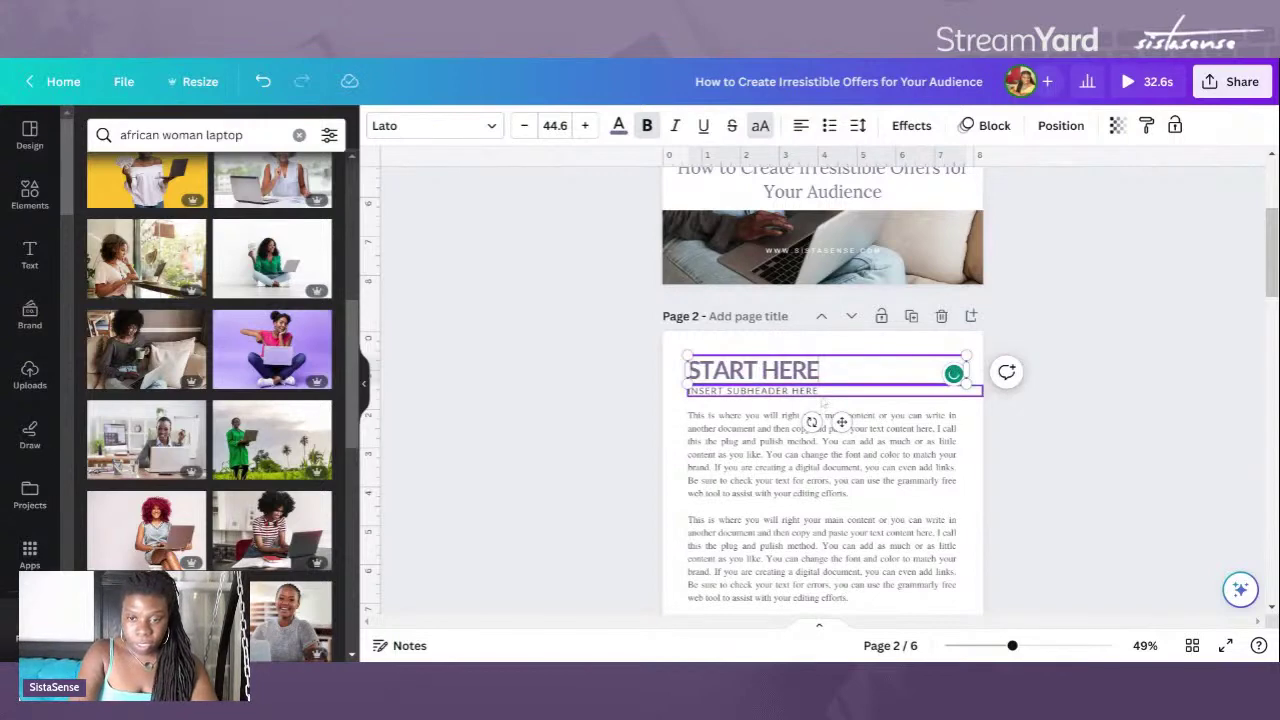
# Step: Replace the subheader placeholder on page 2 with "CREATING IRRESISTIBLE OFFERS", correcting its spelling
pyautogui.tripleClick(820, 392)
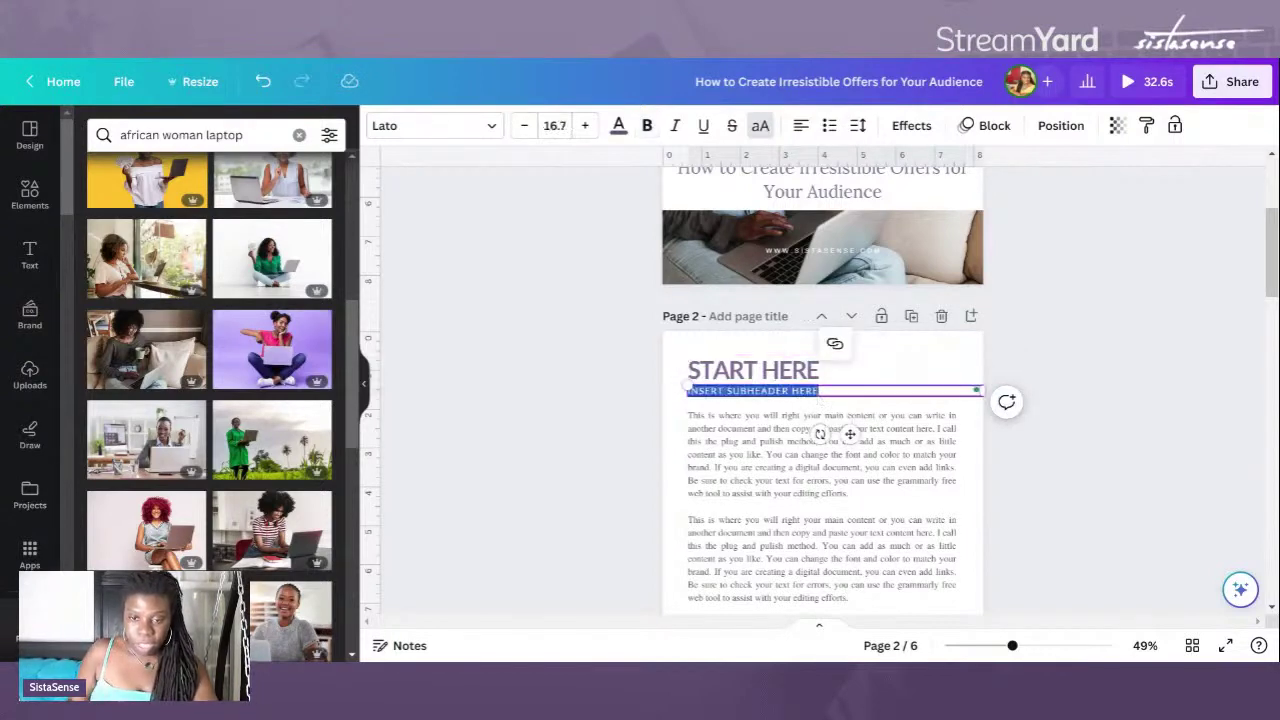
pyautogui.write('CREATI')
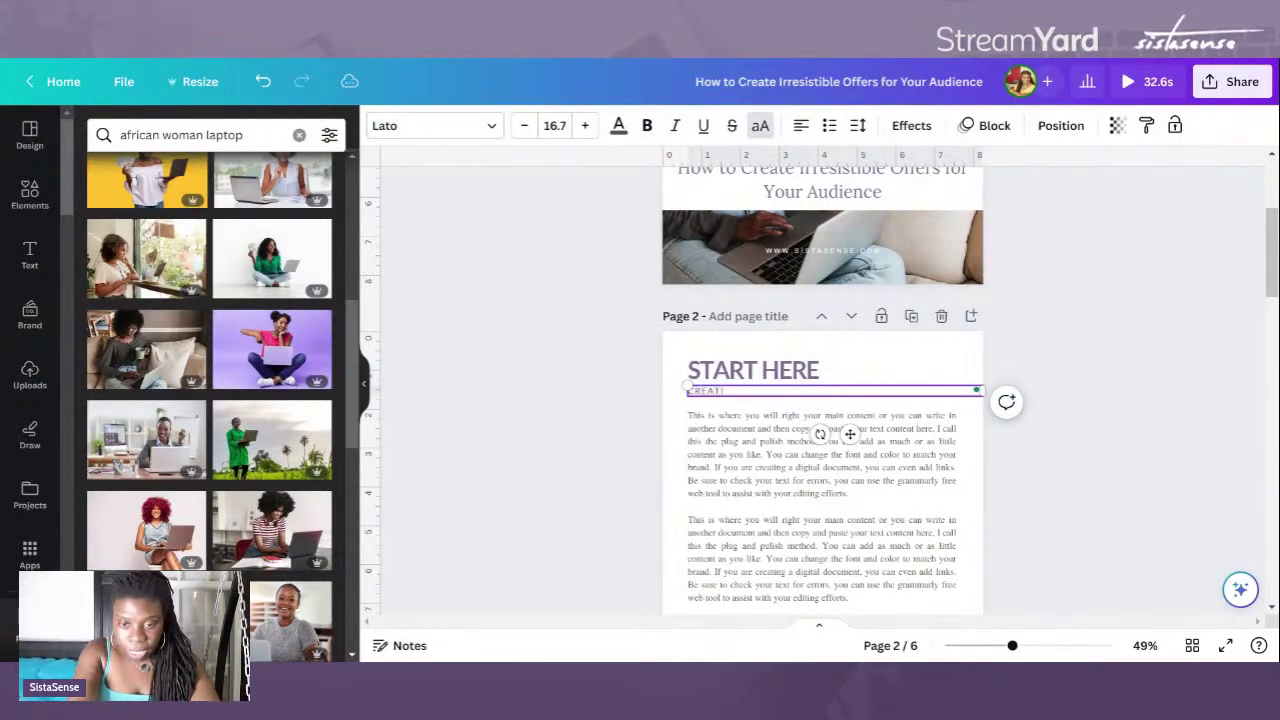
pyautogui.write('NG IRRESISTIBLE OFFERS')
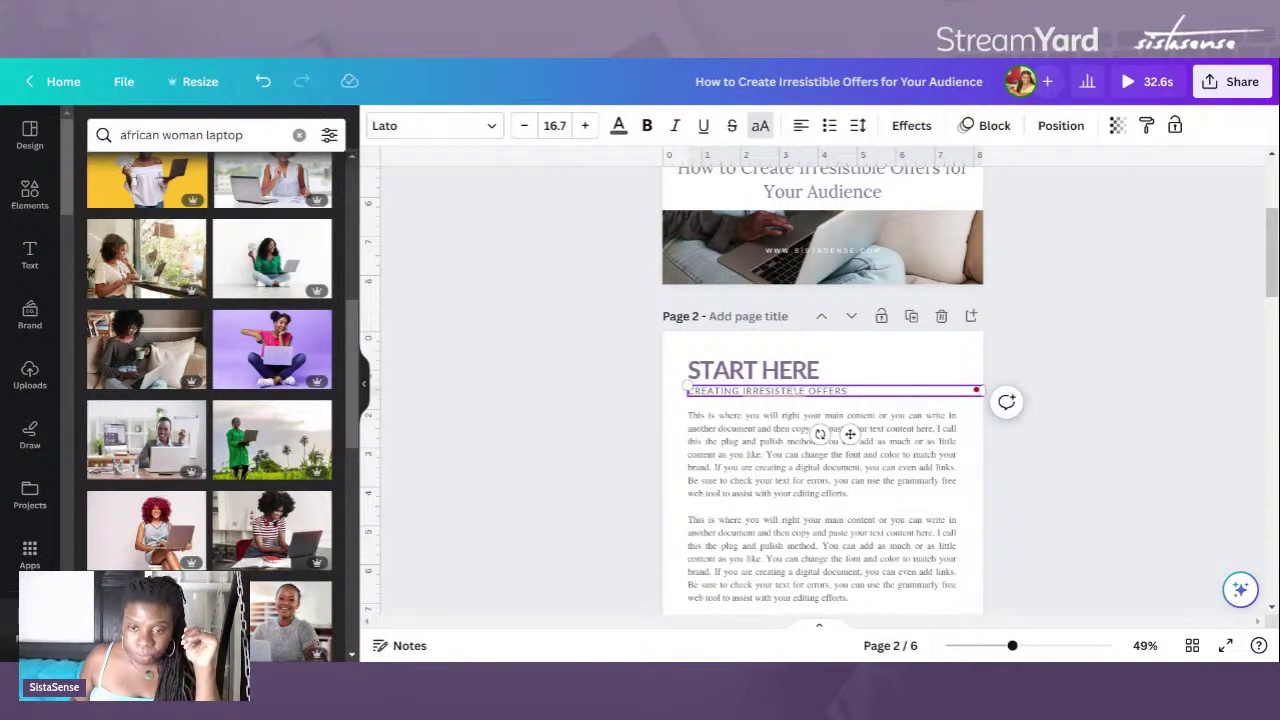
pyautogui.moveTo(689, 390); pyautogui.dragTo(781, 392)
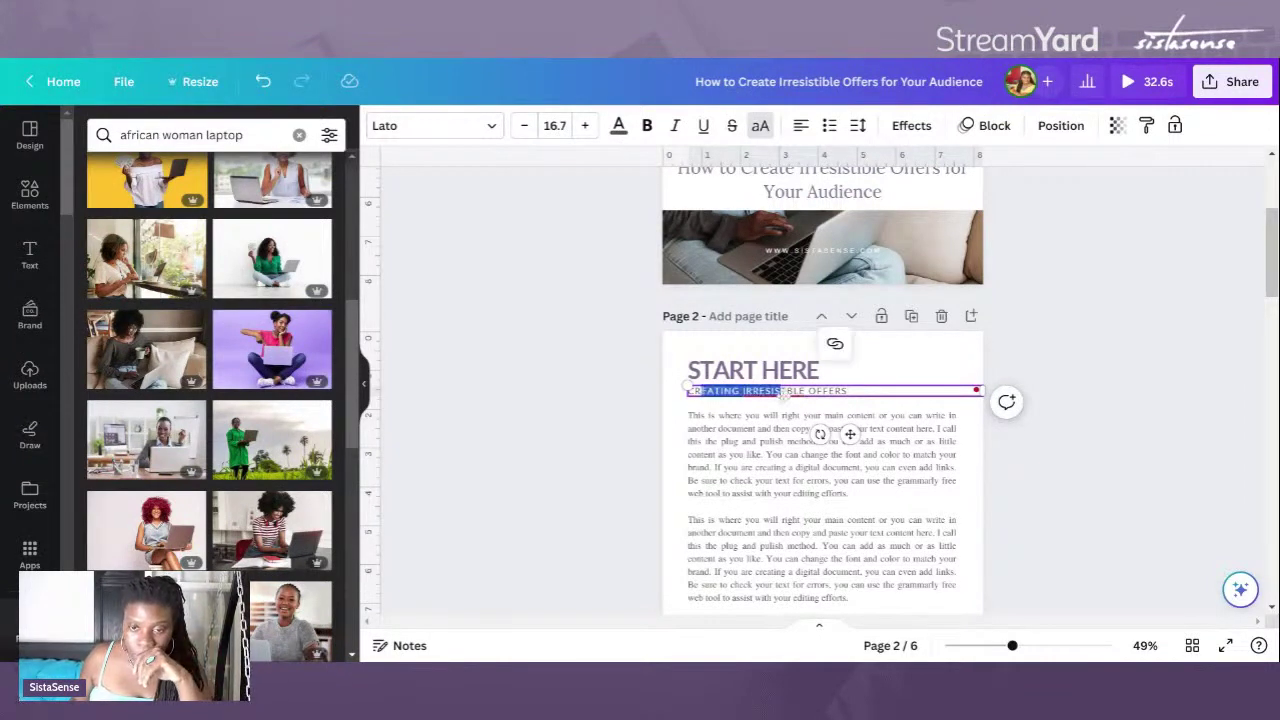
pyautogui.moveTo(800, 412)
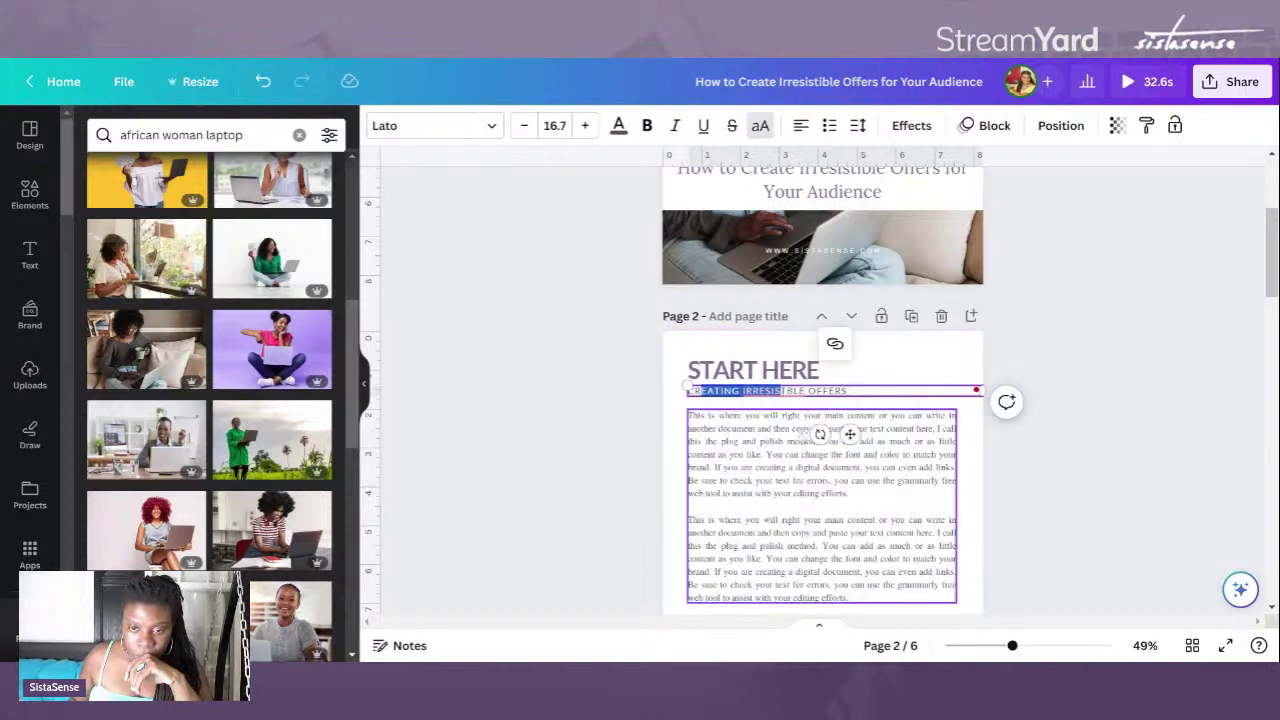
pyautogui.press('Escape')
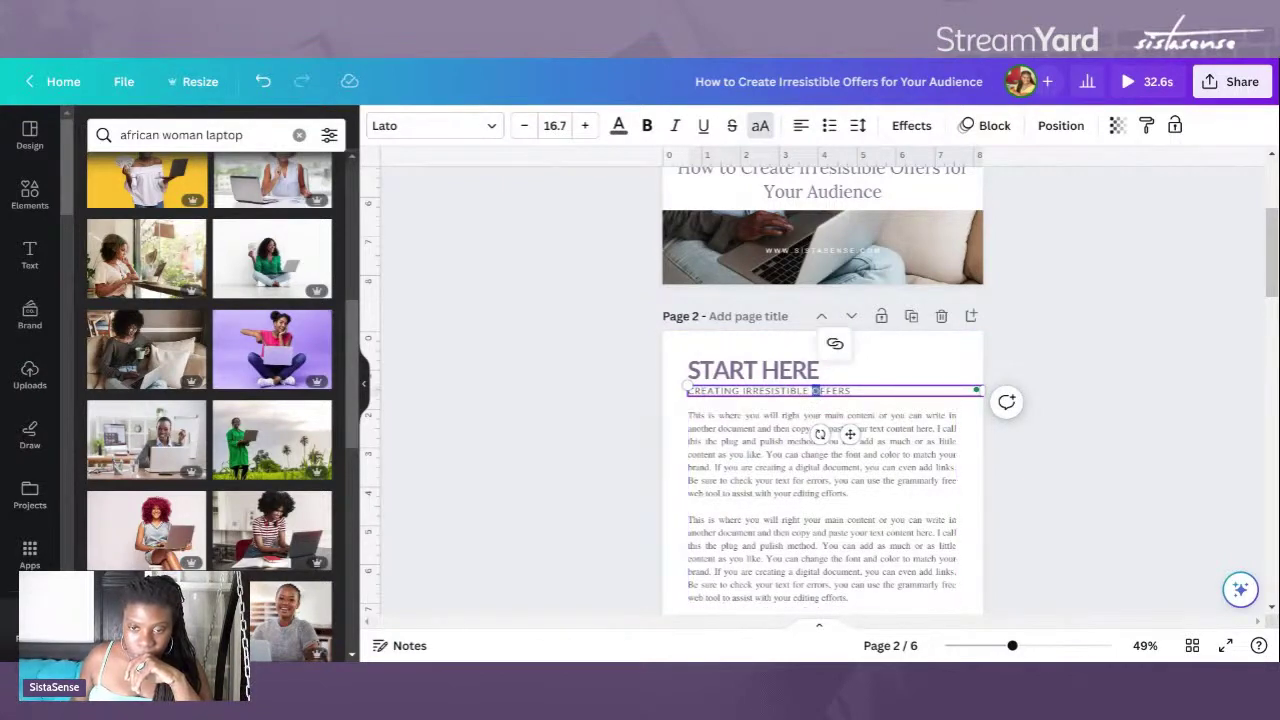
pyautogui.click(835, 345)
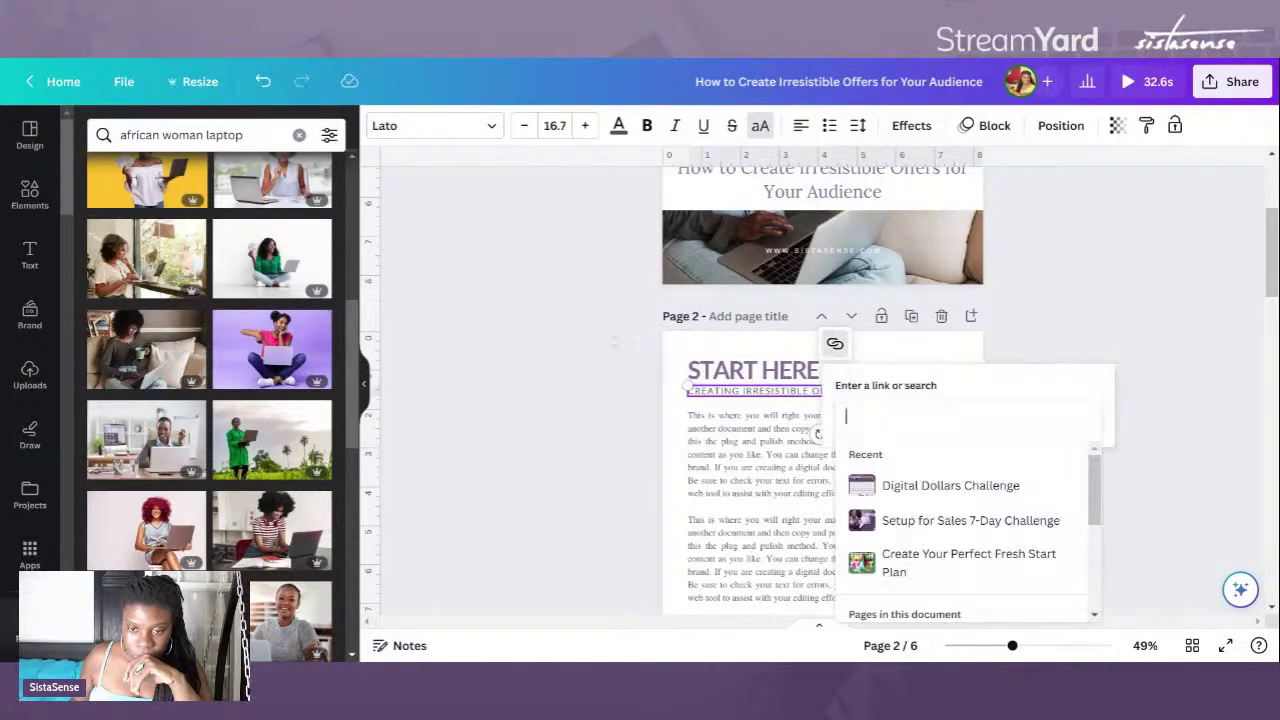
pyautogui.click(617, 341)
pyautogui.scroll(-1, 617, 341)
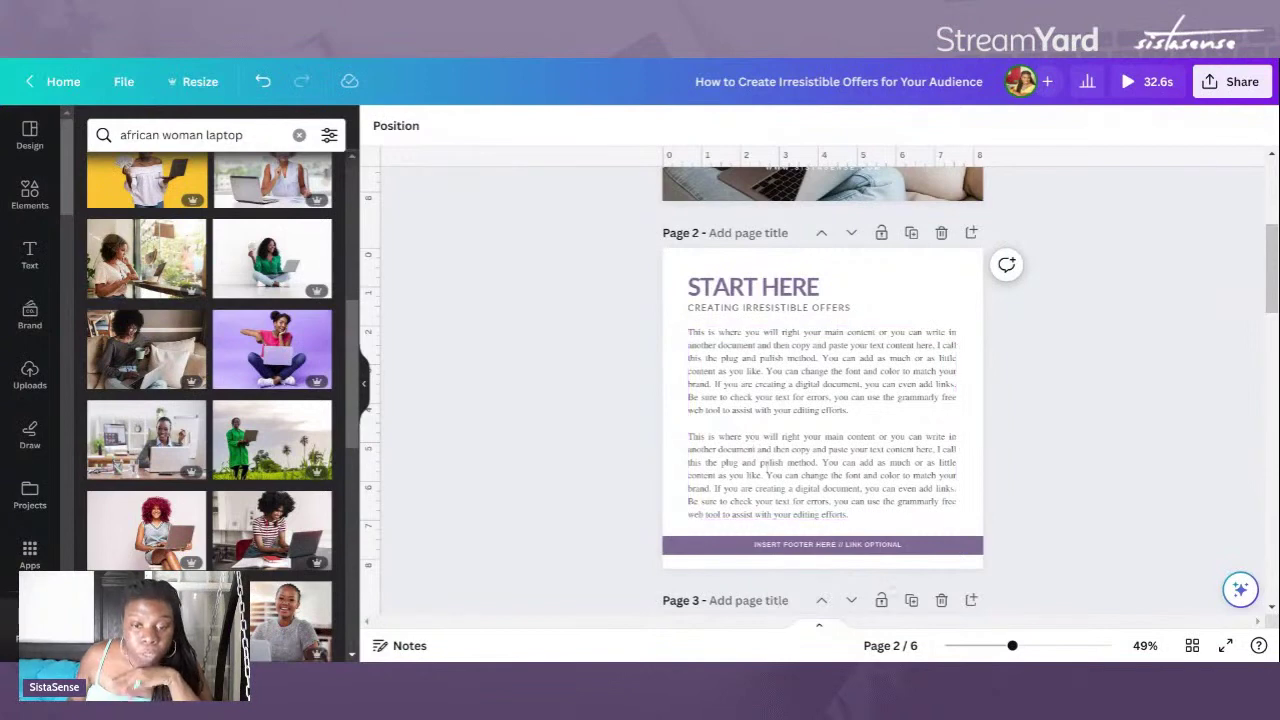
pyautogui.click(805, 544)
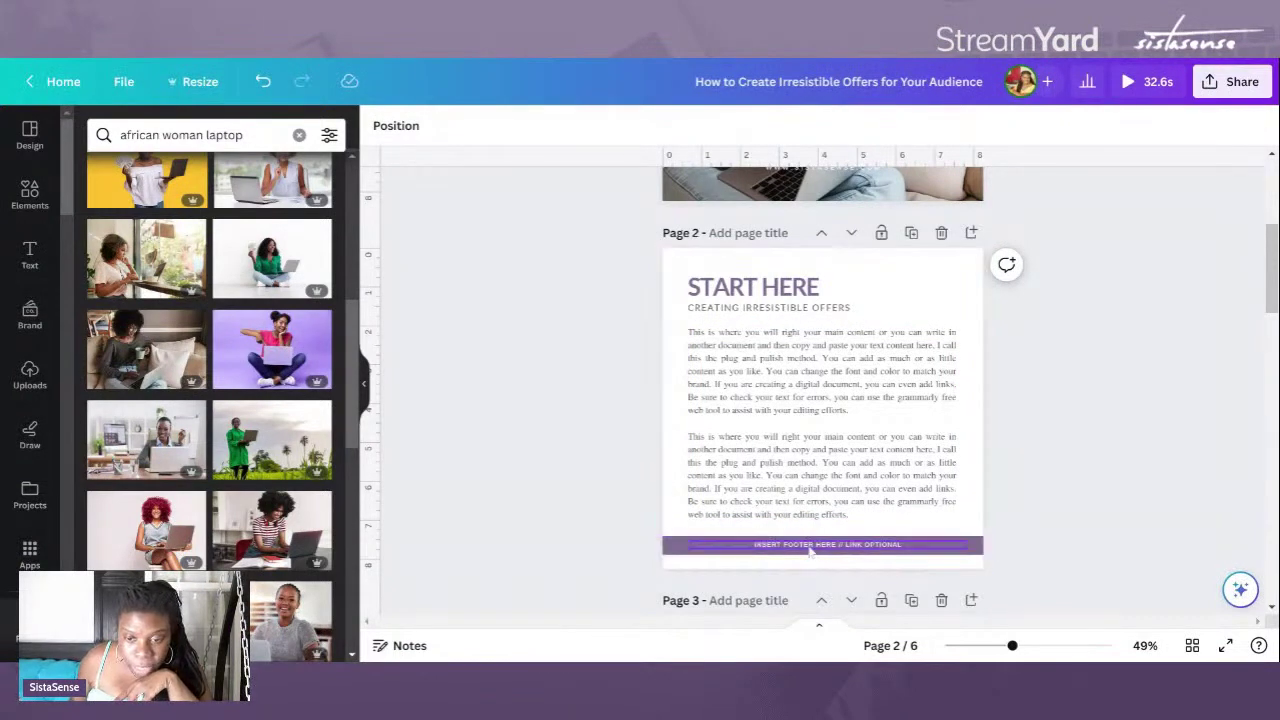
pyautogui.doubleClick(812, 548)
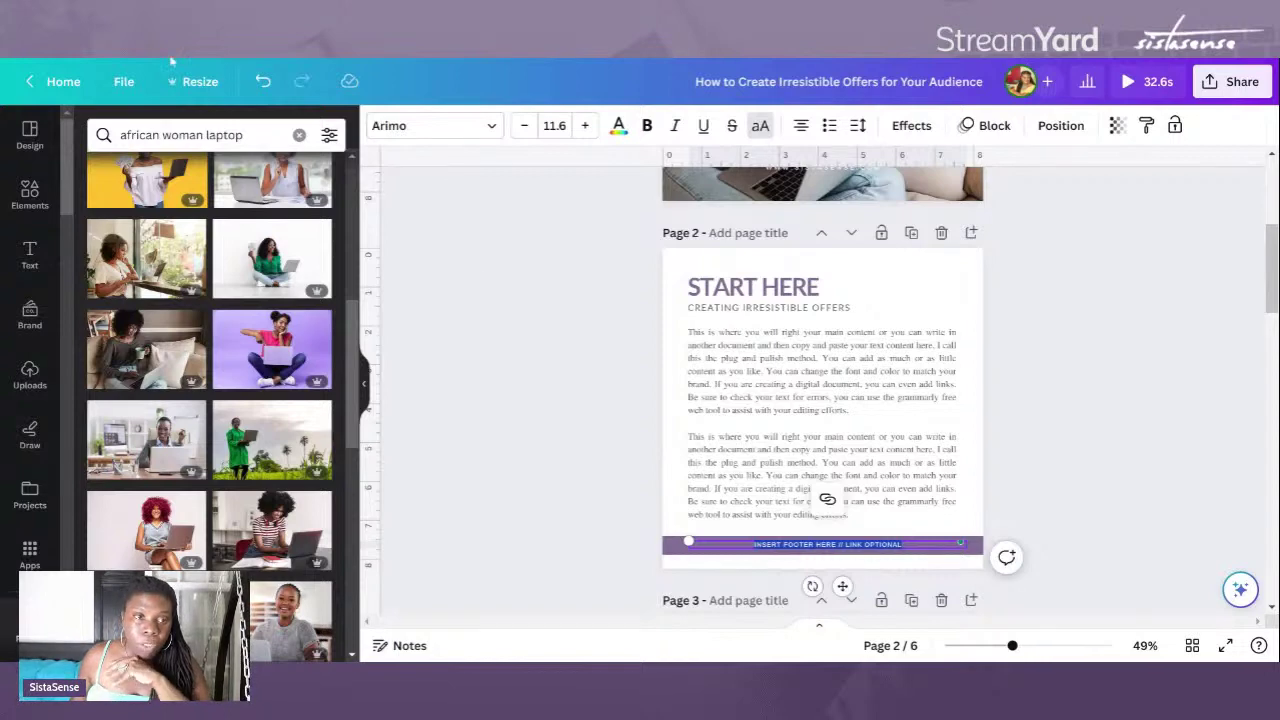
pyautogui.click(125, 81)
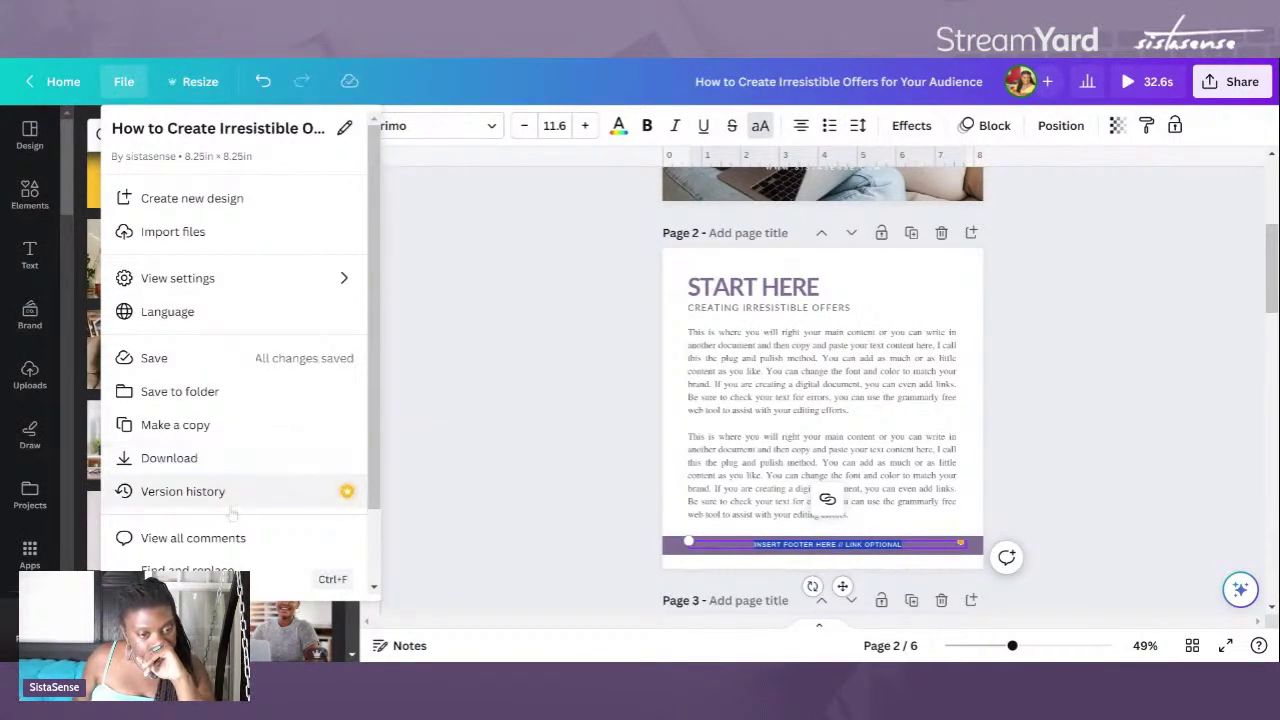
pyautogui.click(236, 566)
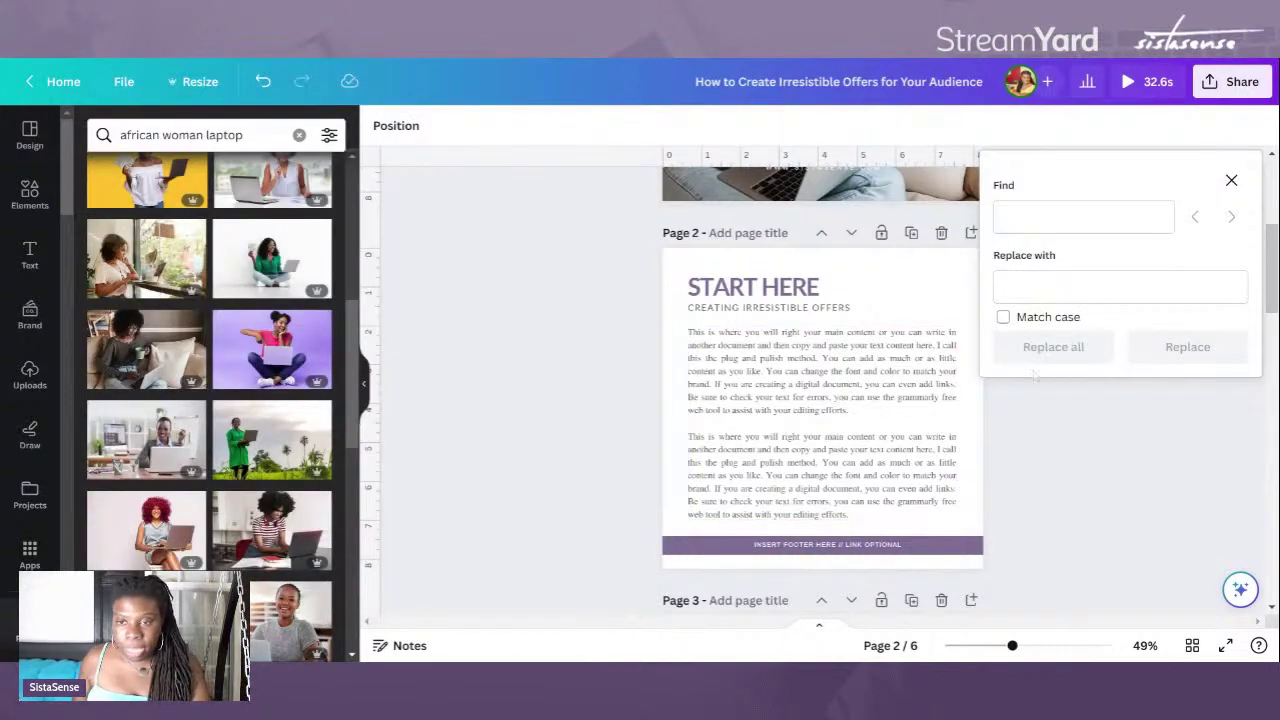
pyautogui.click(1080, 217)
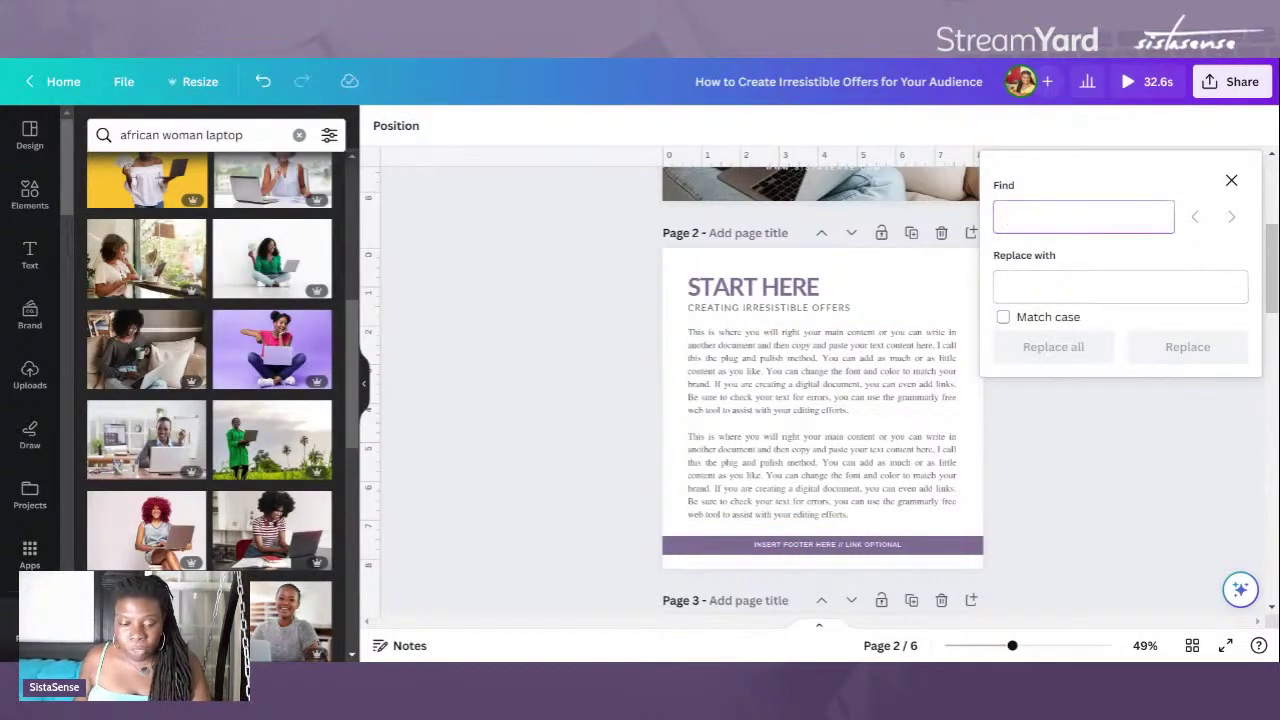
pyautogui.write('insert footer here // link optional')
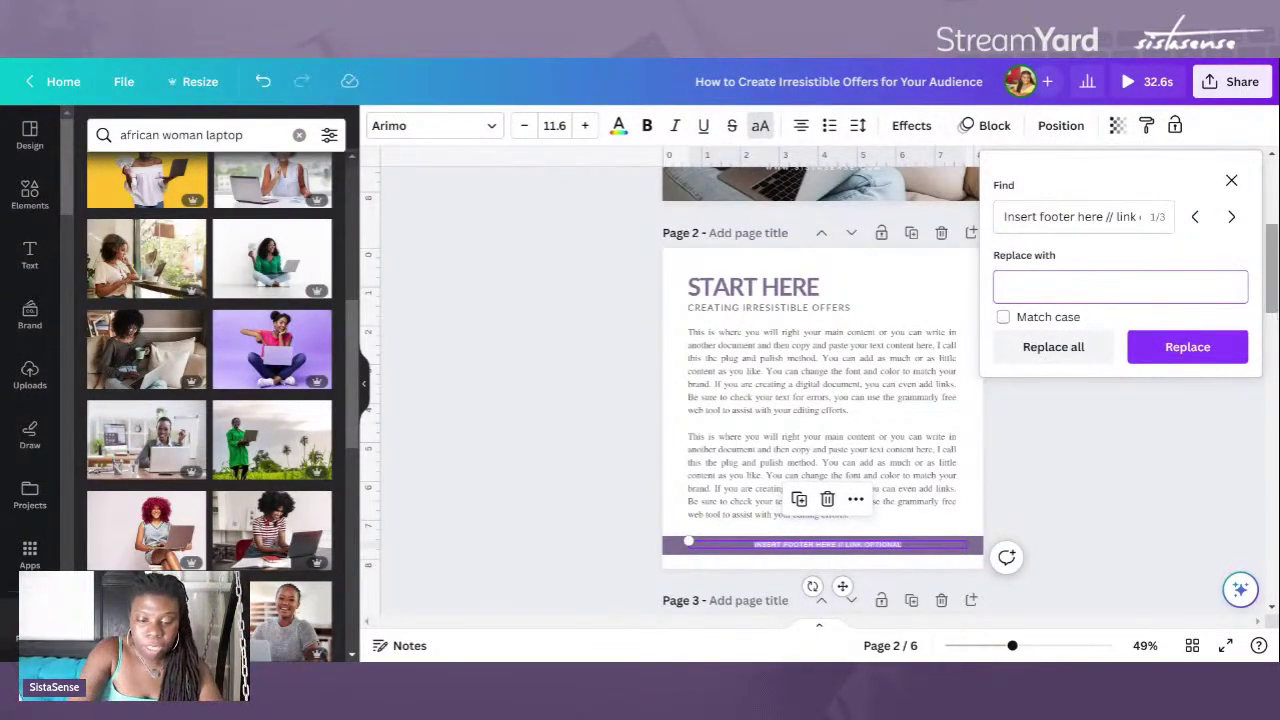
pyautogui.write('www.si')
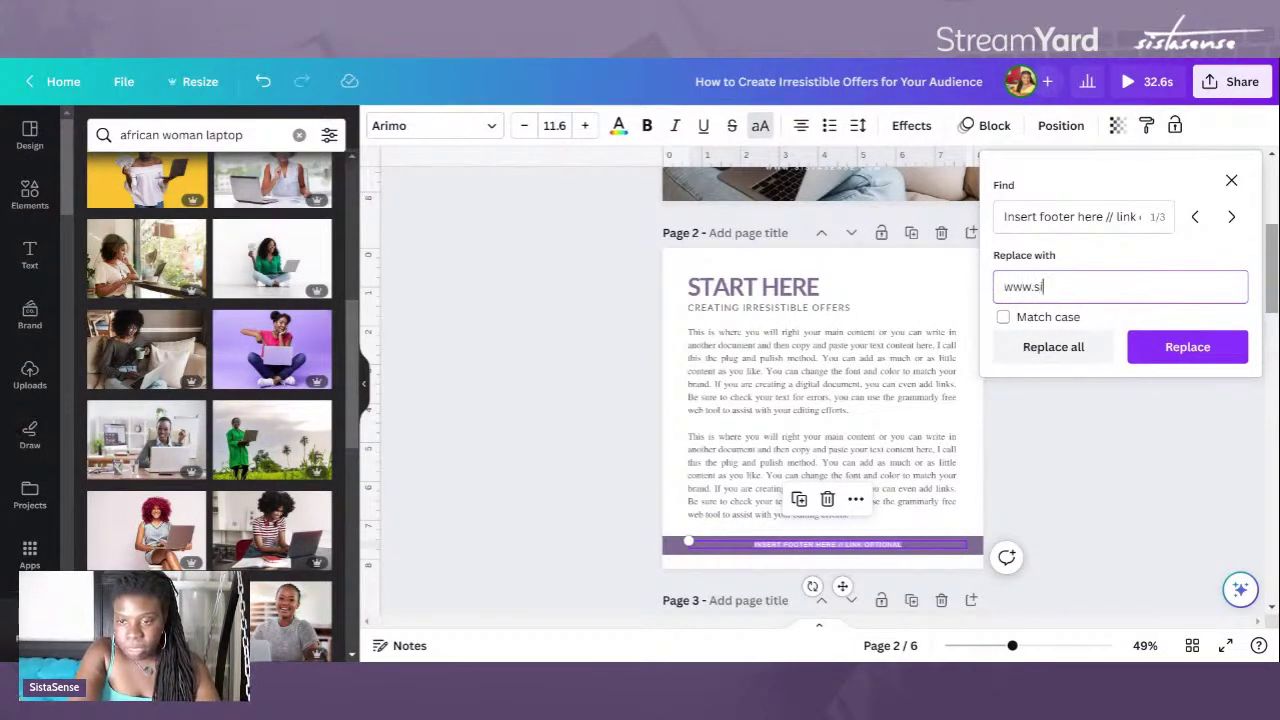
pyautogui.write('stasense.com')
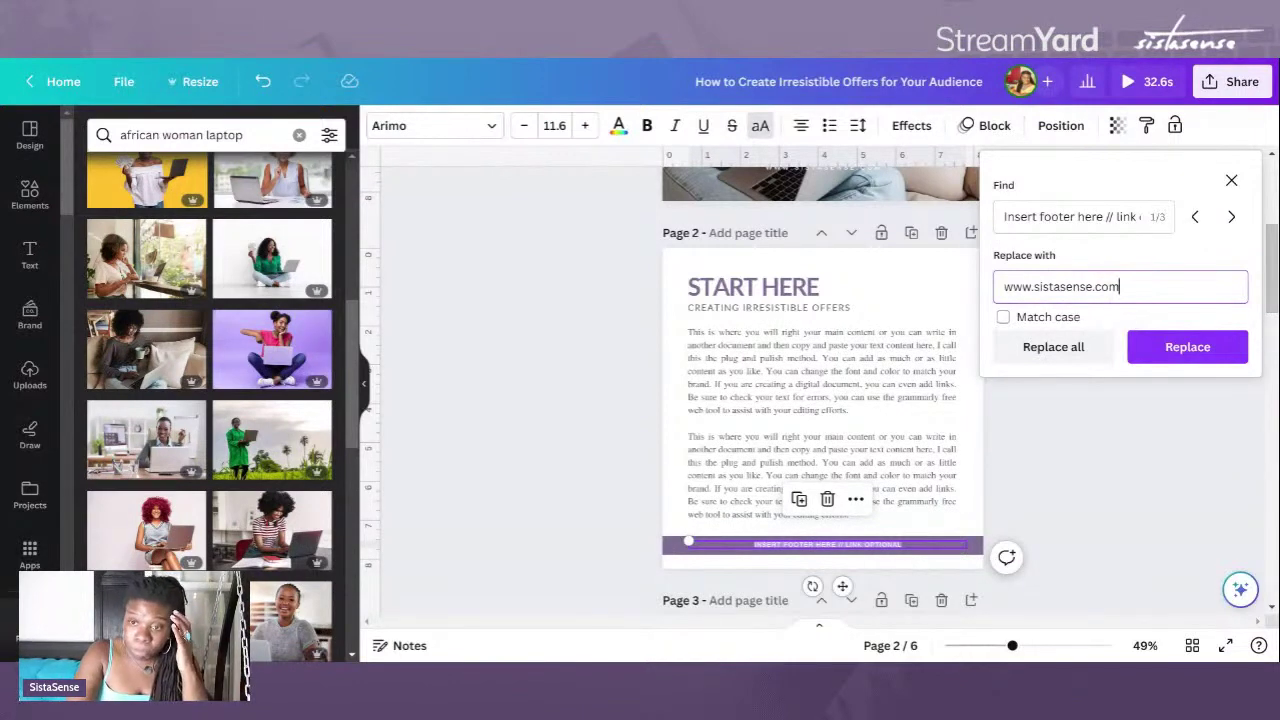
pyautogui.click(1099, 347)
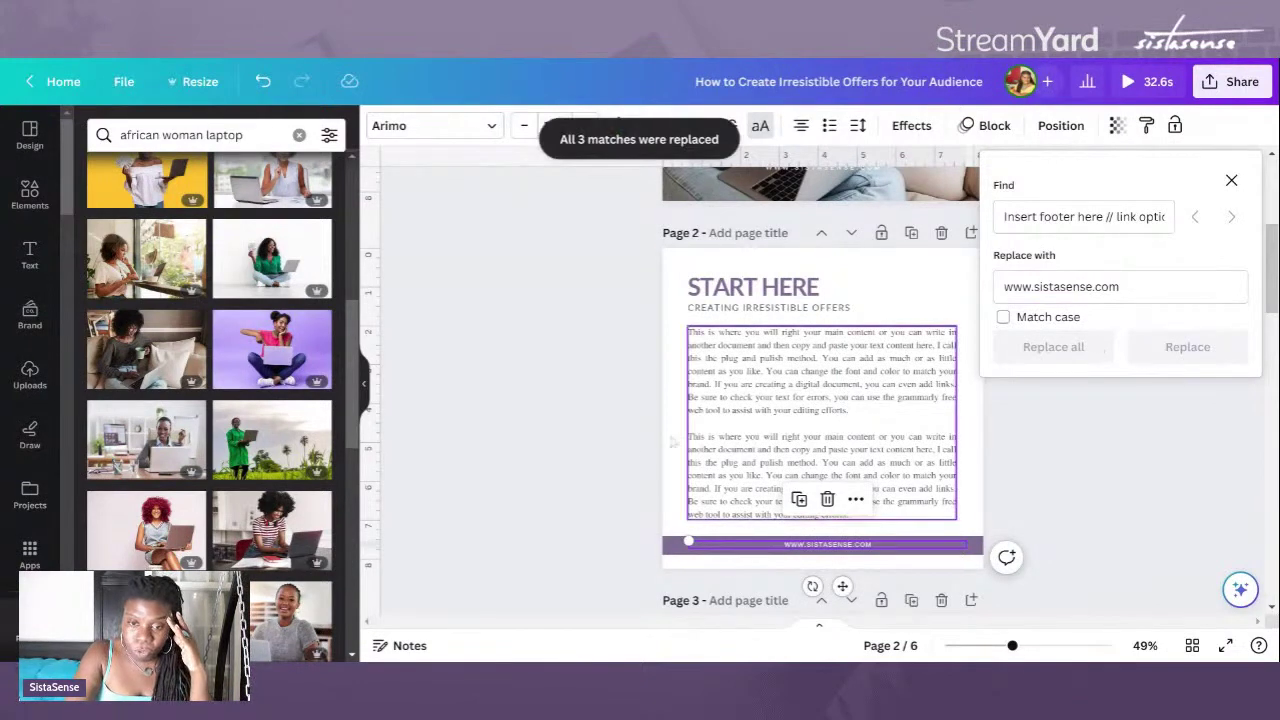
pyautogui.click(637, 448)
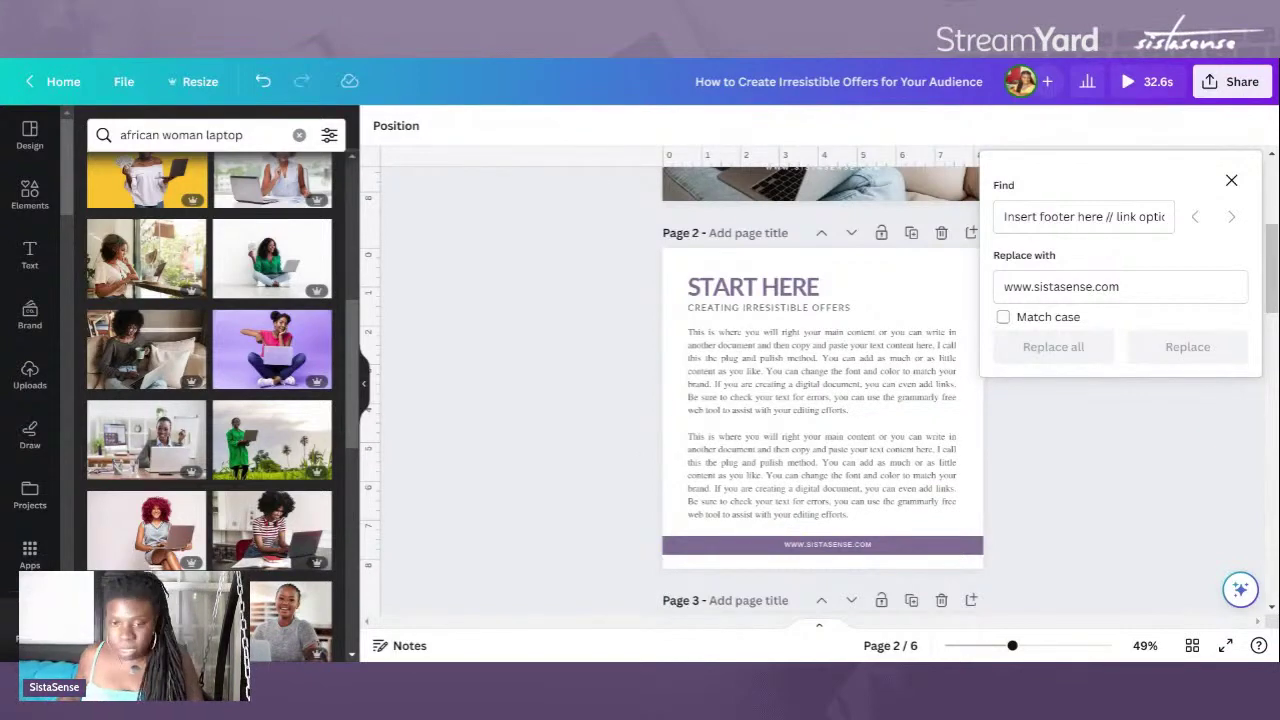
# Step: Right-align the website text in the footer of page 2
pyautogui.scroll(-3, 500, 505)
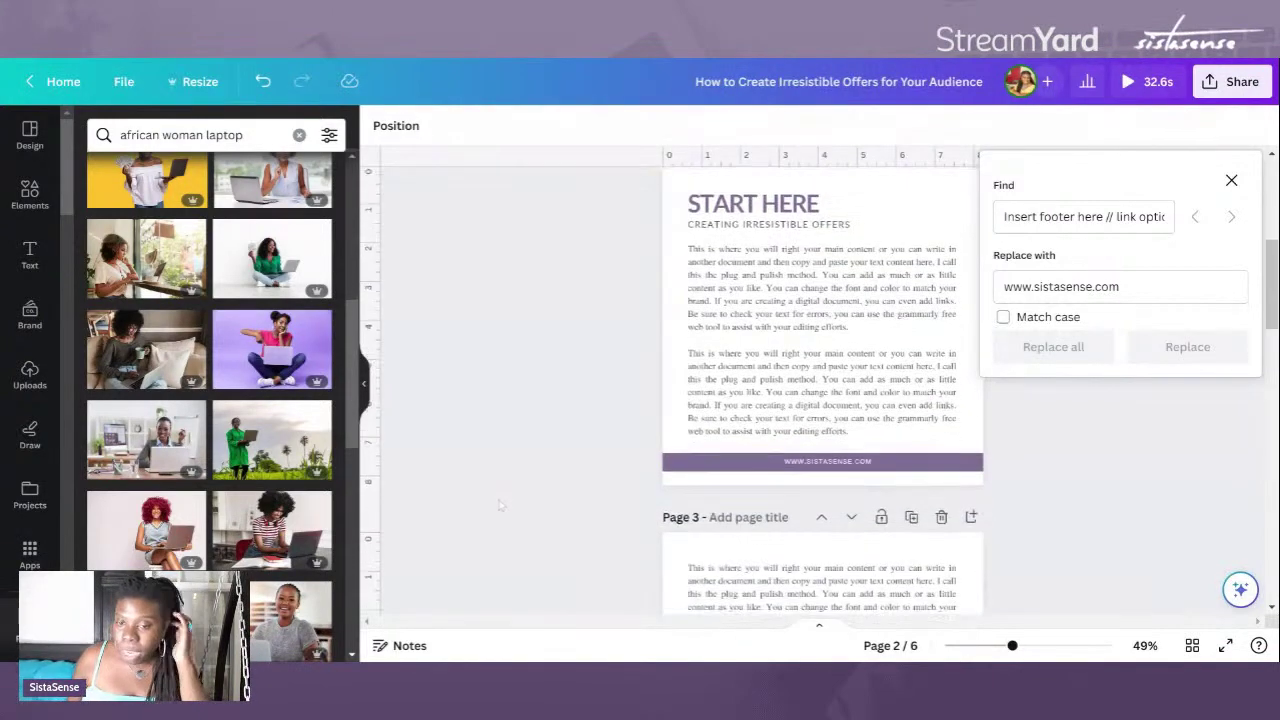
pyautogui.scroll(3, 500, 505)
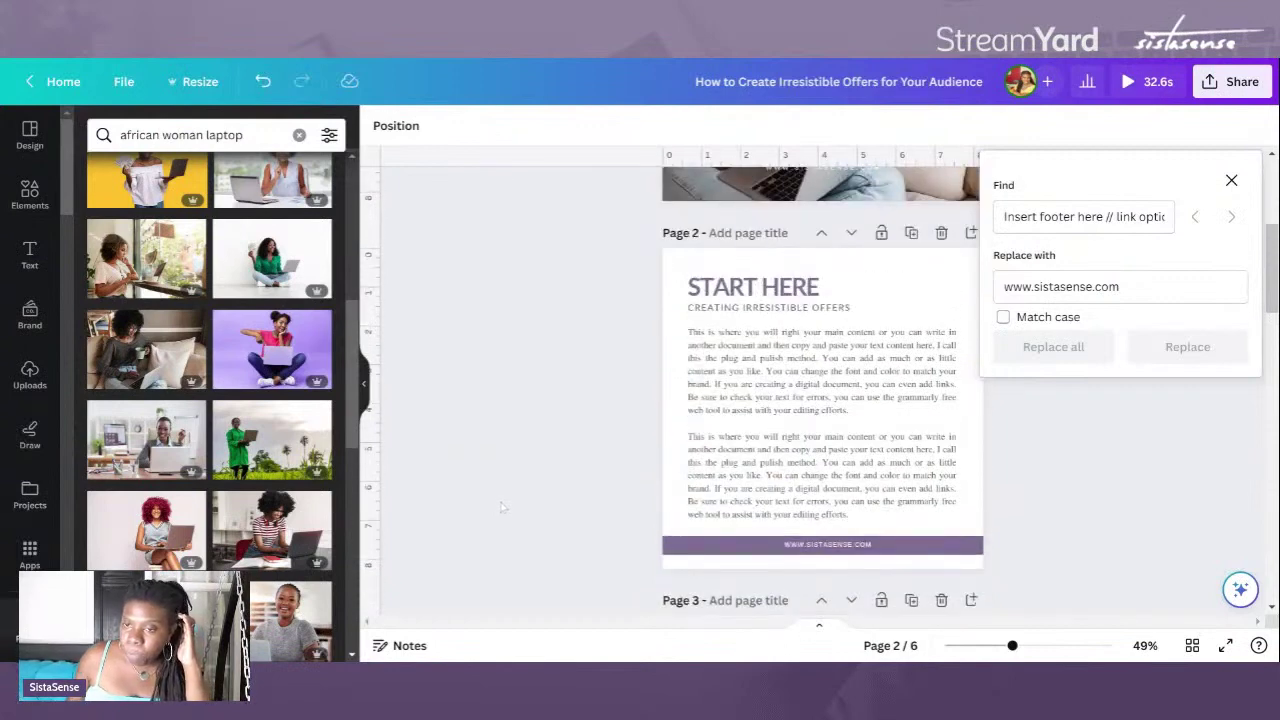
pyautogui.click(819, 545)
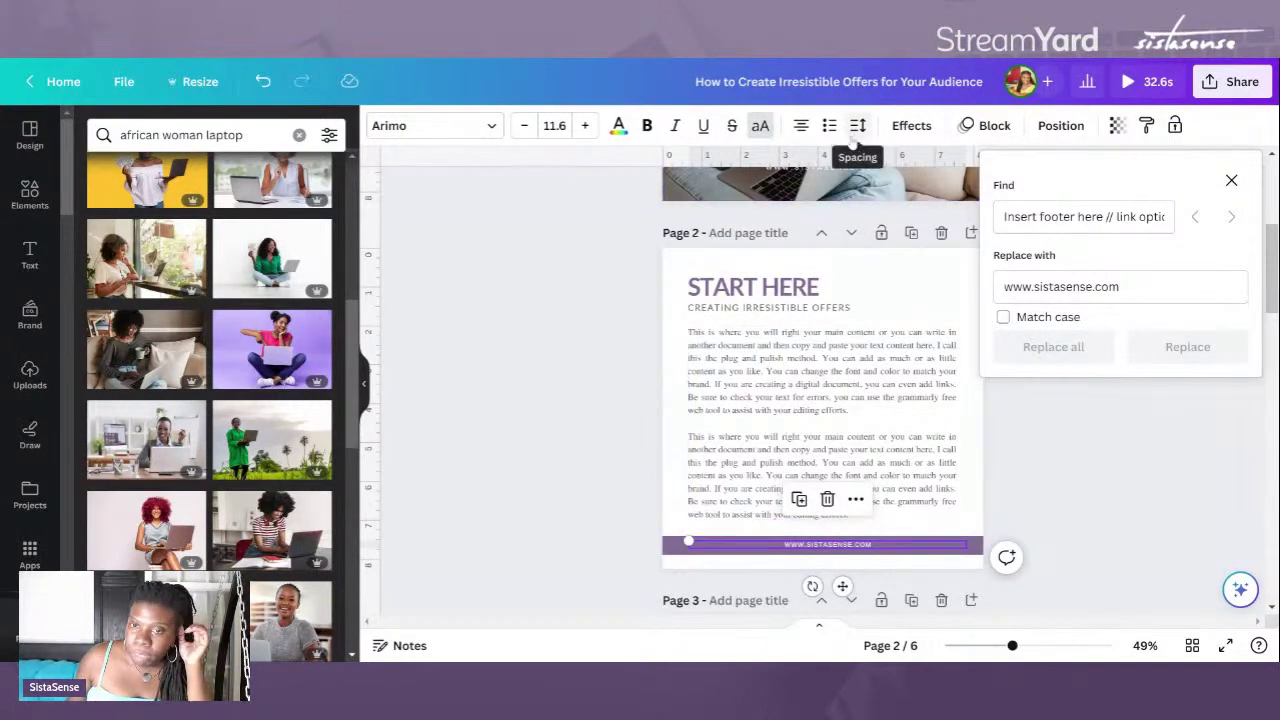
pyautogui.click(803, 128)
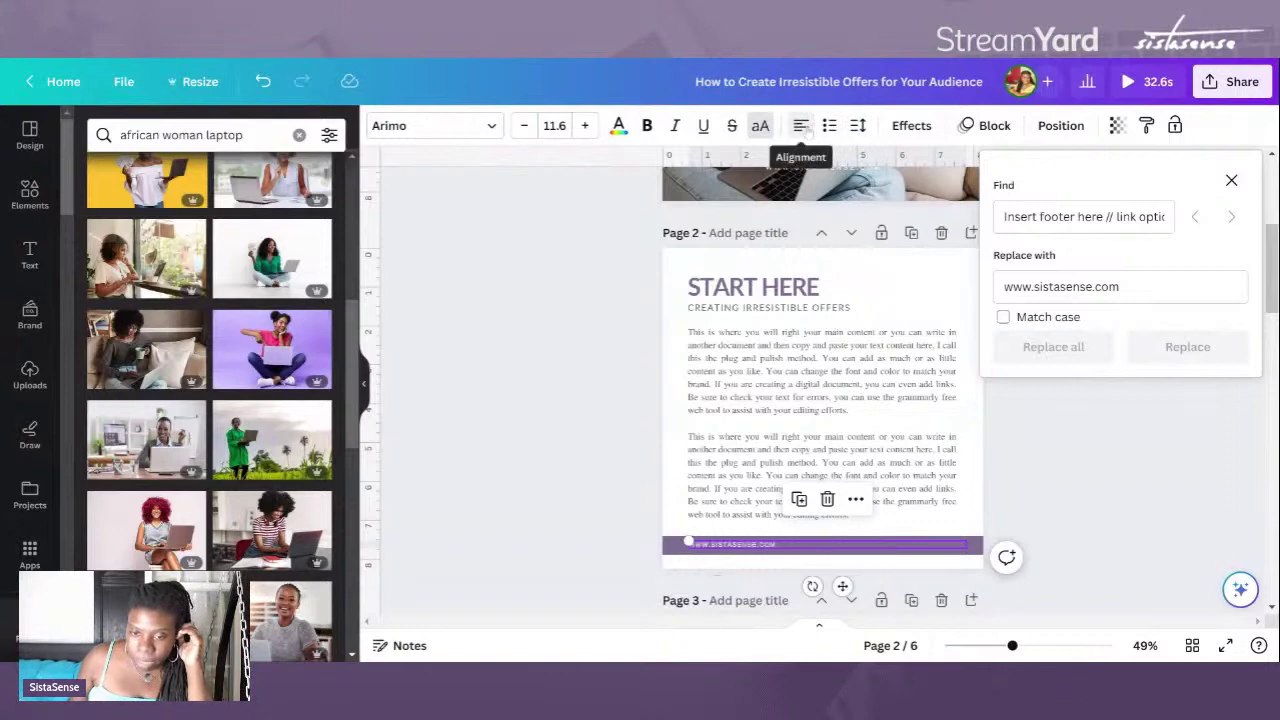
pyautogui.click(804, 127)
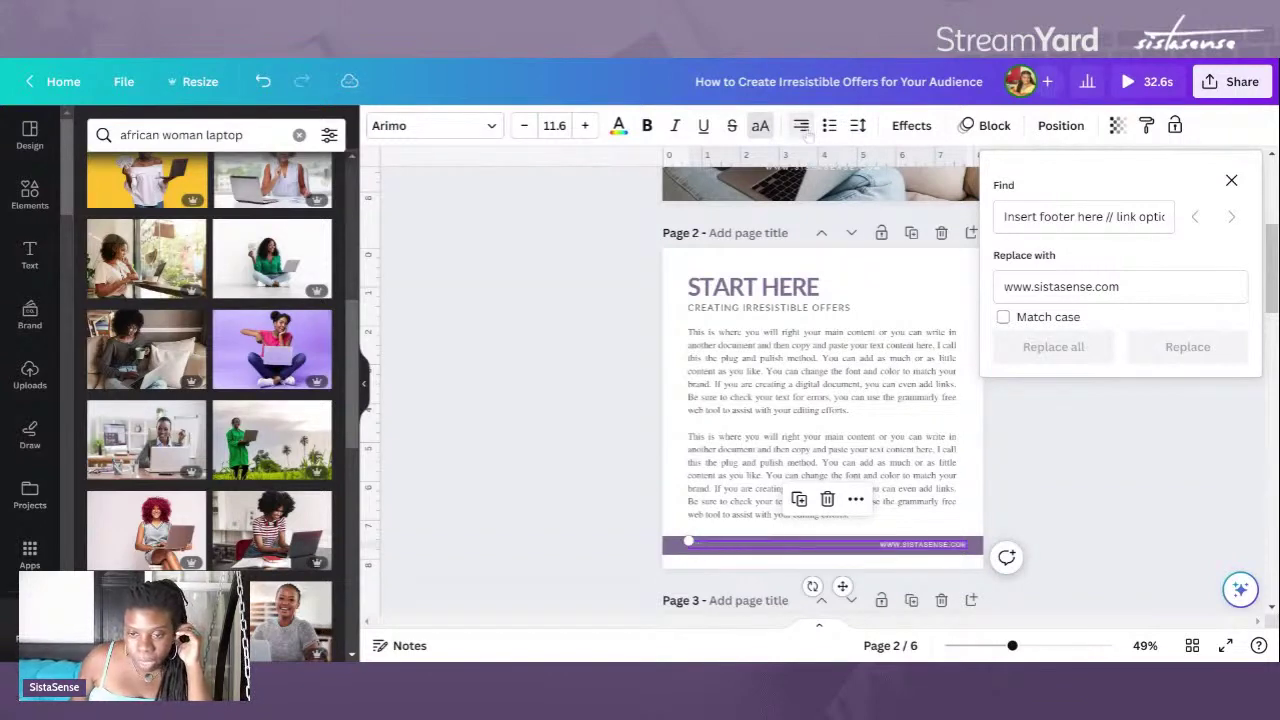
pyautogui.click(534, 388)
pyautogui.scroll(-1, 535, 392)
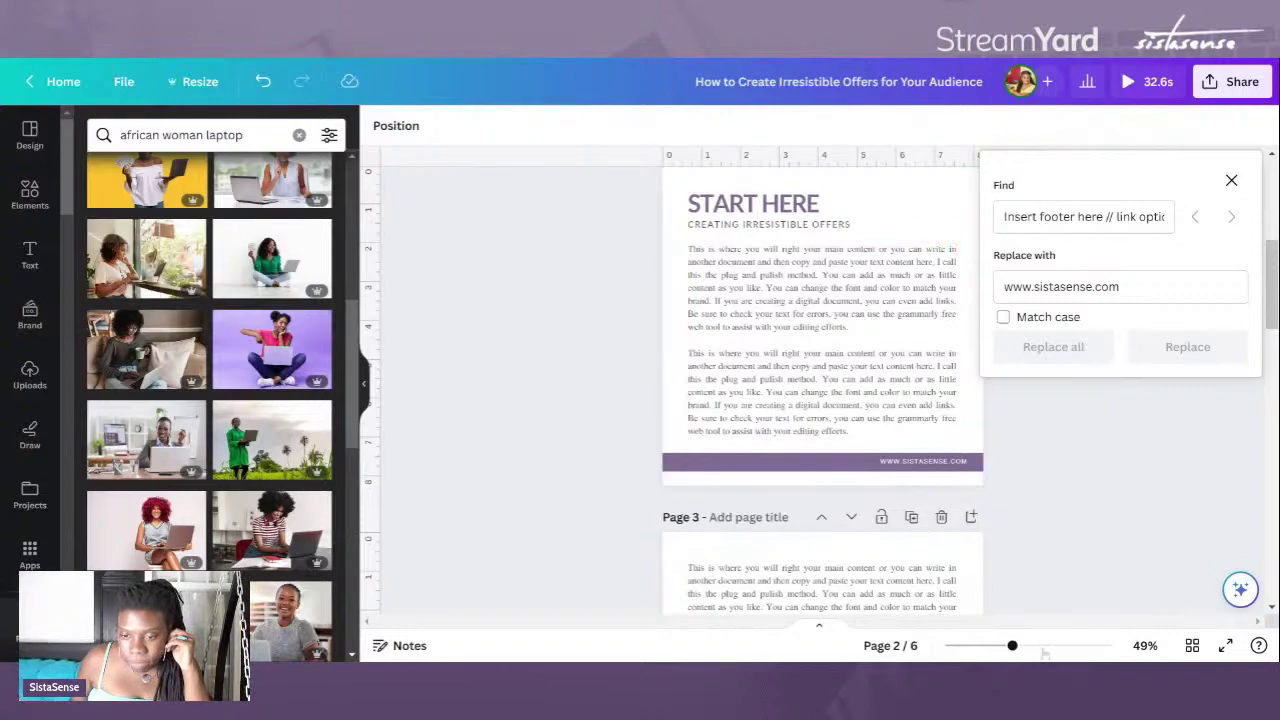
# Step: Narrow the website text box in page 2's footer so its right edge lines up with the body text
pyautogui.moveTo(1012, 646); pyautogui.dragTo(1044, 646)
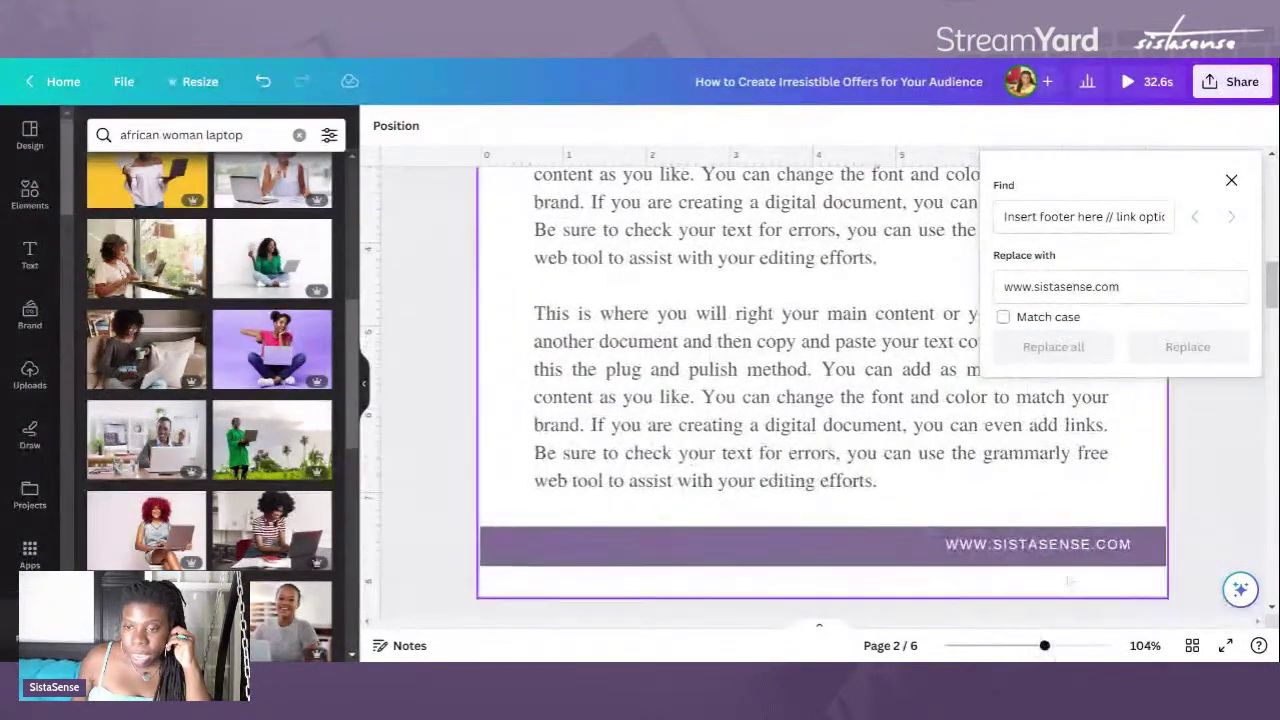
pyautogui.click(1133, 544)
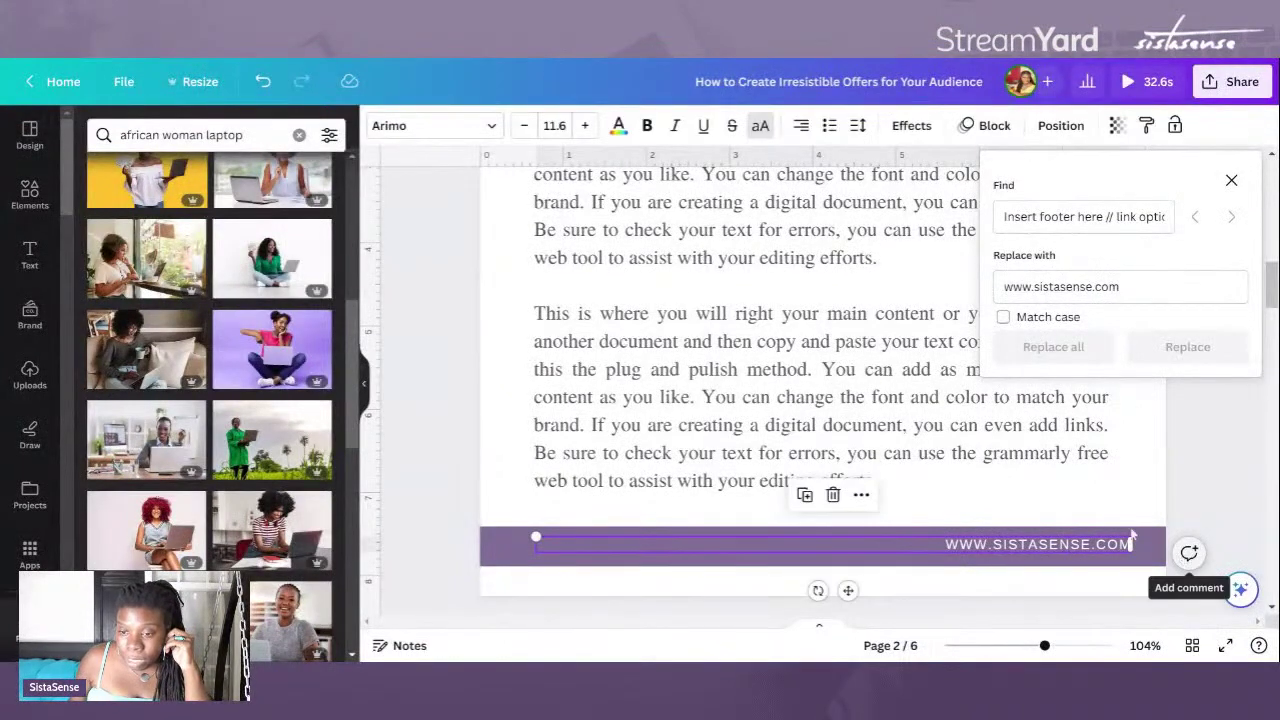
pyautogui.moveTo(1133, 544); pyautogui.dragTo(1112, 546)
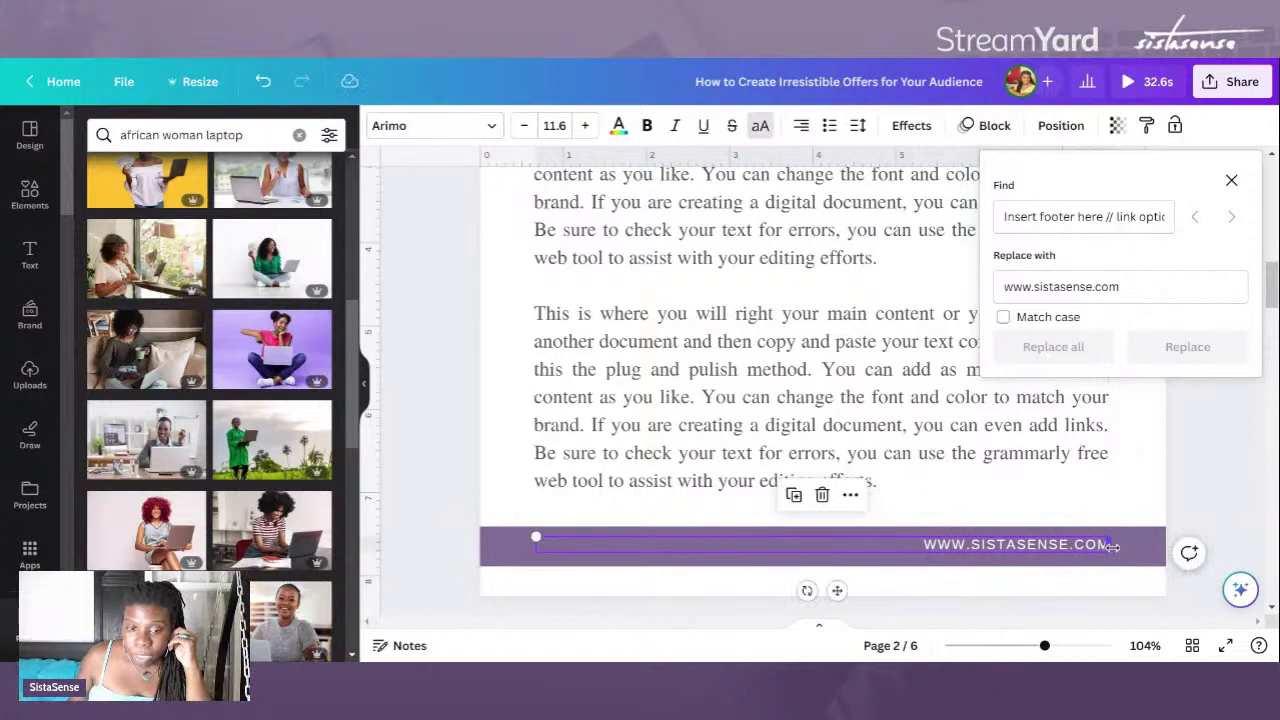
pyautogui.click(1231, 497)
pyautogui.click(1094, 550)
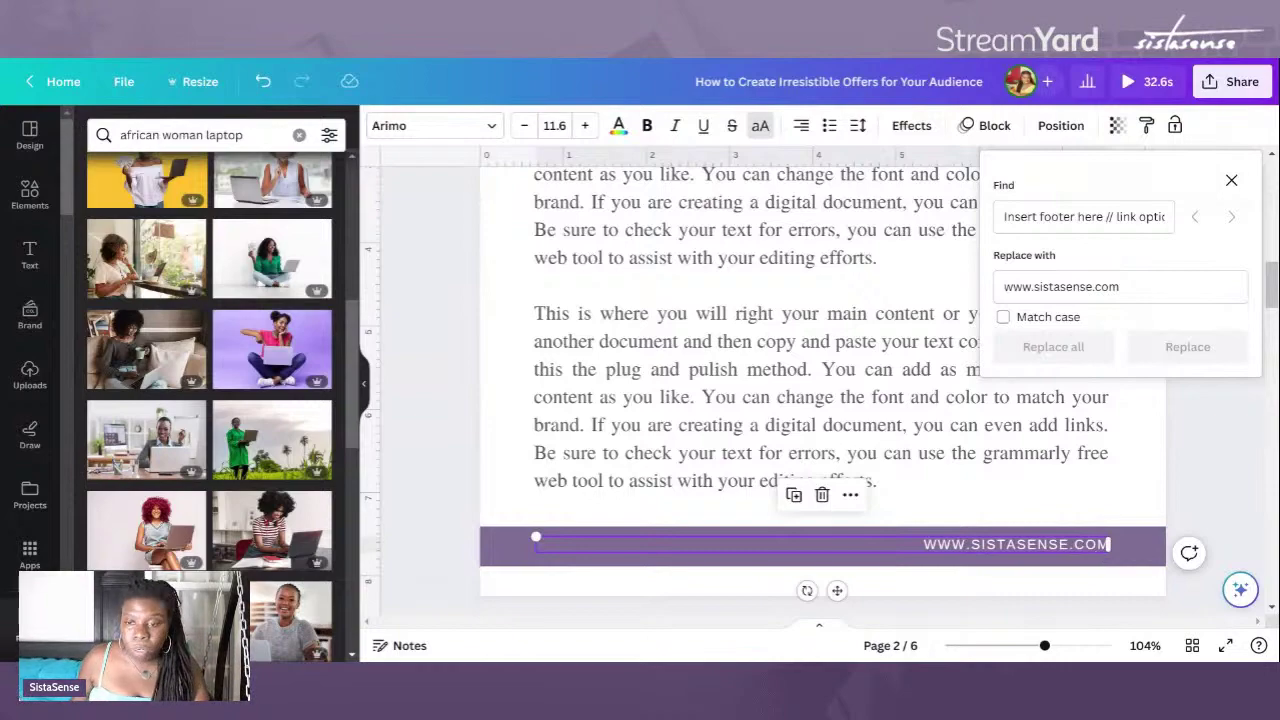
# Step: Replace the centred website text in page 3's footer with a copy of page 2's right-aligned version
pyautogui.scroll(-3, 1097, 557)
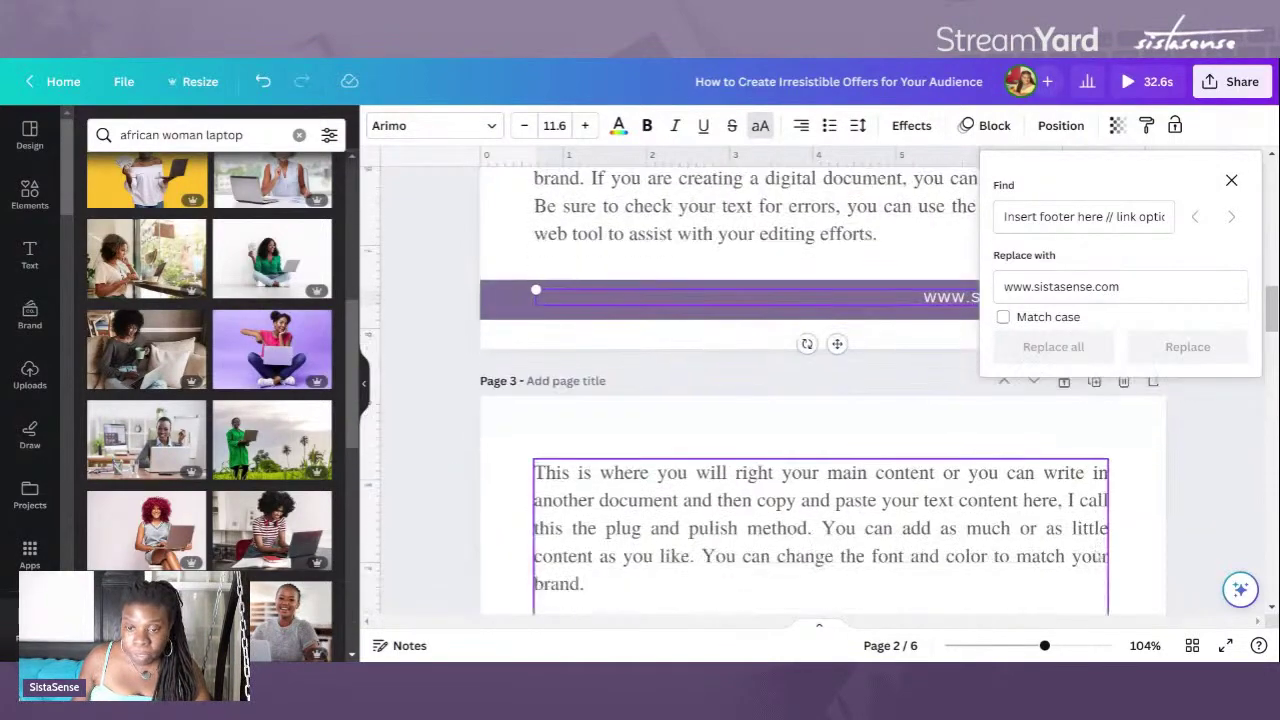
pyautogui.scroll(-5, 1097, 557)
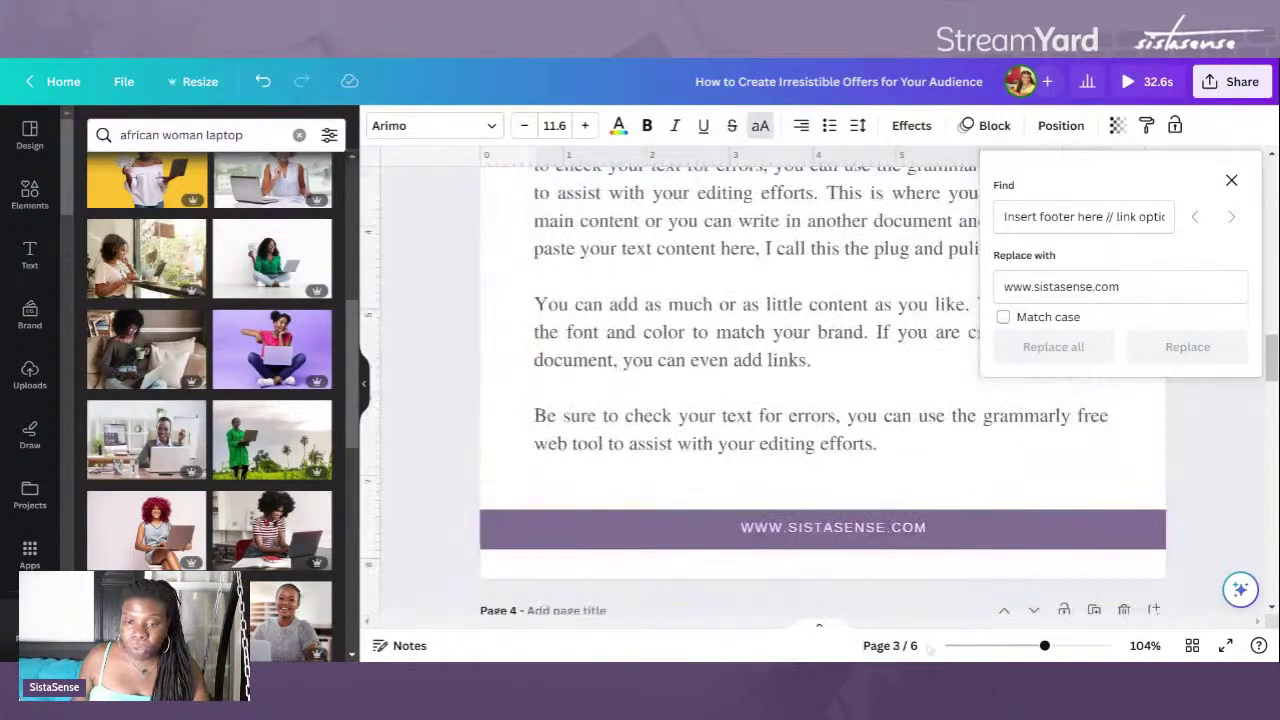
pyautogui.click(856, 531)
pyautogui.doubleClick(856, 531)
pyautogui.hotkey('ctrl', 'c')
pyautogui.click(922, 528)
pyautogui.click(914, 530)
pyautogui.press('Delete')
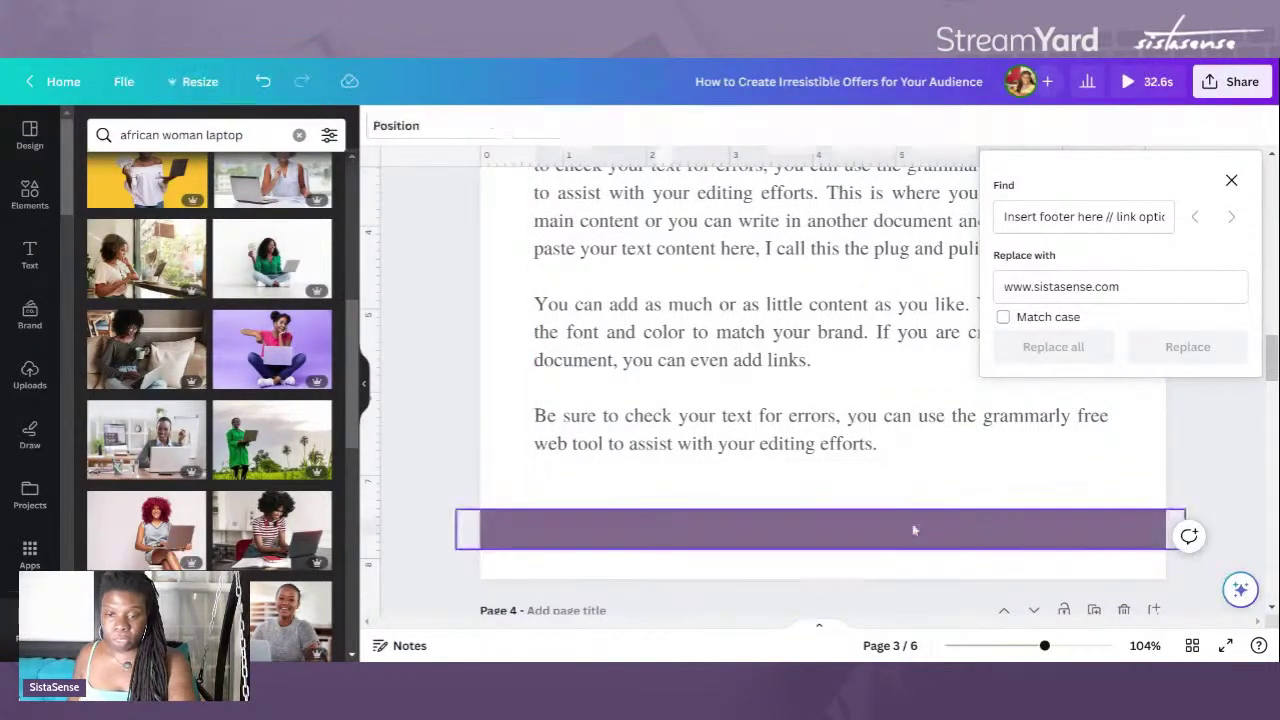
pyautogui.click(912, 523)
pyautogui.rightClick(912, 523)
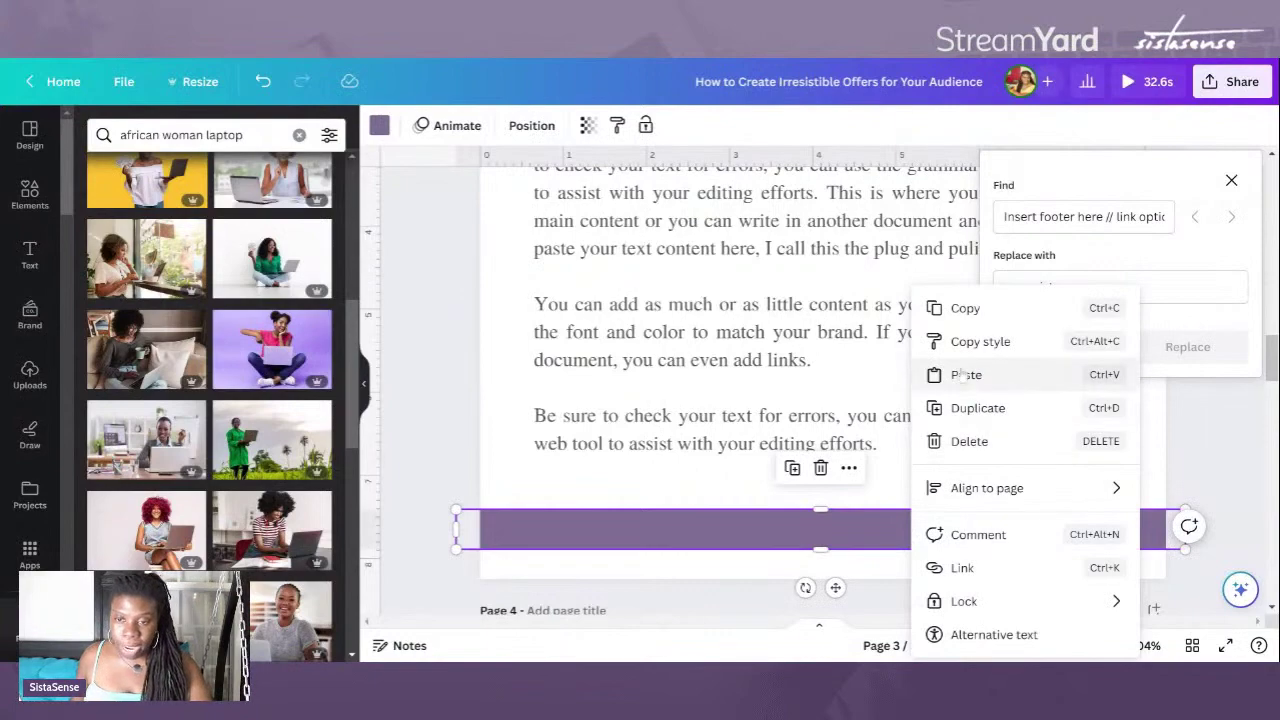
pyautogui.click(962, 374)
# Step: Replace the centred website text in page 4's footer with the copied right-aligned version
pyautogui.scroll(-10, 966, 378)
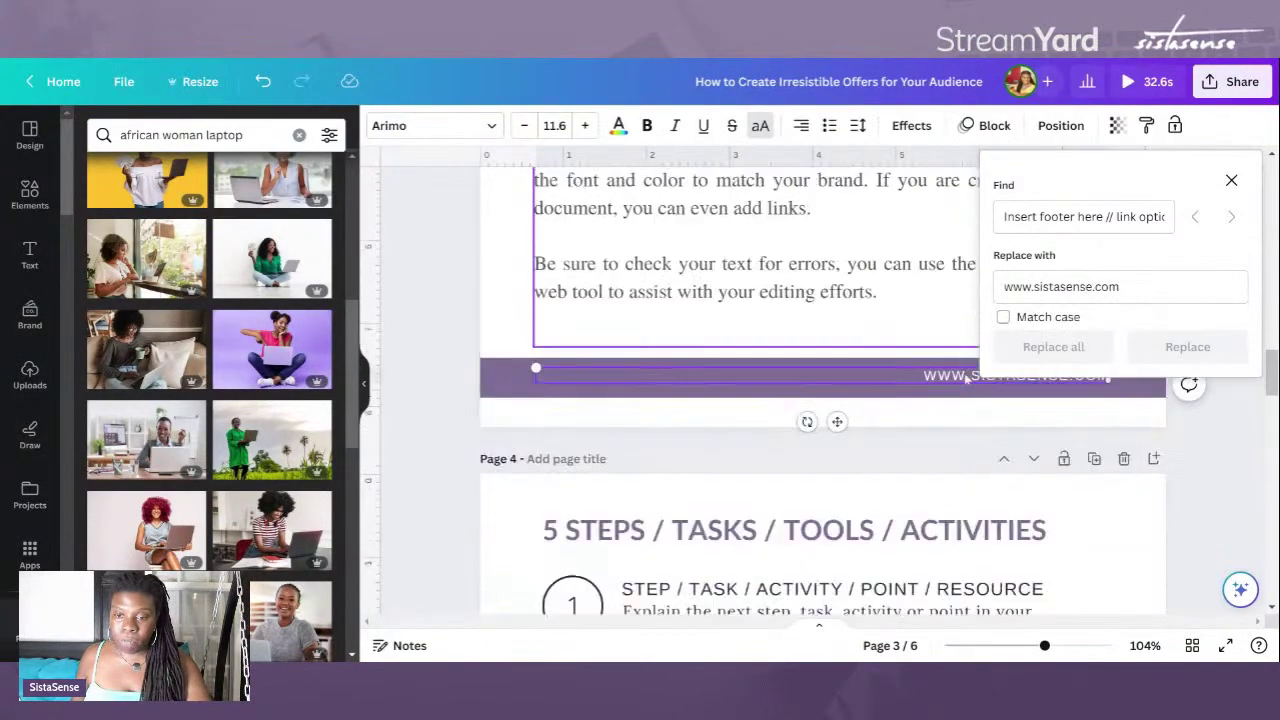
pyautogui.scroll(-3, 898, 430)
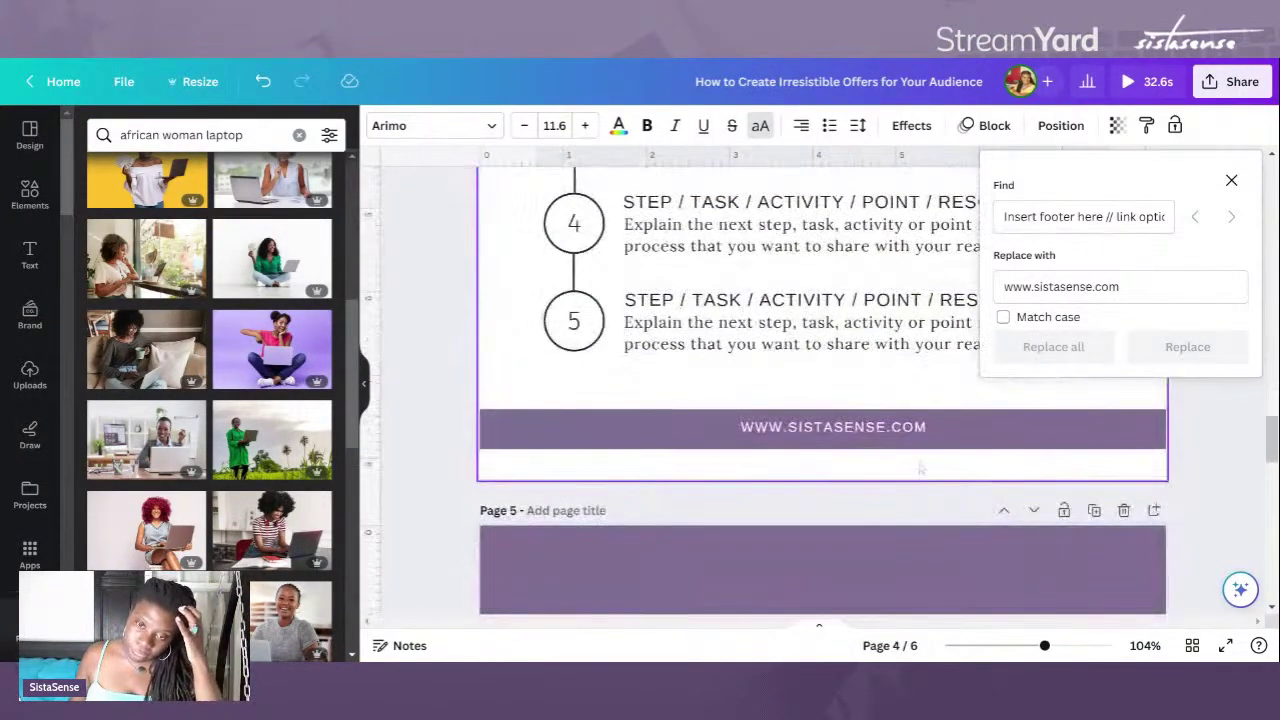
pyautogui.click(898, 430)
pyautogui.press('Delete')
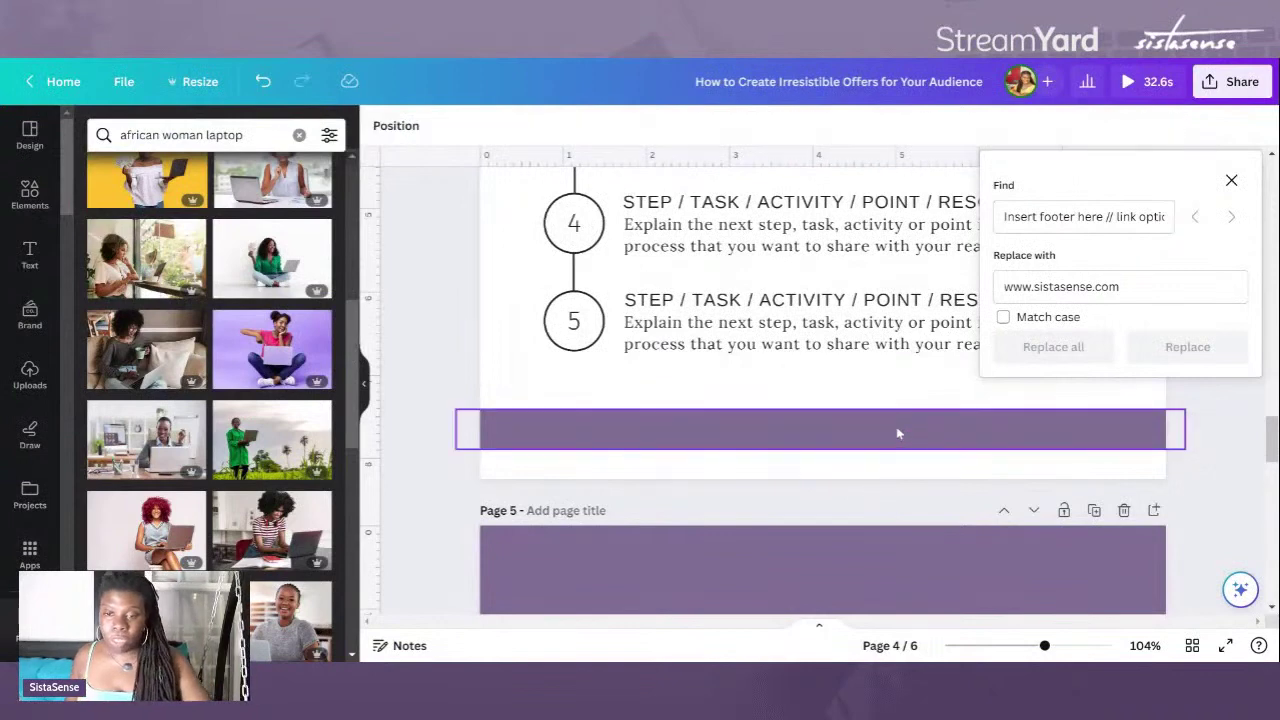
pyautogui.rightClick(898, 428)
pyautogui.click(954, 375)
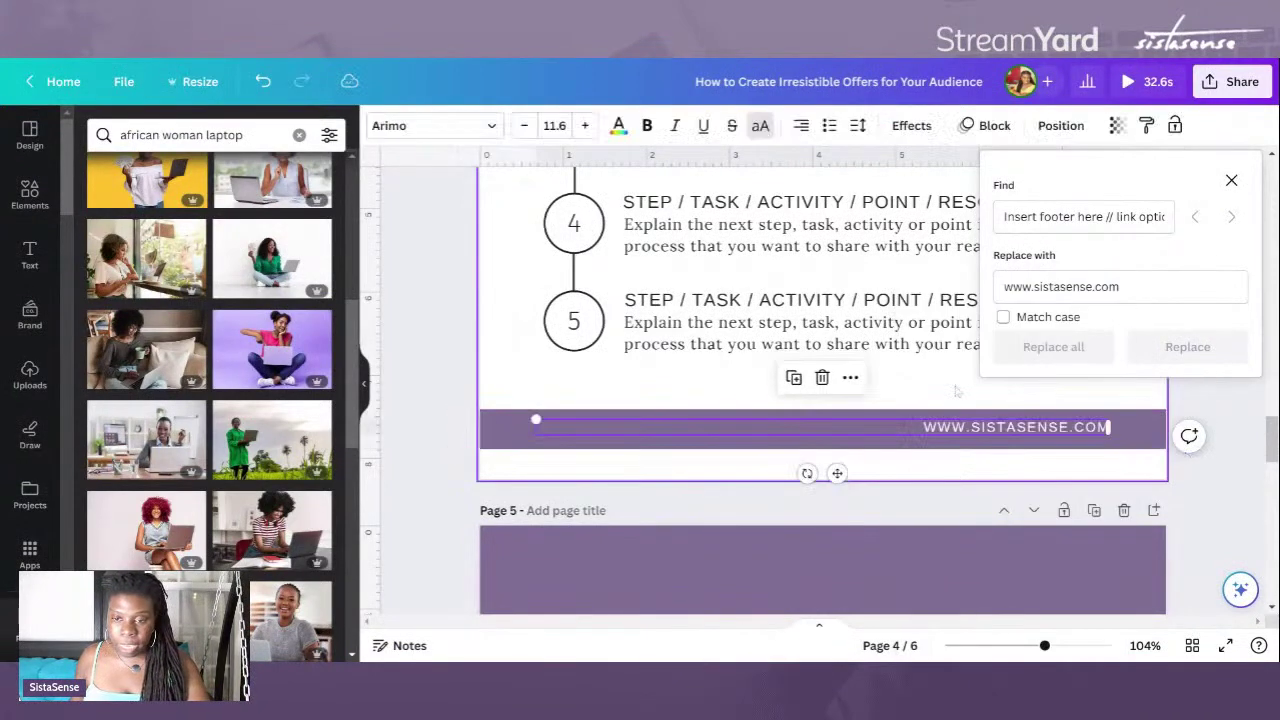
pyautogui.click(430, 458)
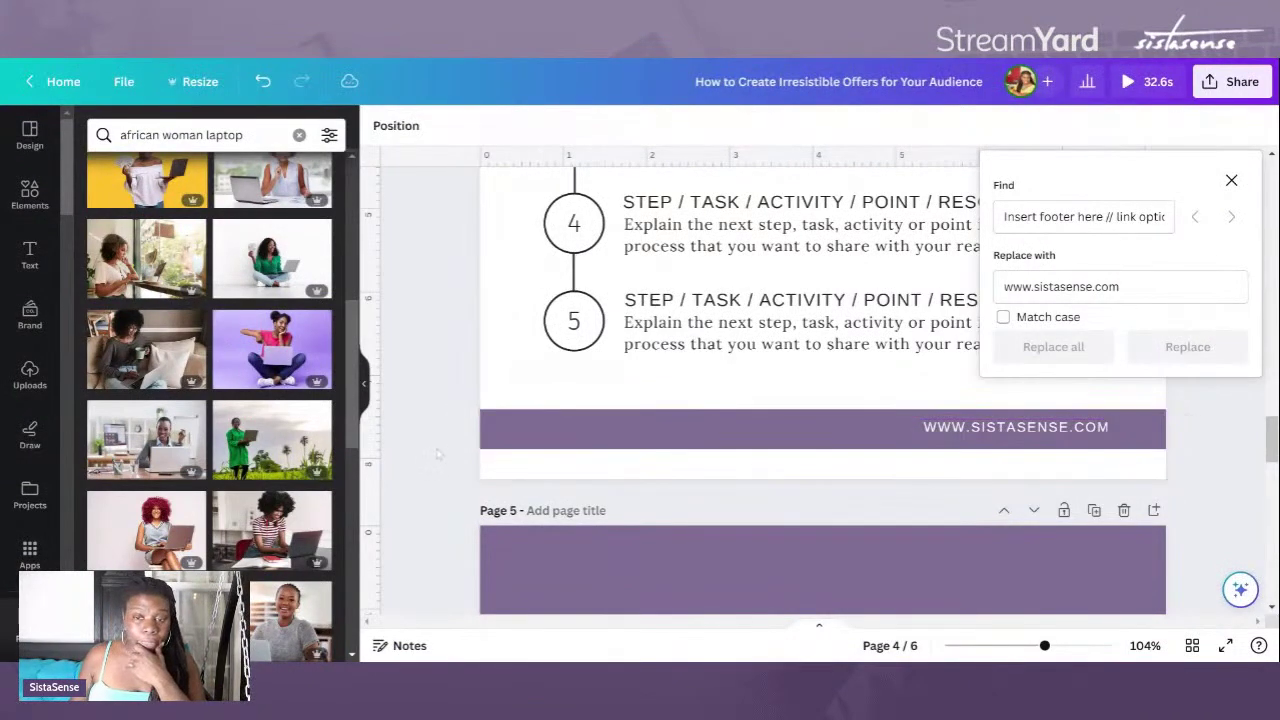
# Step: Go back through the pages to page 2 and close the Find and replace box
pyautogui.scroll(-4, 438, 456)
pyautogui.scroll(3, 446, 455)
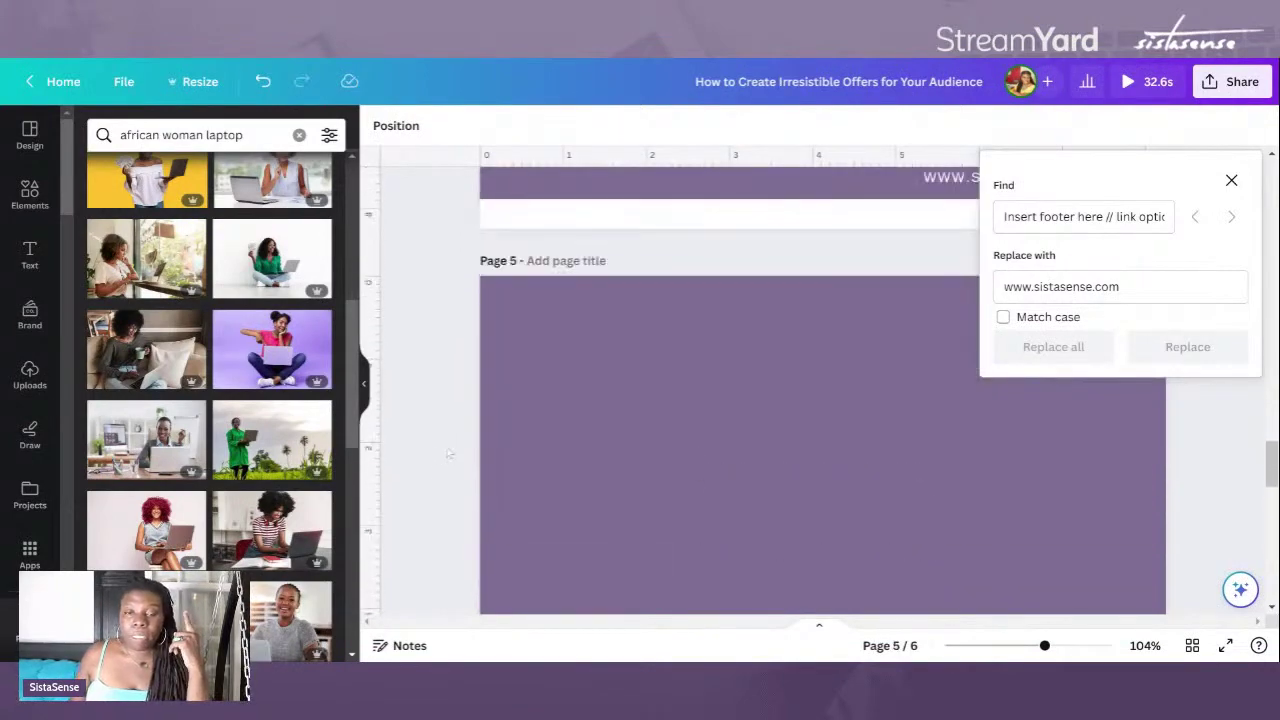
pyautogui.scroll(10, 450, 453)
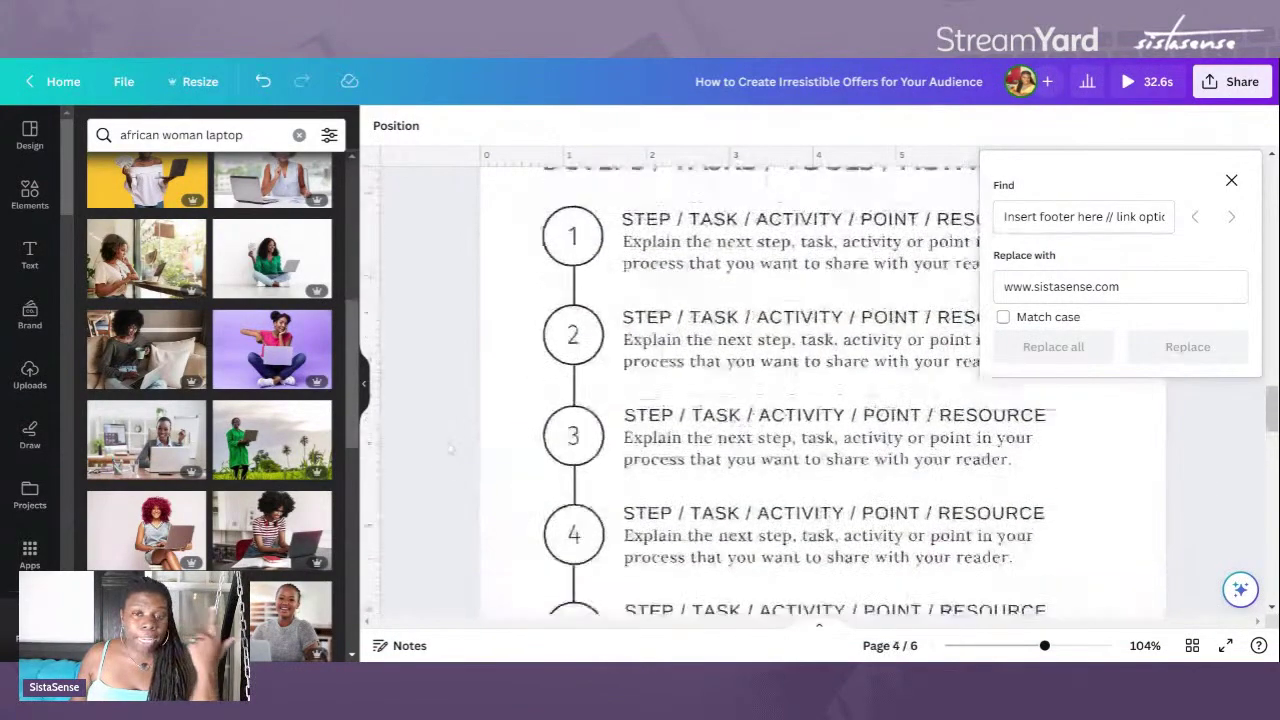
pyautogui.scroll(9, 450, 452)
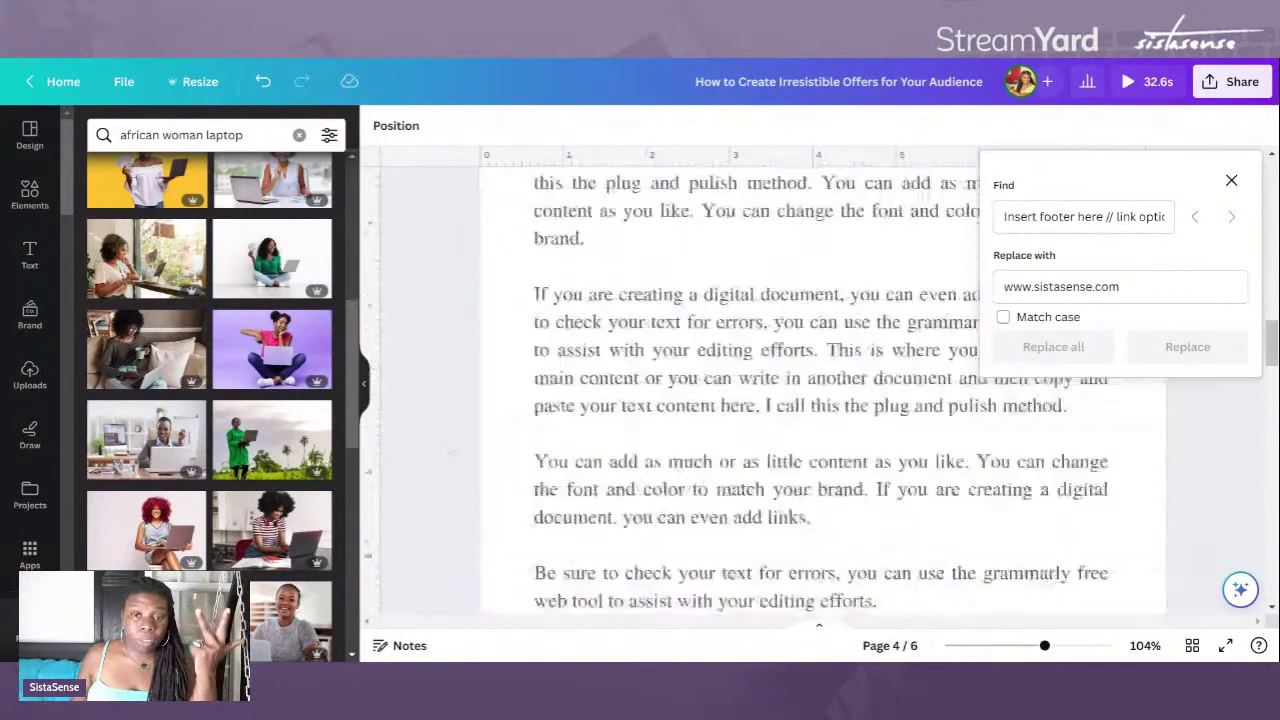
pyautogui.scroll(2, 450, 452)
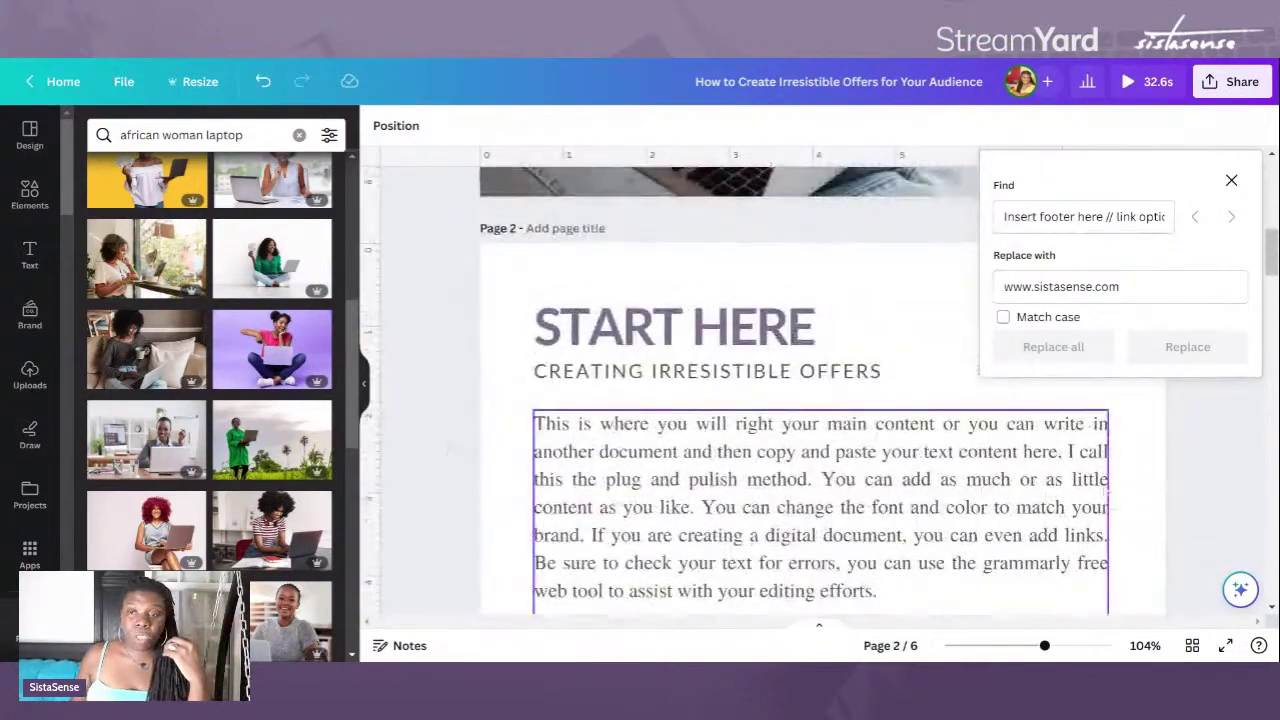
pyautogui.click(1232, 180)
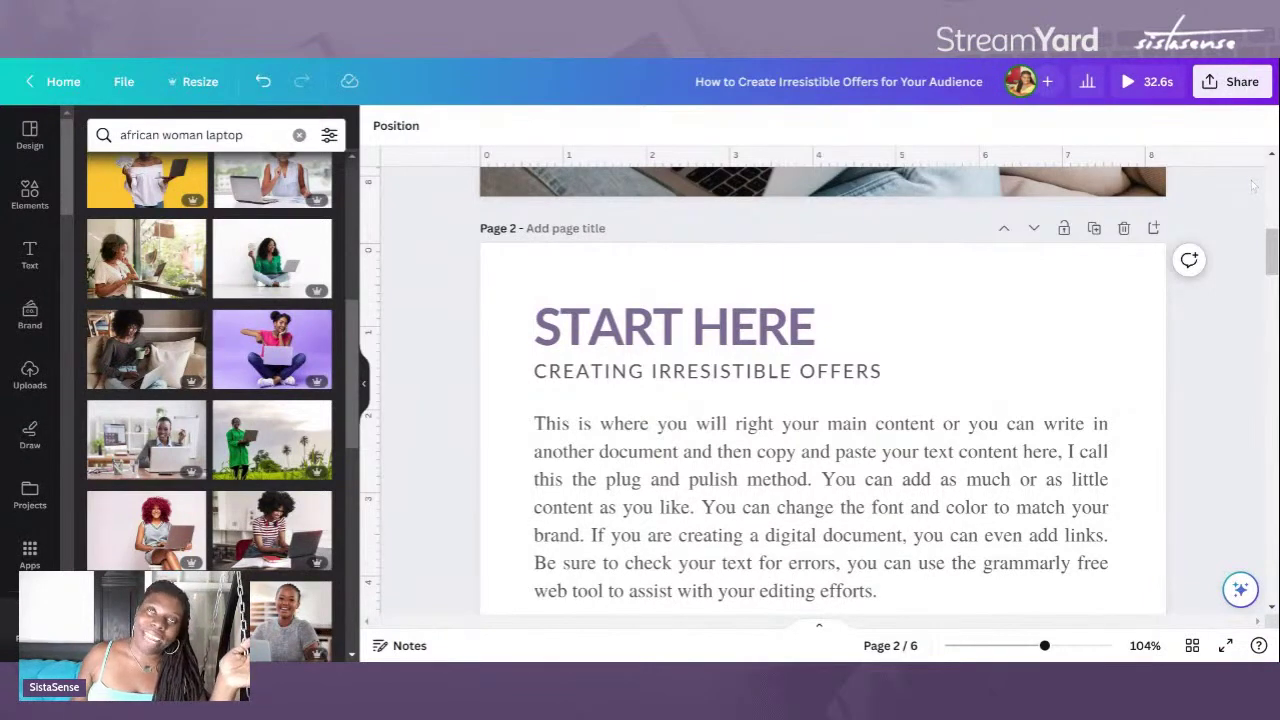
# Step: Review the cover and the grid overview of all pages, collapsing the image search results for a wider view
pyautogui.scroll(3, 1157, 353)
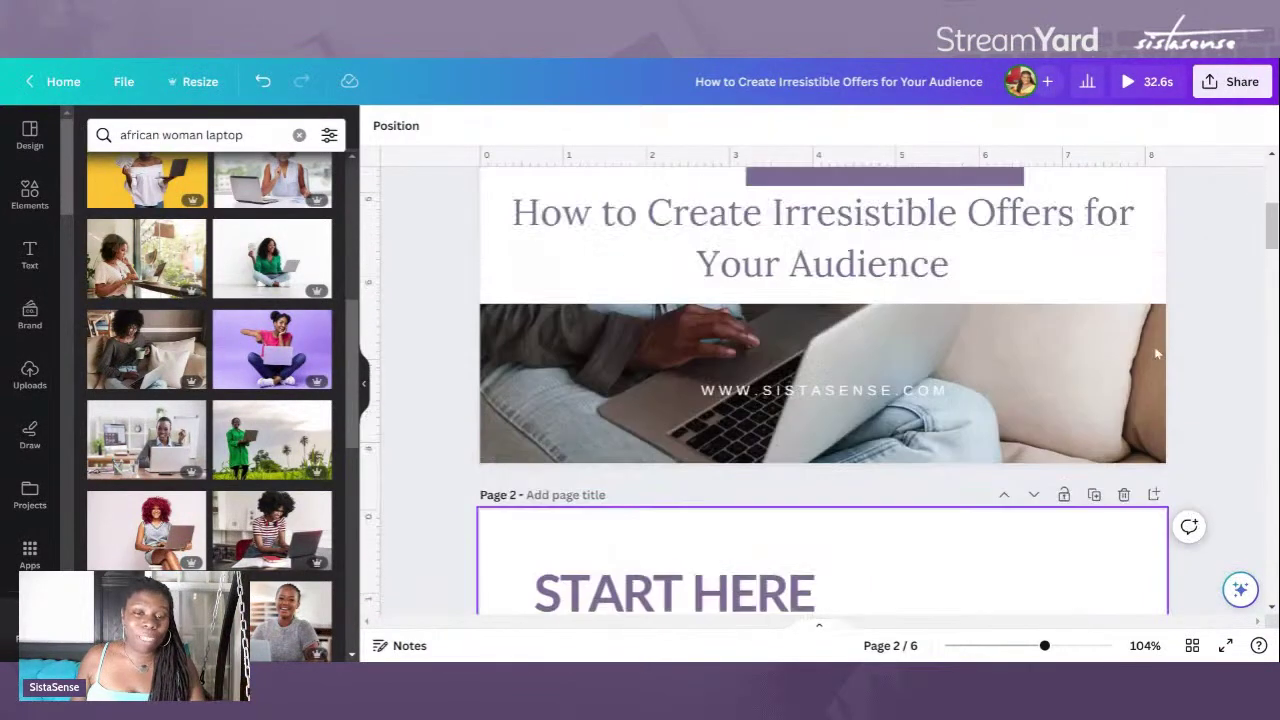
pyautogui.scroll(5, 1156, 350)
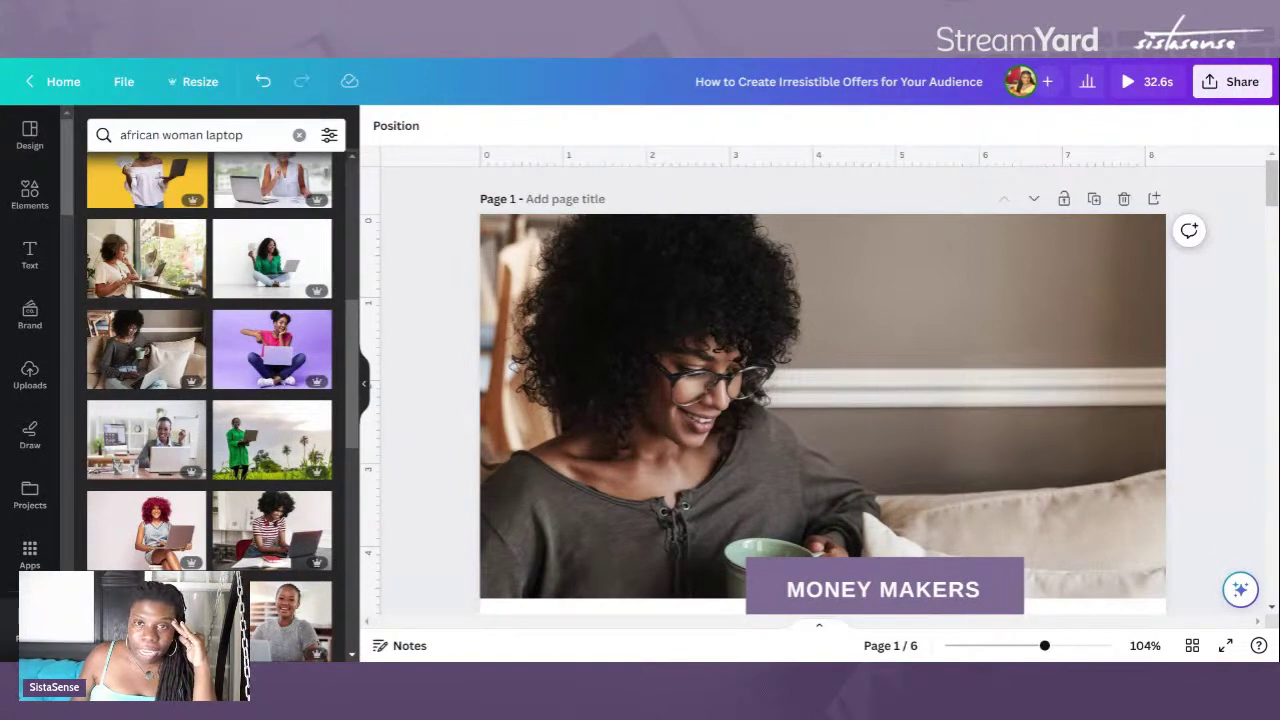
pyautogui.scroll(-3, 808, 203)
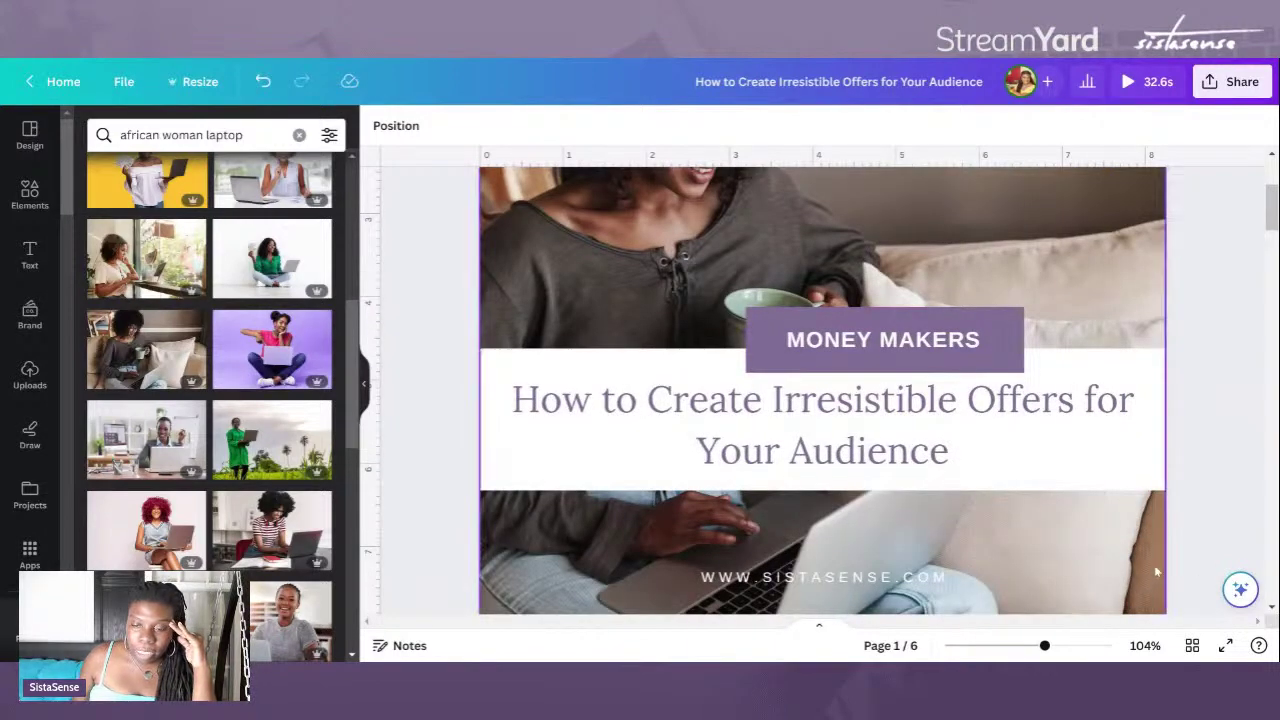
pyautogui.click(1192, 645)
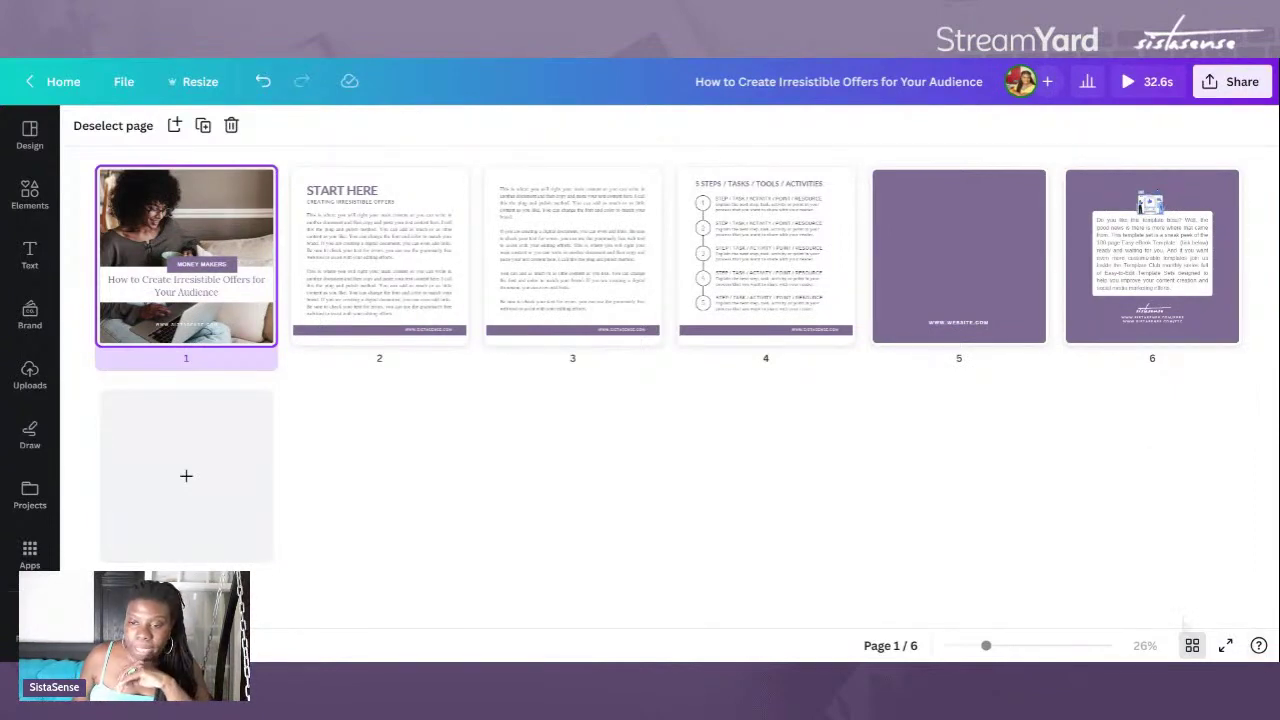
pyautogui.click(1192, 645)
pyautogui.scroll(3, 937, 449)
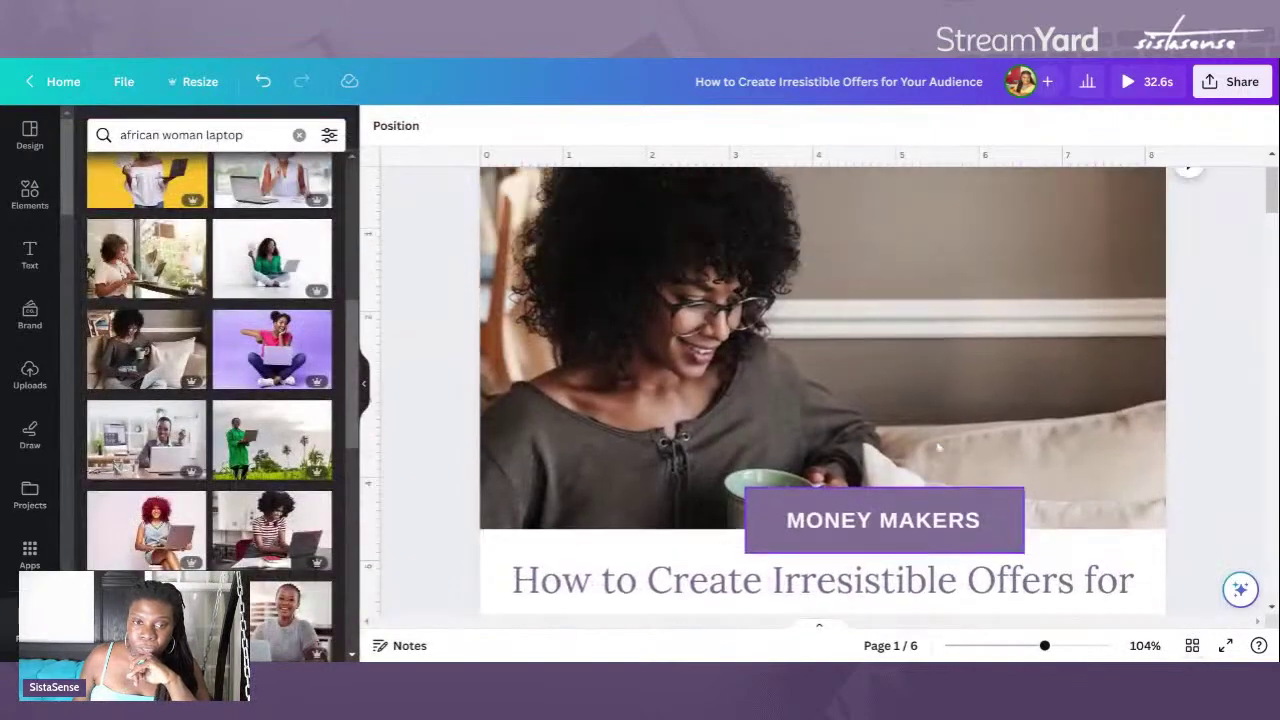
pyautogui.click(366, 365)
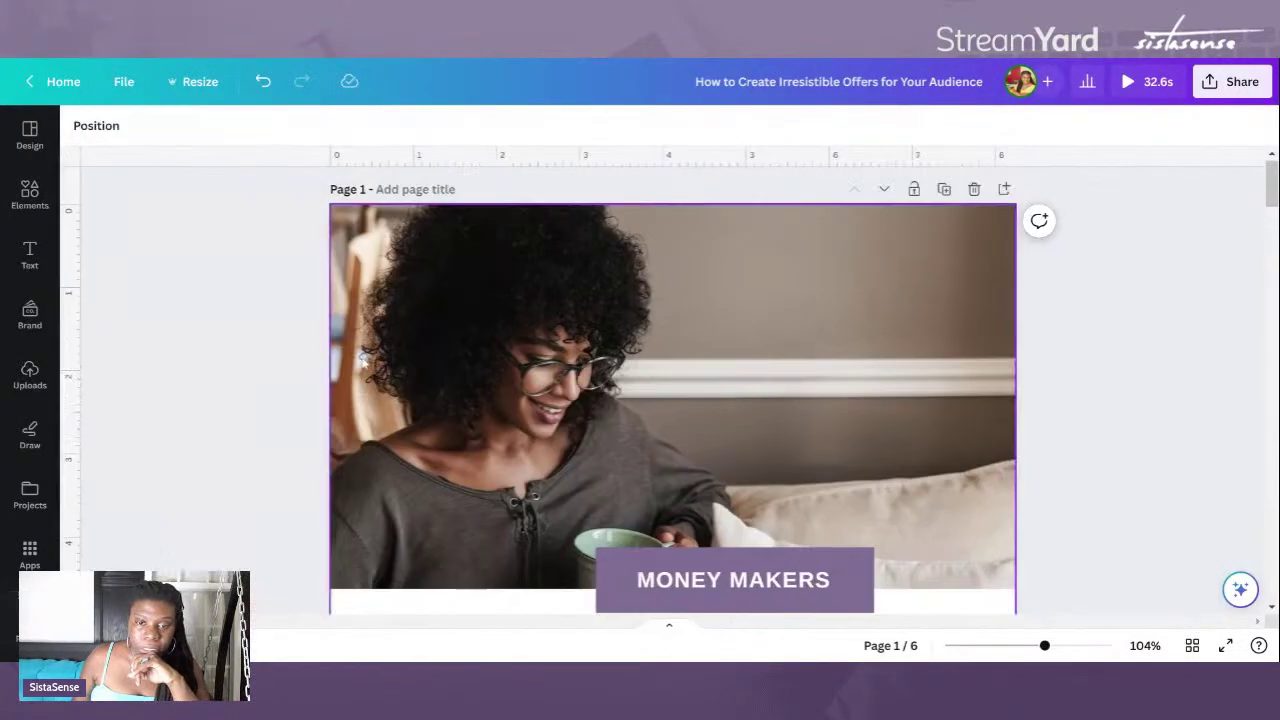
pyautogui.scroll(-5, 672, 400)
pyautogui.scroll(5, 672, 400)
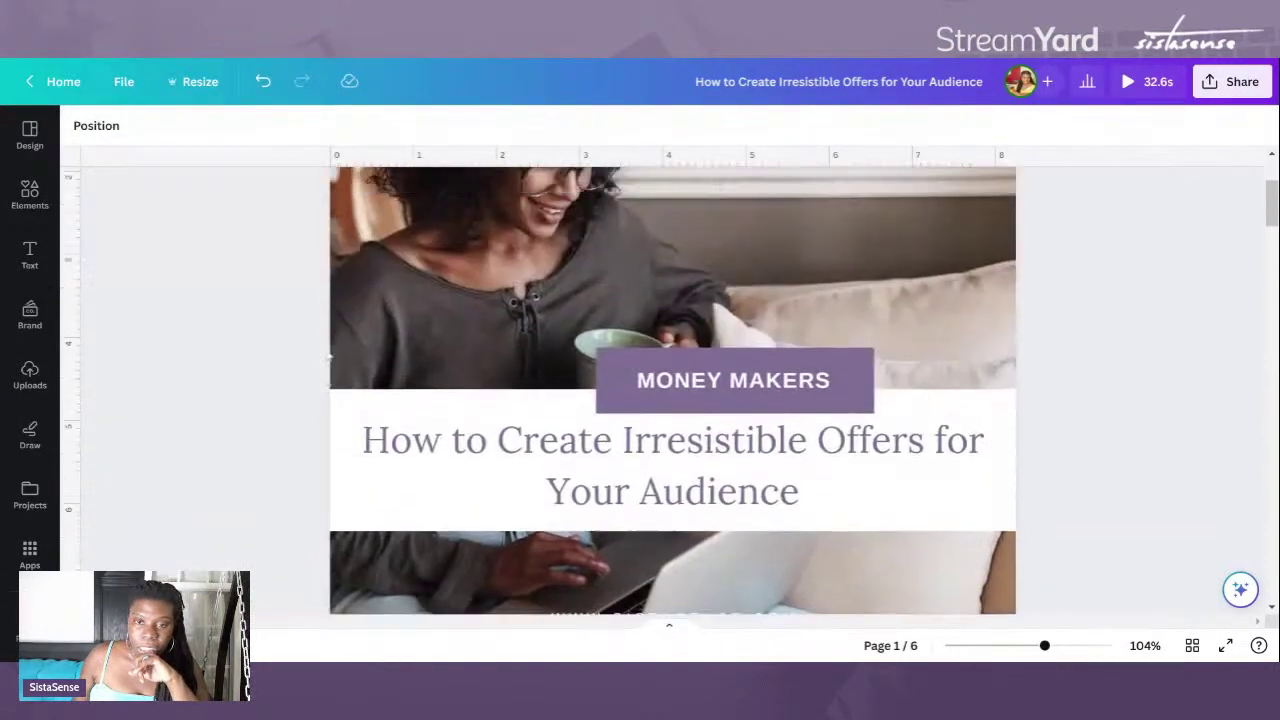
pyautogui.scroll(-1, 672, 400)
pyautogui.scroll(-2, 672, 400)
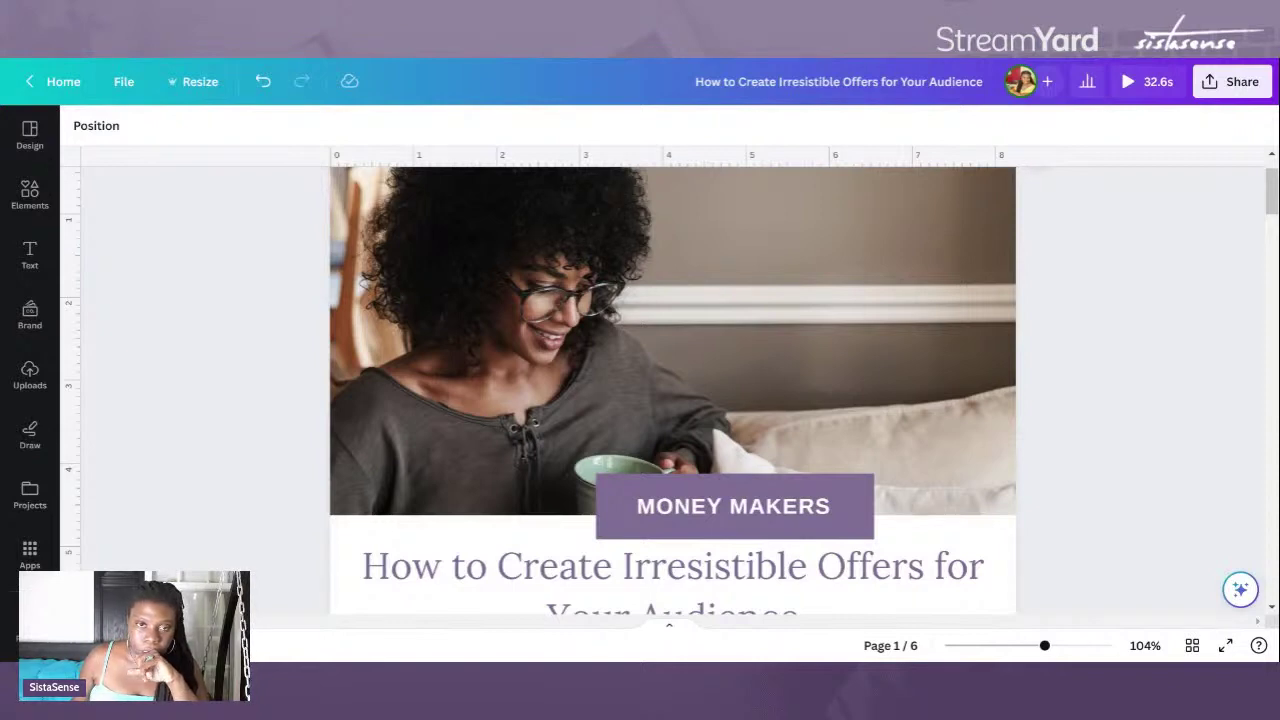
# Step: Switch to the blog post and copy its two opening paragraphs, from "Today let's talk about irresistible offers" to "everything that I want and more."
pyautogui.hotkey('alt', 'Tab')
pyautogui.scroll(-5, 218, 224)
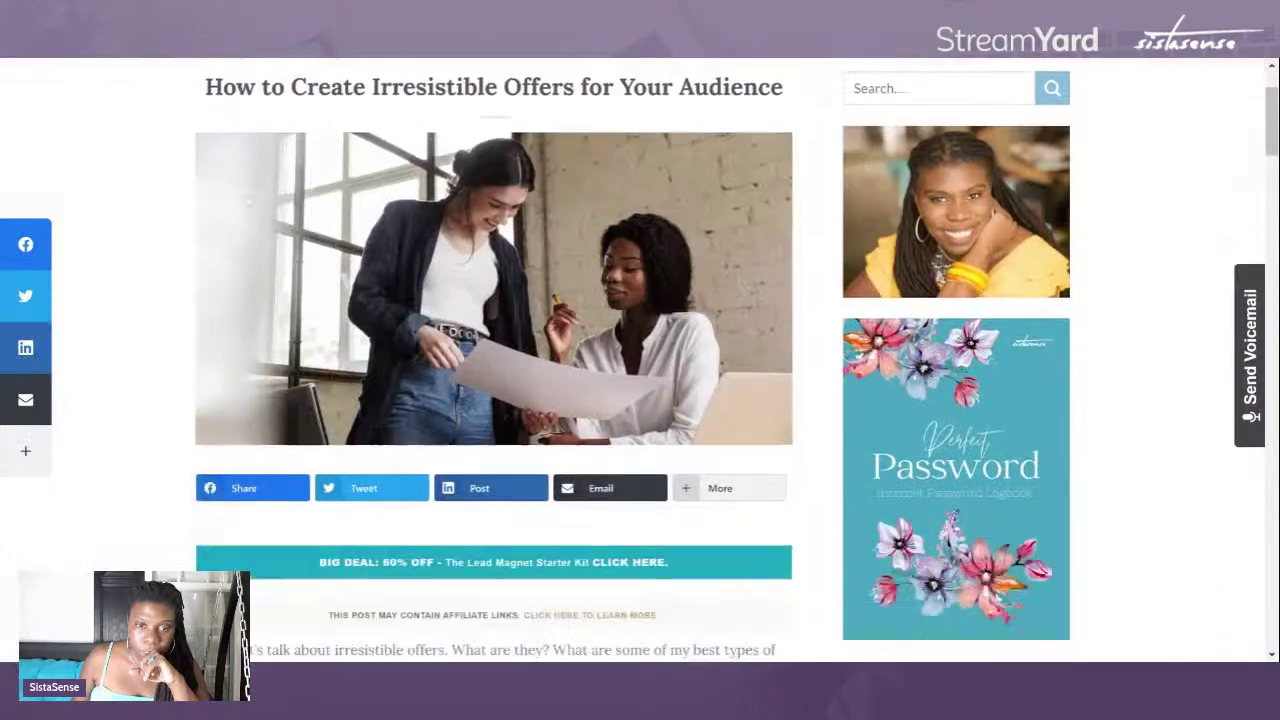
pyautogui.scroll(-3, 218, 224)
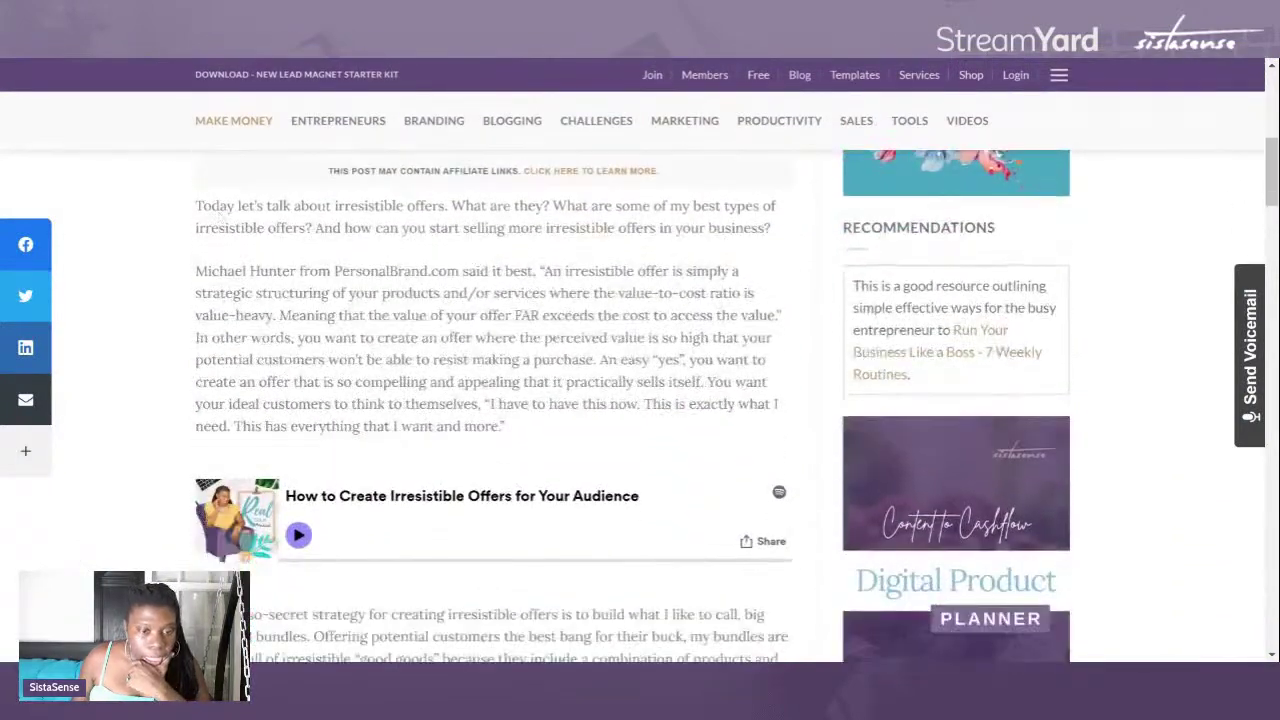
pyautogui.scroll(1, 194, 200)
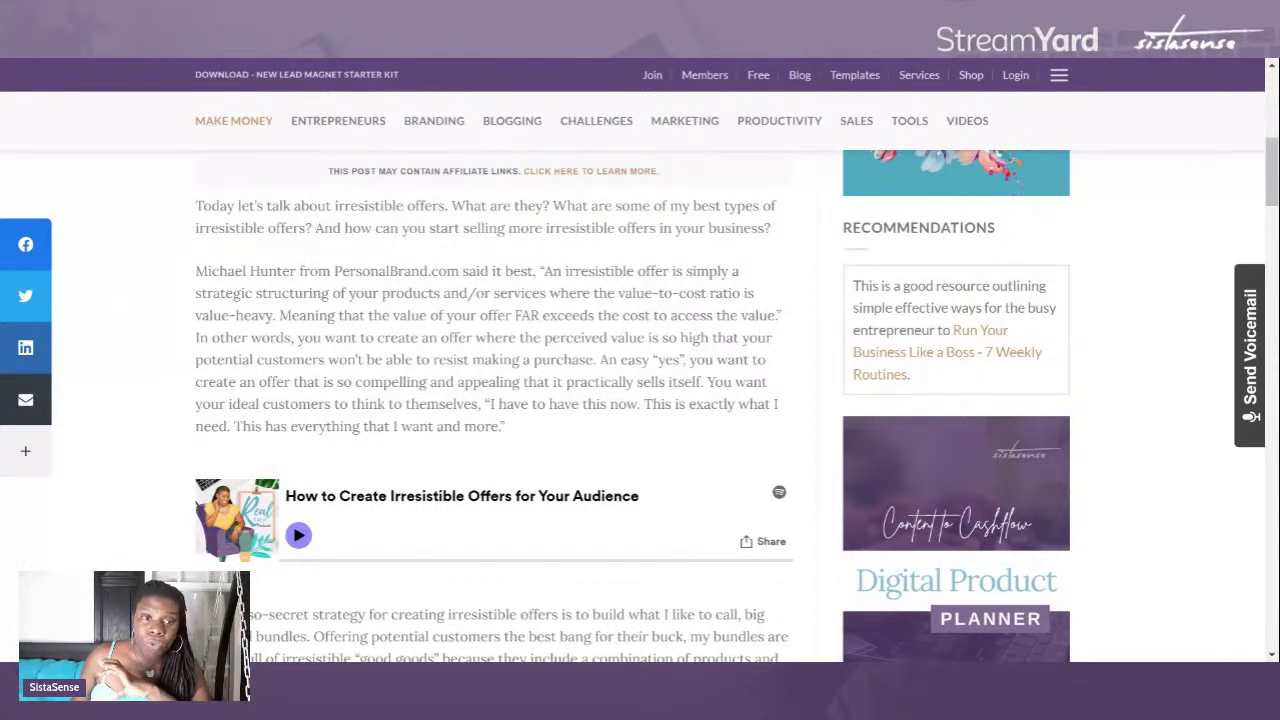
pyautogui.moveTo(196, 205); pyautogui.dragTo(597, 457)
pyautogui.hotkey('ctrl', 'c')
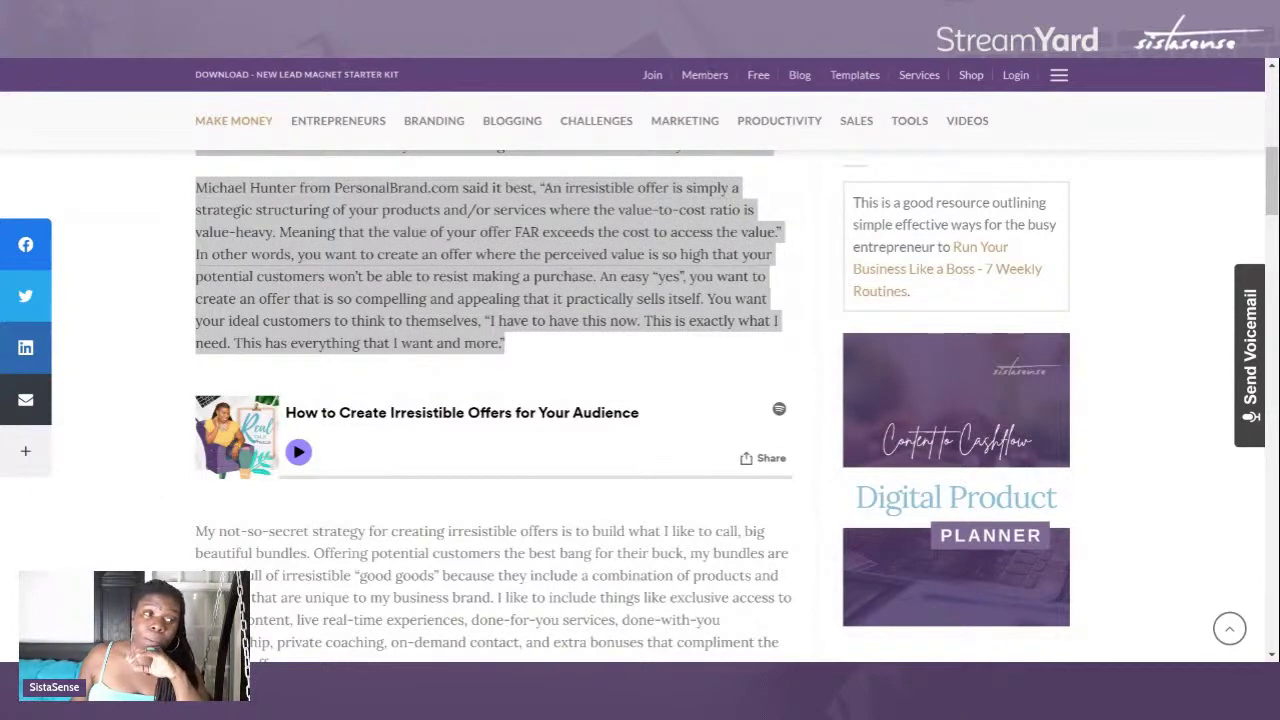
# Step: Switch back to Canva and replace all placeholder body text on page 2 with the copied blog paragraphs
pyautogui.hotkey('alt', 'Tab')
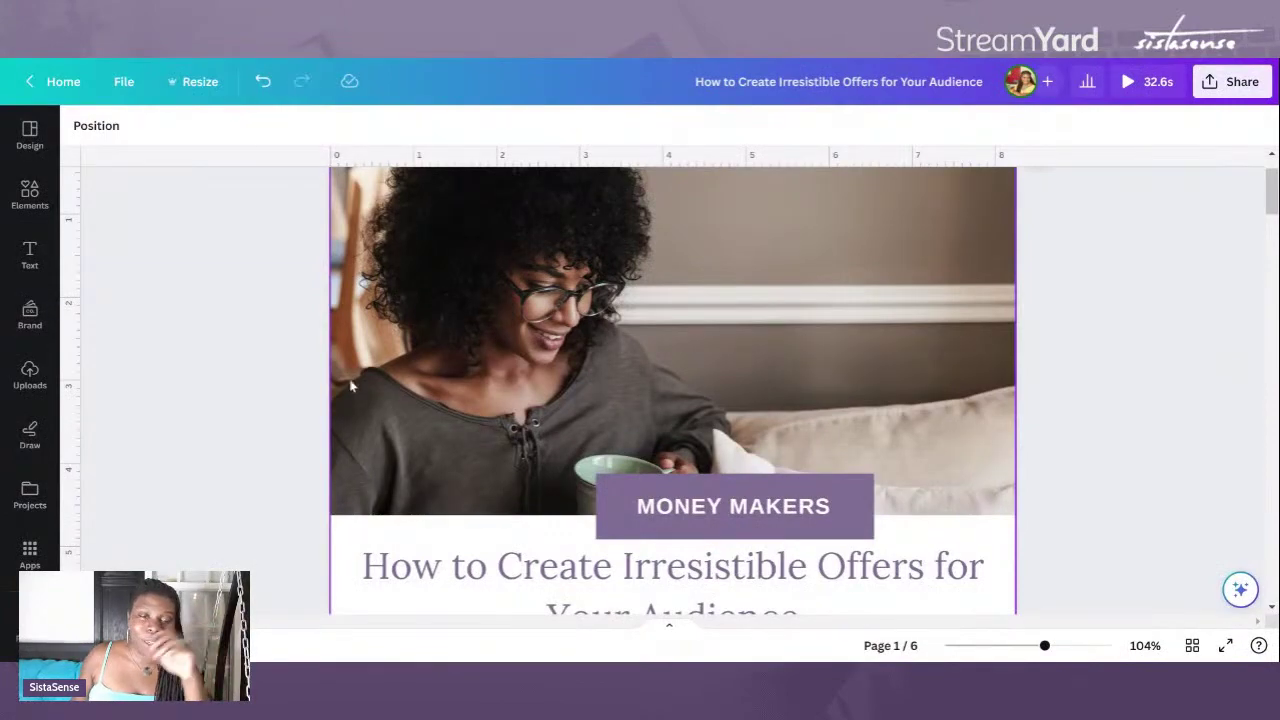
pyautogui.scroll(-3, 350, 382)
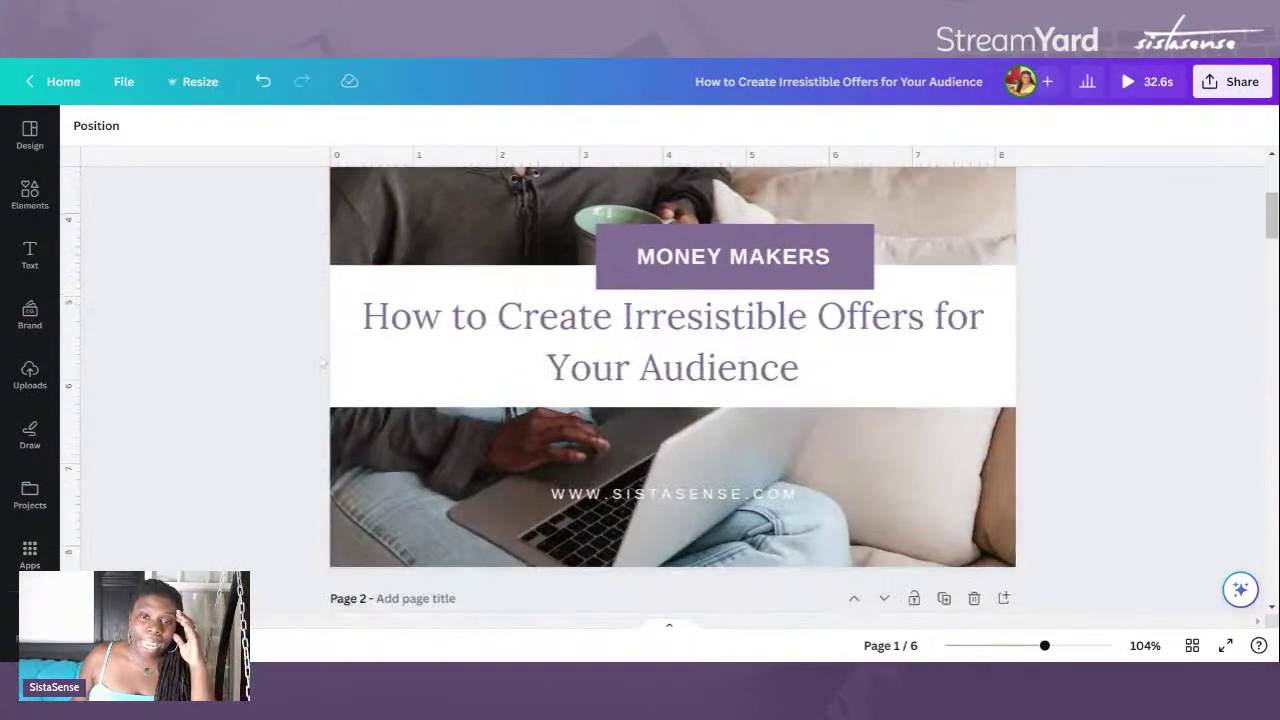
pyautogui.scroll(-5, 323, 369)
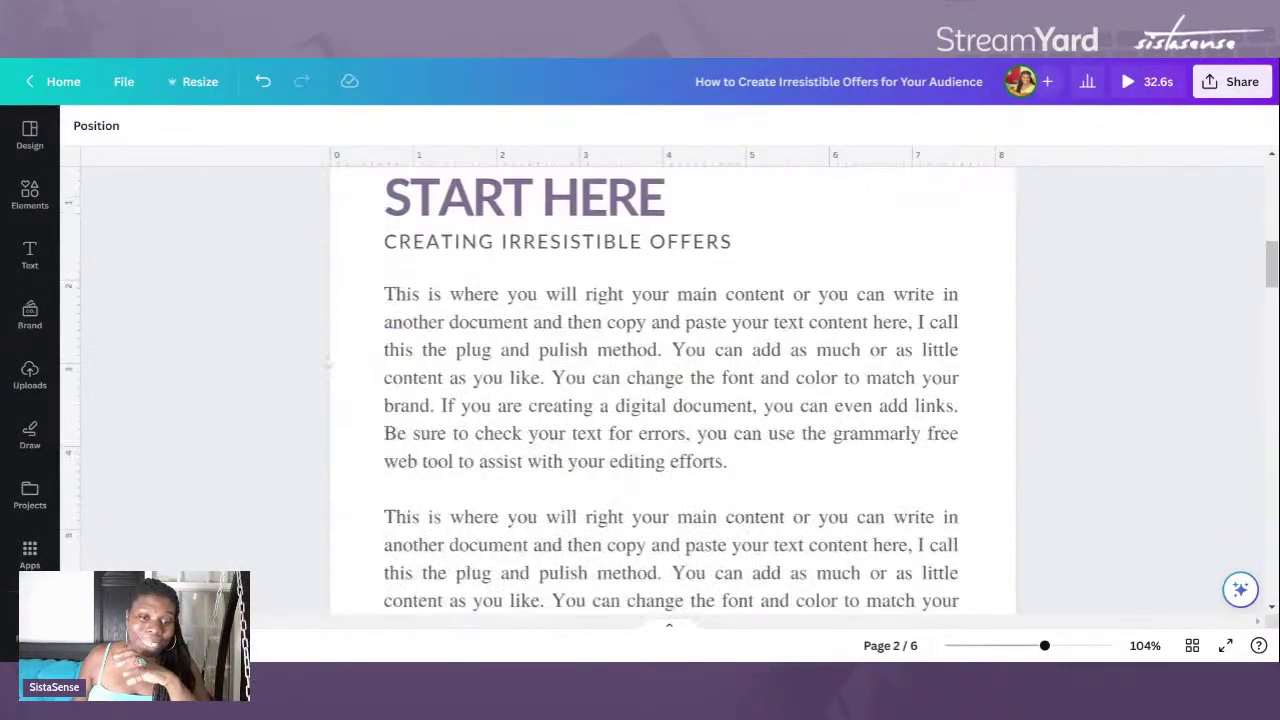
pyautogui.click(736, 550)
pyautogui.doubleClick(736, 550)
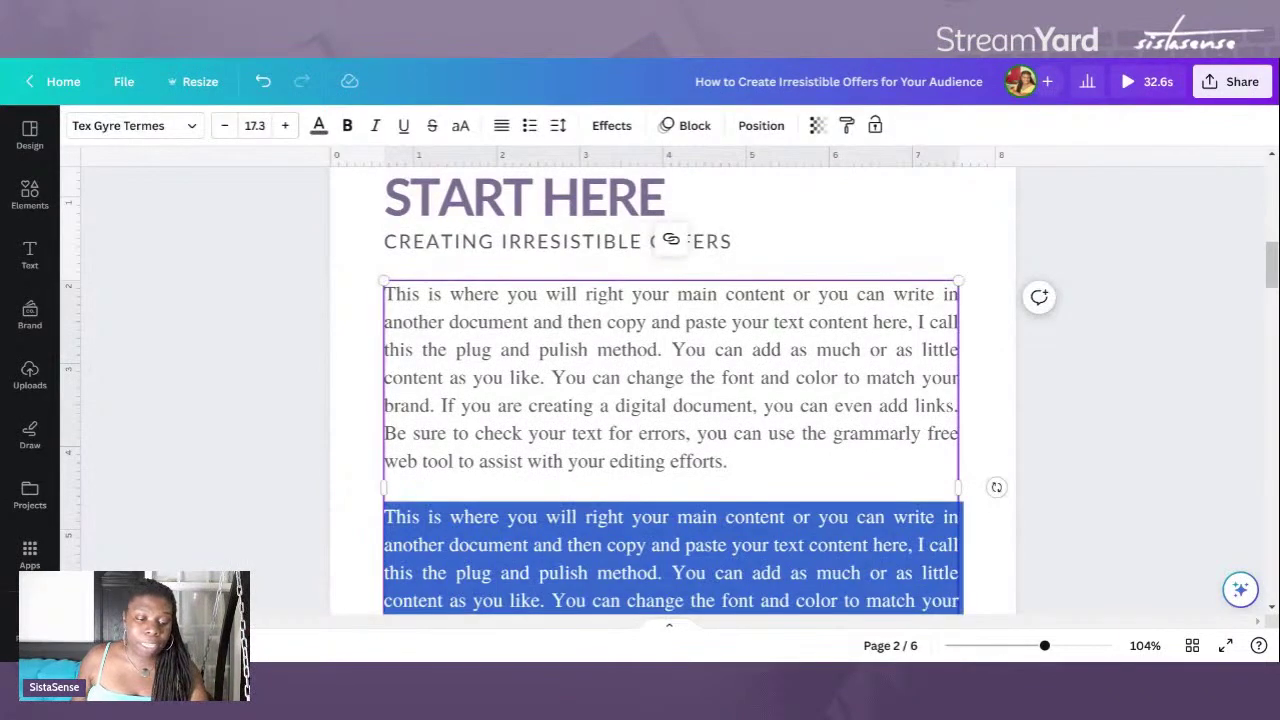
pyautogui.hotkey('ctrl', 'a')
pyautogui.hotkey('ctrl', 'v')
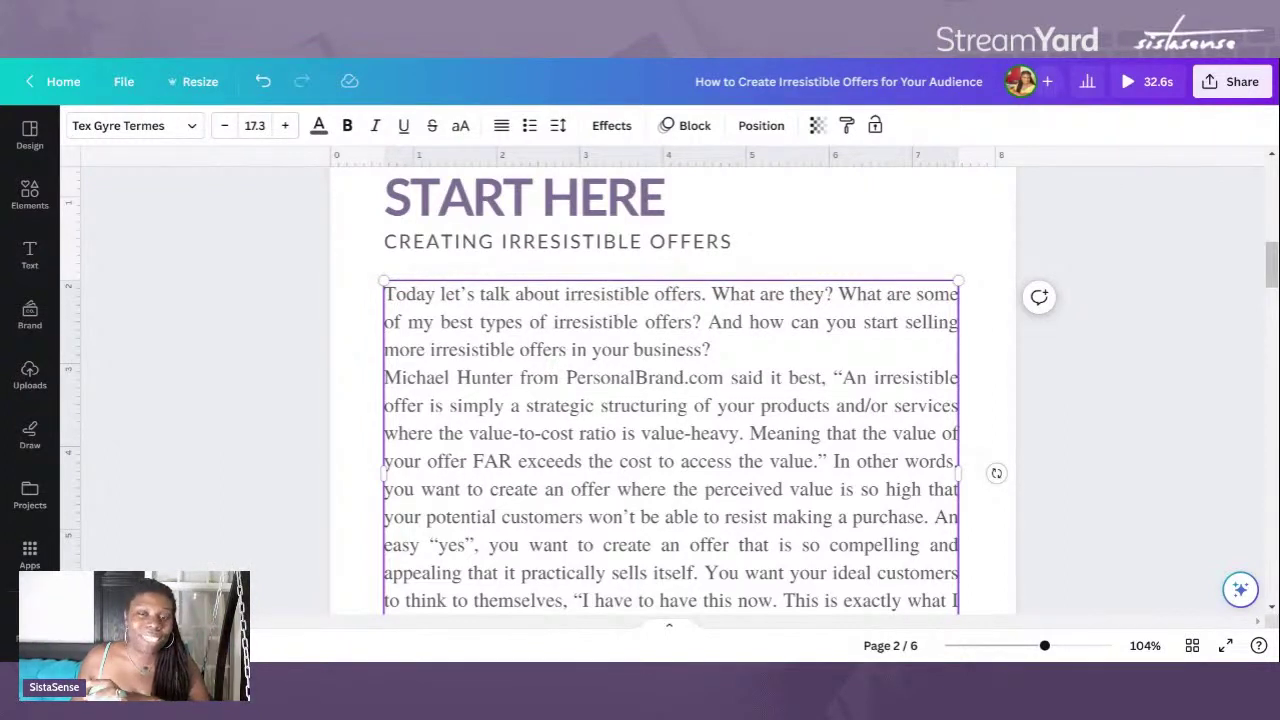
# Step: Join the first two paragraphs on page 2, remove the trailing empty line, and start a separate paragraph at "In other words"
pyautogui.scroll(-1, 670, 400)
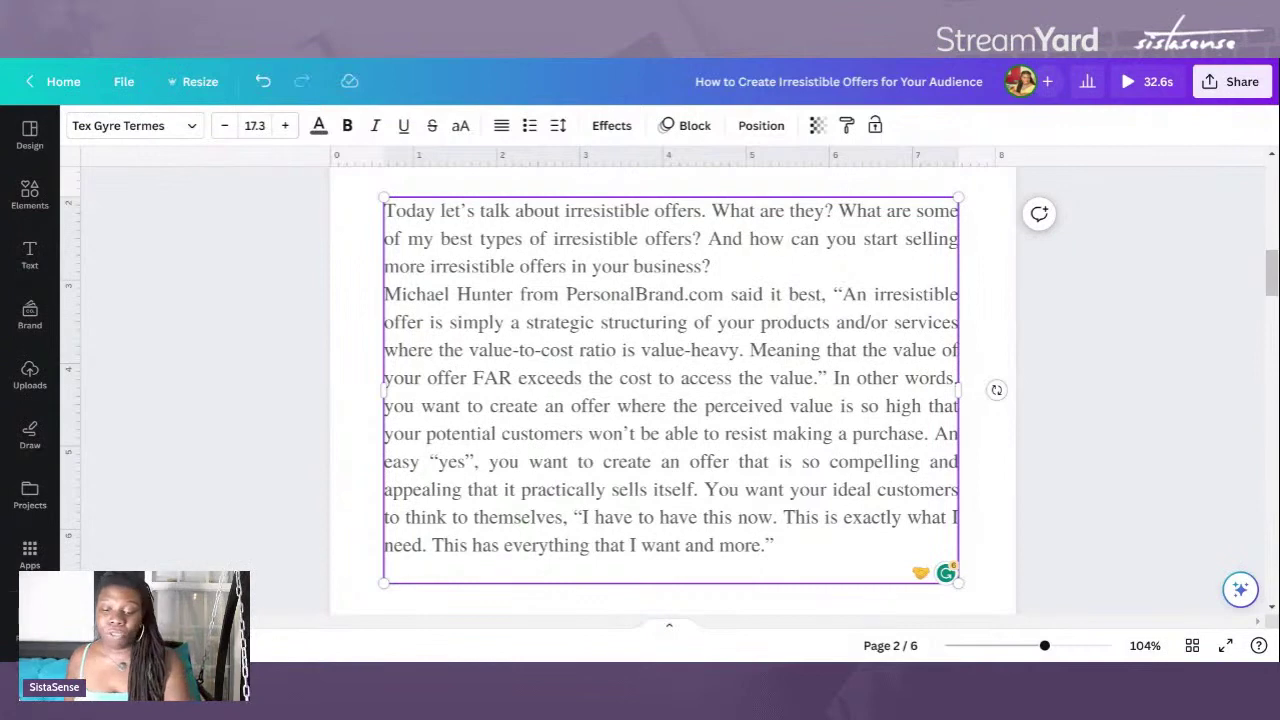
pyautogui.press('BackSpace')
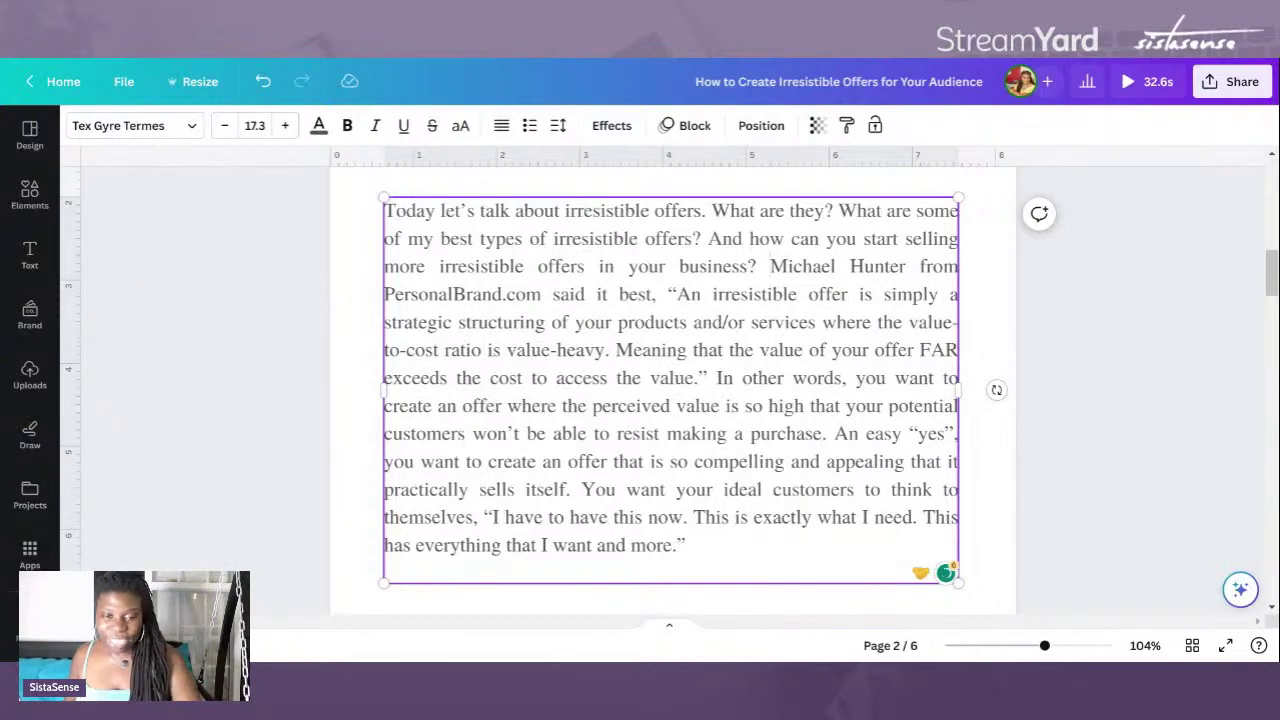
pyautogui.press('BackSpace')
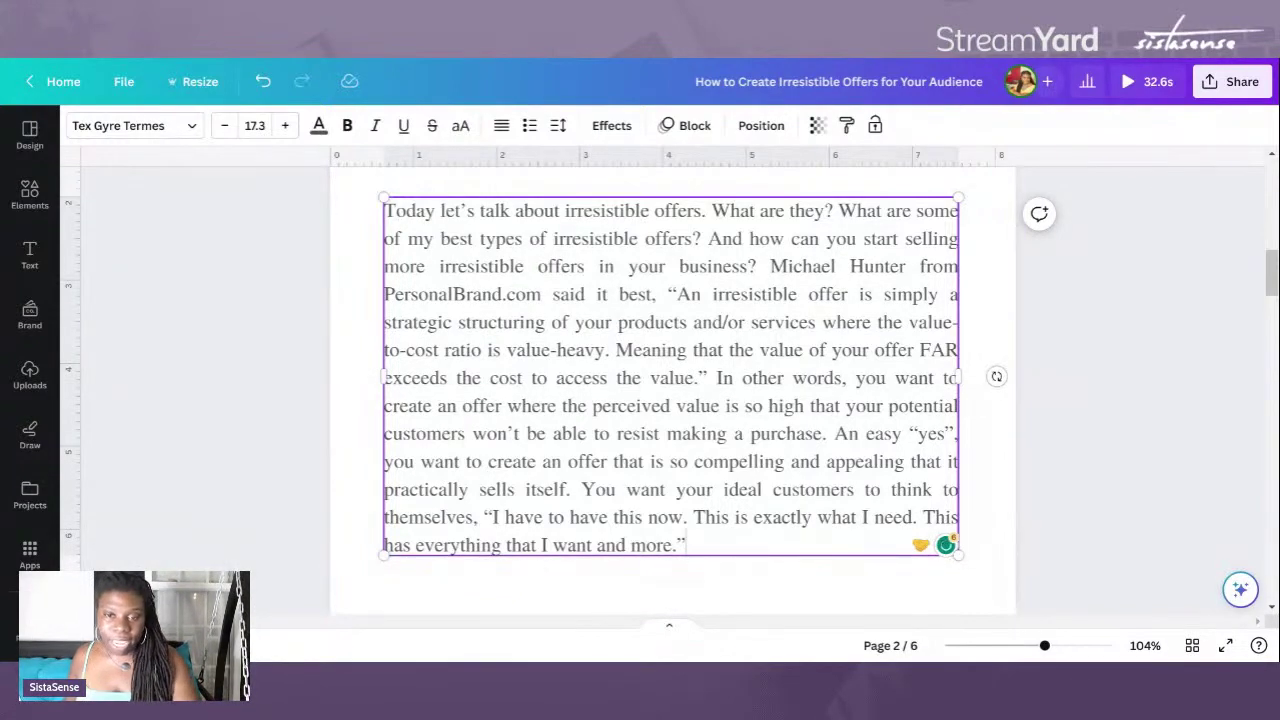
pyautogui.scroll(-3, 672, 380)
pyautogui.scroll(3, 672, 380)
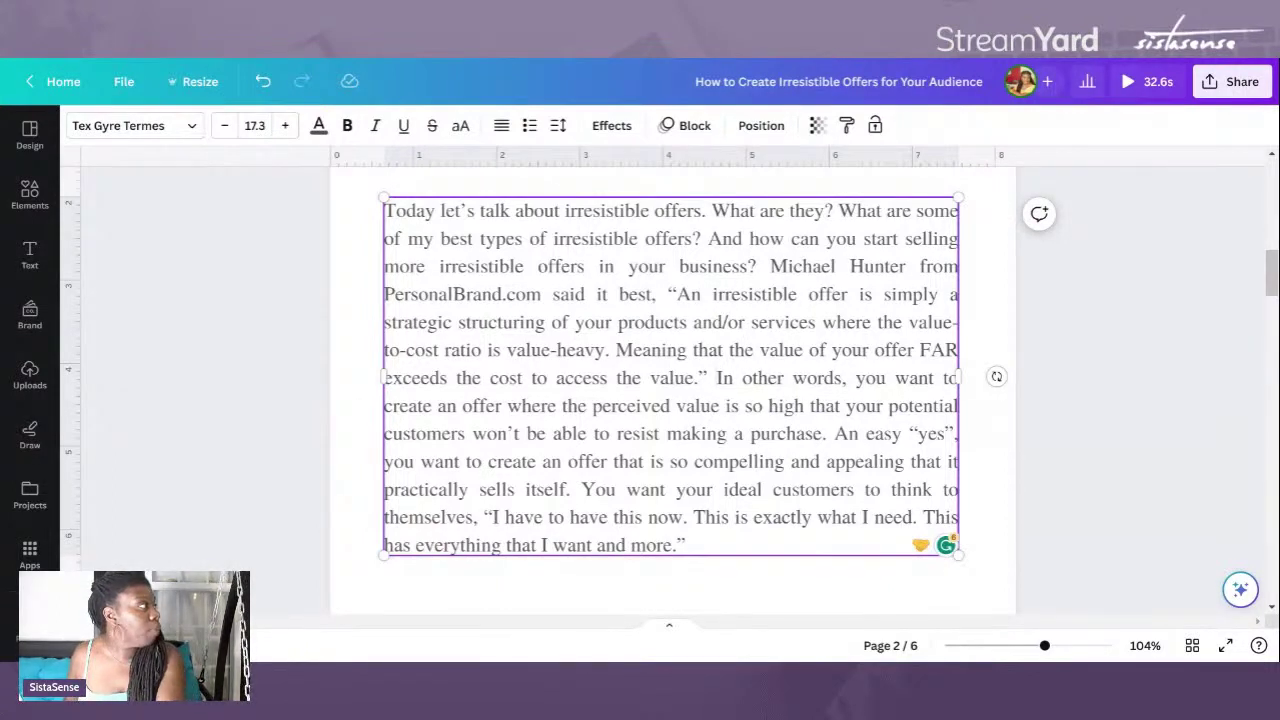
pyautogui.press('Return')
pyautogui.press('Return')
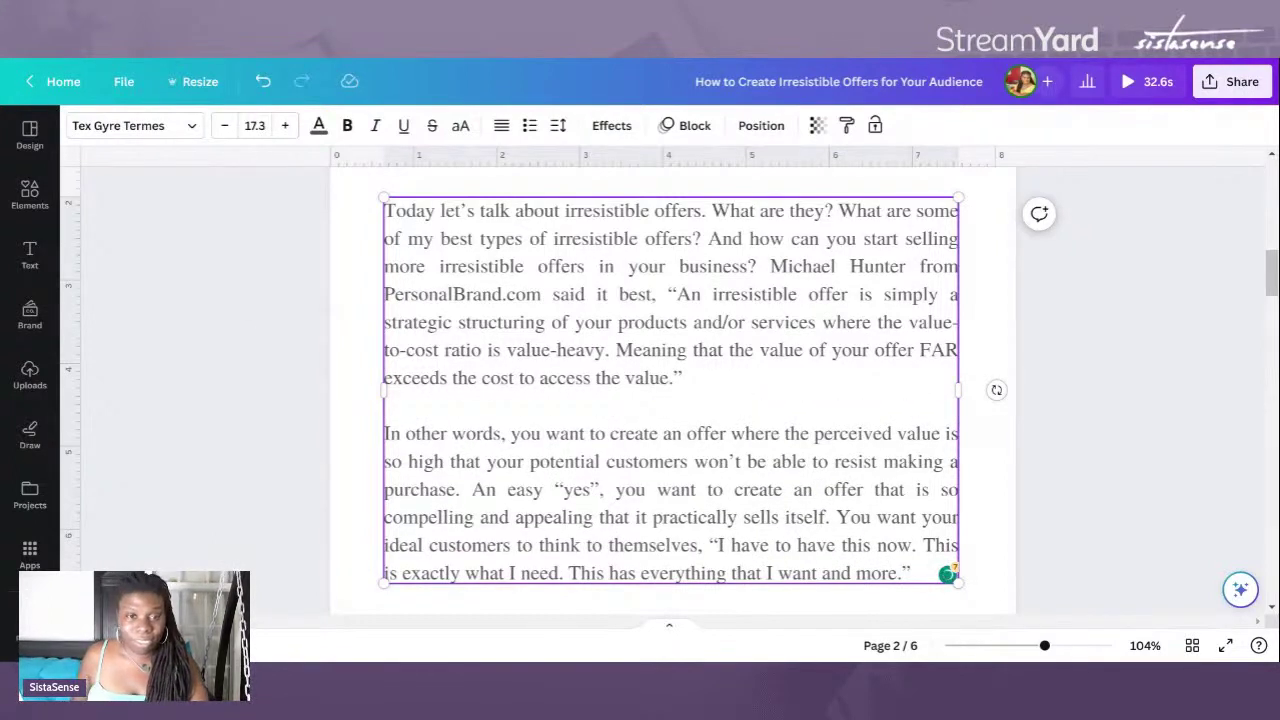
pyautogui.click(250, 316)
# Step: Review the layout of page 2 from the START HERE heading down to the footer
pyautogui.scroll(2, 250, 316)
pyautogui.scroll(-1, 250, 317)
pyautogui.scroll(-3, 250, 316)
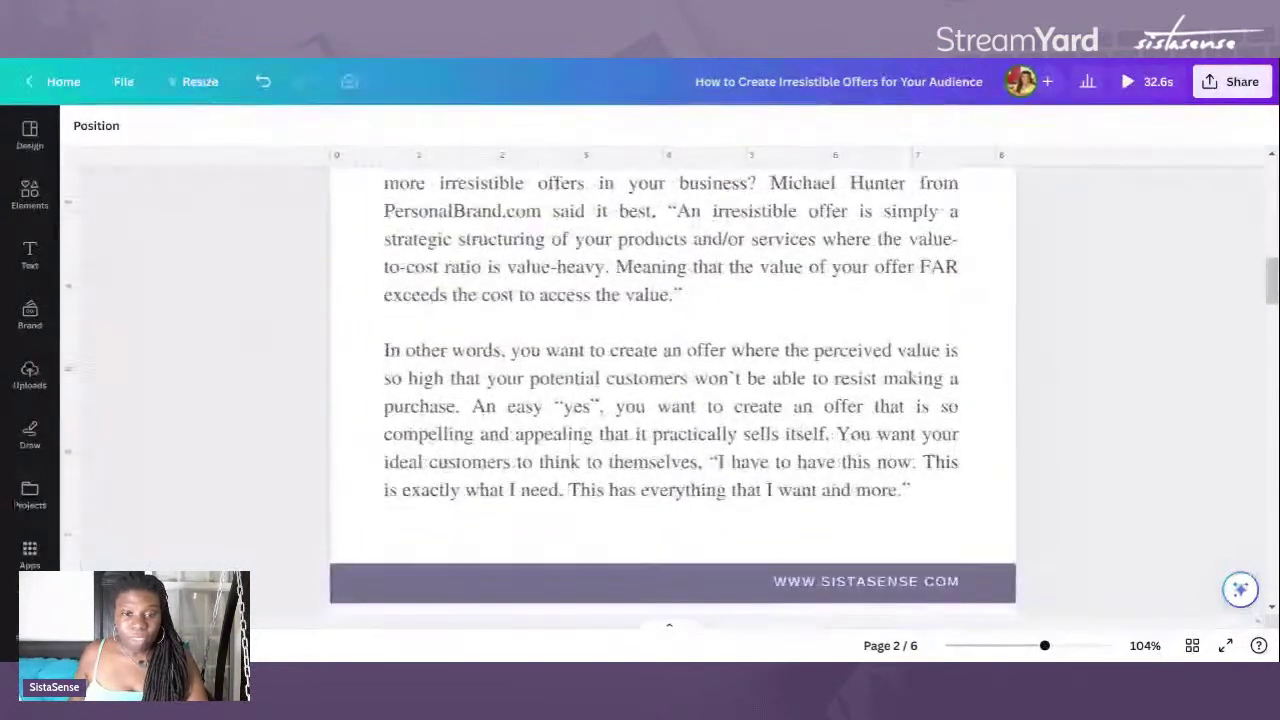
pyautogui.scroll(3, 255, 322)
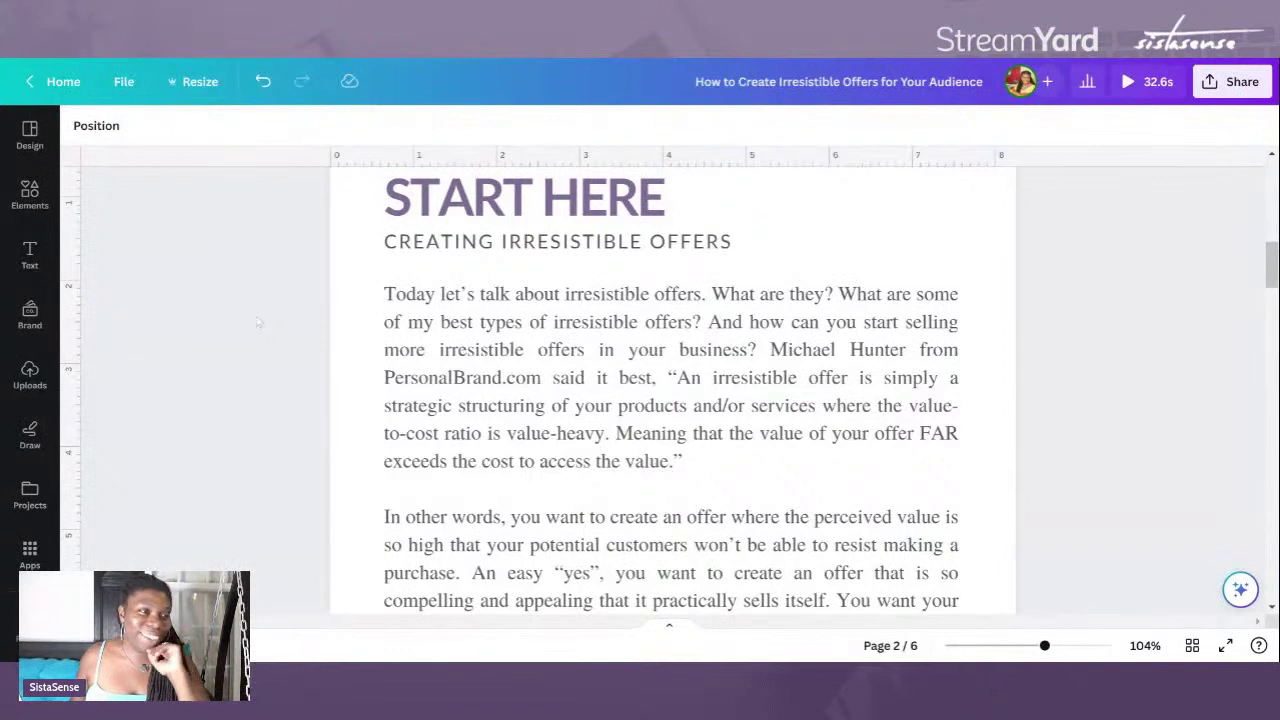
pyautogui.scroll(-3, 262, 324)
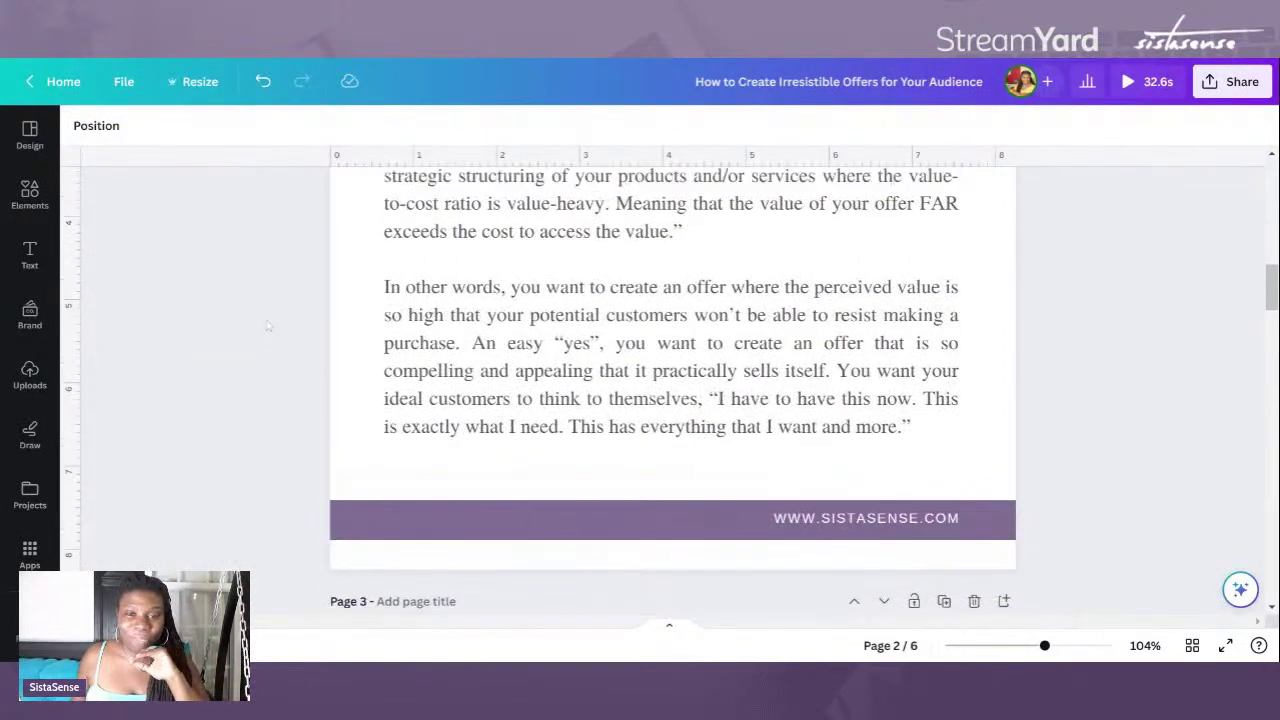
pyautogui.scroll(2, 268, 325)
pyautogui.scroll(-1, 268, 325)
pyautogui.scroll(1, 268, 325)
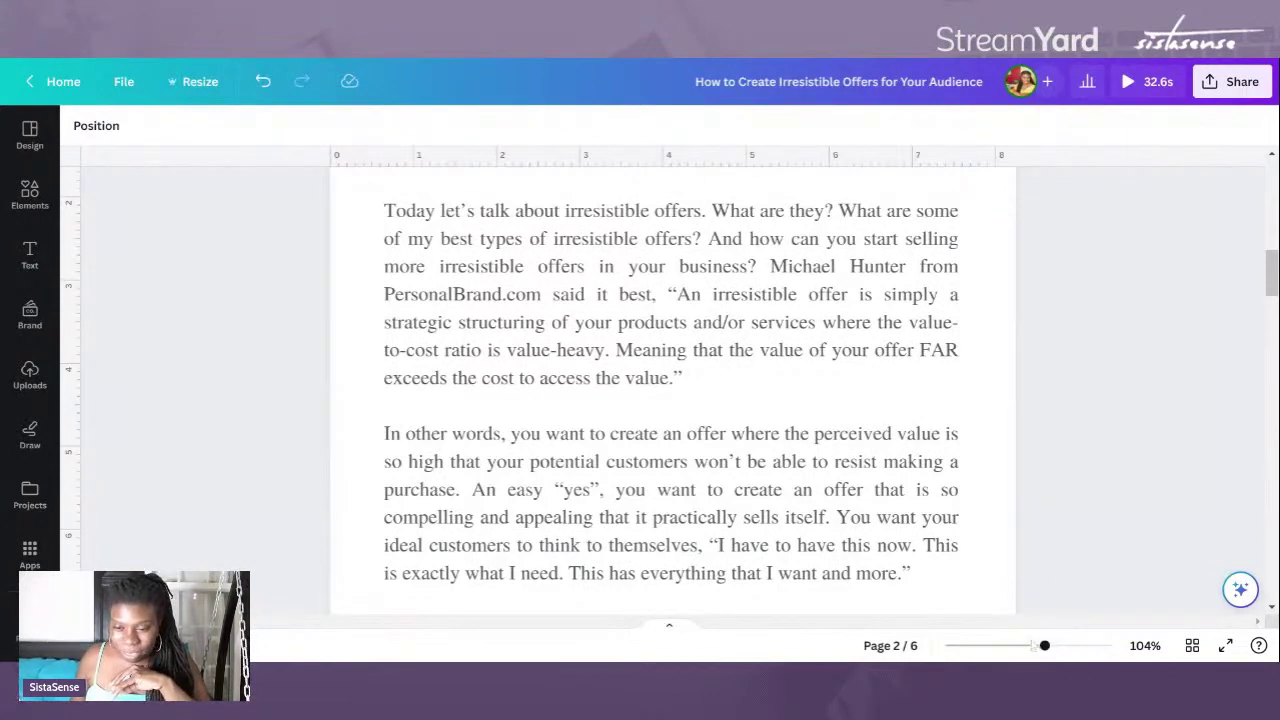
# Step: Zoom out to 69% and replace all of page 3's placeholder text with the blog paragraph beginning "My not-so-secret strategy for creating irresistible offers"
pyautogui.moveTo(1044, 645); pyautogui.dragTo(1027, 645)
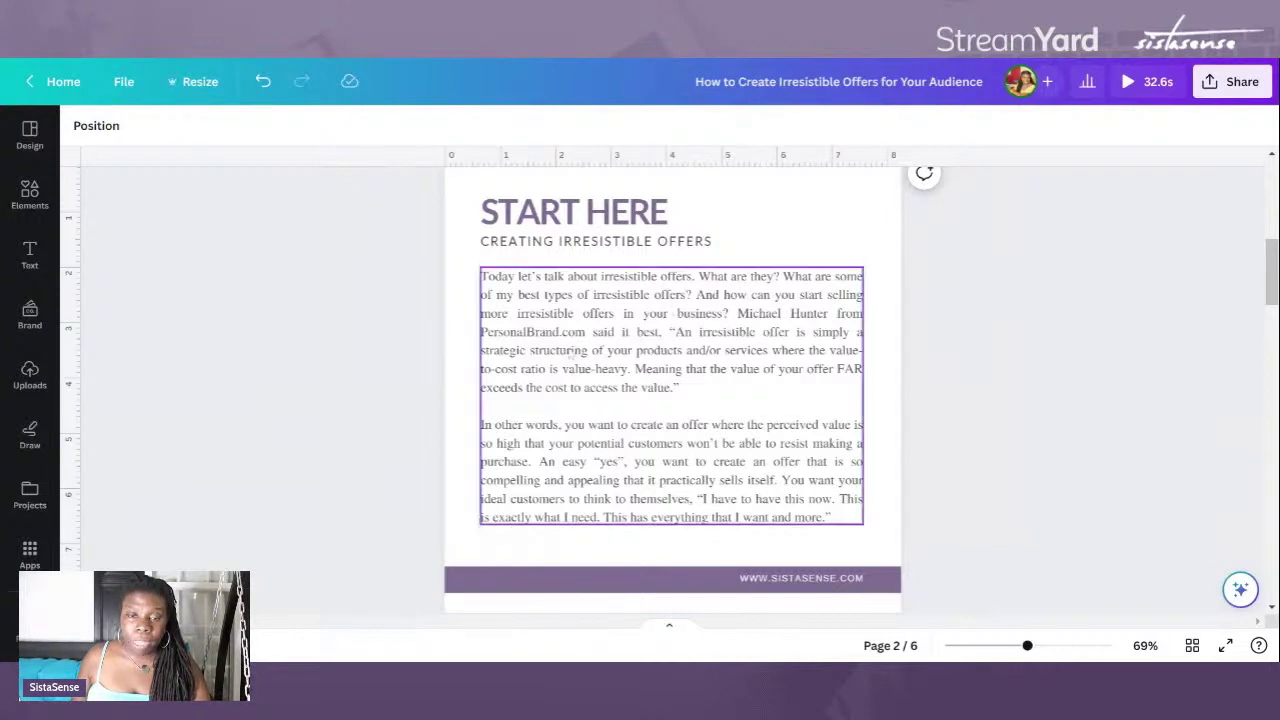
pyautogui.scroll(-5, 497, 309)
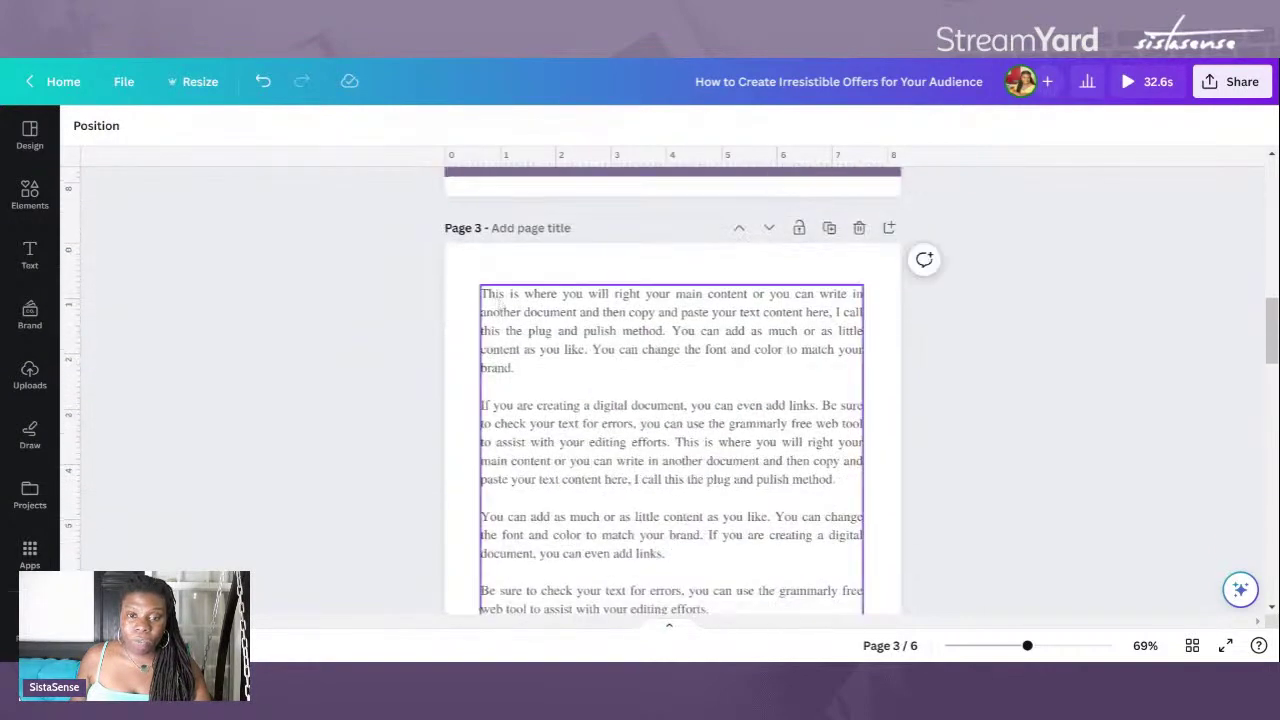
pyautogui.tripleClick(495, 307)
pyautogui.hotkey('ctrl', 'a')
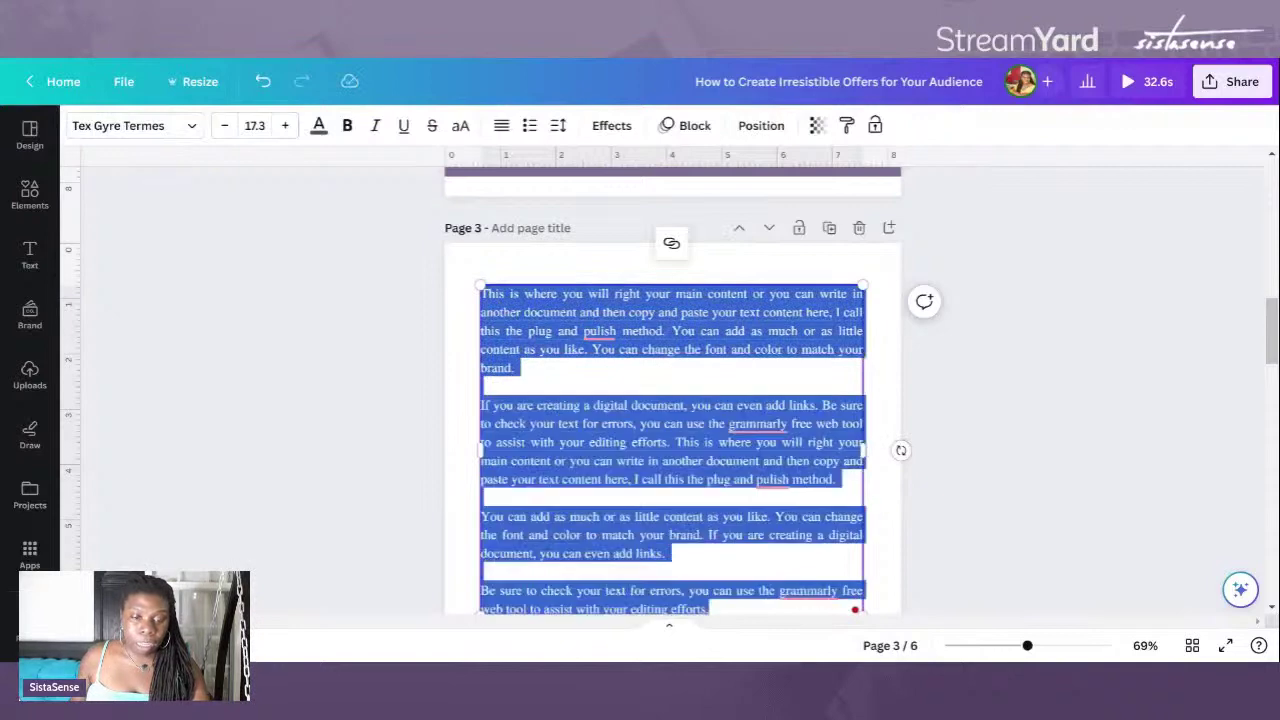
pyautogui.write('My not-so-secret strategy for creating irresistible offers is to build what I like to call, big beautiful bundles. Offering potential customers the best bang for their buck, my bundles are always full of irresistible "good goods" because they include a combination of products and services that are unique to my business brand. I like to include things like exclusive access to digital content, live real-time experiences, done-for-you services, done-with-you mentorship, private coaching, on-demand contact, and extra bonuses that compliment the primary offer.')
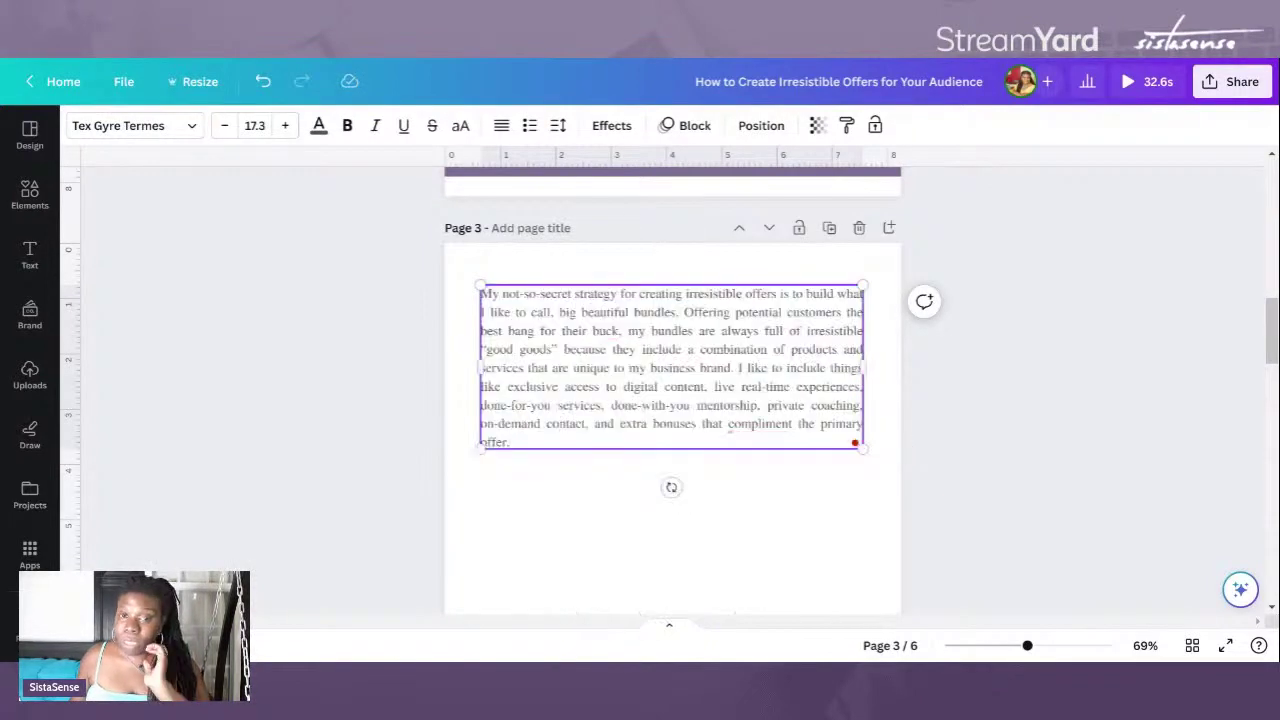
# Step: Correct the misused word "compliment" to "complement" in the page 3 paragraph
pyautogui.scroll(-2, 672, 380)
pyautogui.scroll(1, 672, 380)
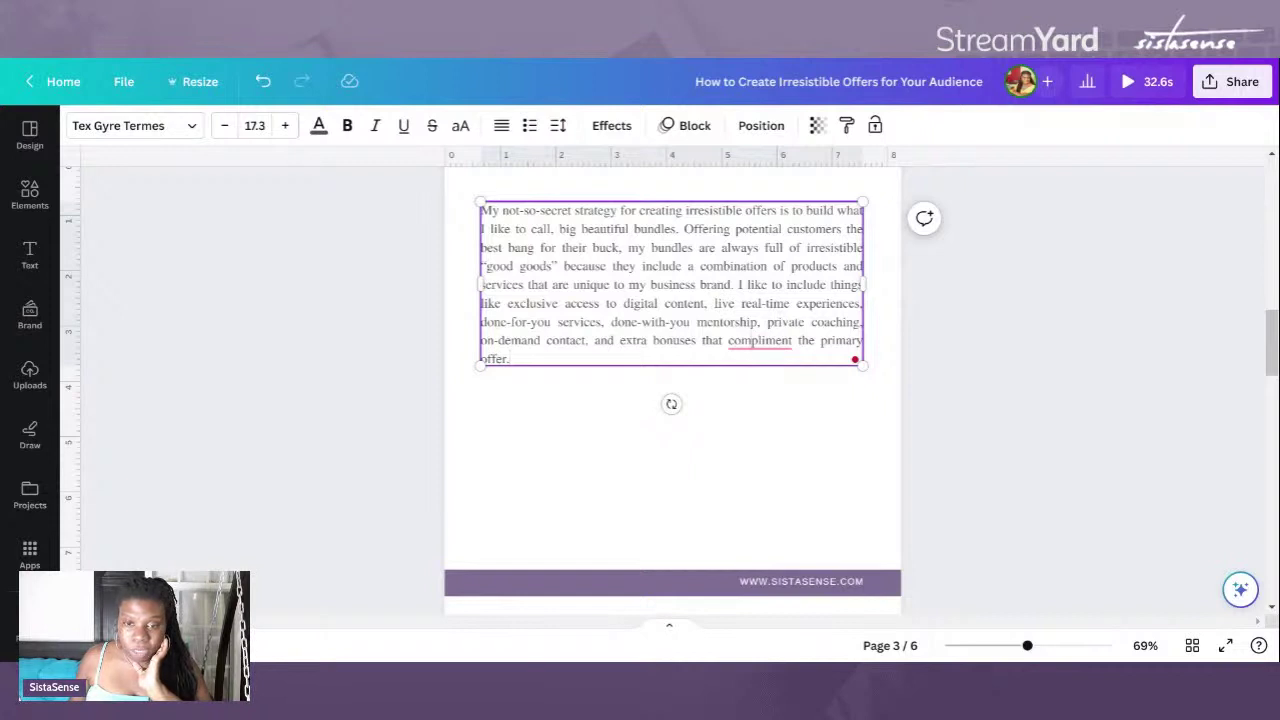
pyautogui.click(759, 341)
pyautogui.click(777, 386)
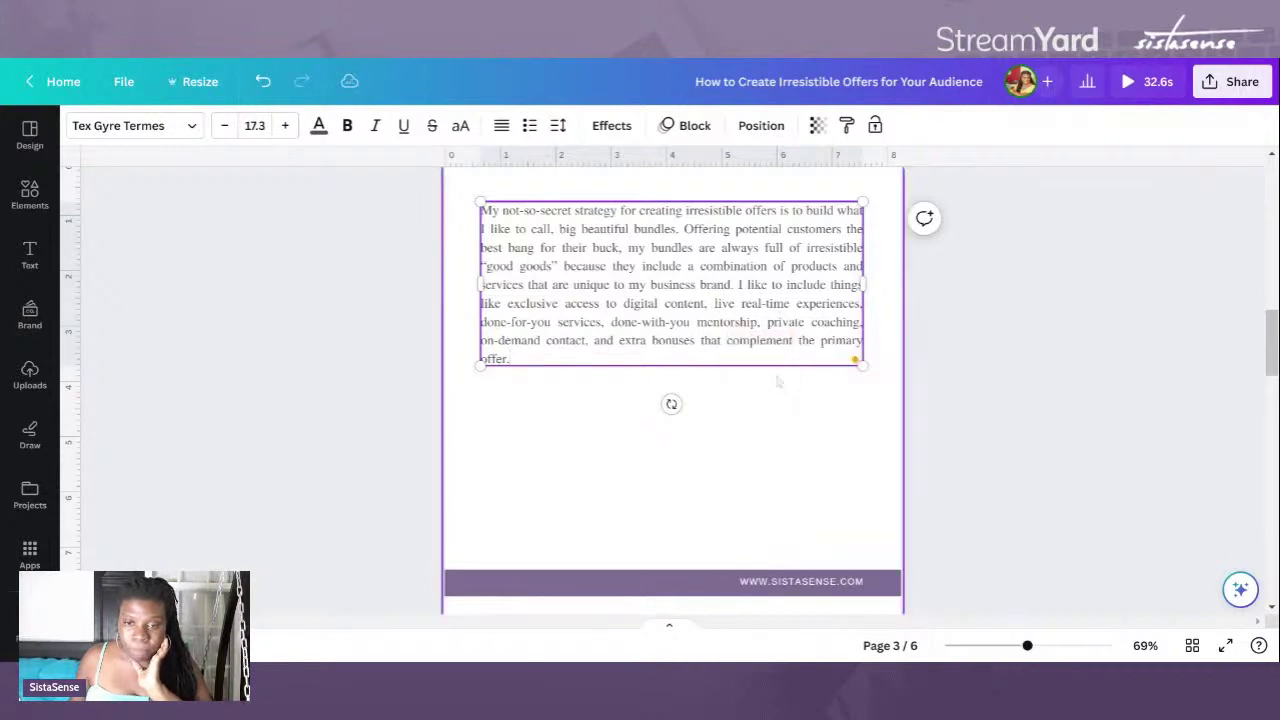
pyautogui.click(322, 311)
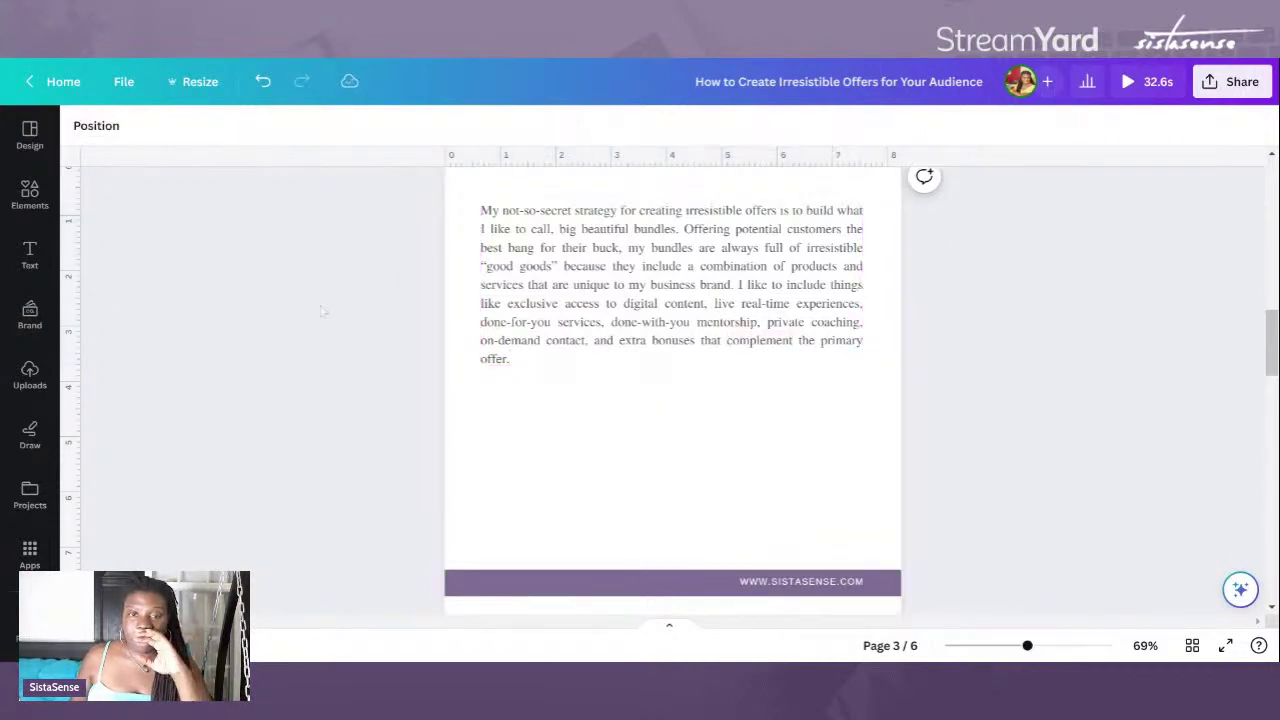
# Step: Compare the text on pages 2 and 3 and check the empty space below page 3's paragraph
pyautogui.scroll(6, 366, 312)
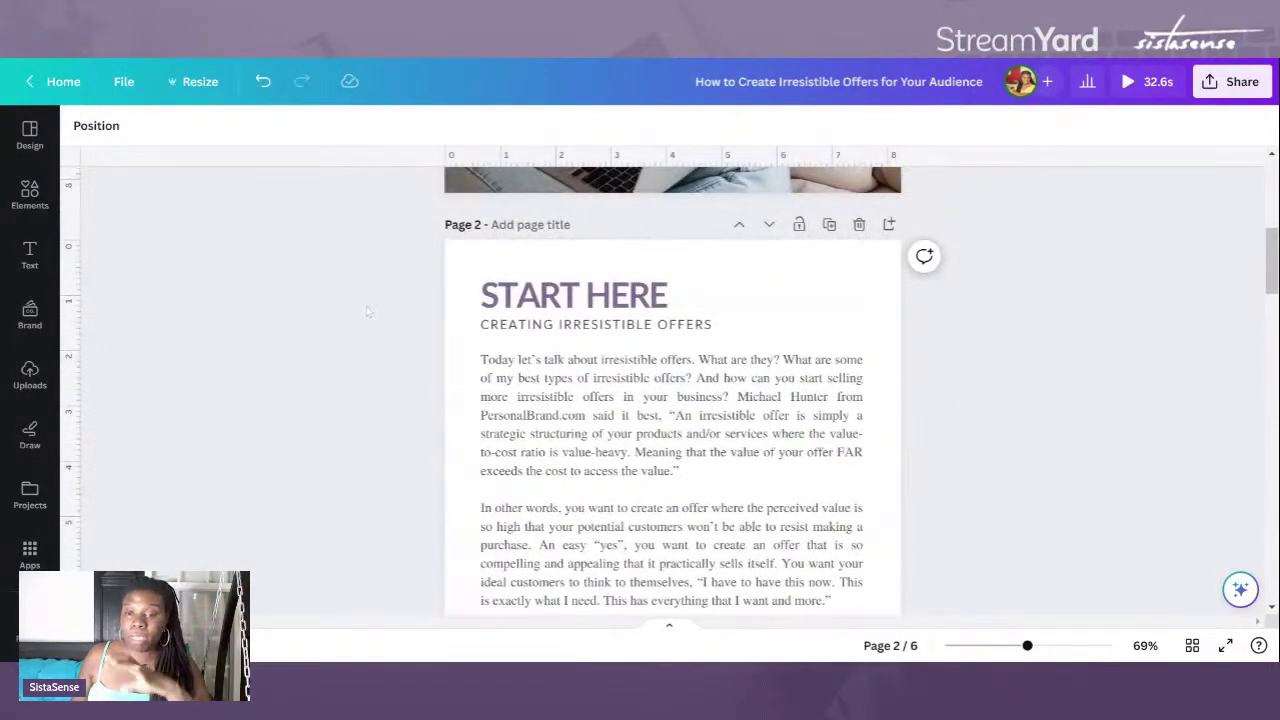
pyautogui.scroll(-6, 366, 312)
pyautogui.scroll(-2, 368, 312)
pyautogui.scroll(5, 368, 312)
pyautogui.scroll(-3, 368, 312)
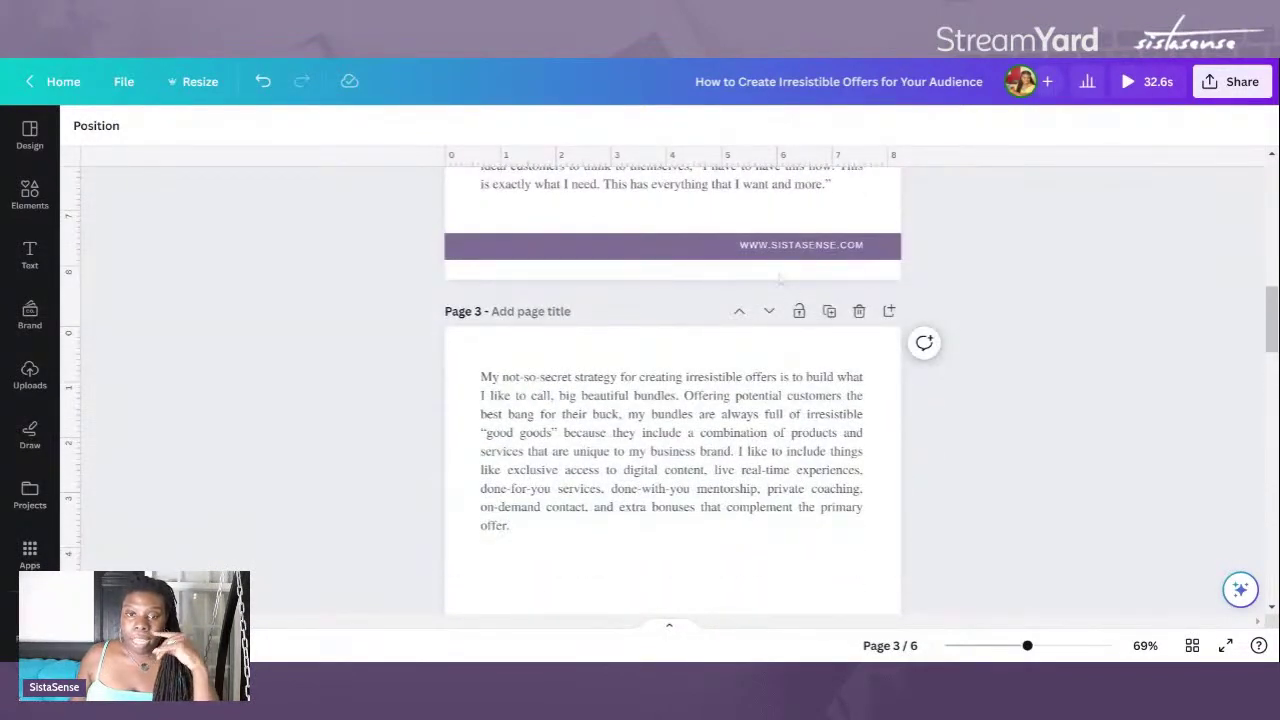
pyautogui.scroll(-2, 722, 366)
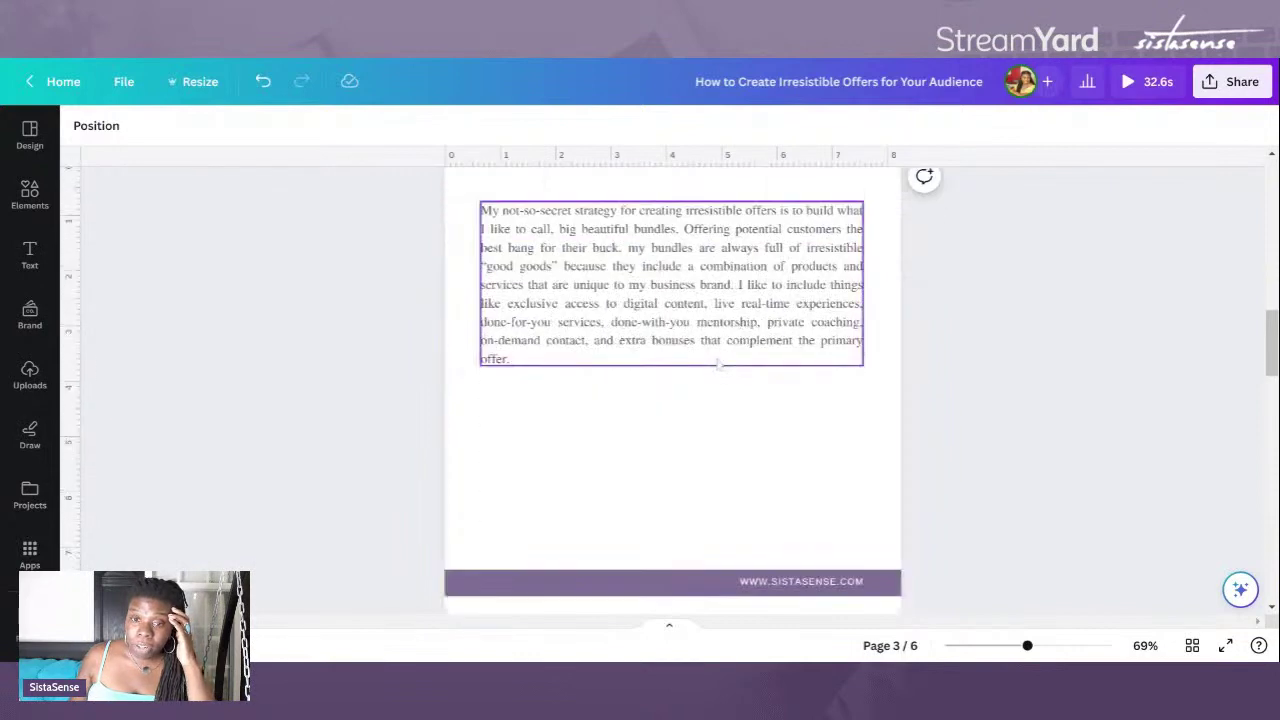
pyautogui.scroll(1, 718, 366)
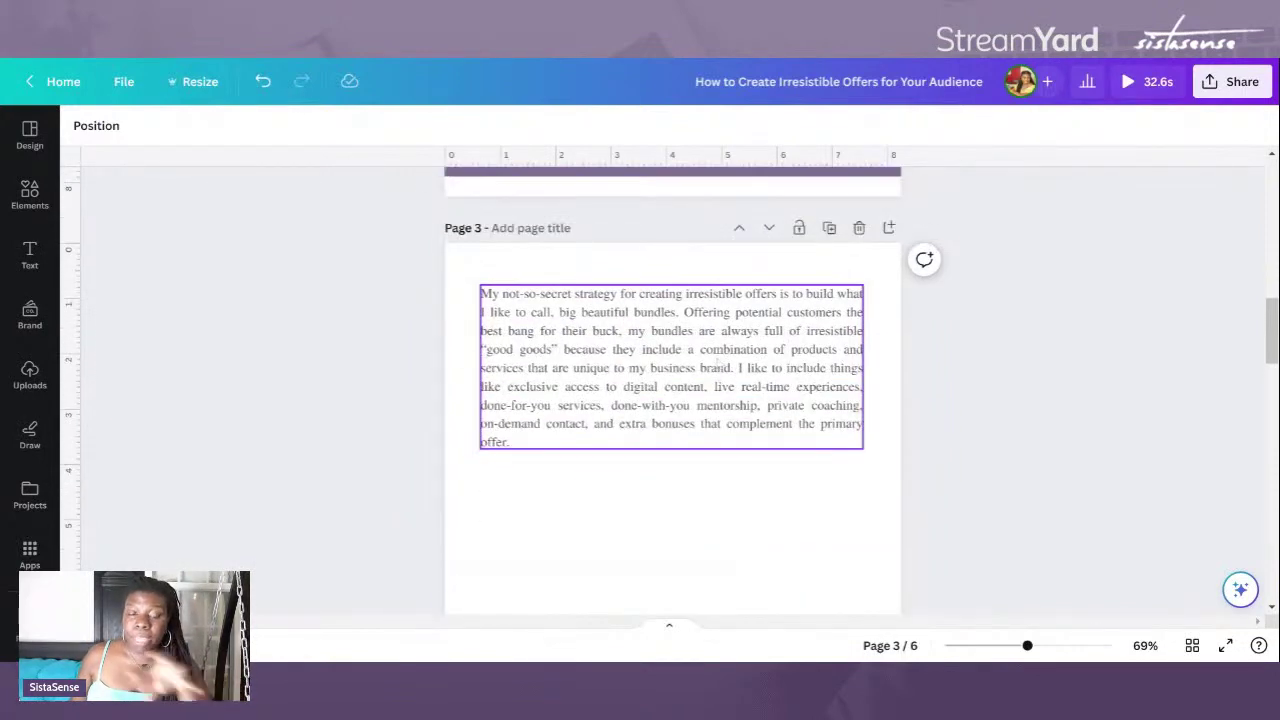
pyautogui.scroll(4, 672, 366)
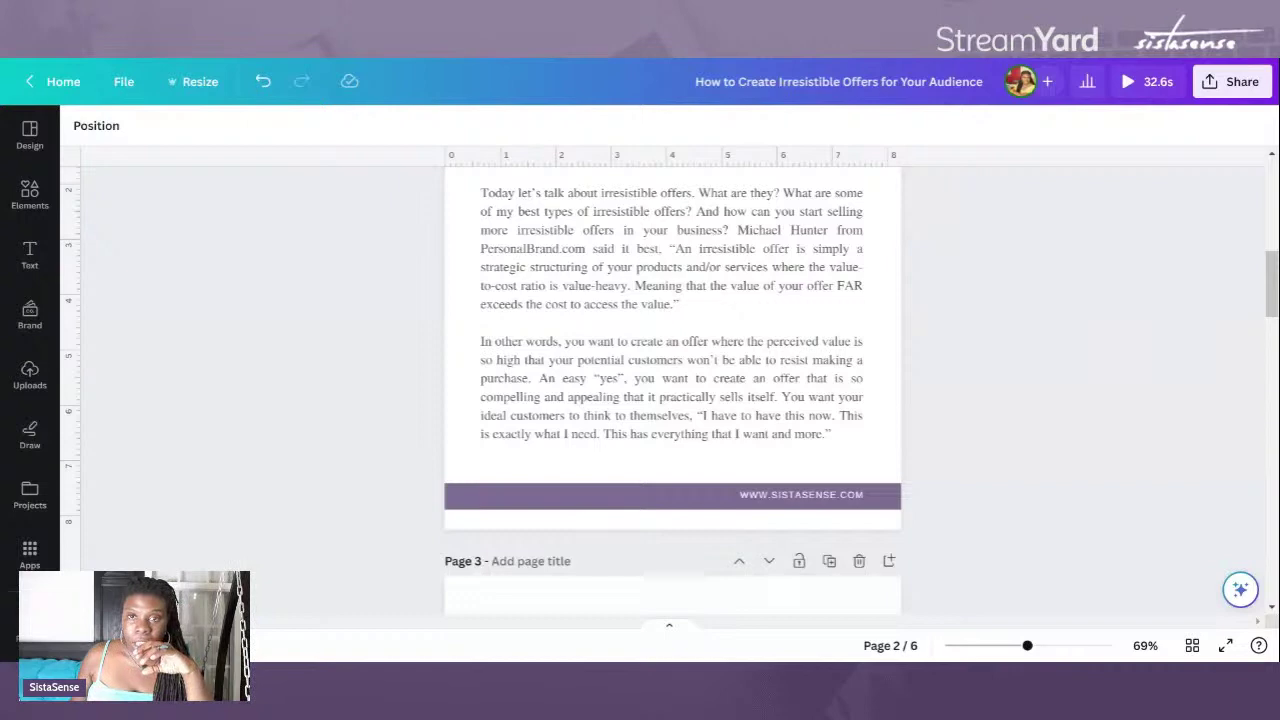
pyautogui.scroll(-5, 643, 232)
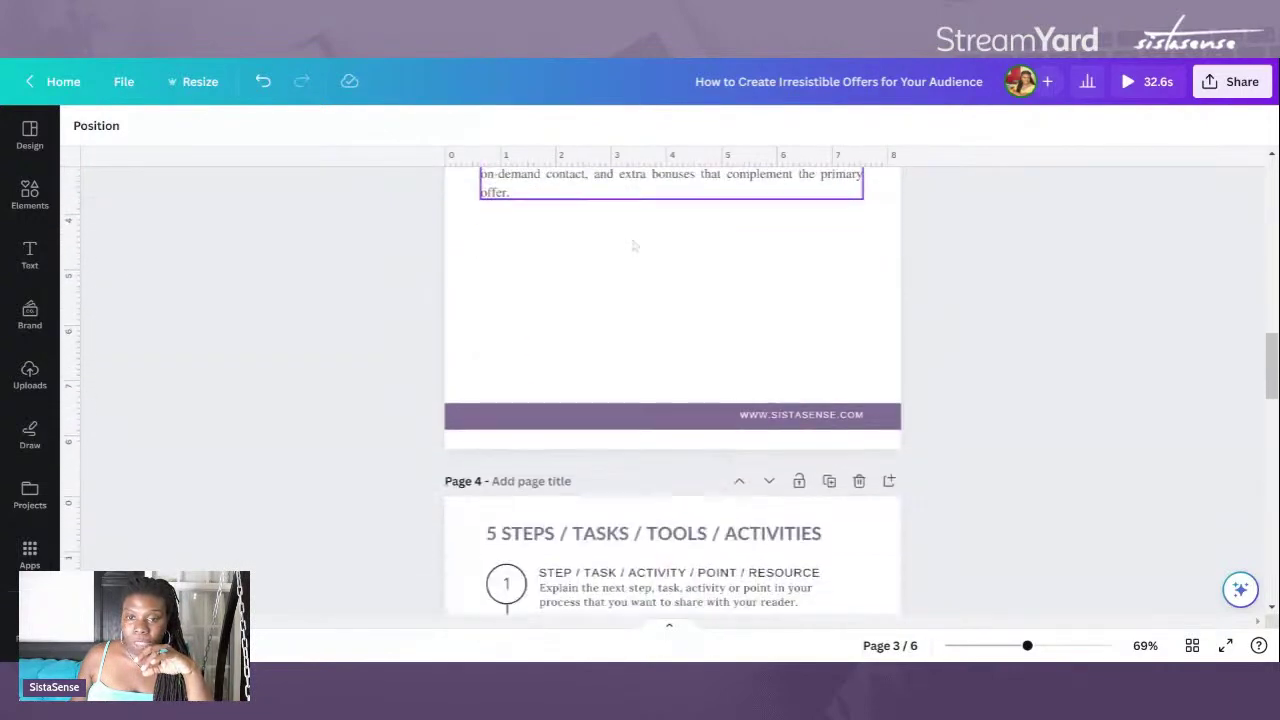
pyautogui.scroll(1, 633, 246)
# Step: Add the photo of the woman in a striped shirt writing beside a laptop to page 3, placing it just above the footer
pyautogui.click(663, 475)
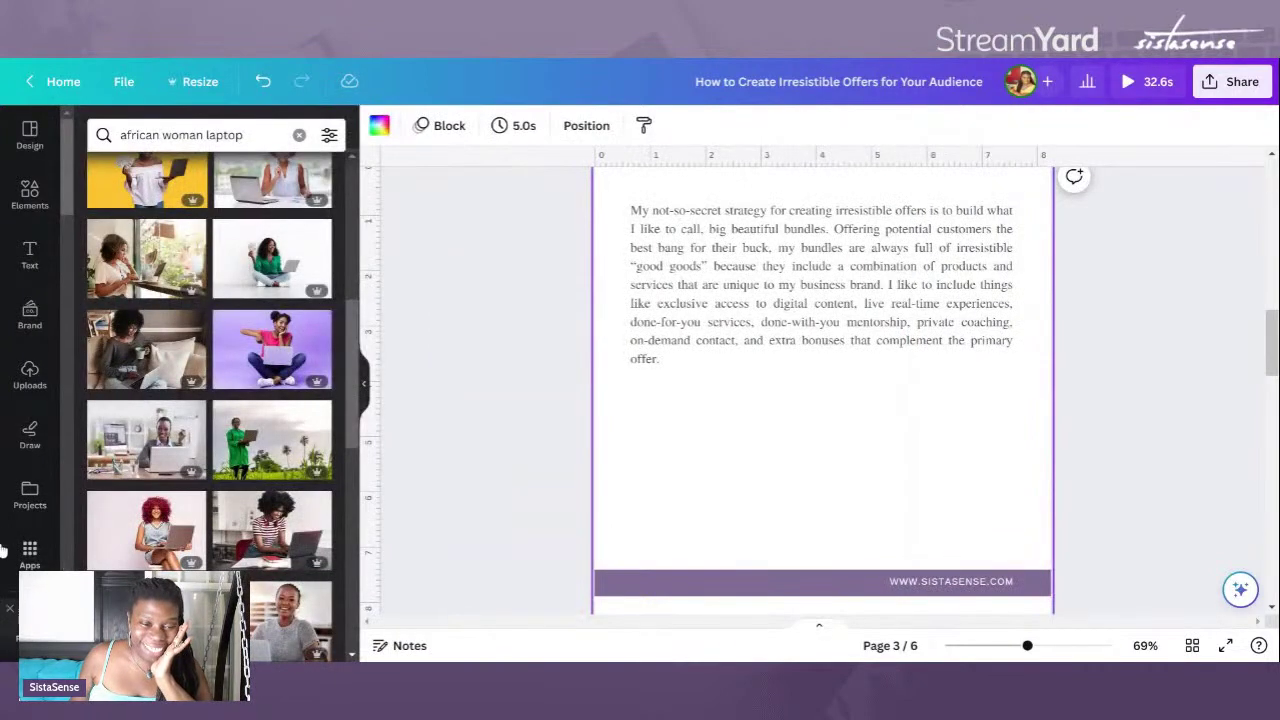
pyautogui.scroll(-4, 116, 440)
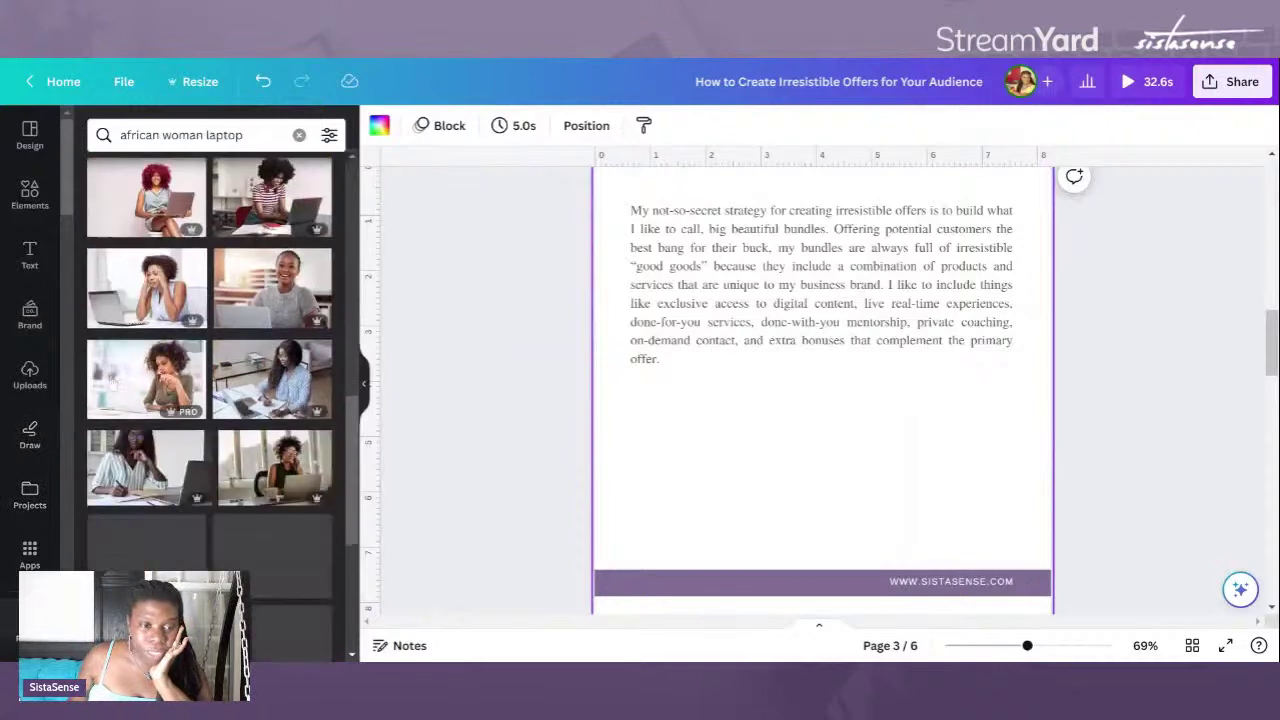
pyautogui.scroll(-1, 113, 383)
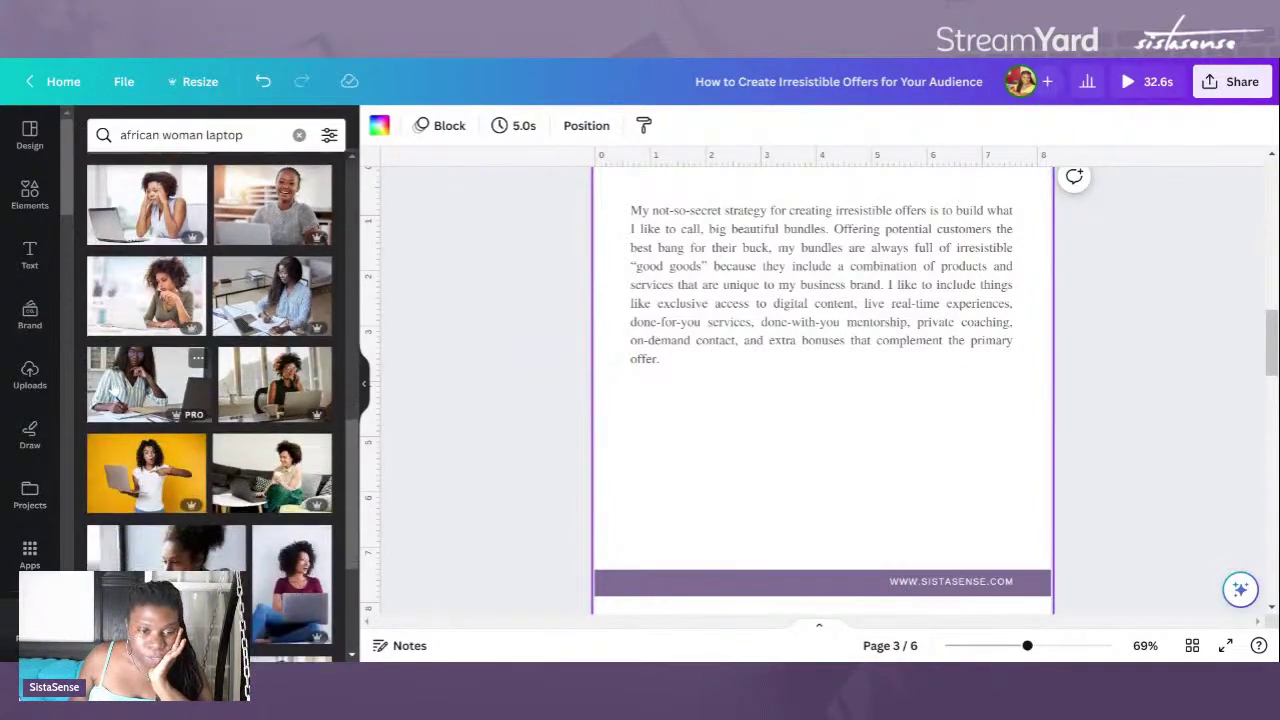
pyautogui.scroll(-1, 113, 386)
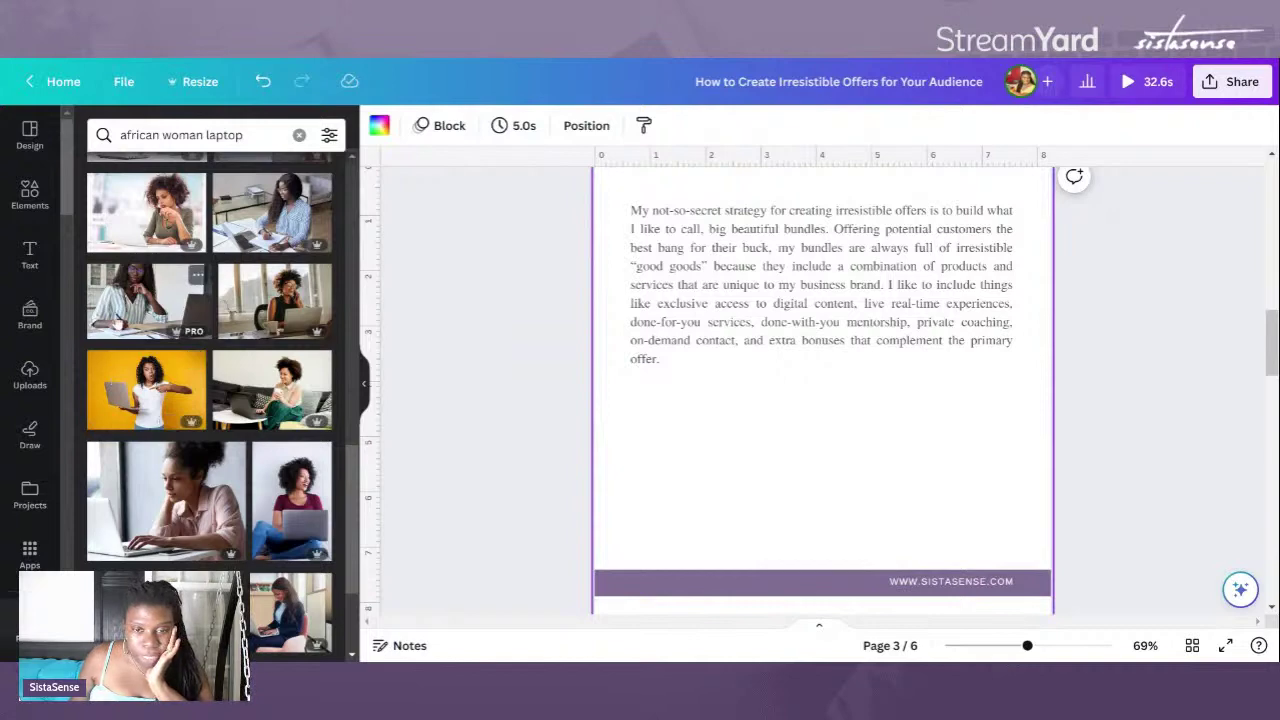
pyautogui.click(120, 325)
pyautogui.moveTo(700, 458); pyautogui.dragTo(690, 520)
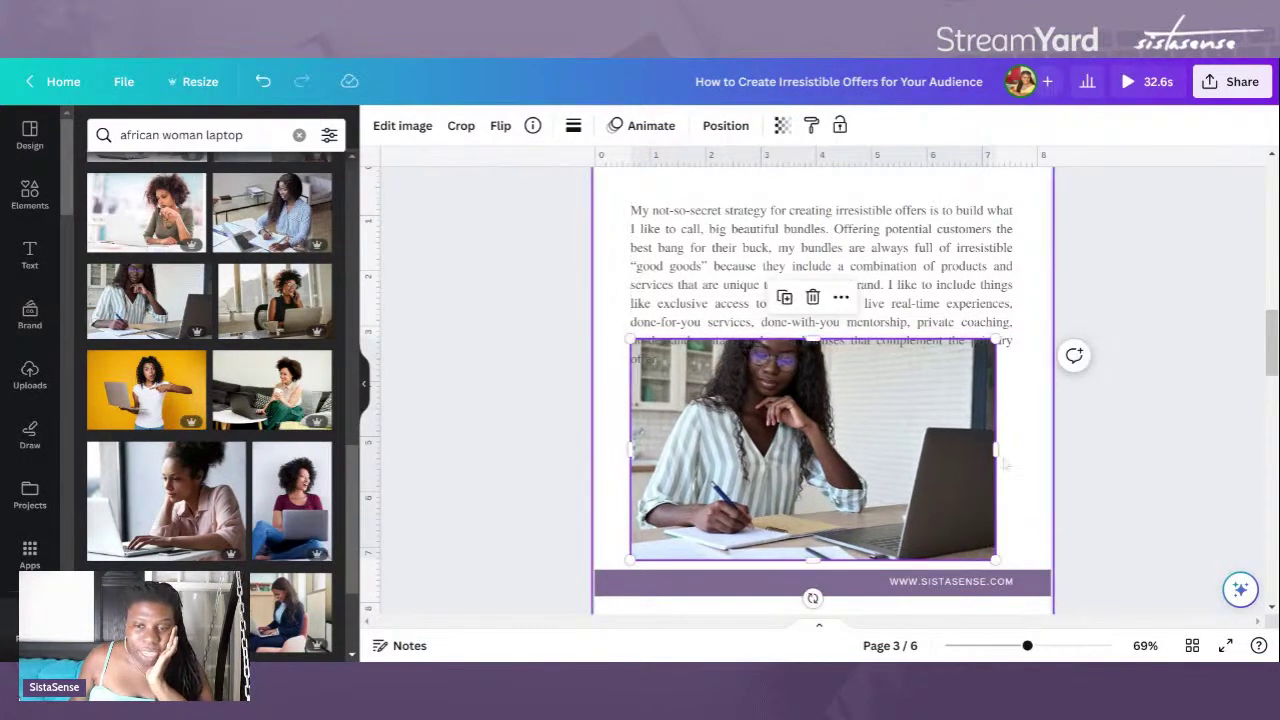
# Step: Widen the page 3 photo to the text column's width and crop its upper edge so it starts below the paragraph
pyautogui.moveTo(1000, 446); pyautogui.dragTo(1014, 448)
pyautogui.moveTo(825, 352); pyautogui.dragTo(831, 384)
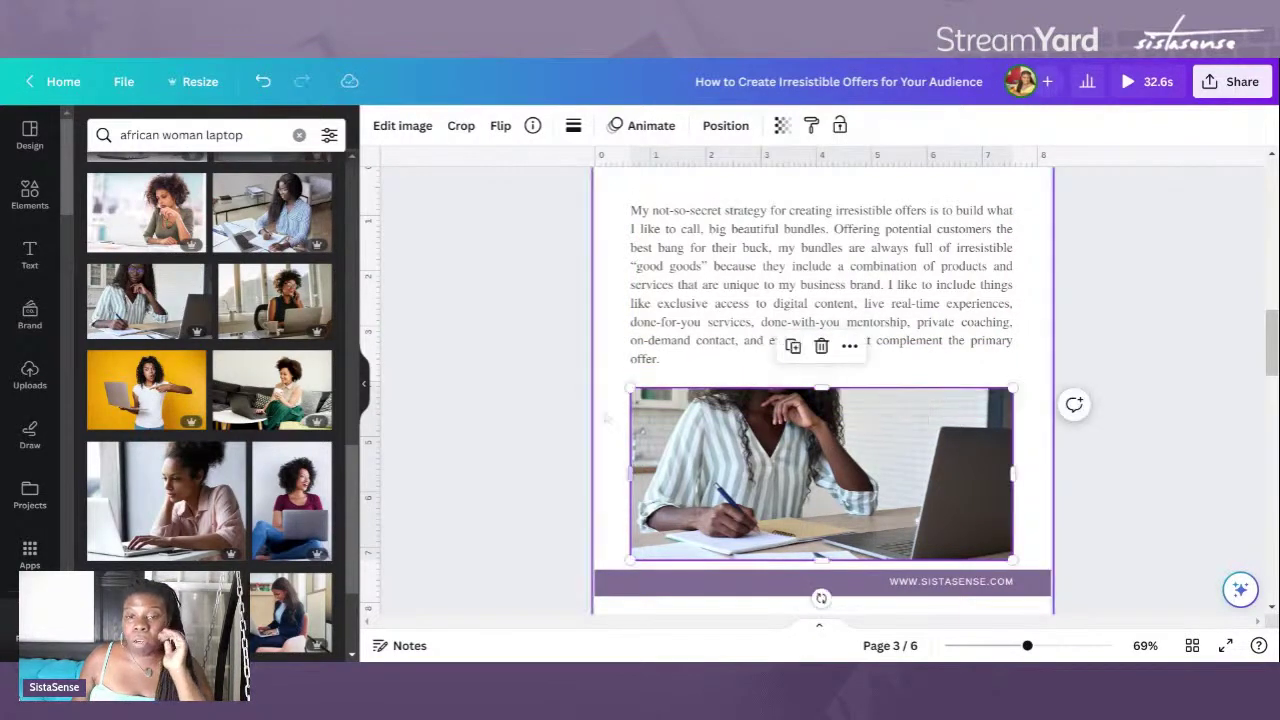
pyautogui.click(603, 420)
# Step: Reposition the page 3 photo inside its crop frame so the woman's face shows
pyautogui.click(745, 500)
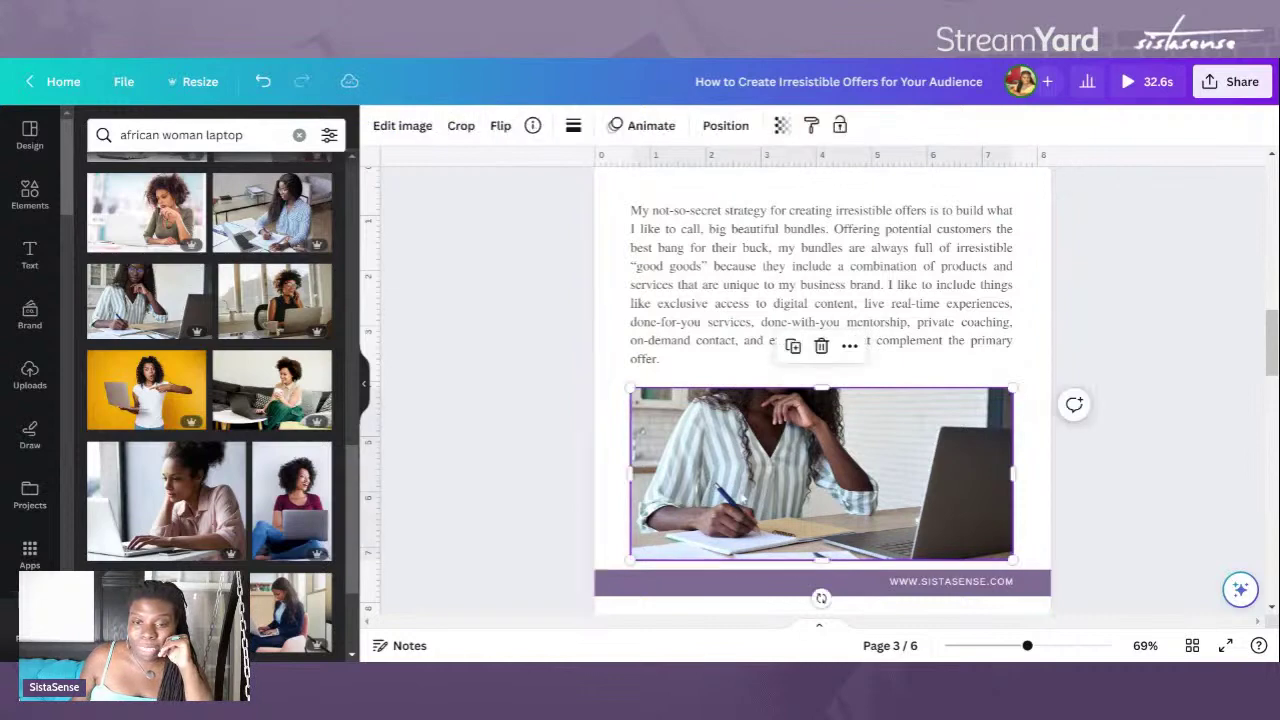
pyautogui.doubleClick(745, 500)
pyautogui.moveTo(752, 465); pyautogui.dragTo(766, 522)
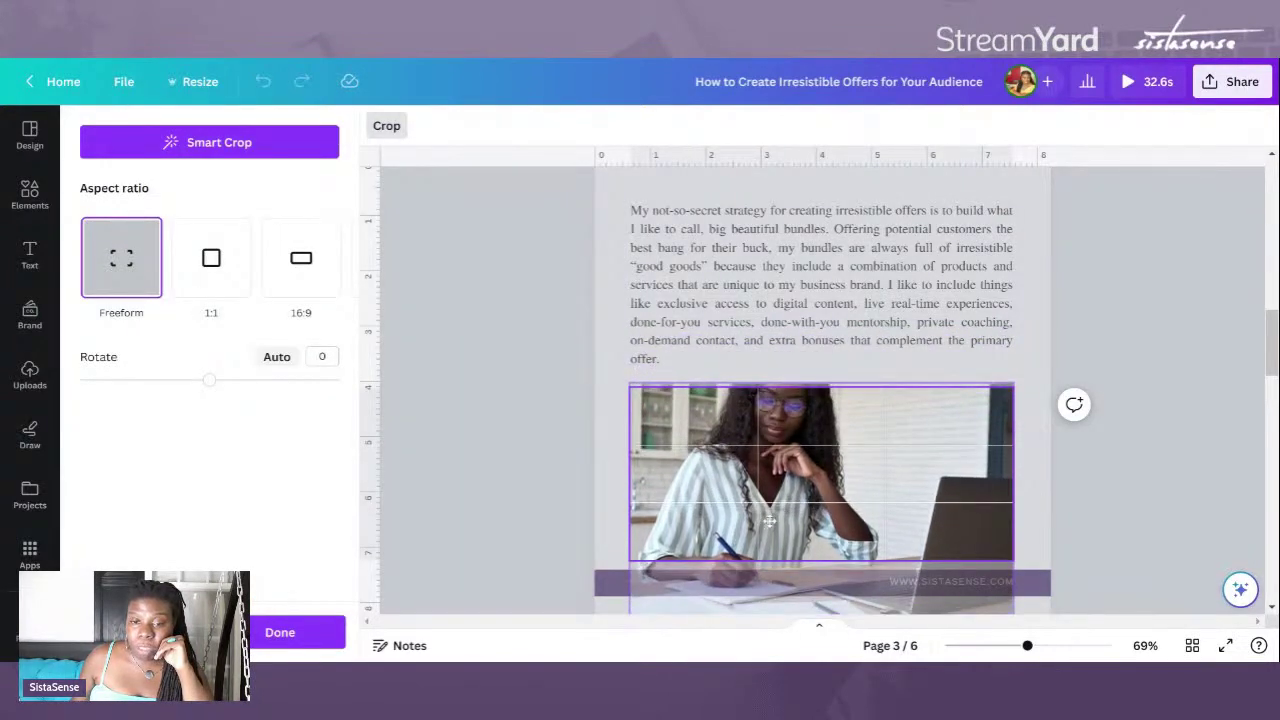
pyautogui.click(609, 474)
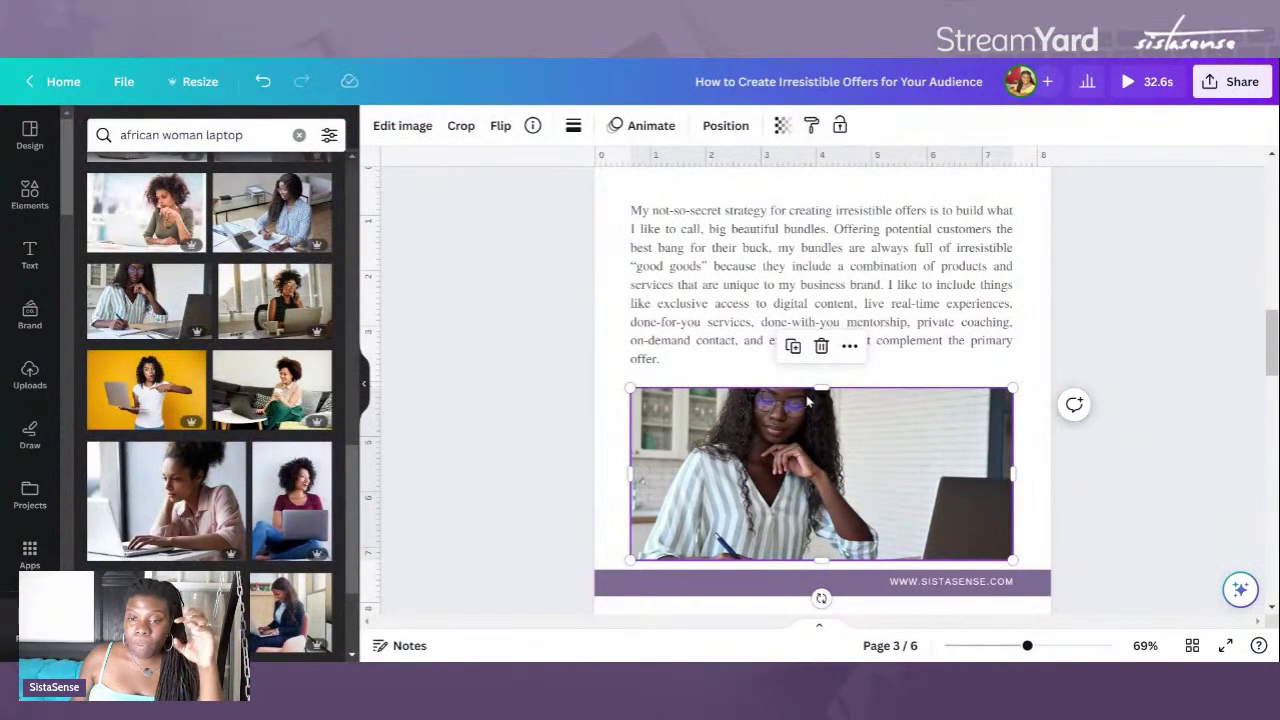
pyautogui.moveTo(820, 388); pyautogui.dragTo(820, 388)
pyautogui.click(593, 445)
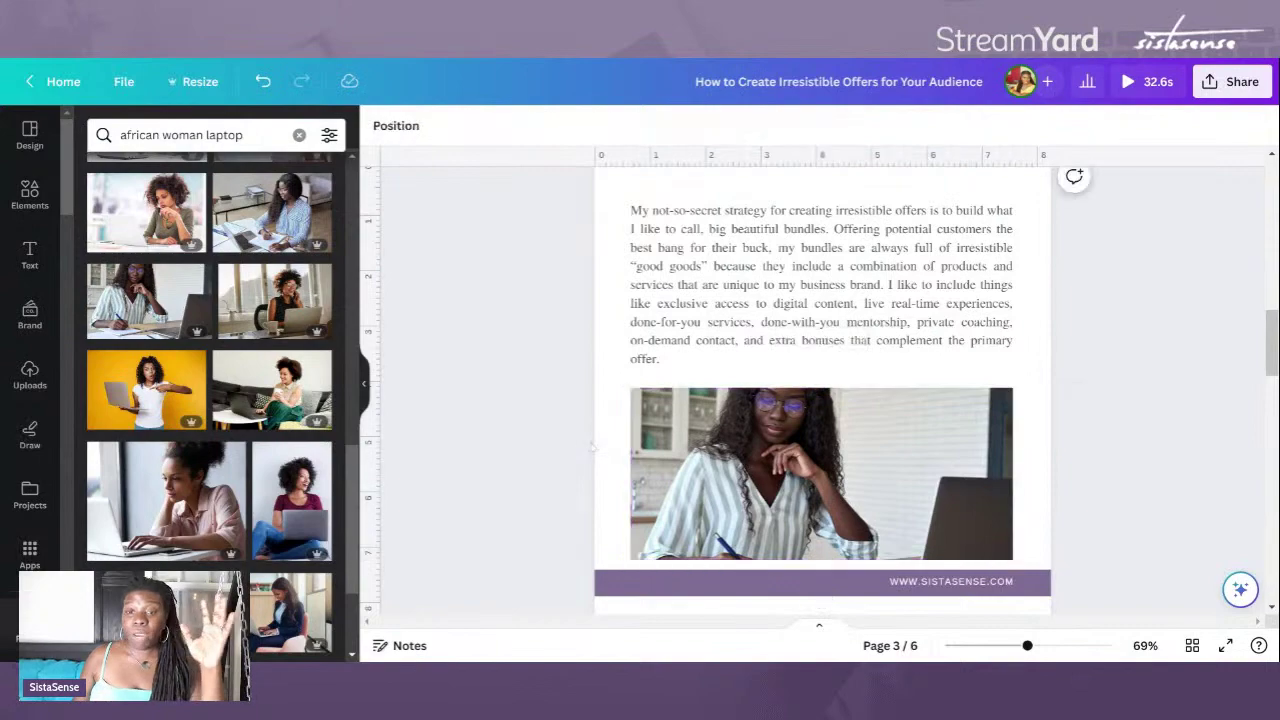
# Step: Recheck the page 3 photo in crop mode and view its placement above the footer
pyautogui.doubleClick(756, 476)
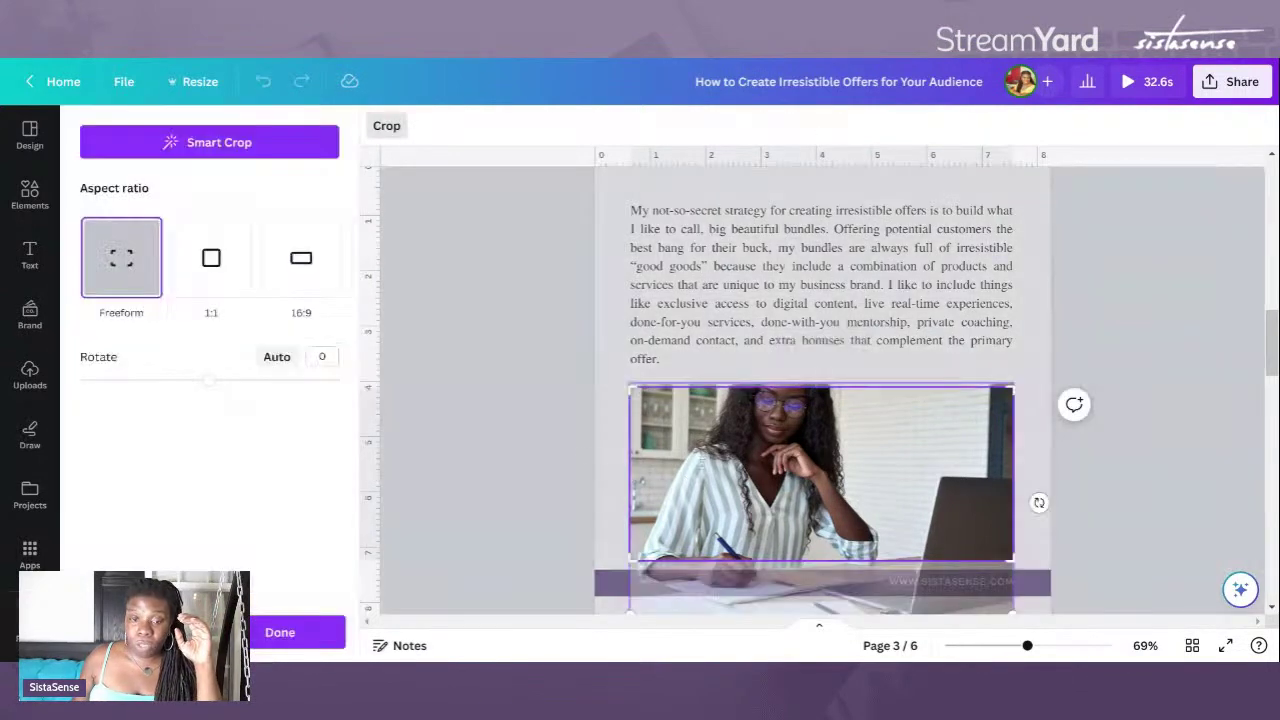
pyautogui.click(540, 440)
pyautogui.scroll(-2, 546, 433)
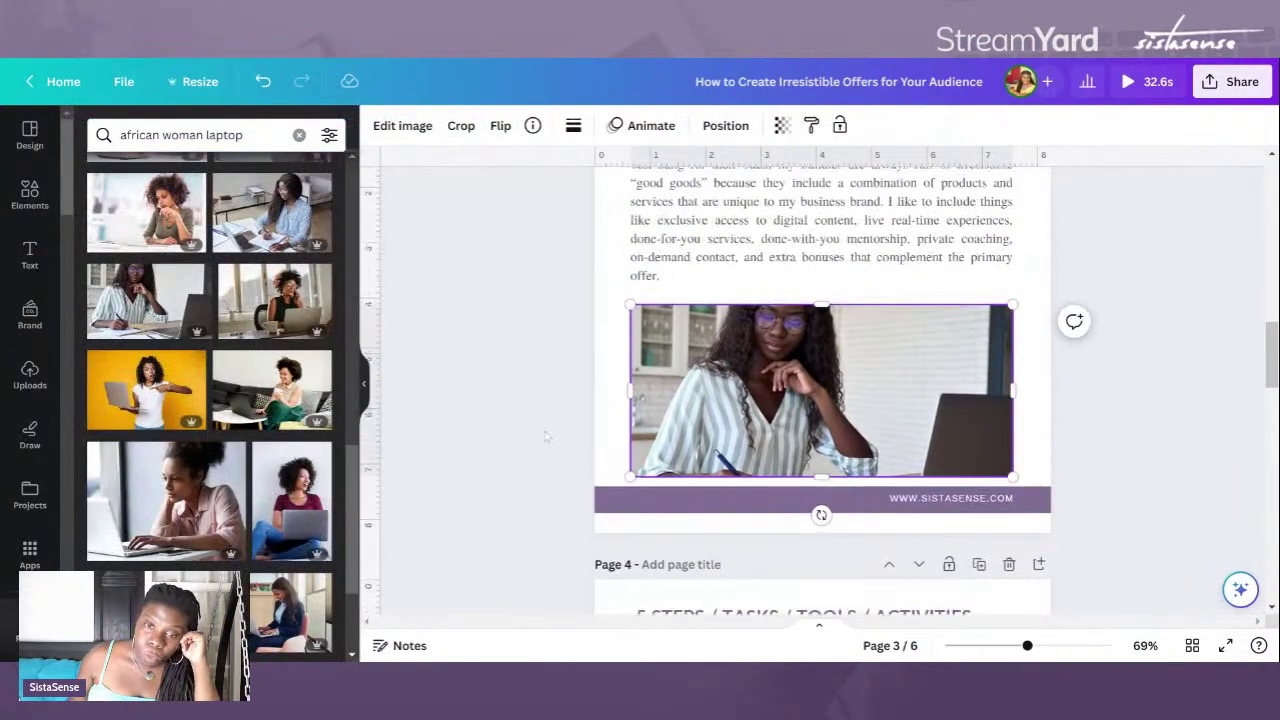
pyautogui.click(577, 425)
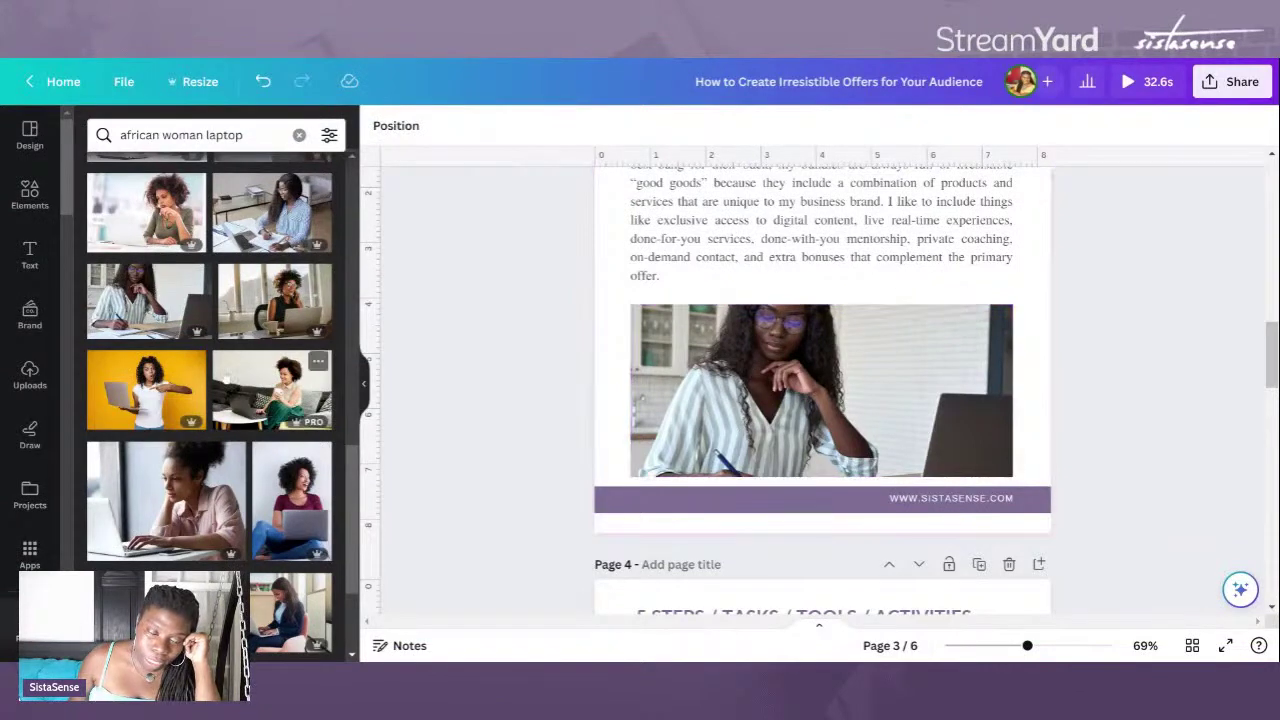
# Step: Try the photos of the woman in a knit sweater and the woman in red on the phone in page 3's picture
pyautogui.scroll(-2, 230, 385)
pyautogui.scroll(-3, 224, 372)
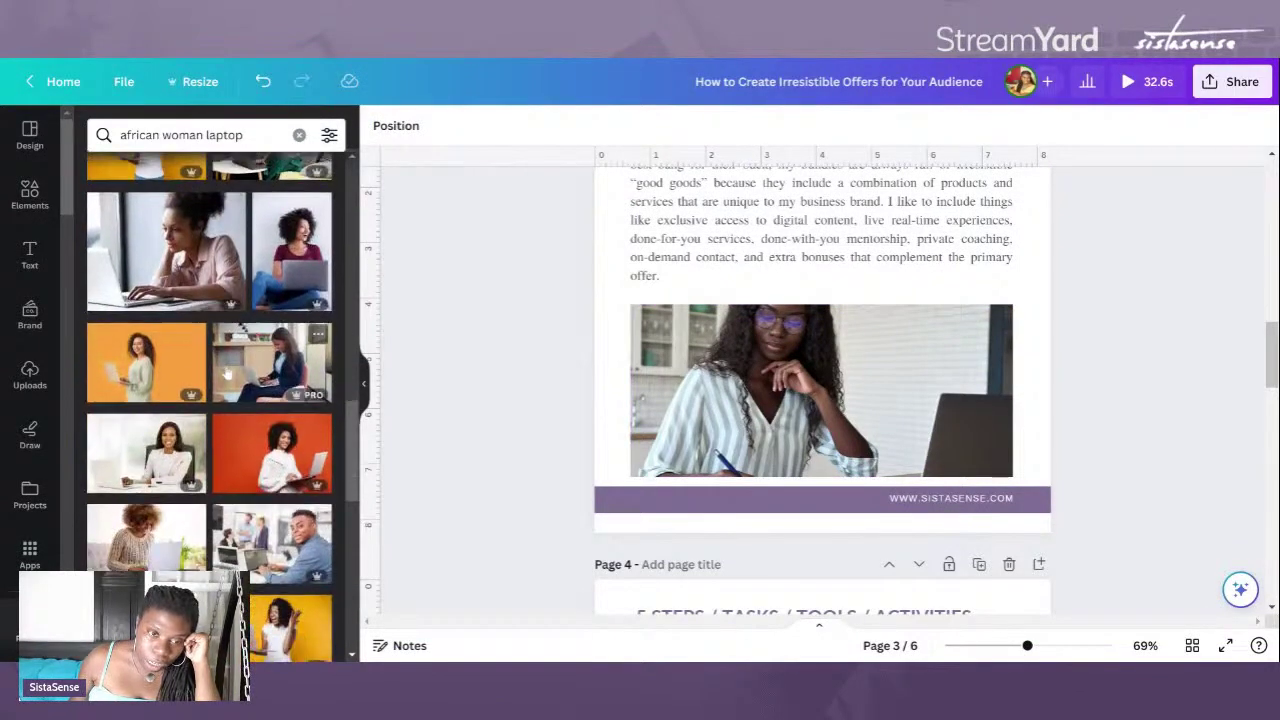
pyautogui.scroll(-1, 200, 300)
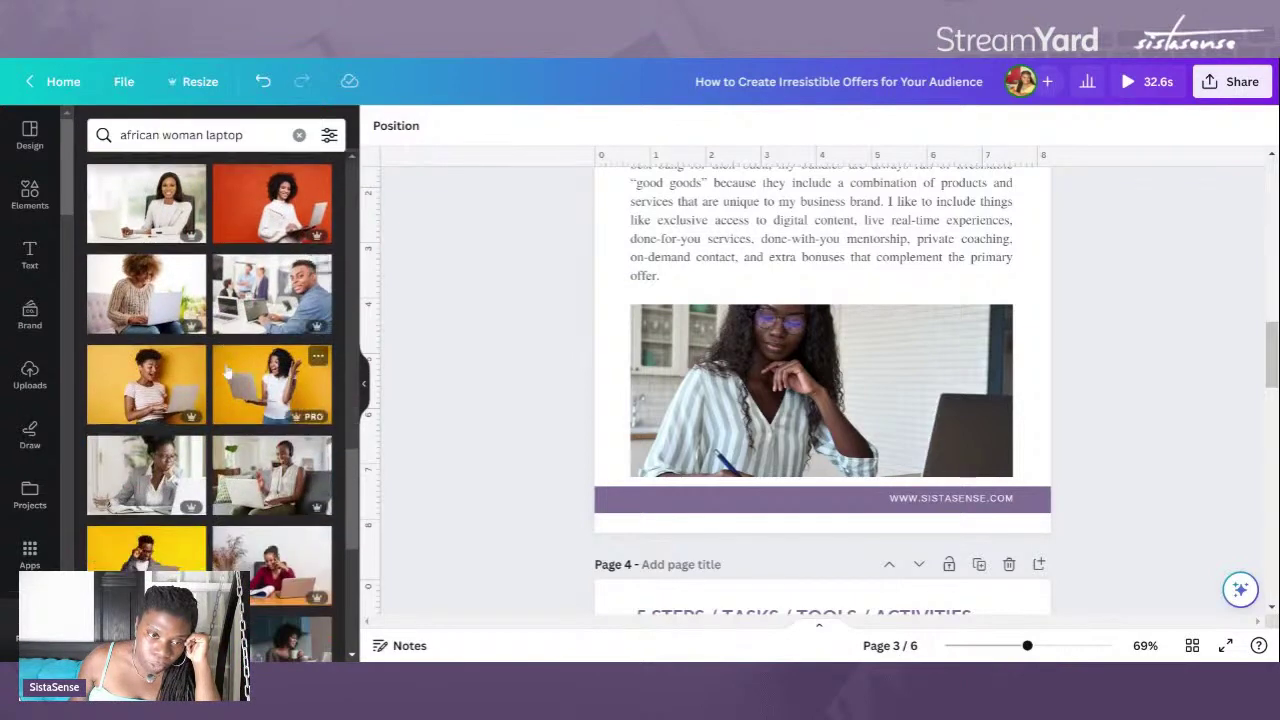
pyautogui.click(184, 277)
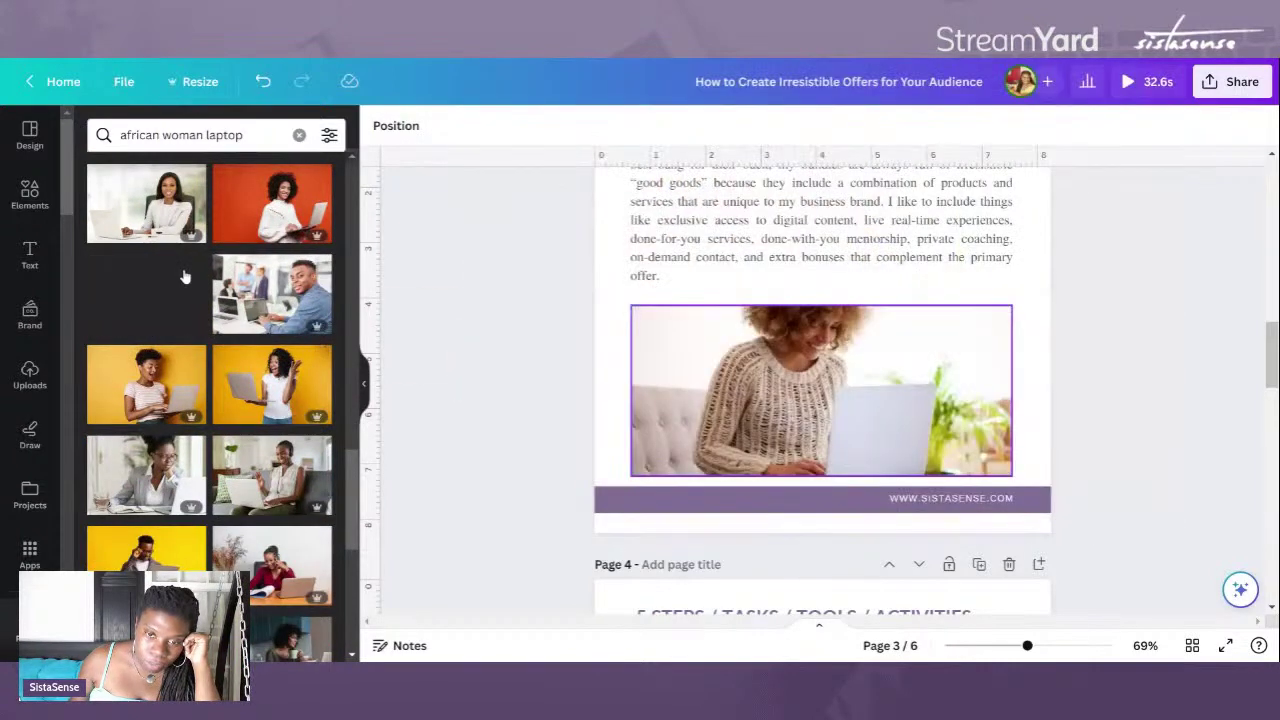
pyautogui.scroll(-3, 190, 300)
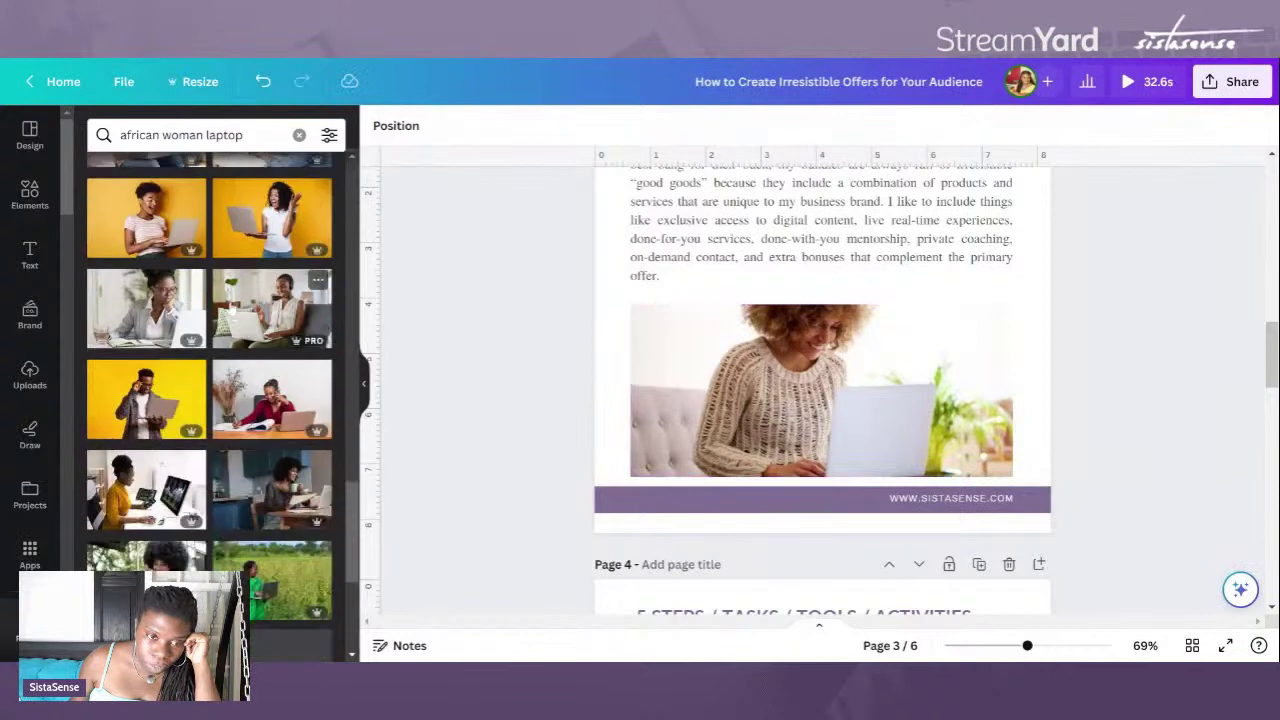
pyautogui.moveTo(270, 400); pyautogui.dragTo(642, 405)
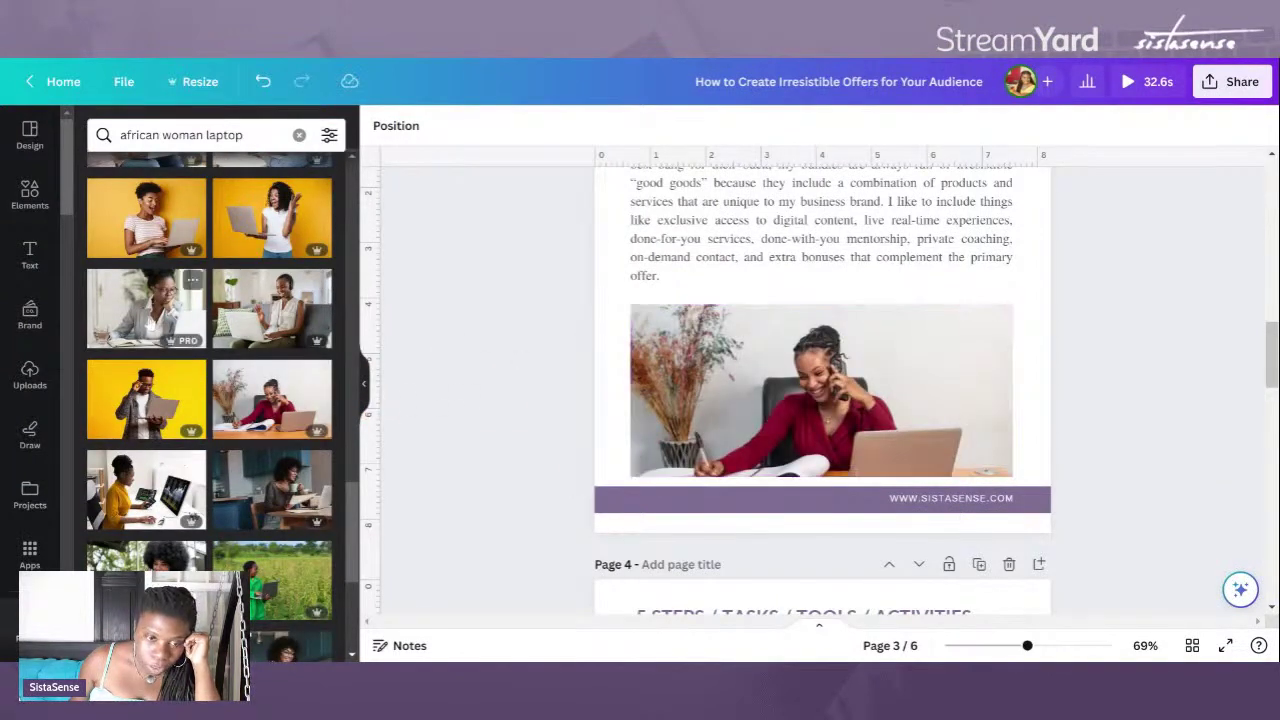
# Step: Replace the page 3 photo with the kitchen shot of the woman holding a mug and papers, and extend its upper edge slightly
pyautogui.scroll(-3, 270, 322)
pyautogui.moveTo(271, 322); pyautogui.dragTo(858, 345)
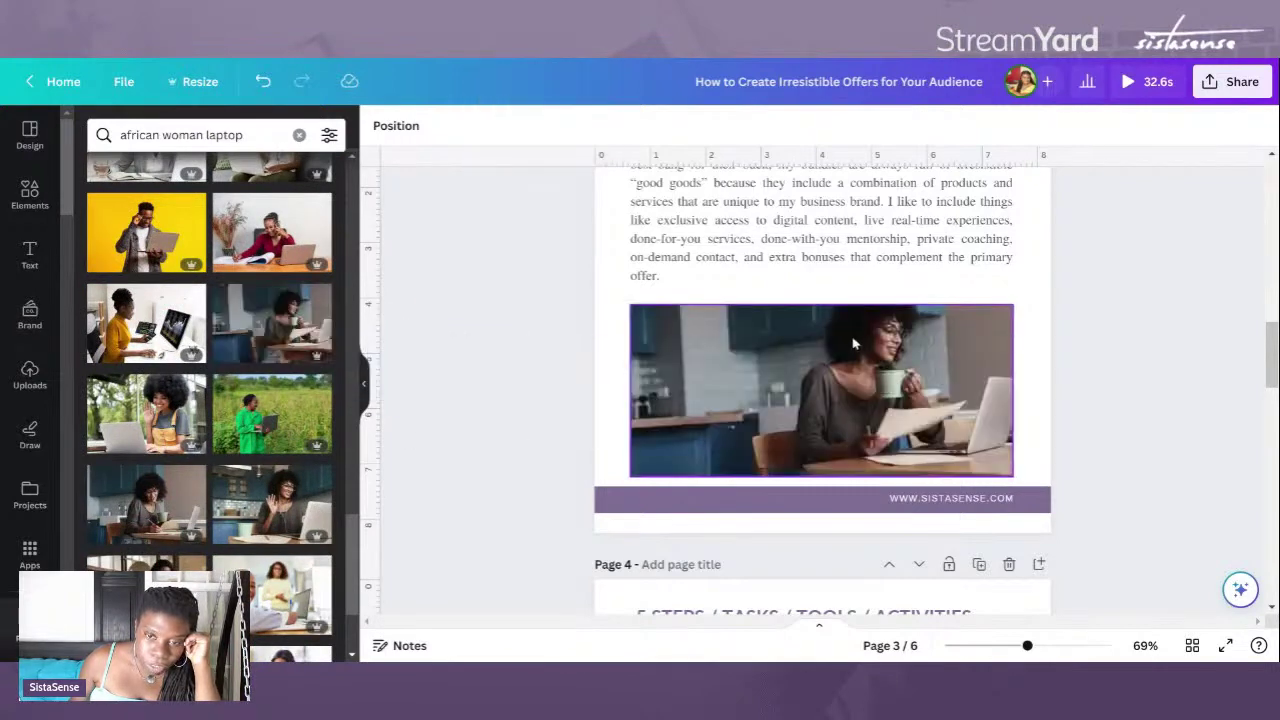
pyautogui.moveTo(812, 303); pyautogui.dragTo(810, 296)
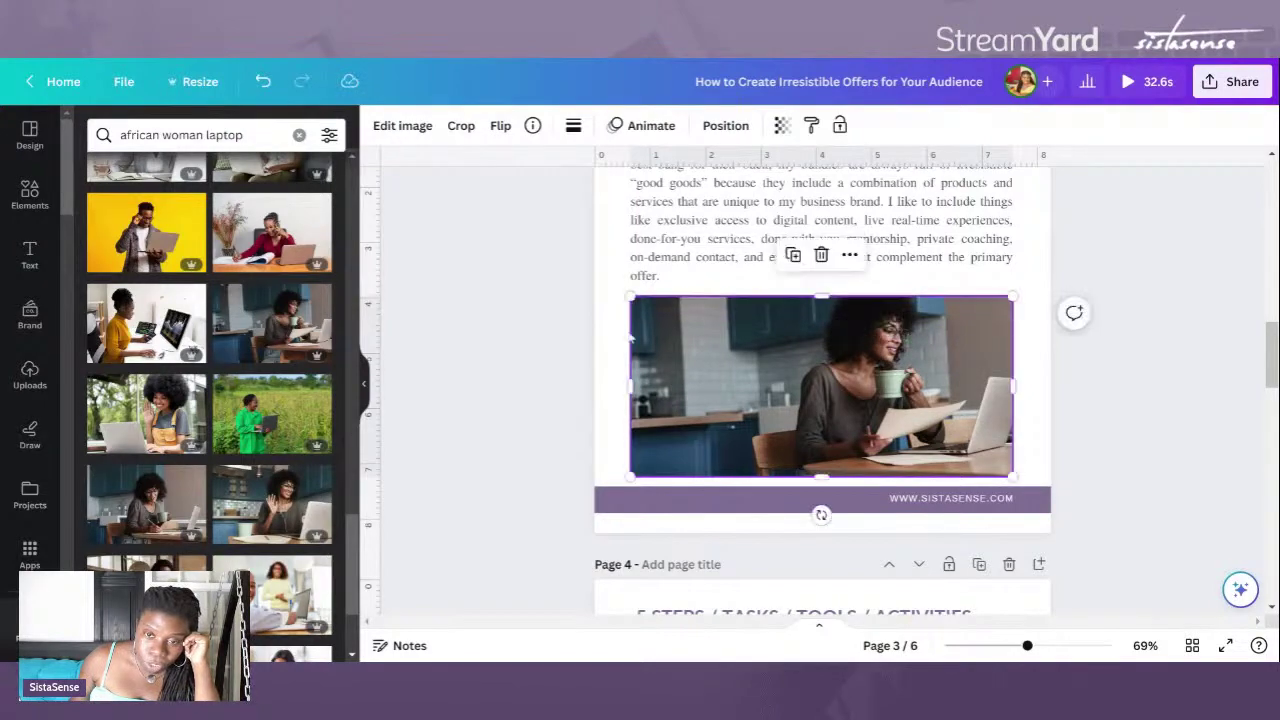
pyautogui.click(566, 350)
# Step: Duplicate the START HERE page and the photo page, and move one photo page directly after the first START HERE page
pyautogui.scroll(-1, 565, 350)
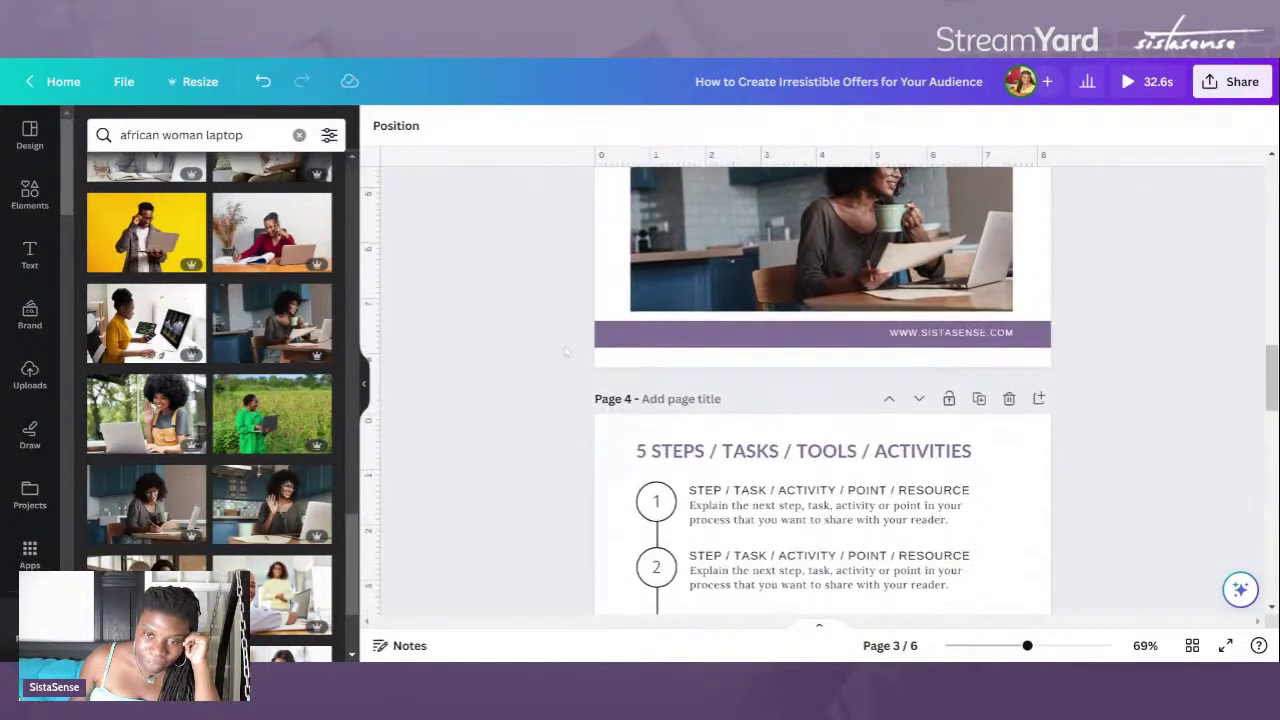
pyautogui.scroll(9, 566, 350)
pyautogui.scroll(1, 566, 352)
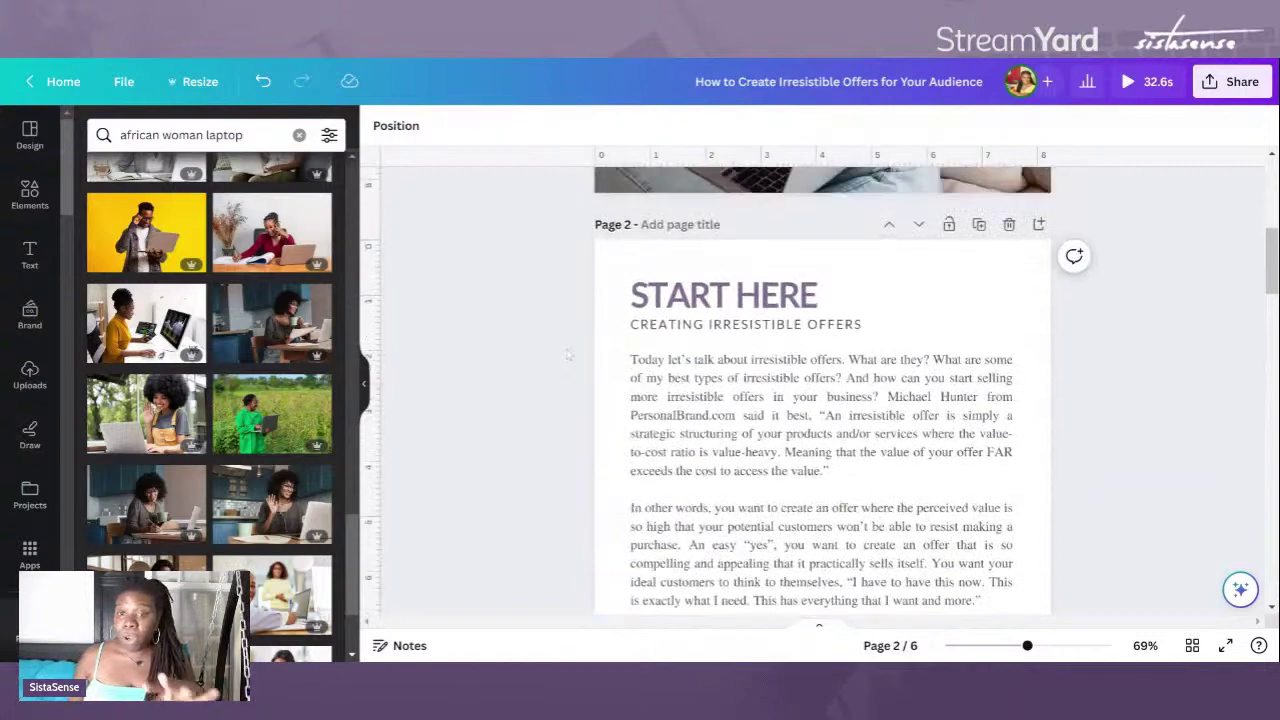
pyautogui.scroll(-4, 566, 352)
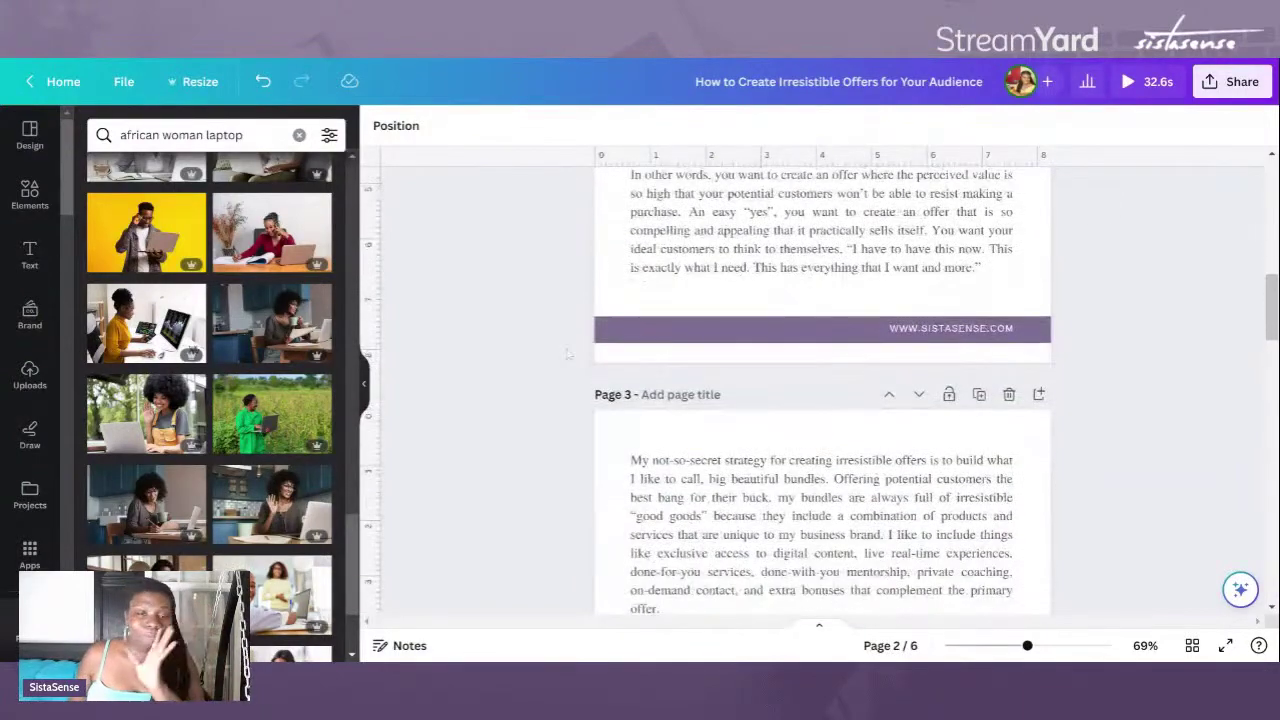
pyautogui.scroll(4, 566, 352)
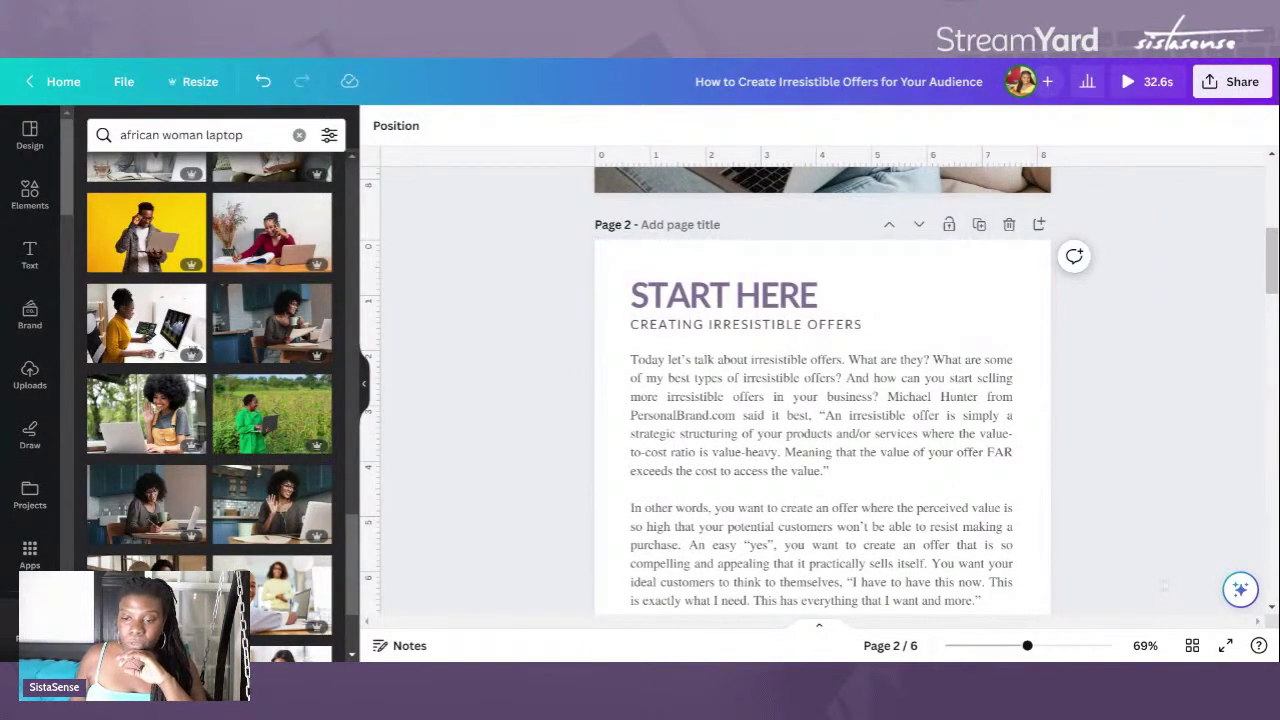
pyautogui.click(1193, 646)
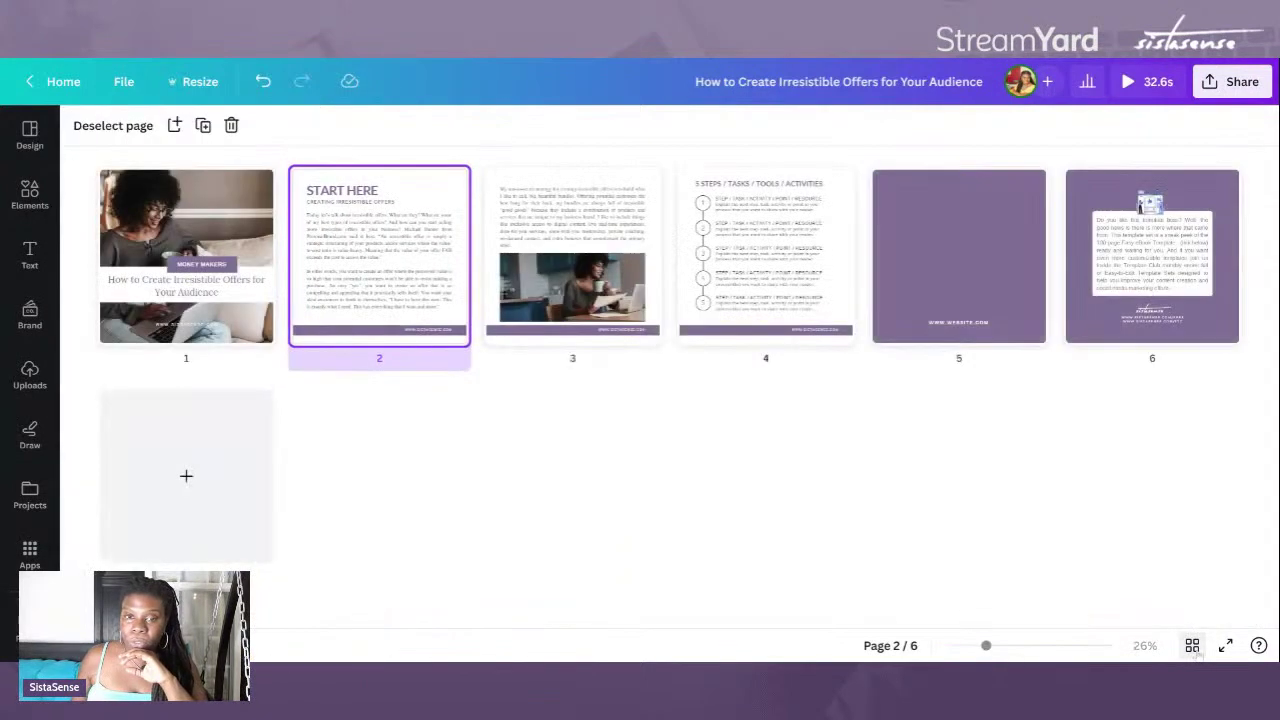
pyautogui.rightClick(430, 246)
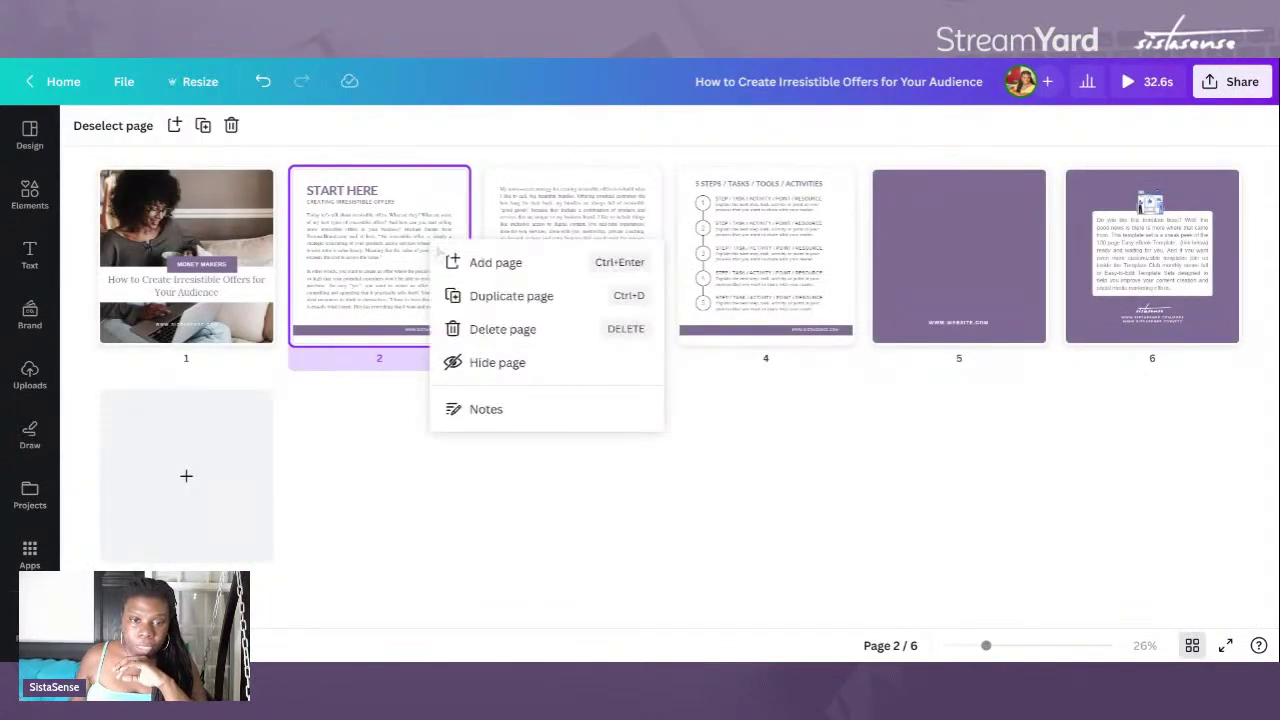
pyautogui.click(488, 295)
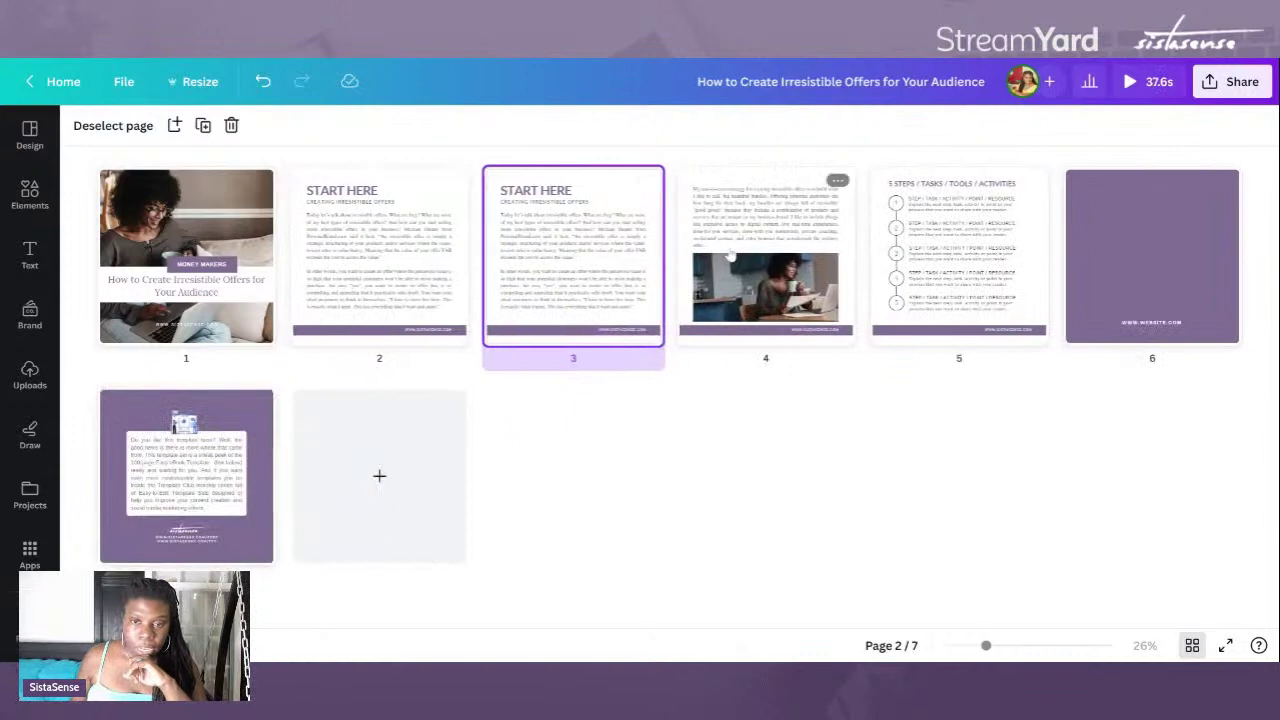
pyautogui.rightClick(732, 246)
pyautogui.click(800, 300)
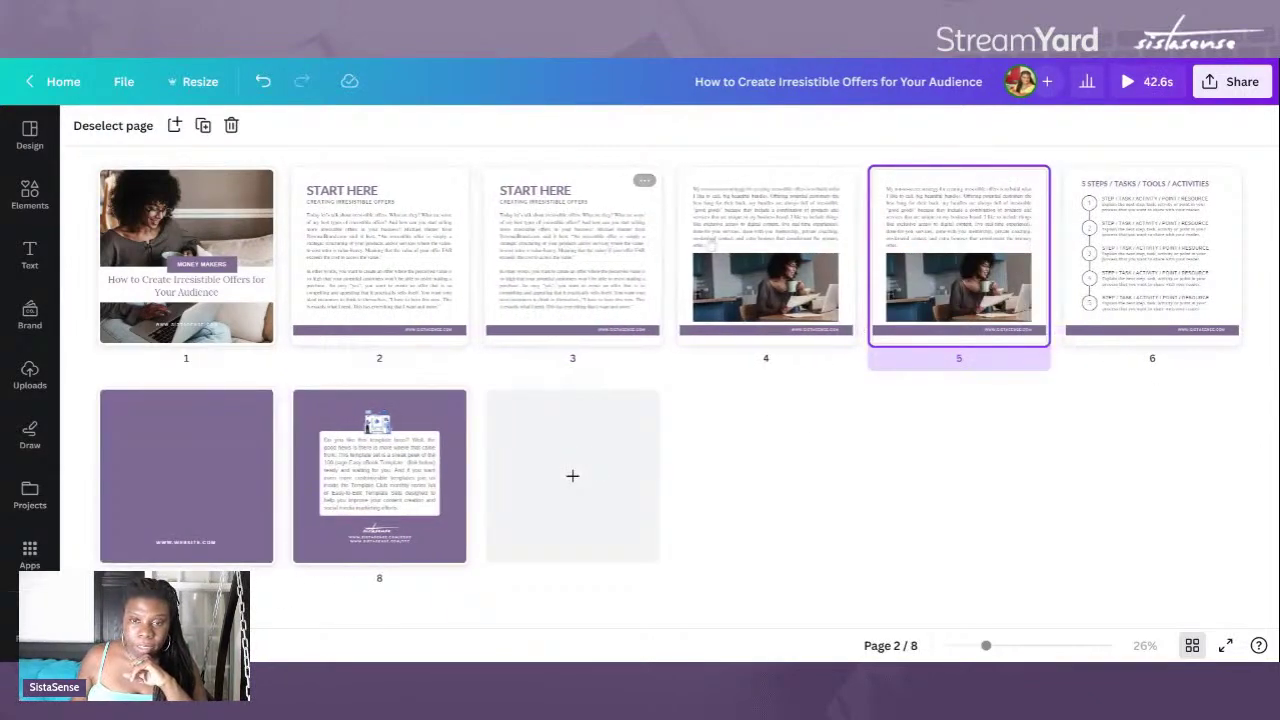
pyautogui.moveTo(706, 242); pyautogui.dragTo(489, 228)
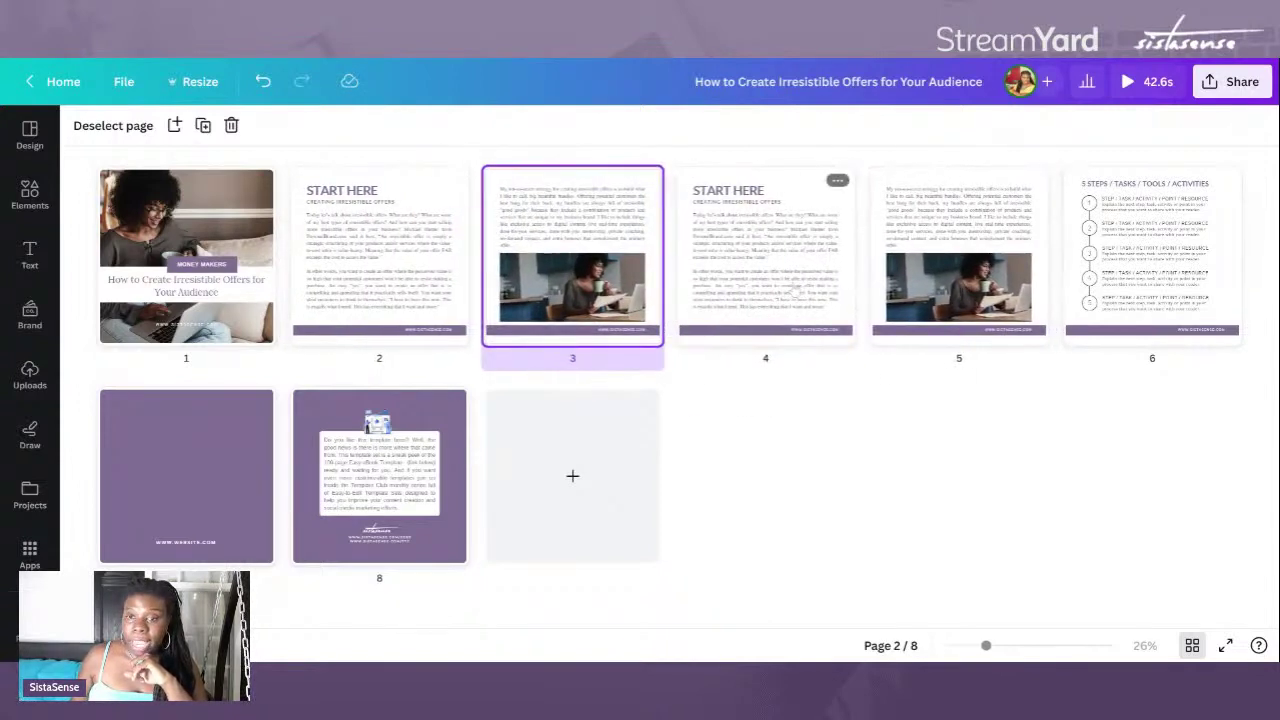
# Step: Delete the "5 STEPS / TASKS / TOOLS / ACTIVITIES" page and the final purple page with the template promotion text
pyautogui.click(790, 260)
pyautogui.click(962, 272)
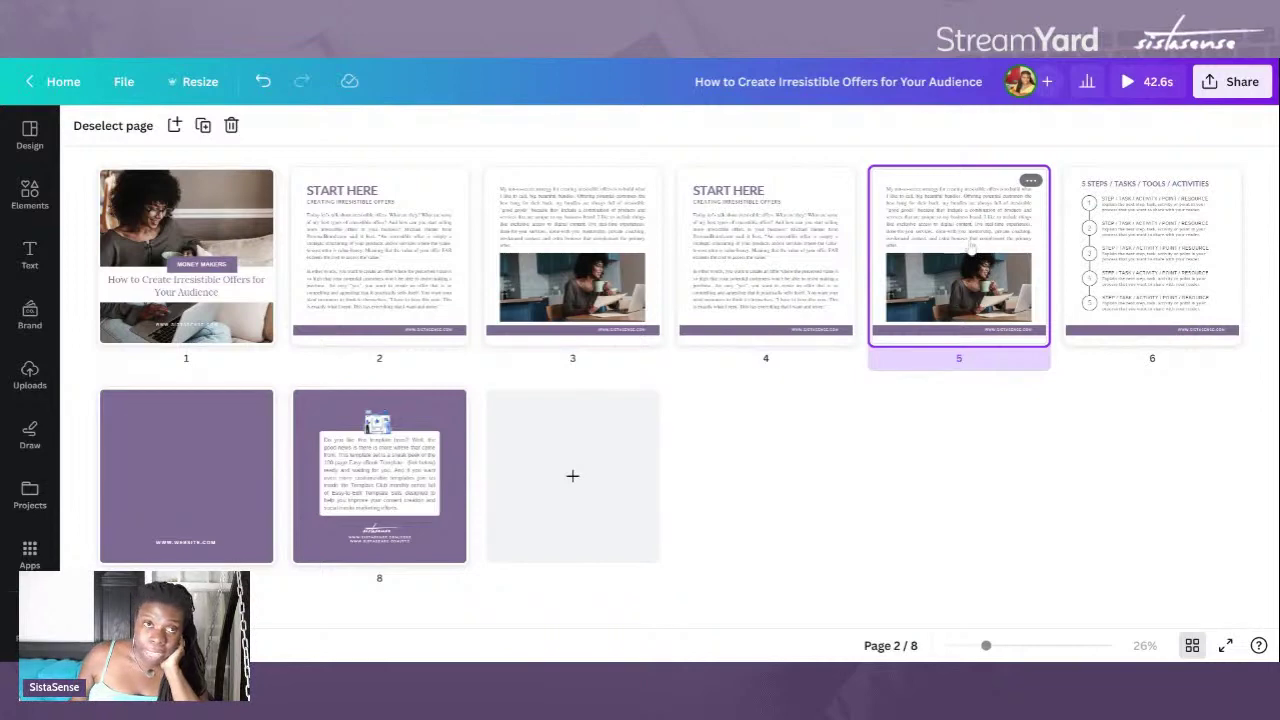
pyautogui.click(1145, 275)
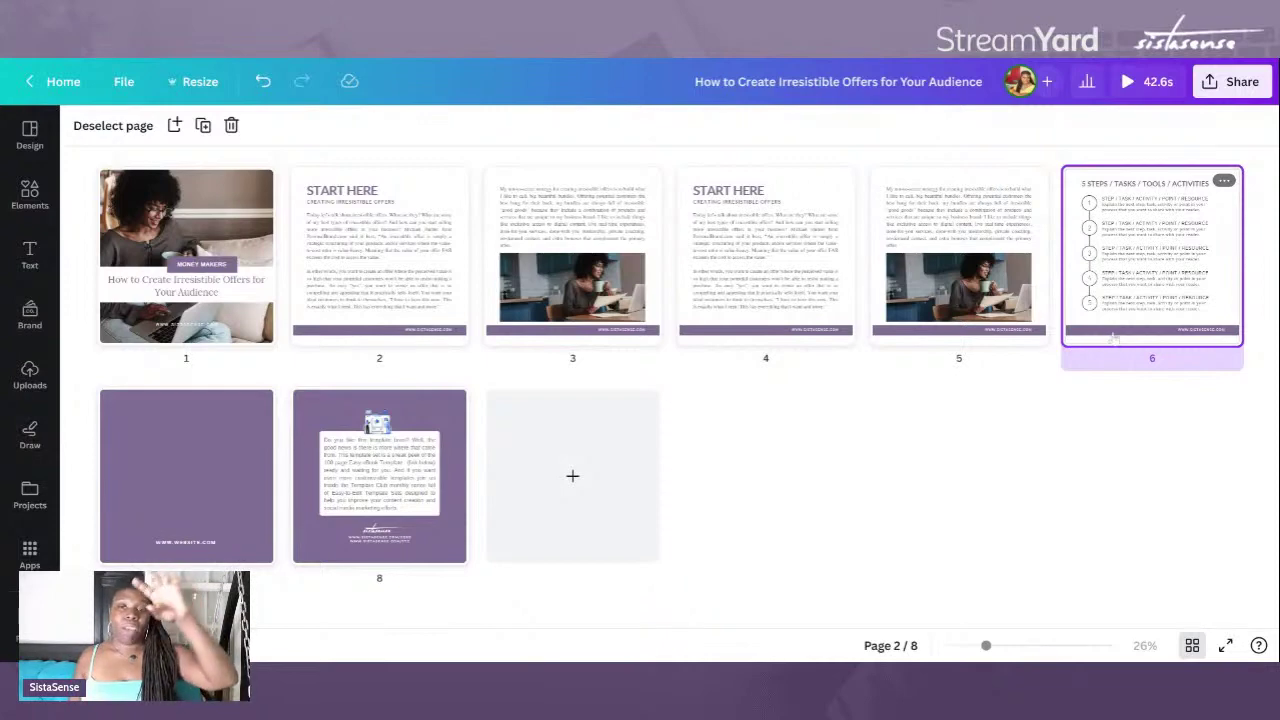
pyautogui.rightClick(1112, 264)
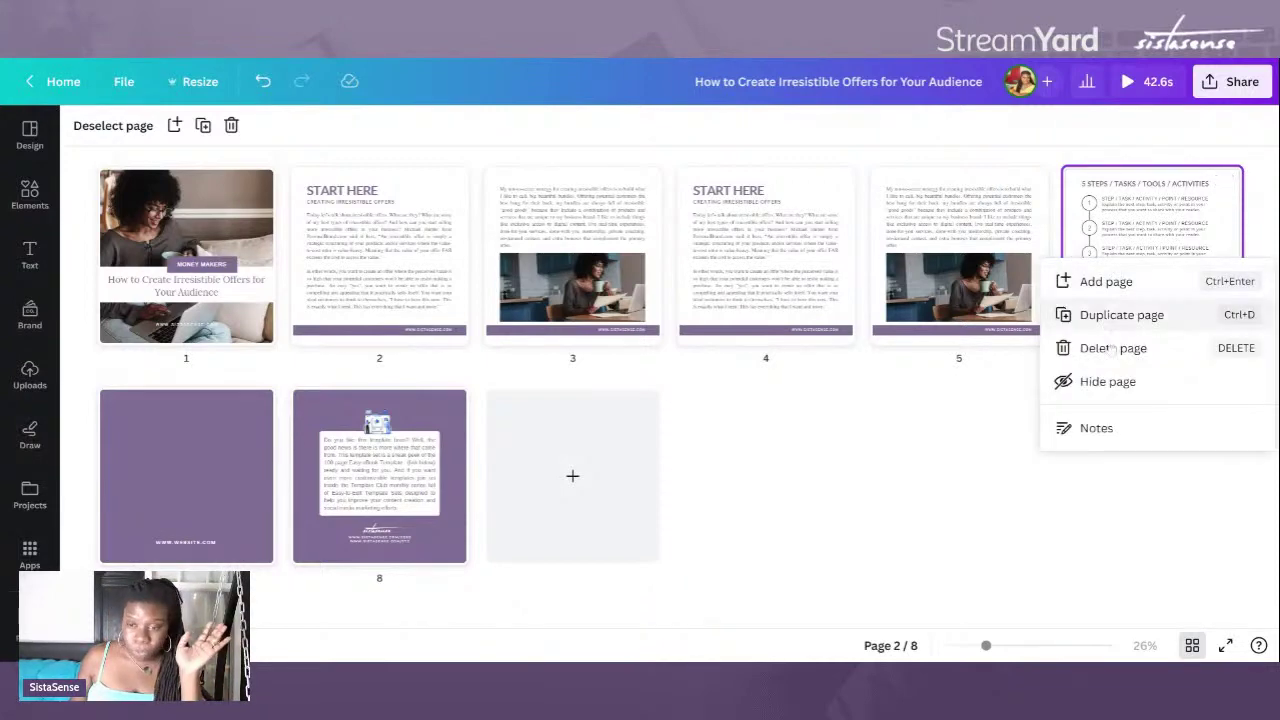
pyautogui.click(1100, 352)
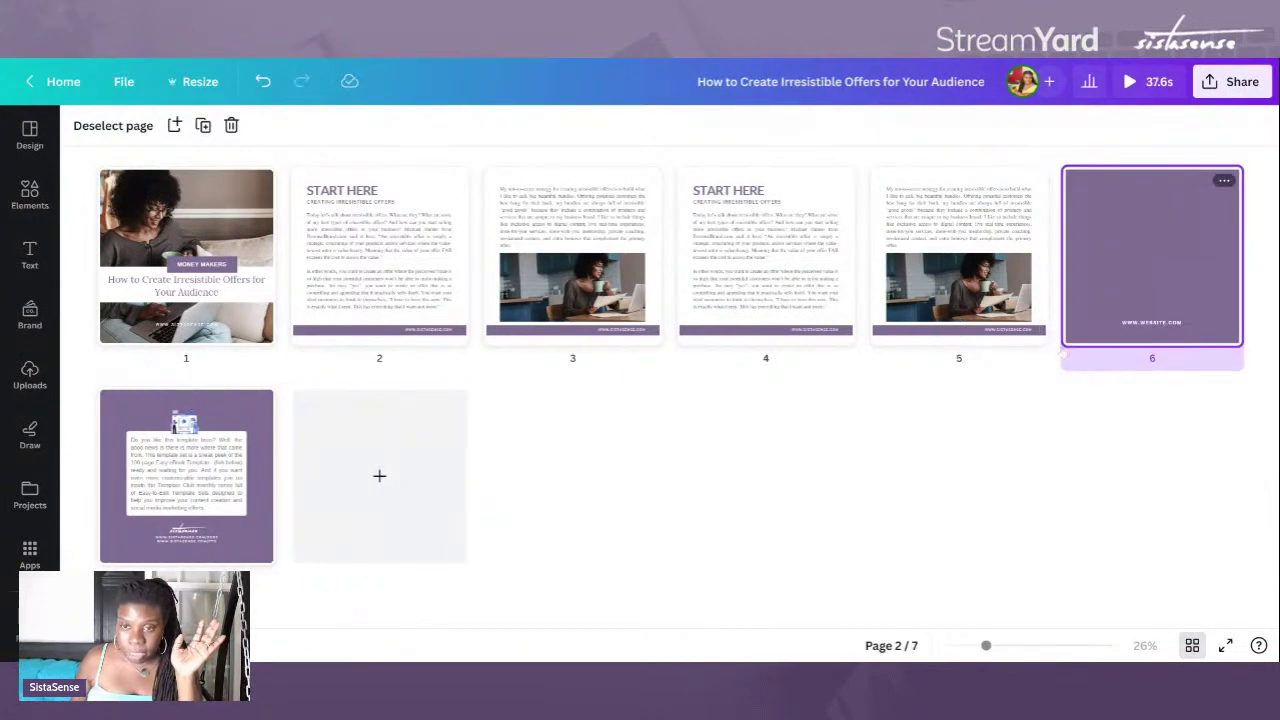
pyautogui.click(214, 419)
pyautogui.rightClick(214, 419)
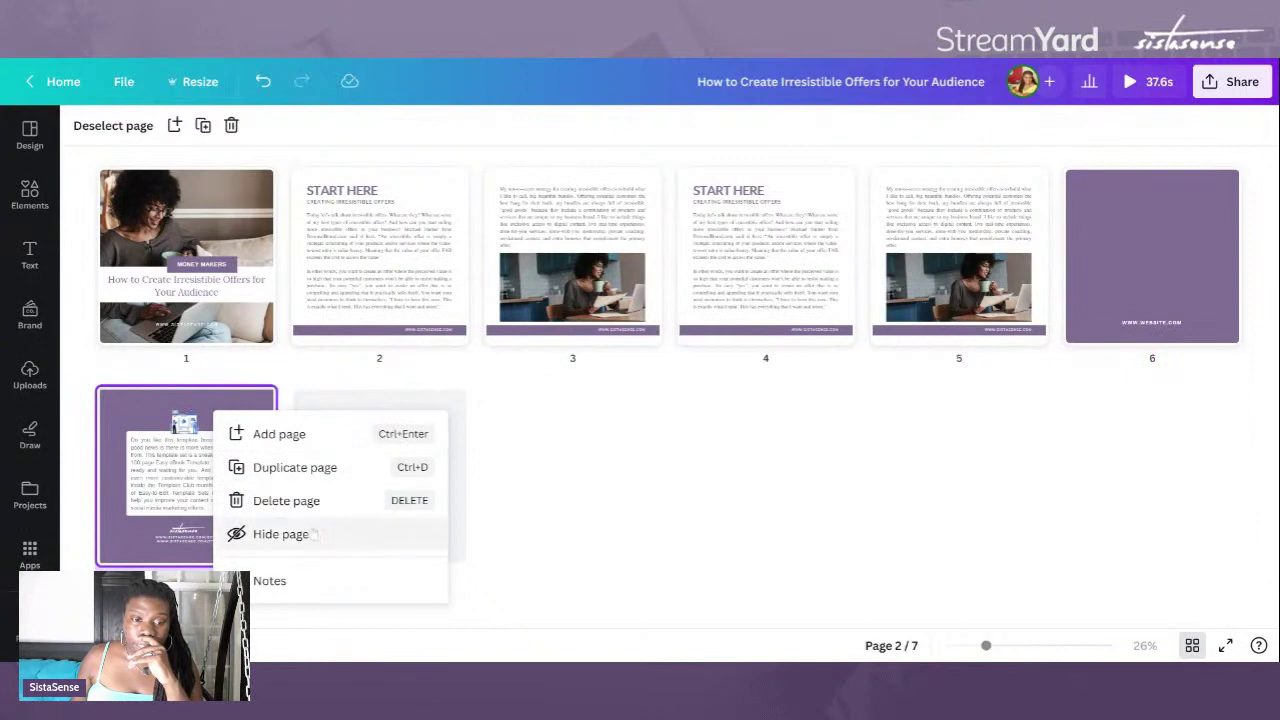
pyautogui.click(290, 501)
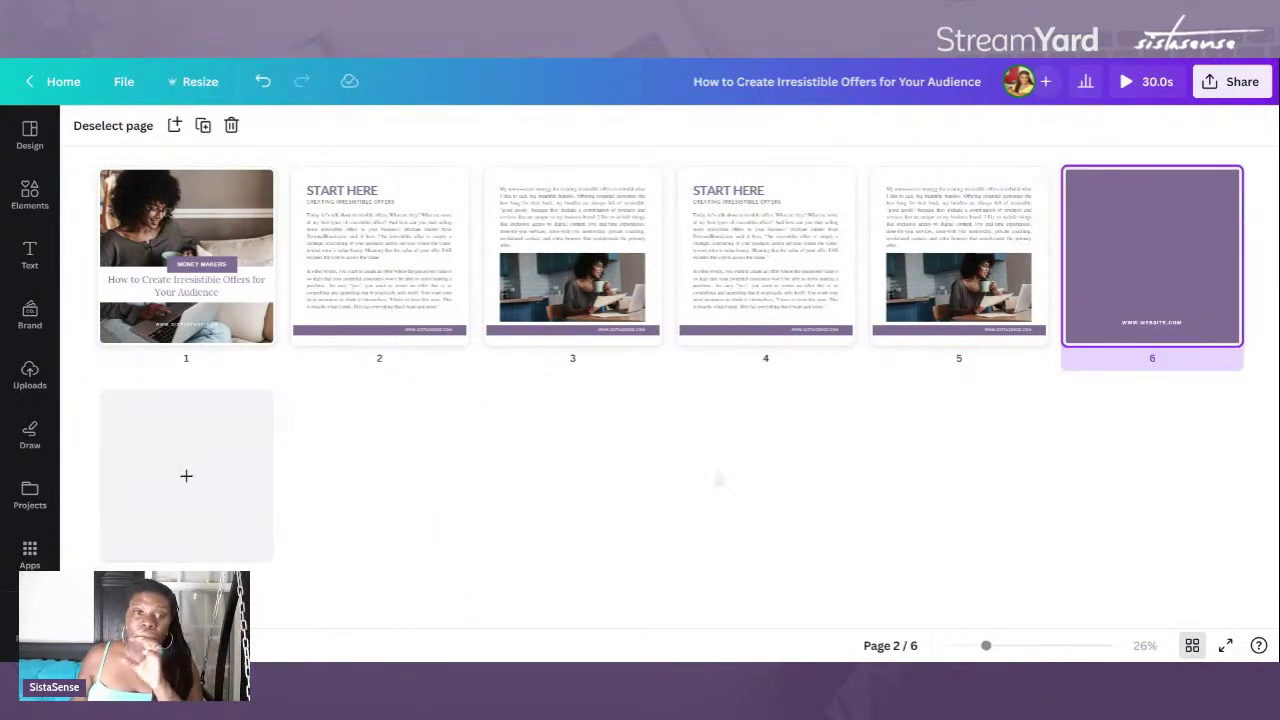
# Step: Open page 4 in the page editor, select its START HERE heading, and review the heading and text layout on page 2
pyautogui.click(760, 228)
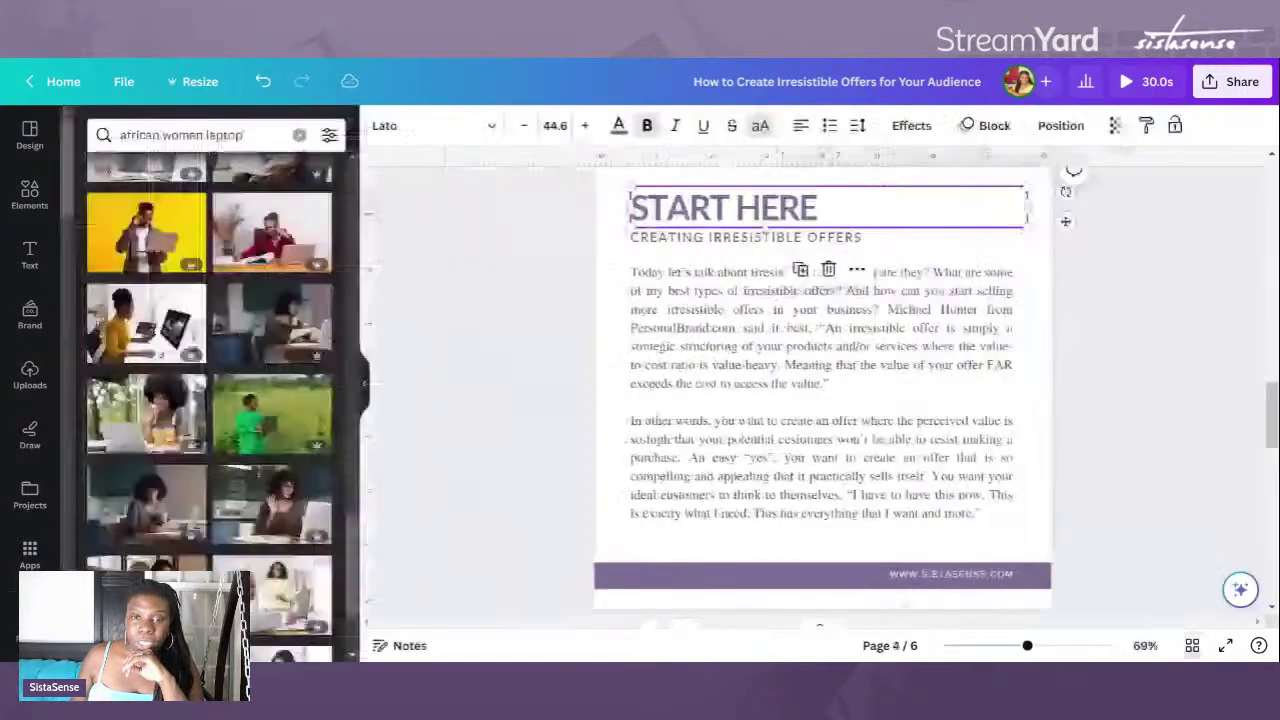
pyautogui.doubleClick(763, 228)
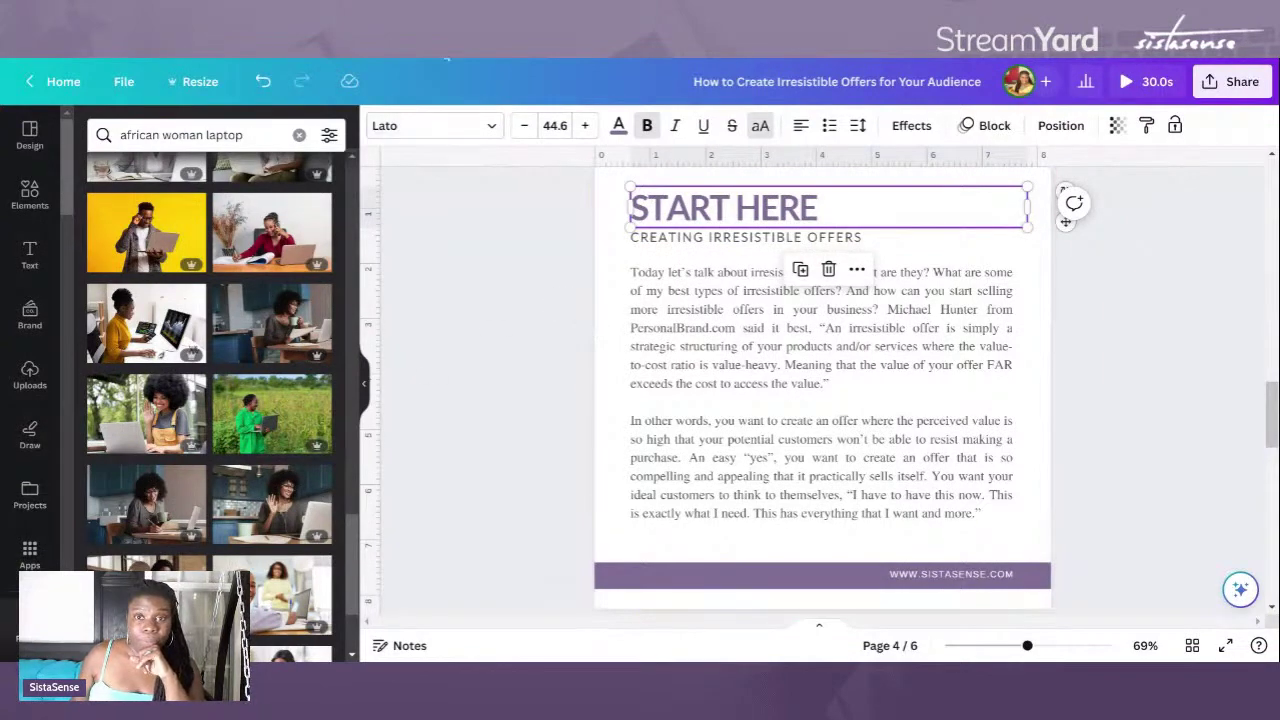
pyautogui.scroll(10, 583, 257)
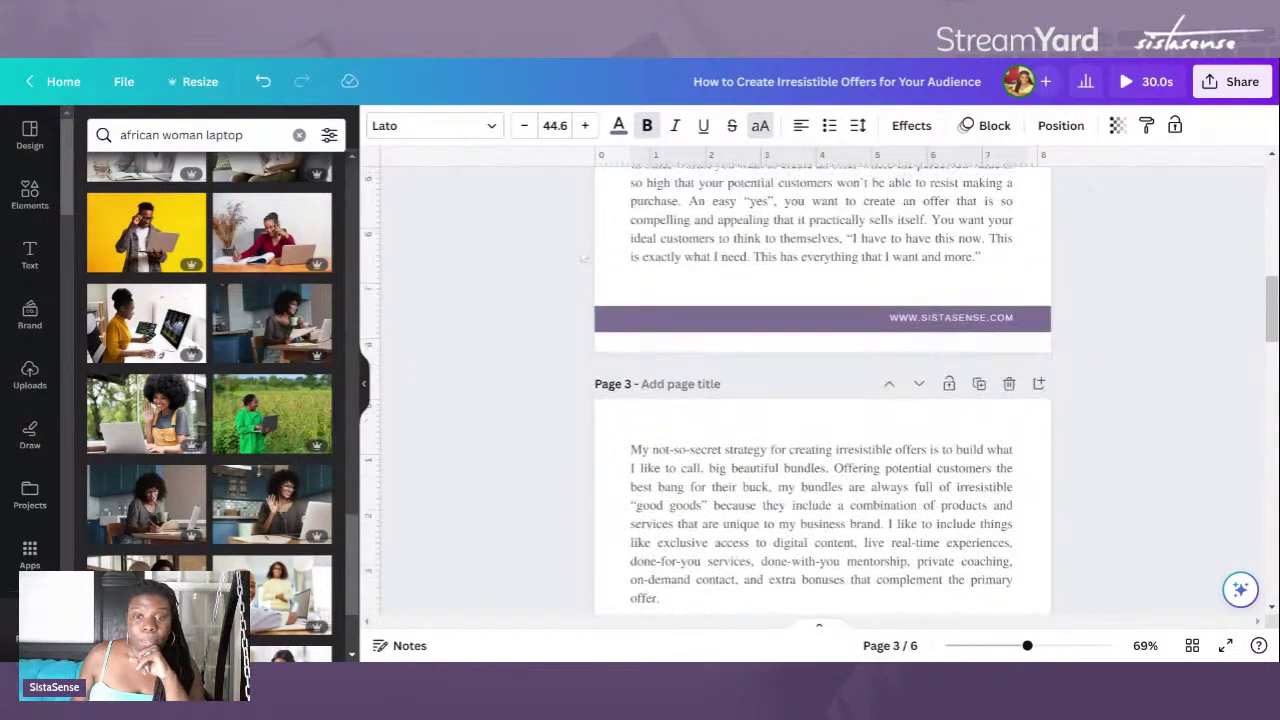
pyautogui.scroll(3, 582, 255)
pyautogui.scroll(-3, 583, 257)
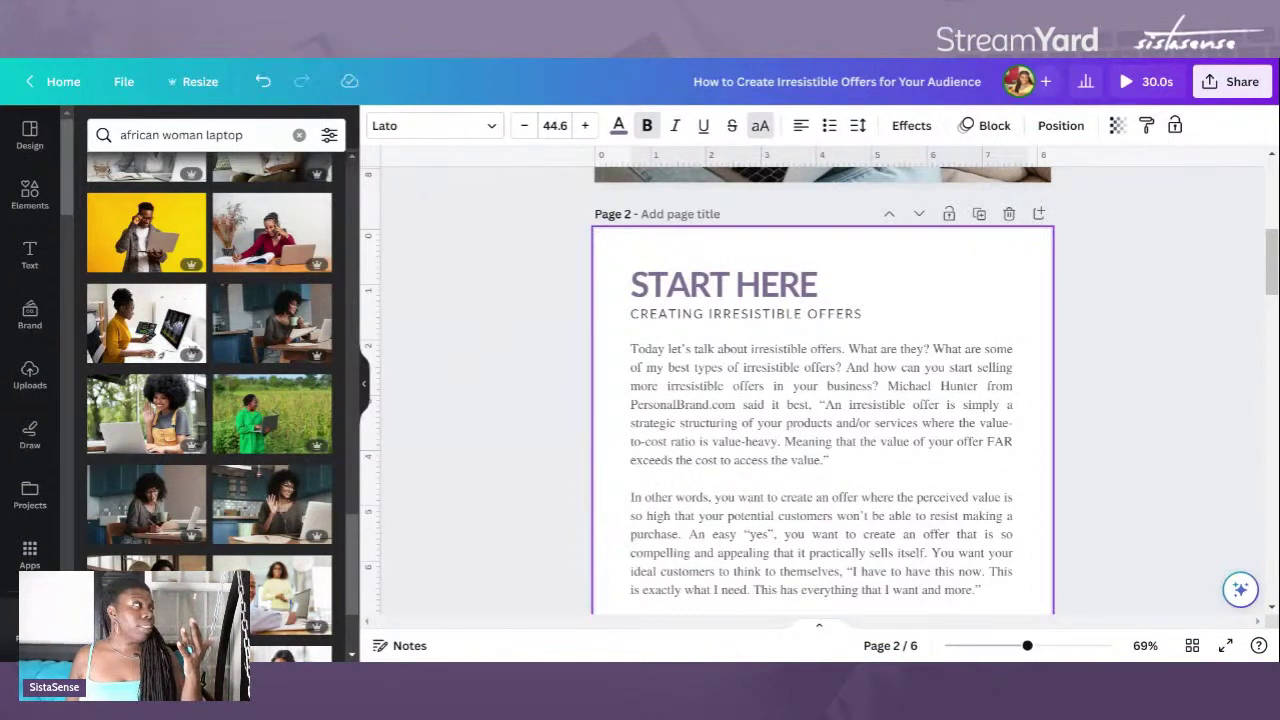
pyautogui.click(900, 382)
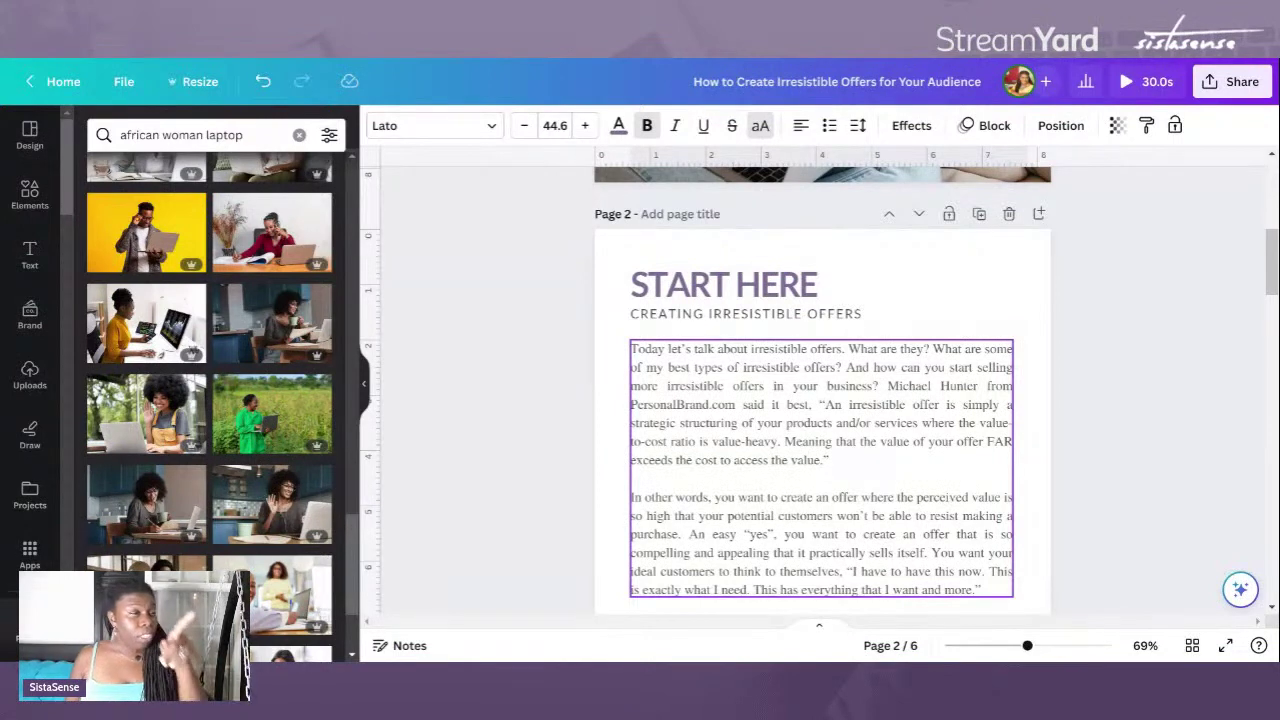
pyautogui.click(880, 339)
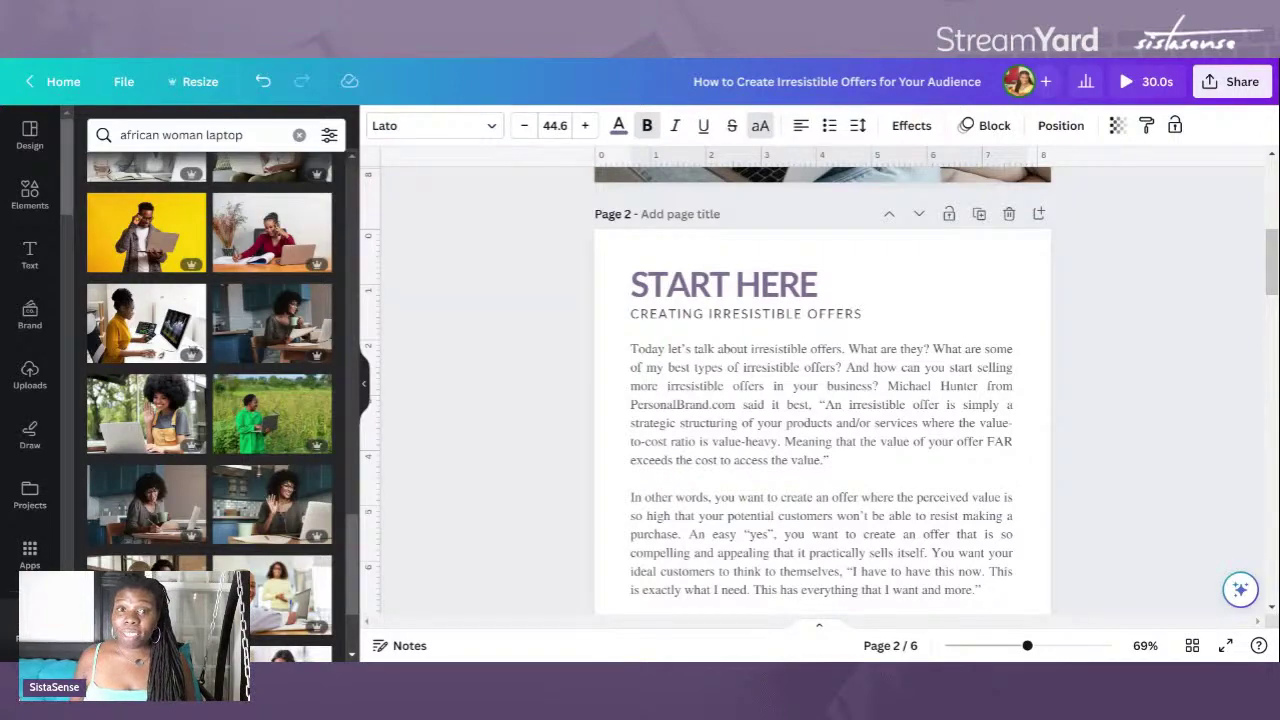
# Step: Switch to the blog post and select the words "Turn Your Skills into Irresistible Offers" in the #1 heading
pyautogui.hotkey('alt', 'Tab')
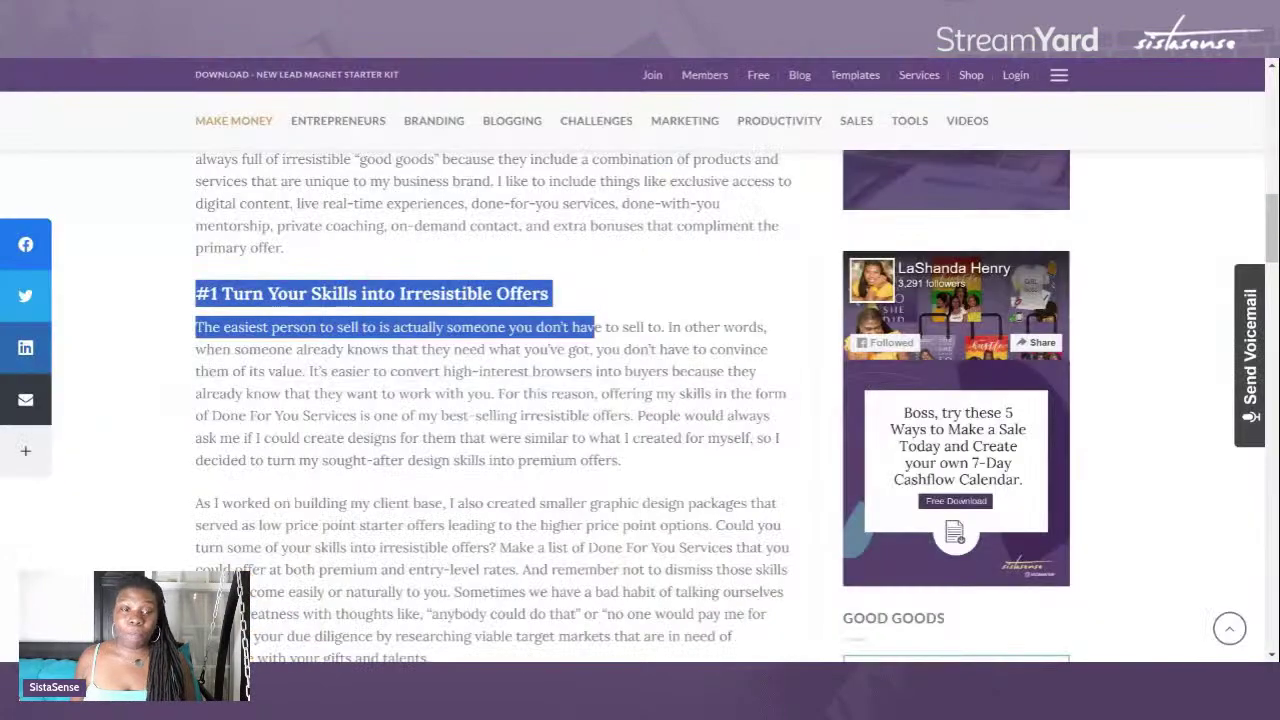
pyautogui.scroll(-1, 633, 406)
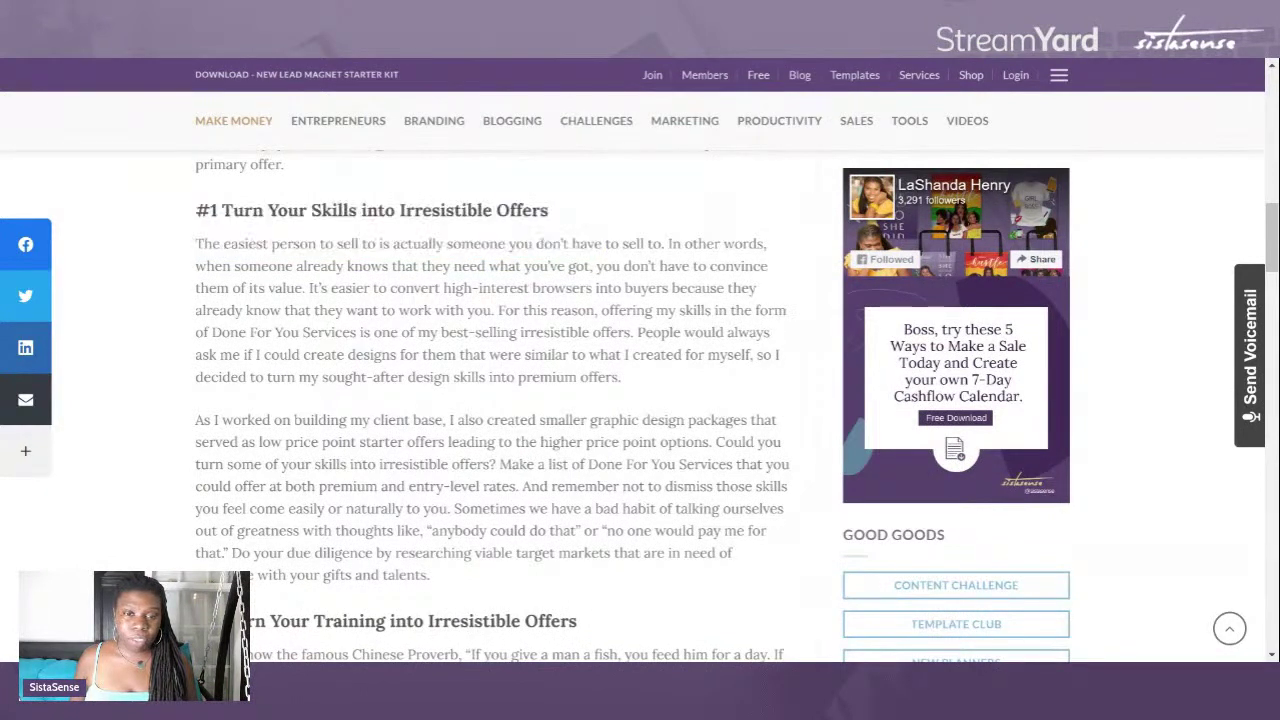
pyautogui.moveTo(549, 210)
pyautogui.mouseDown()
pyautogui.moveTo(221, 210)
pyautogui.moveTo(549, 212)
pyautogui.mouseUp()
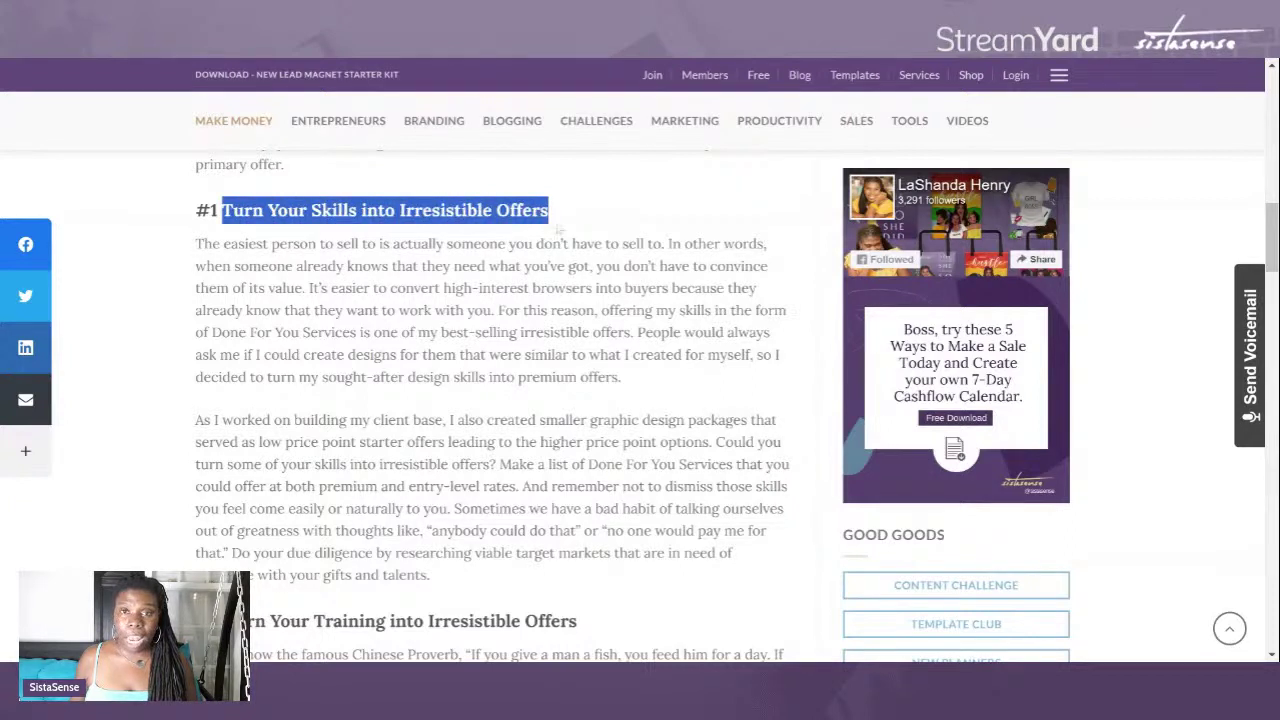
pyautogui.click(601, 63)
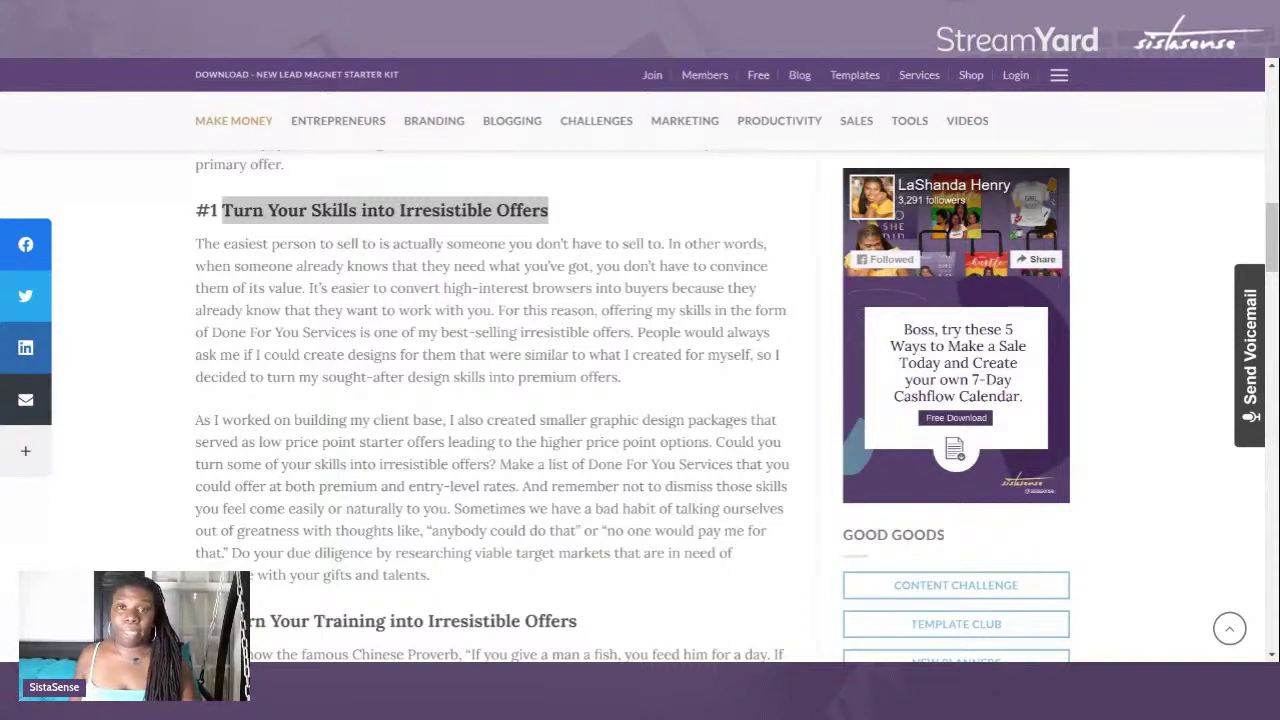
pyautogui.hotkey('alt', 'Tab')
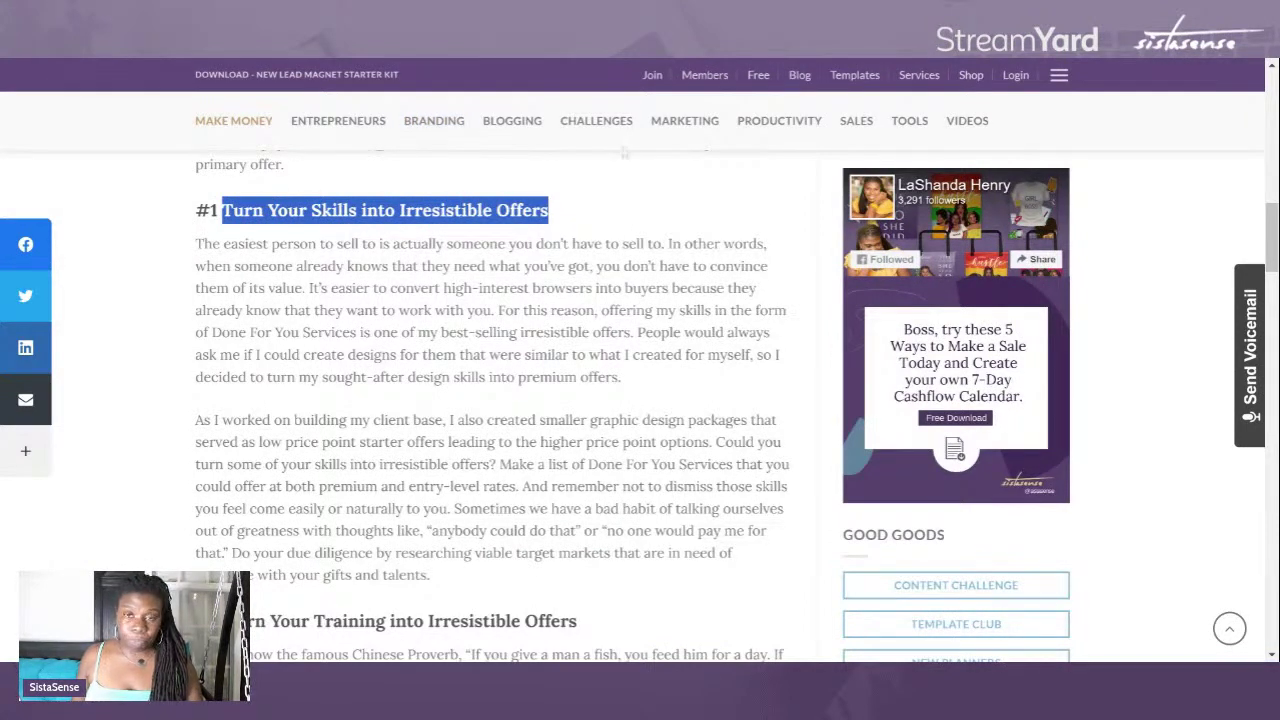
pyautogui.hotkey('alt', 'Tab')
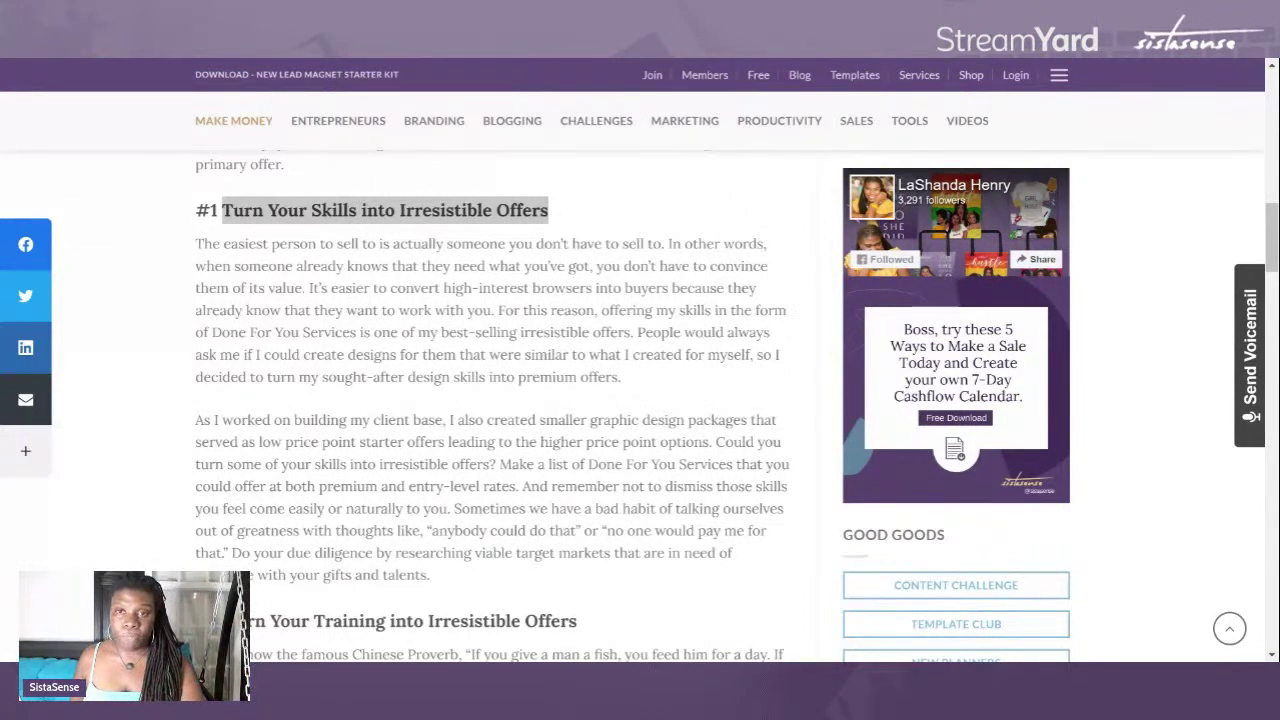
pyautogui.hotkey('alt', 'Tab')
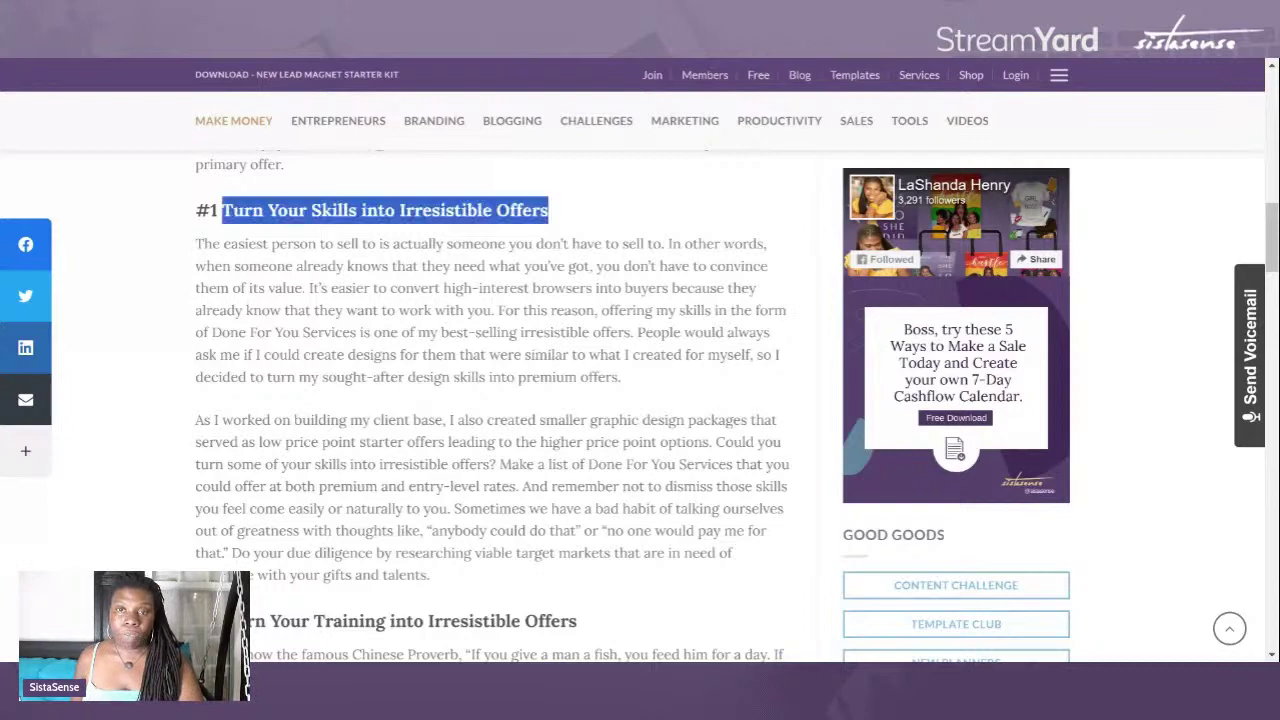
# Step: Copy only the first paragraph under the blog post's #1 "Turn Your Skills into Irresistible Offers" heading
pyautogui.click(200, 246)
pyautogui.moveTo(200, 246); pyautogui.dragTo(591, 583)
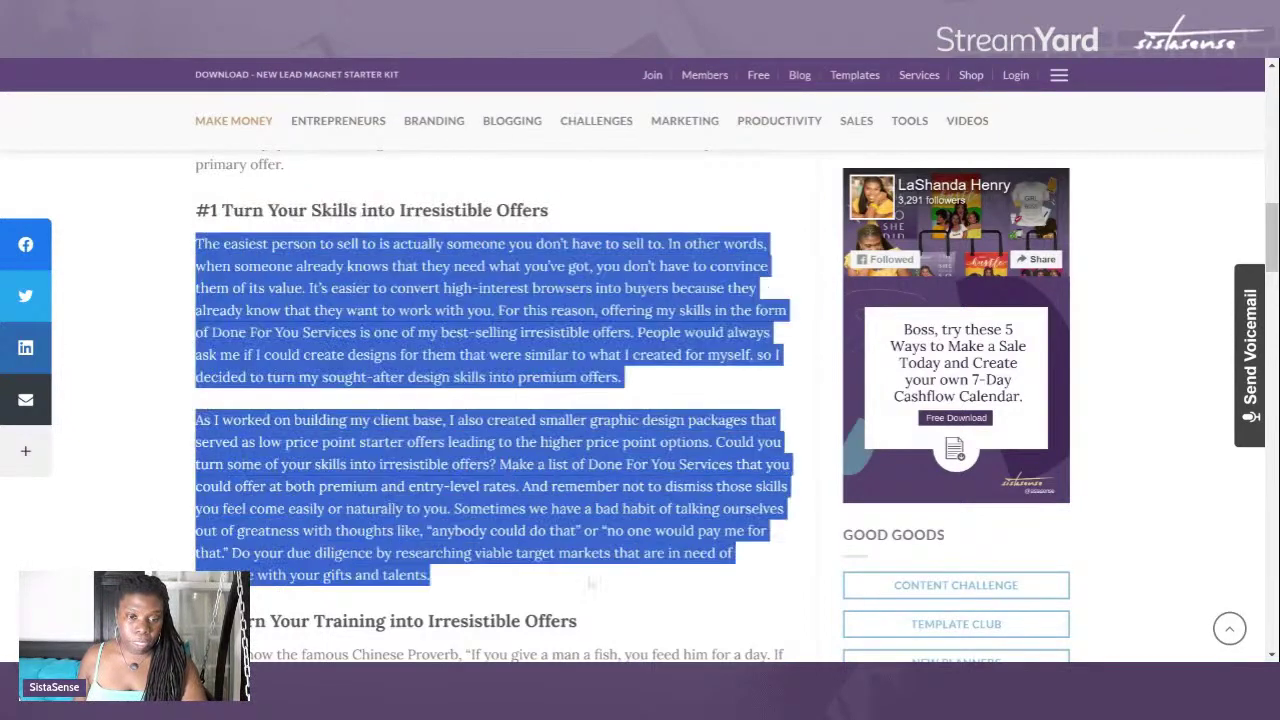
pyautogui.moveTo(591, 583); pyautogui.dragTo(622, 377)
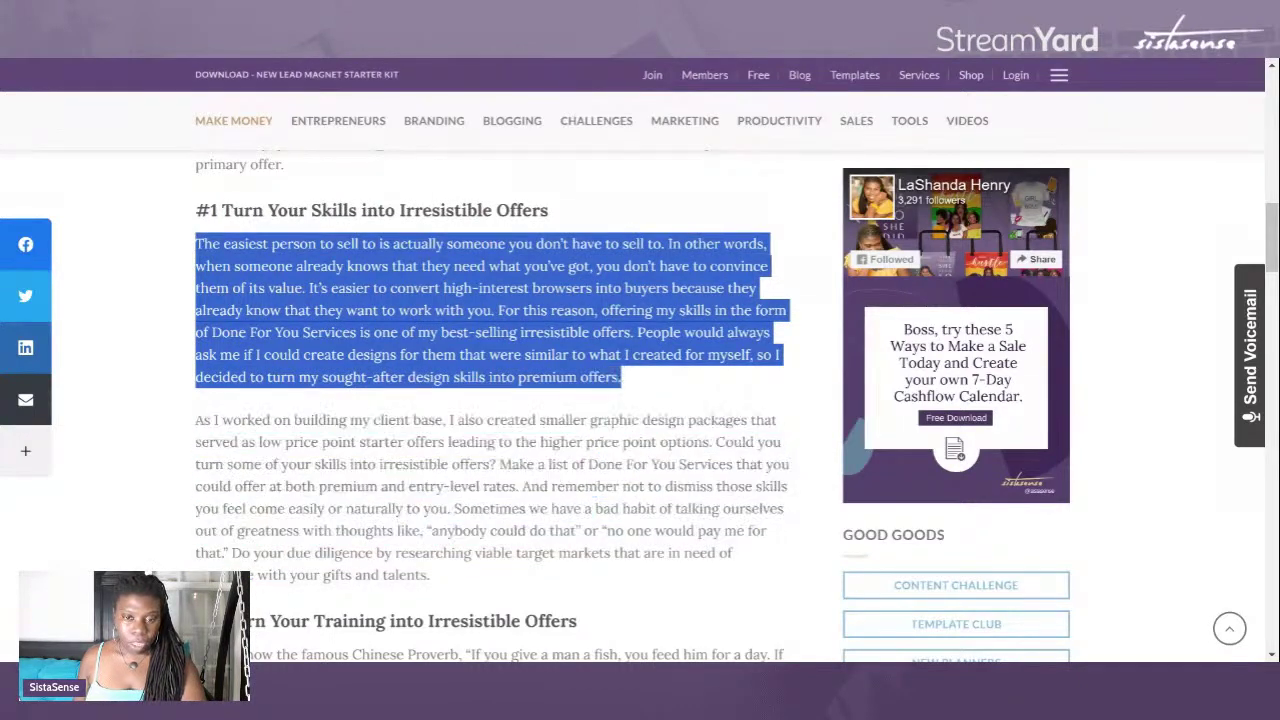
pyautogui.click(668, 60)
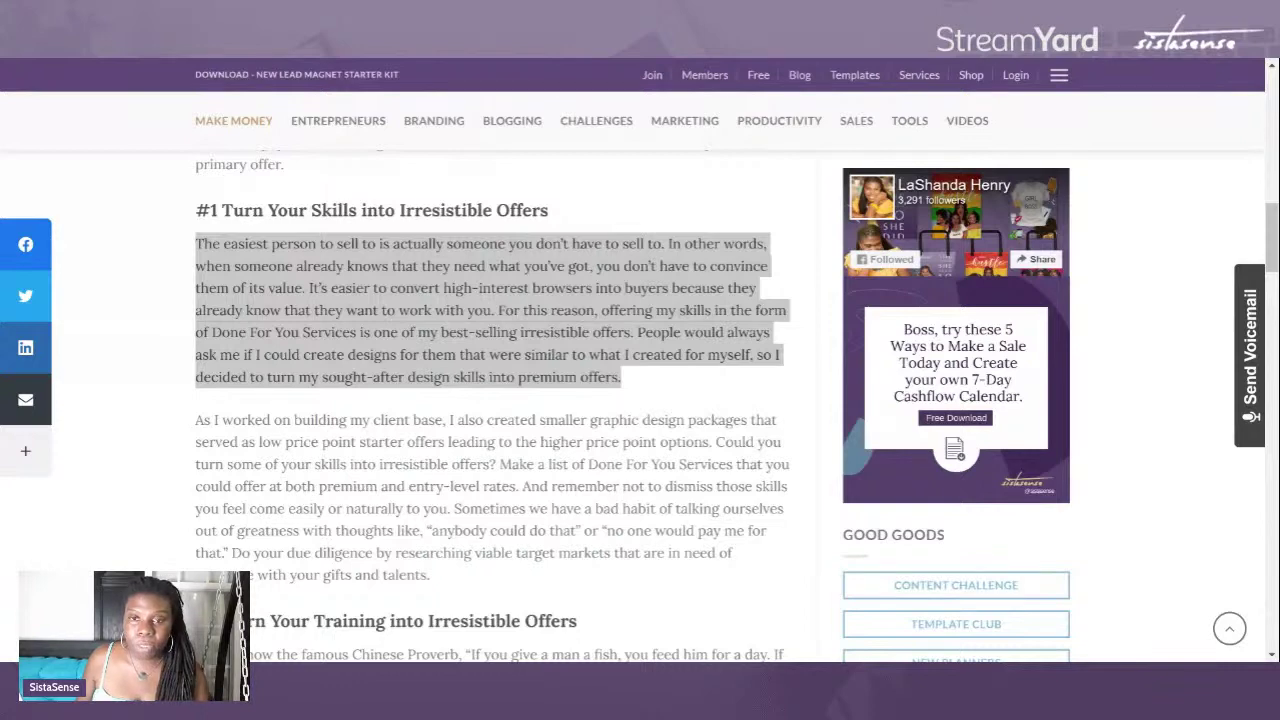
# Step: Return to the blog post and copy the second #1 paragraph, beginning "As I worked on building my client base"
pyautogui.hotkey('alt', 'Tab')
pyautogui.scroll(-2, 490, 400)
pyautogui.click(190, 292)
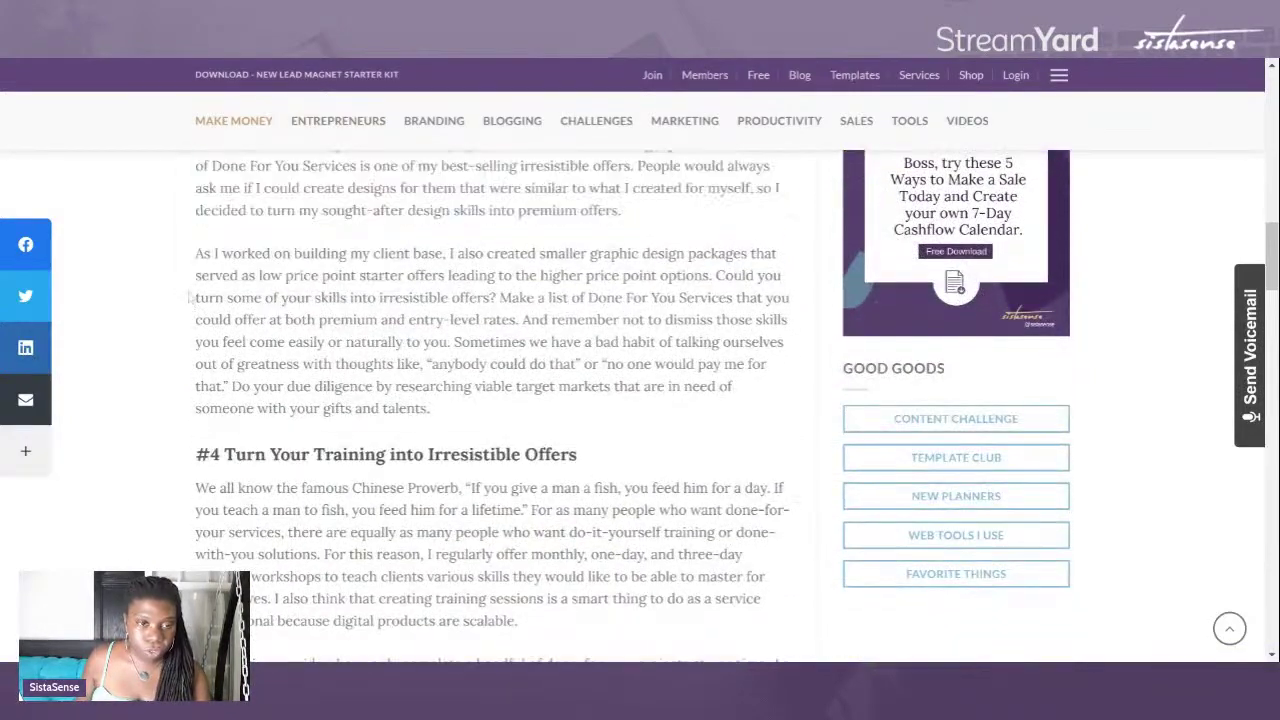
pyautogui.moveTo(196, 255); pyautogui.dragTo(545, 418)
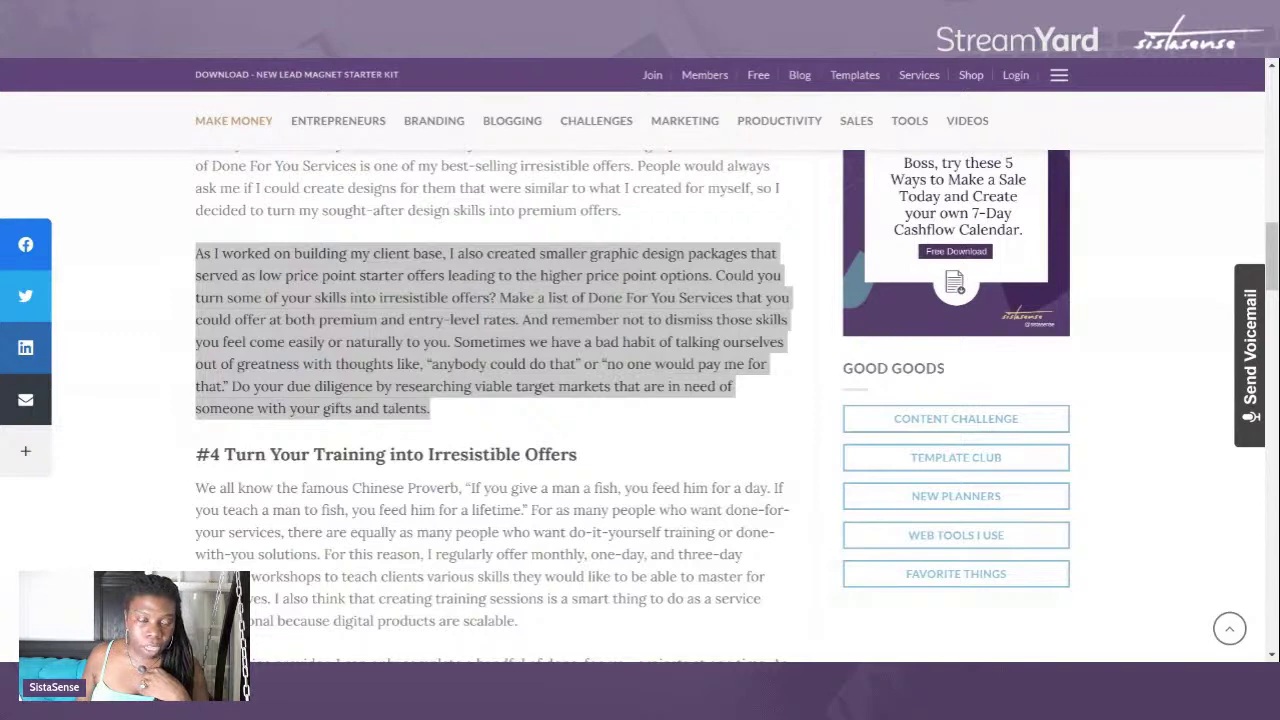
# Step: Return to the blog post and copy the words "Turn Your Training" from the #4 heading
pyautogui.hotkey('alt', 'Tab')
pyautogui.scroll(-2, 490, 400)
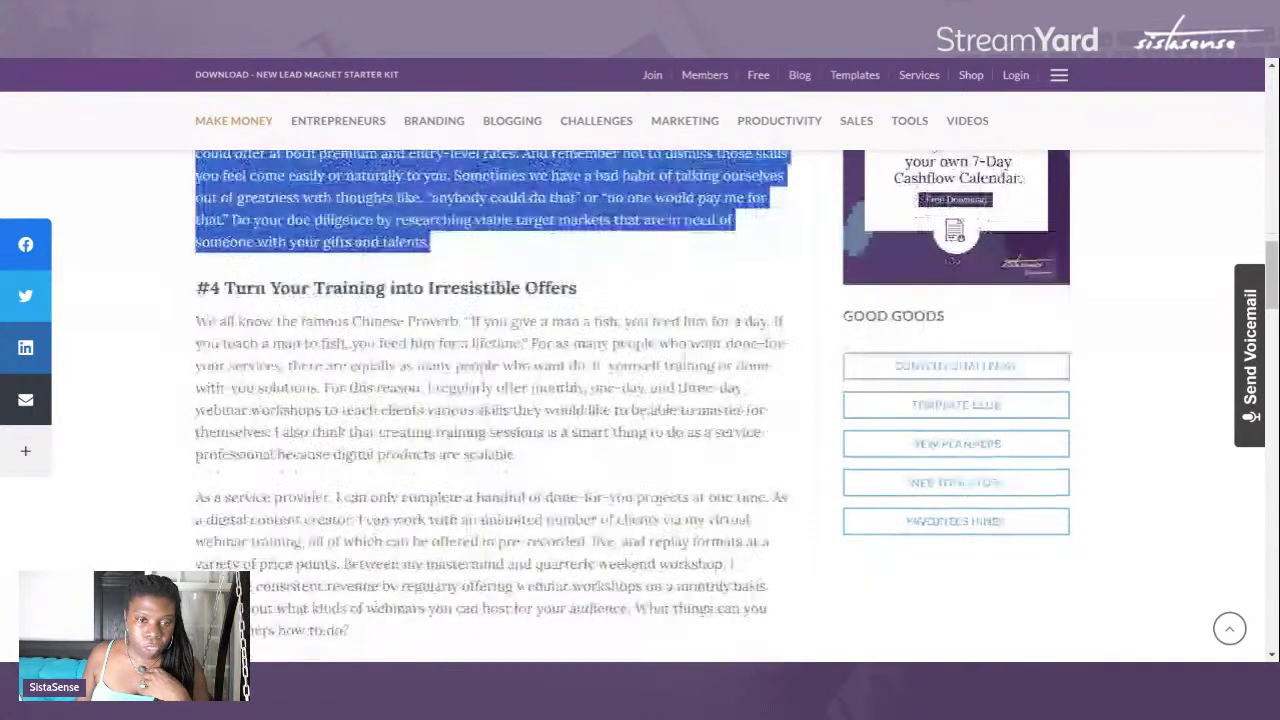
pyautogui.moveTo(222, 288); pyautogui.dragTo(386, 288)
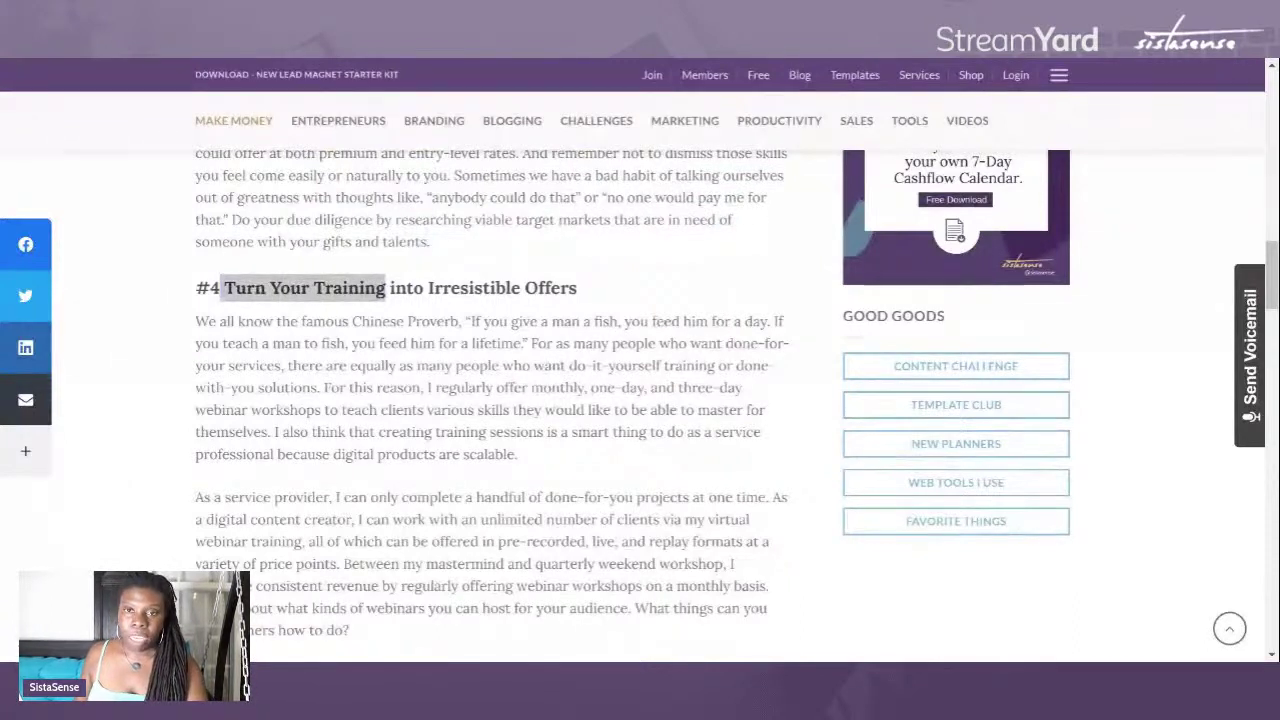
# Step: Return to the blog post and copy both paragraphs under the #4 "Turn Your Training into Irresistible Offers" heading
pyautogui.hotkey('alt', 'Tab')
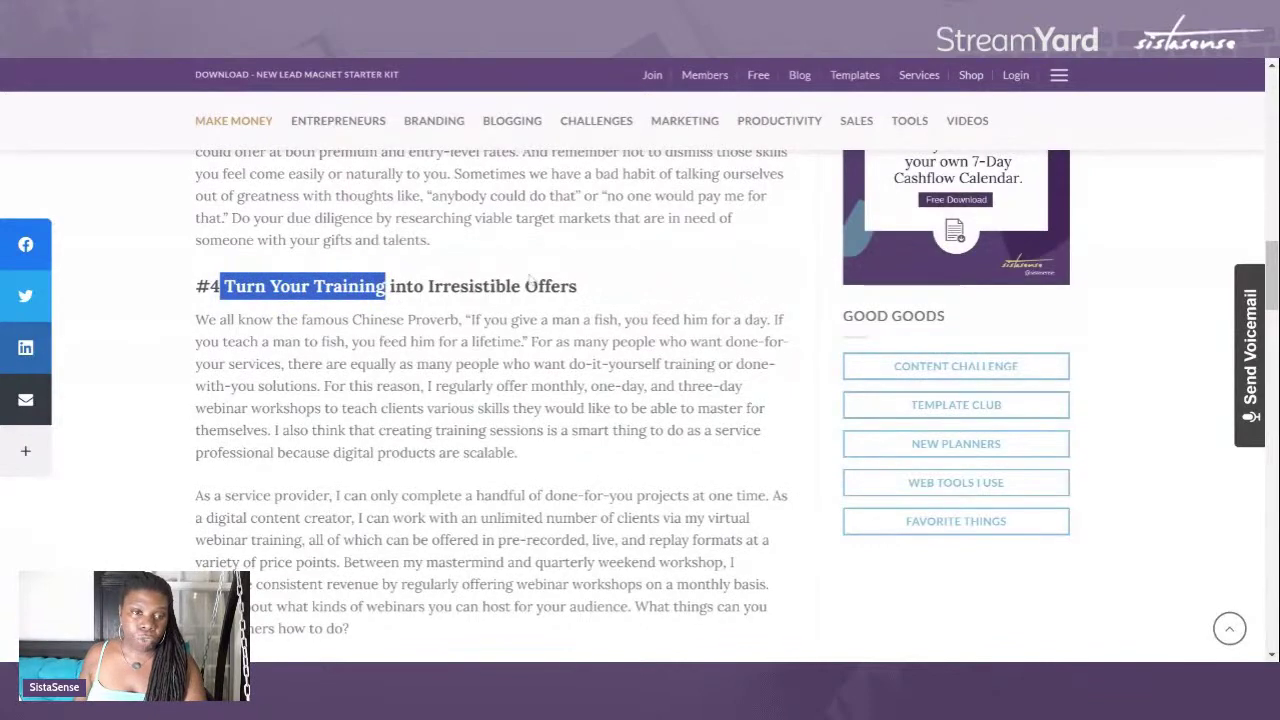
pyautogui.scroll(-1, 529, 281)
pyautogui.moveTo(196, 243); pyautogui.dragTo(447, 549)
pyautogui.hotkey('ctrl', 'c')
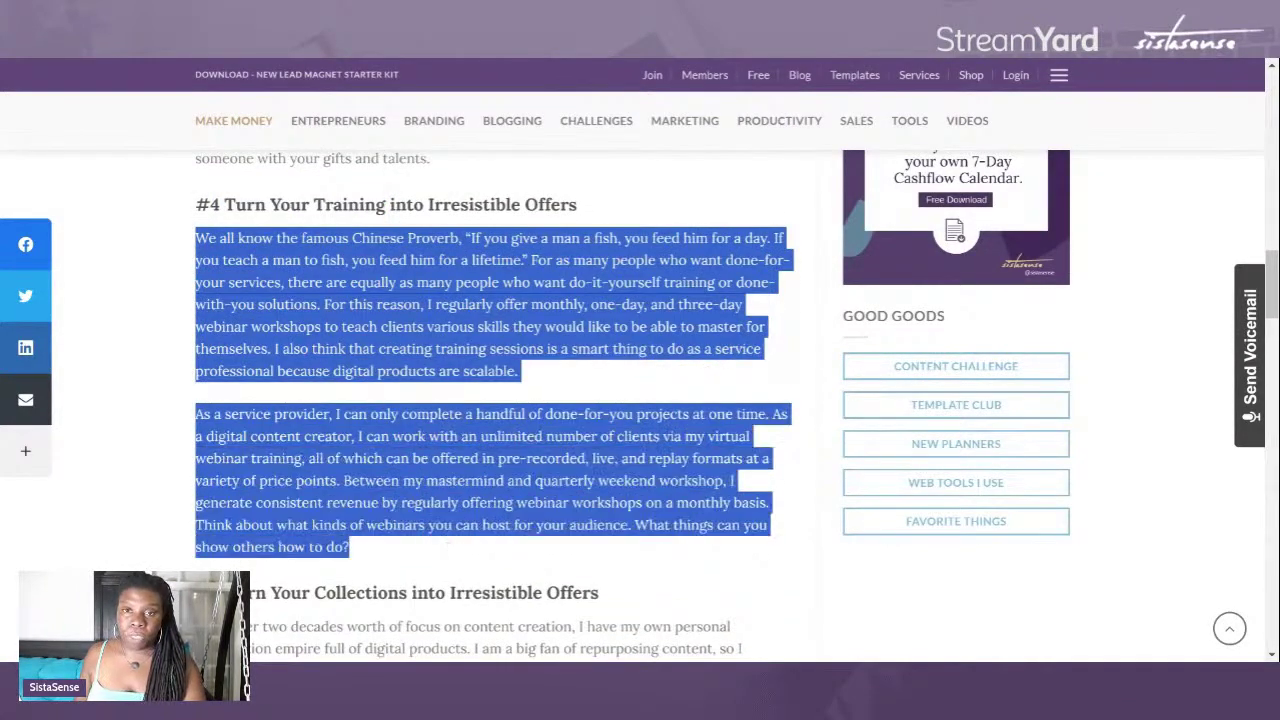
# Step: Switch to Canva and replace the body text on the TURN YOUR TRAINING page with the copied #4 paragraphs
pyautogui.hotkey('alt', 'Tab')
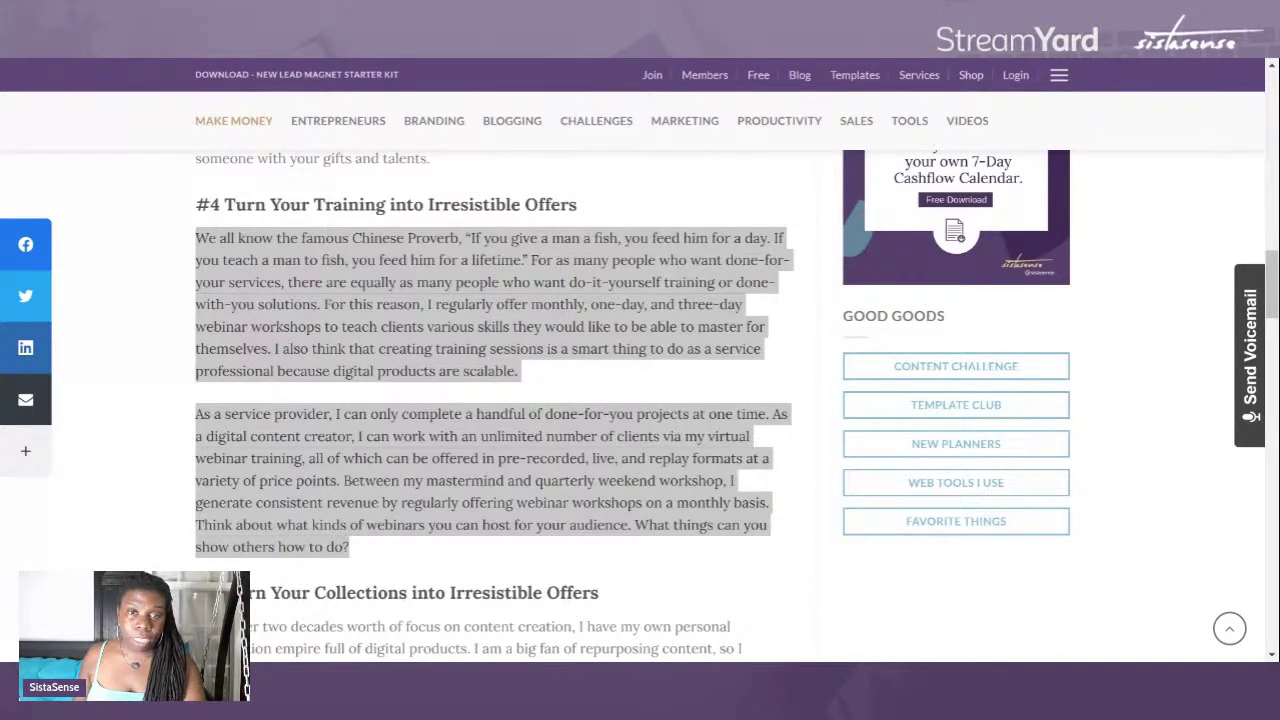
pyautogui.hotkey('alt', 'Tab')
pyautogui.click(798, 470)
pyautogui.hotkey('ctrl', 'a')
pyautogui.hotkey('ctrl', 'v')
pyautogui.scroll(-5, 548, 345)
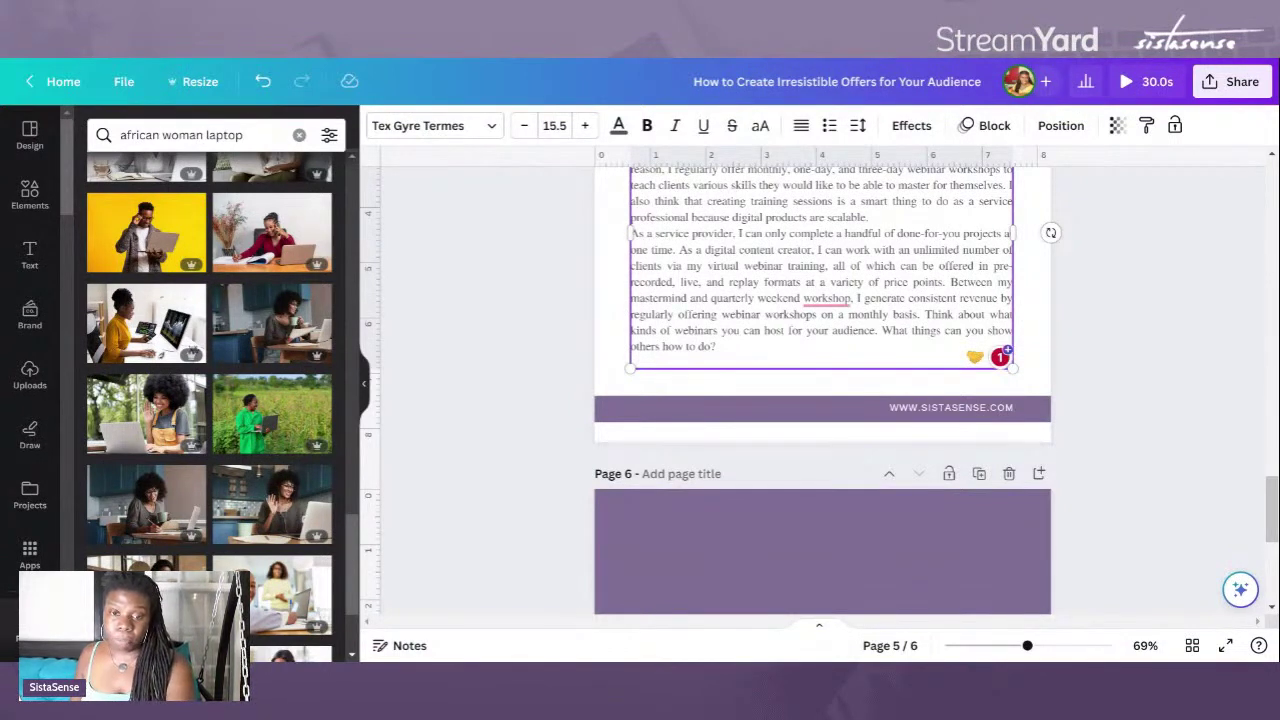
pyautogui.click(548, 337)
# Step: Review the text and photo layout on pages 3 to 5
pyautogui.scroll(5, 548, 337)
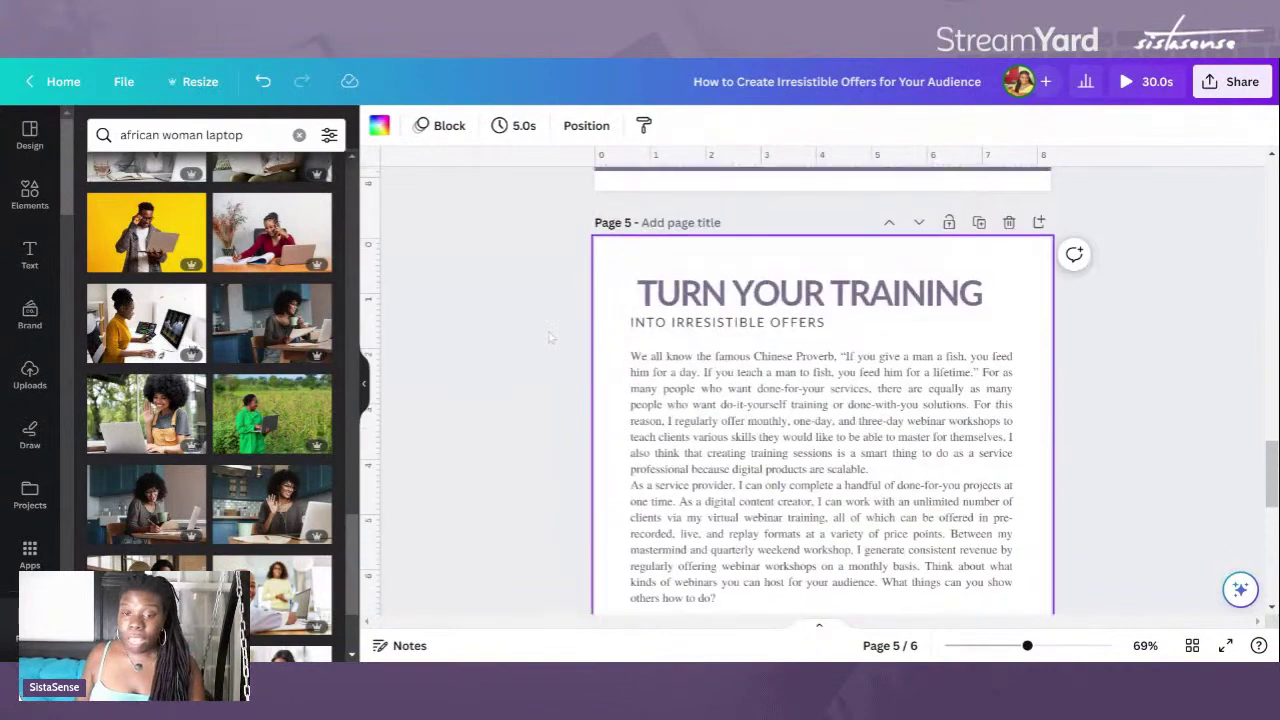
pyautogui.scroll(3, 548, 337)
pyautogui.scroll(10, 548, 337)
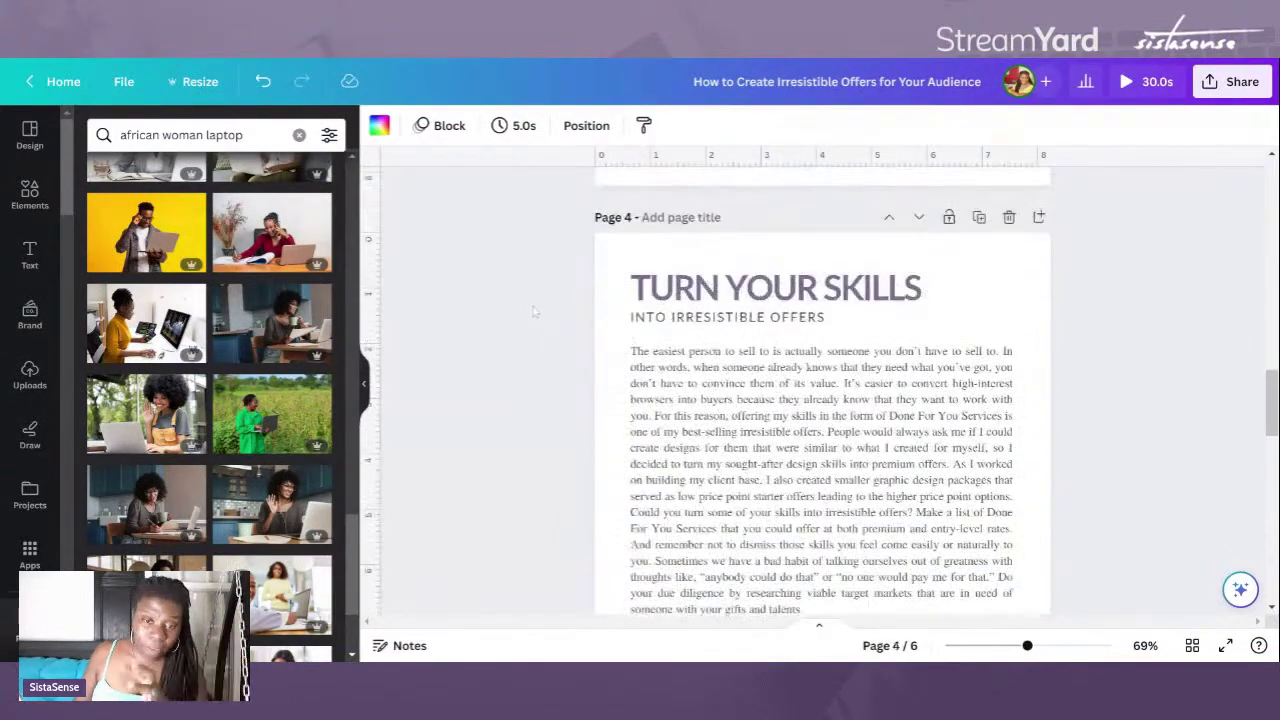
pyautogui.scroll(3, 537, 310)
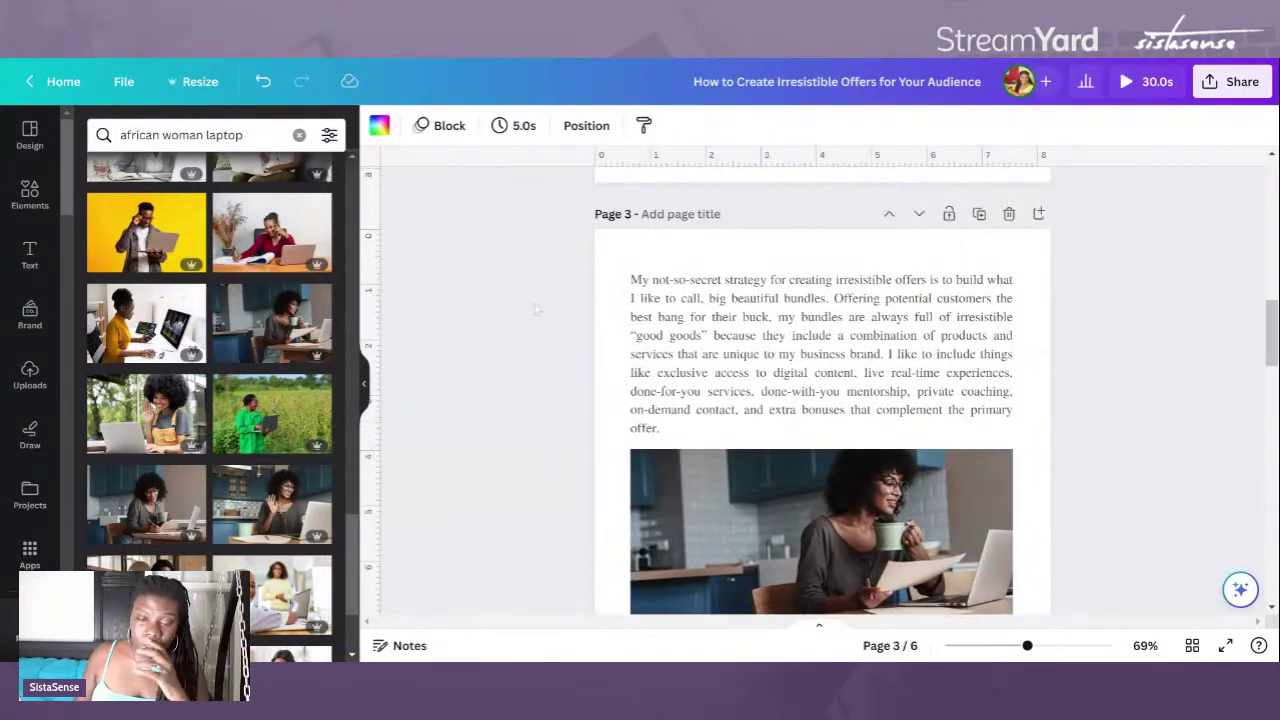
pyautogui.scroll(-10, 537, 310)
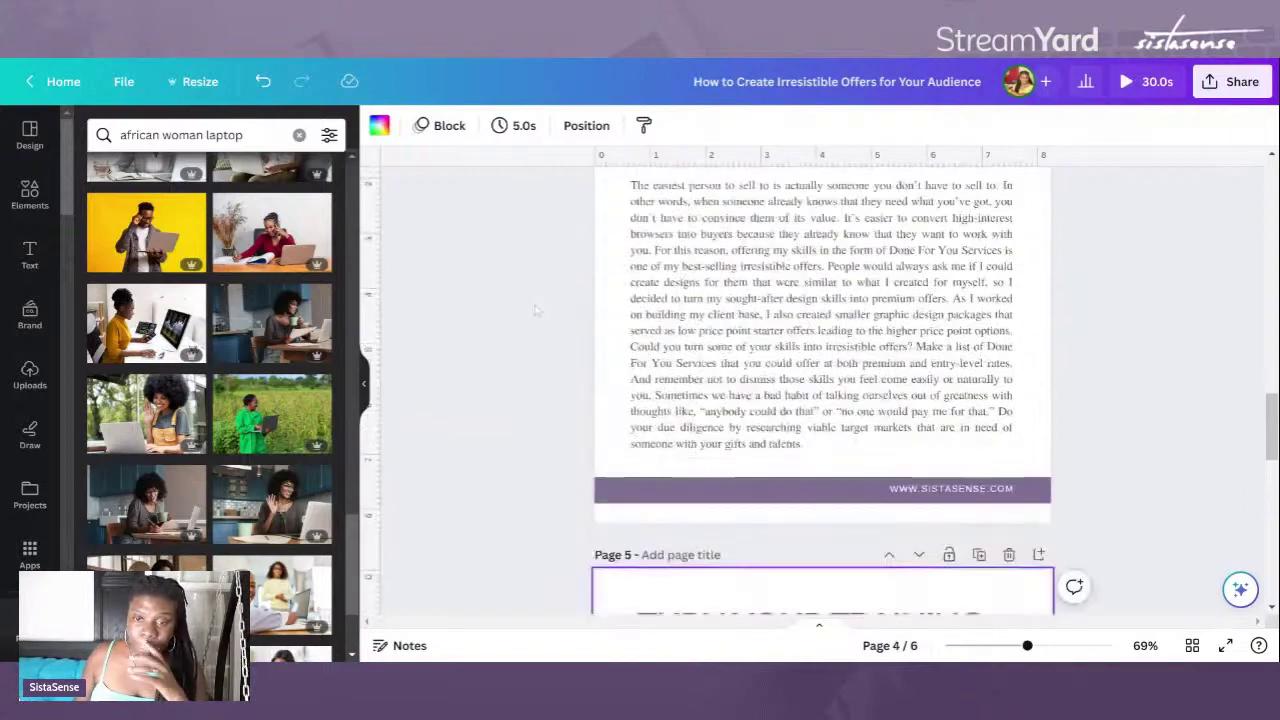
pyautogui.scroll(3, 537, 310)
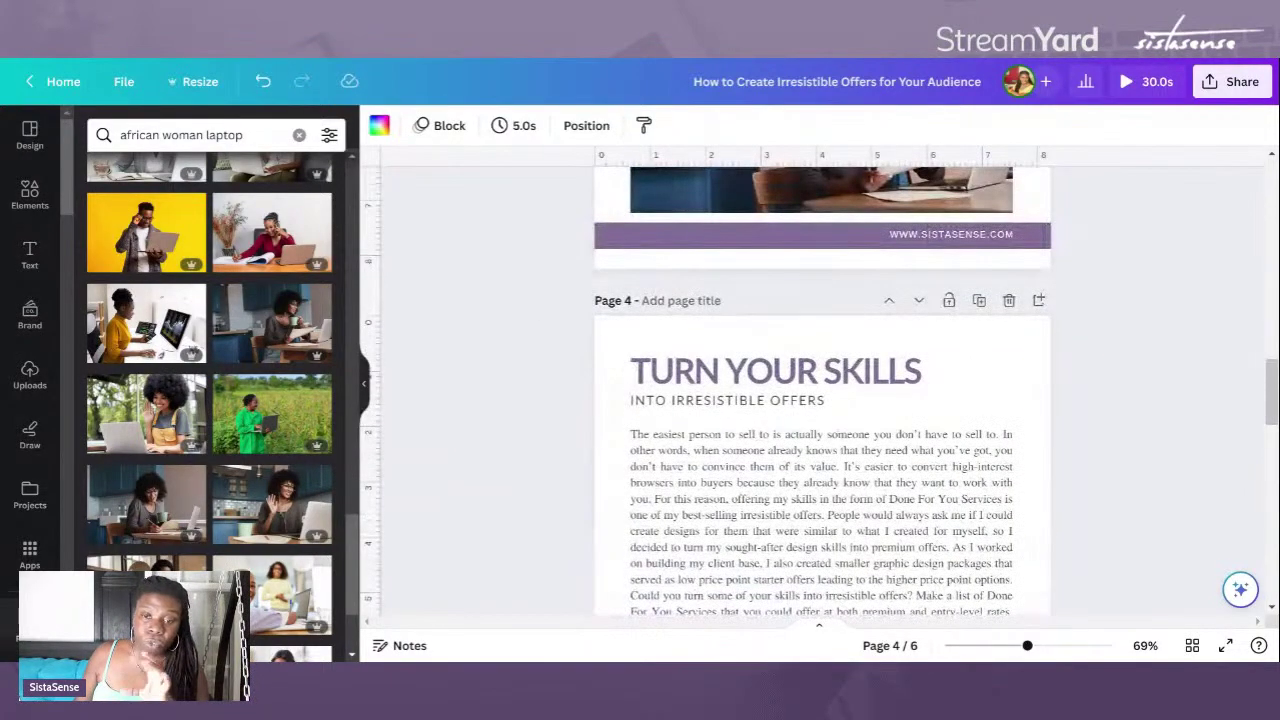
pyautogui.scroll(-8, 636, 334)
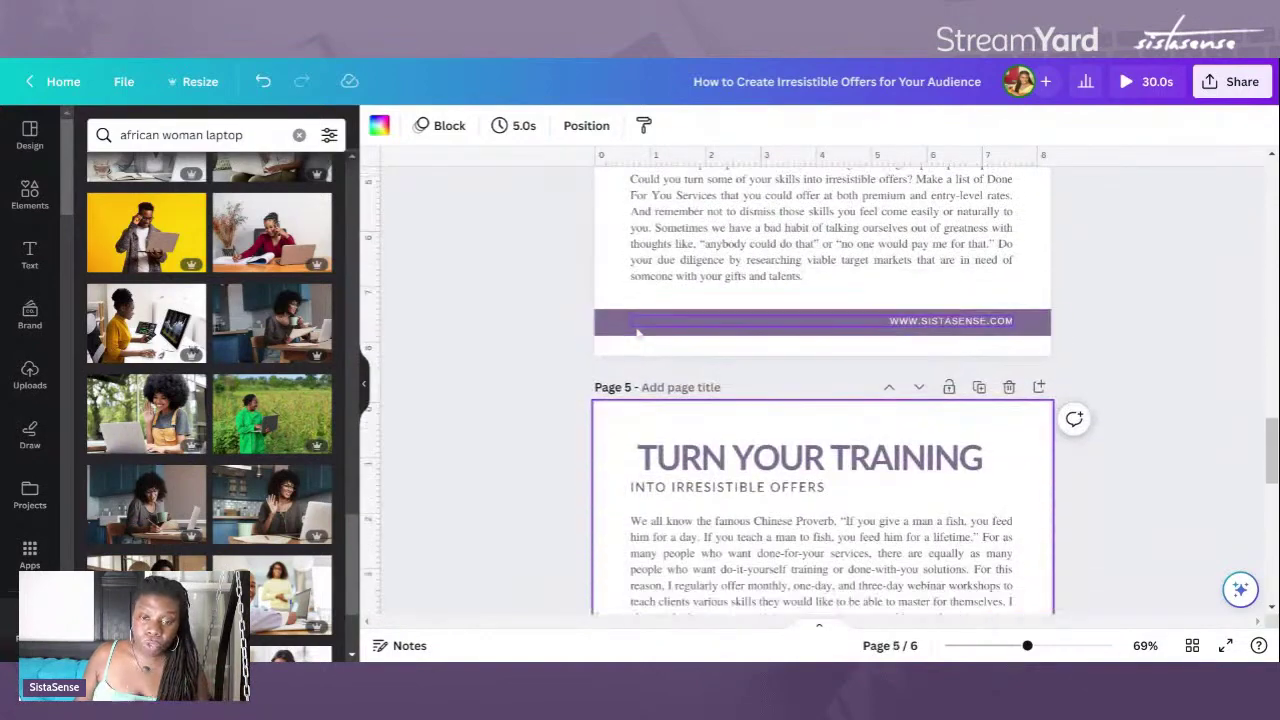
pyautogui.scroll(-4, 637, 335)
pyautogui.scroll(-4, 586, 330)
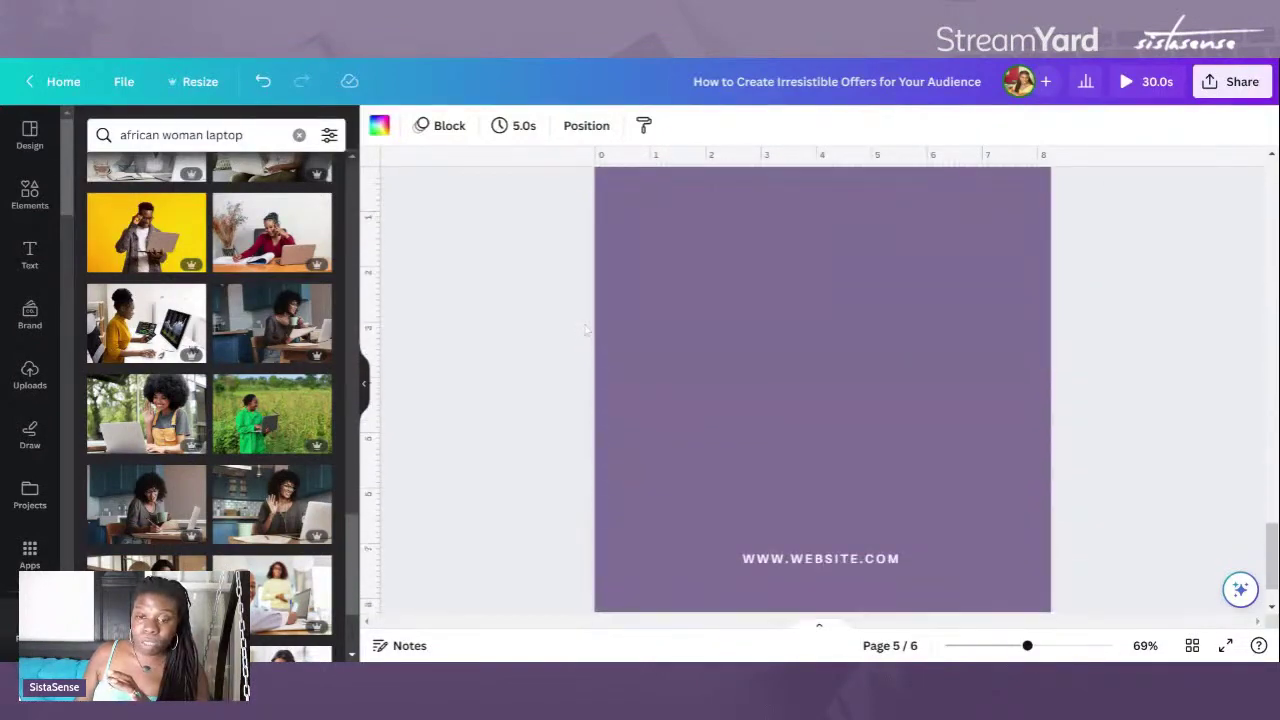
pyautogui.click(796, 560)
pyautogui.doubleClick(796, 560)
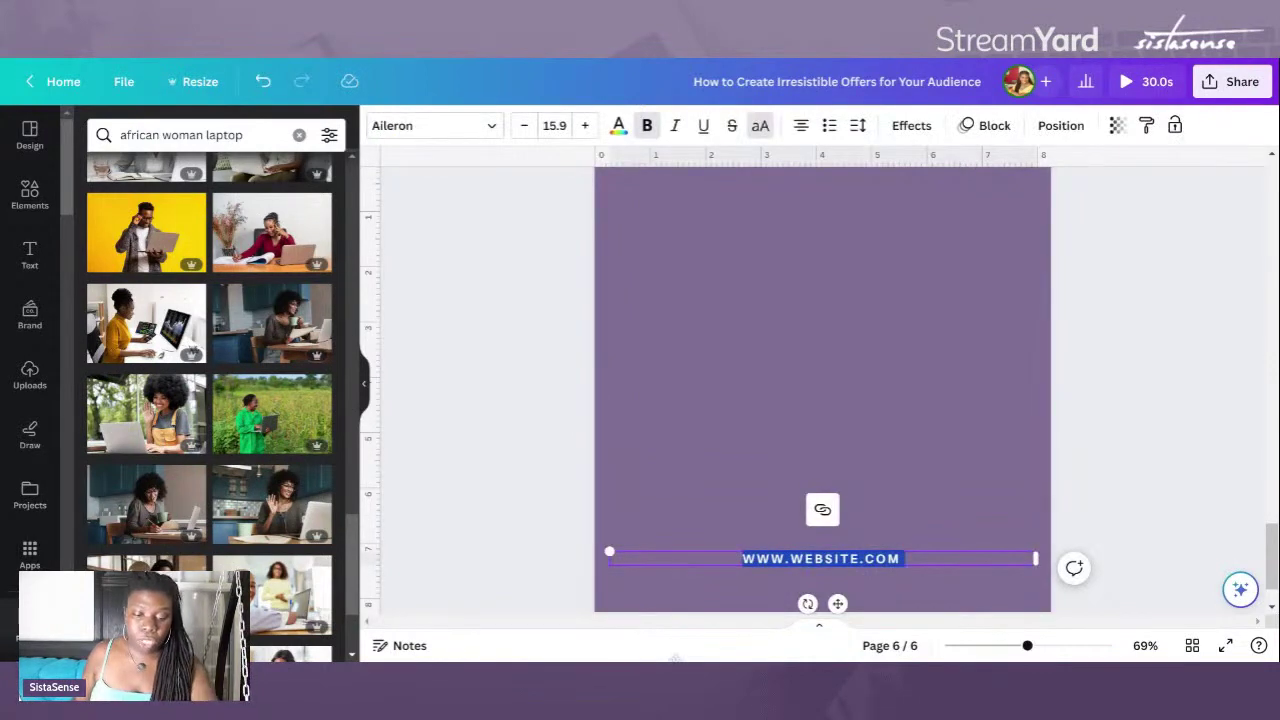
pyautogui.write('www')
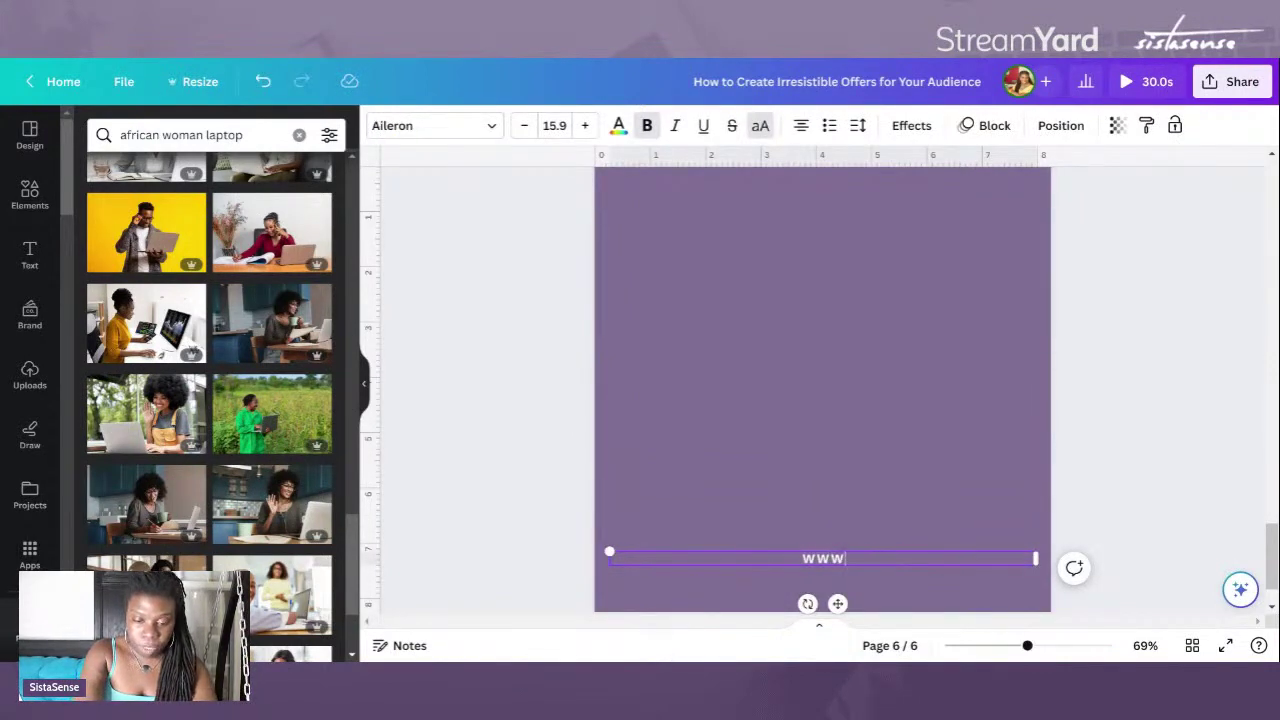
pyautogui.write('.soi')
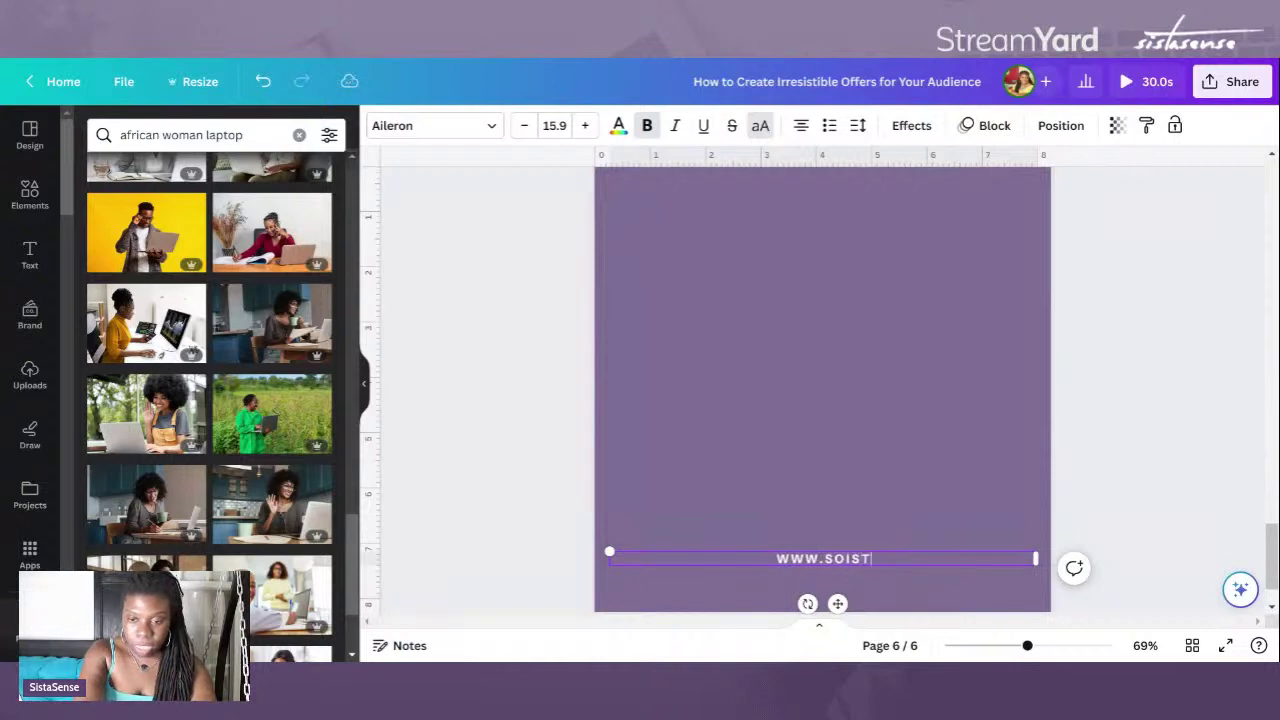
pyautogui.press('BackSpace')
pyautogui.press('BackSpace')
pyautogui.write('istasense.c')
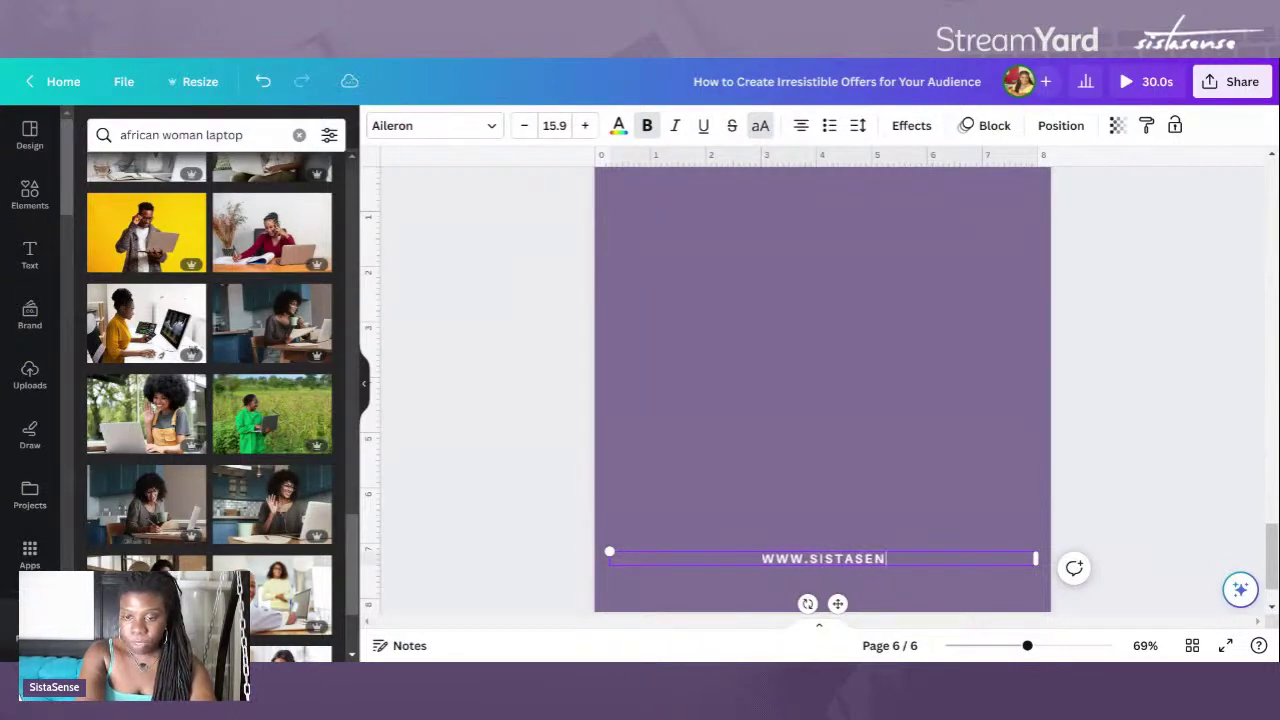
pyautogui.write('om')
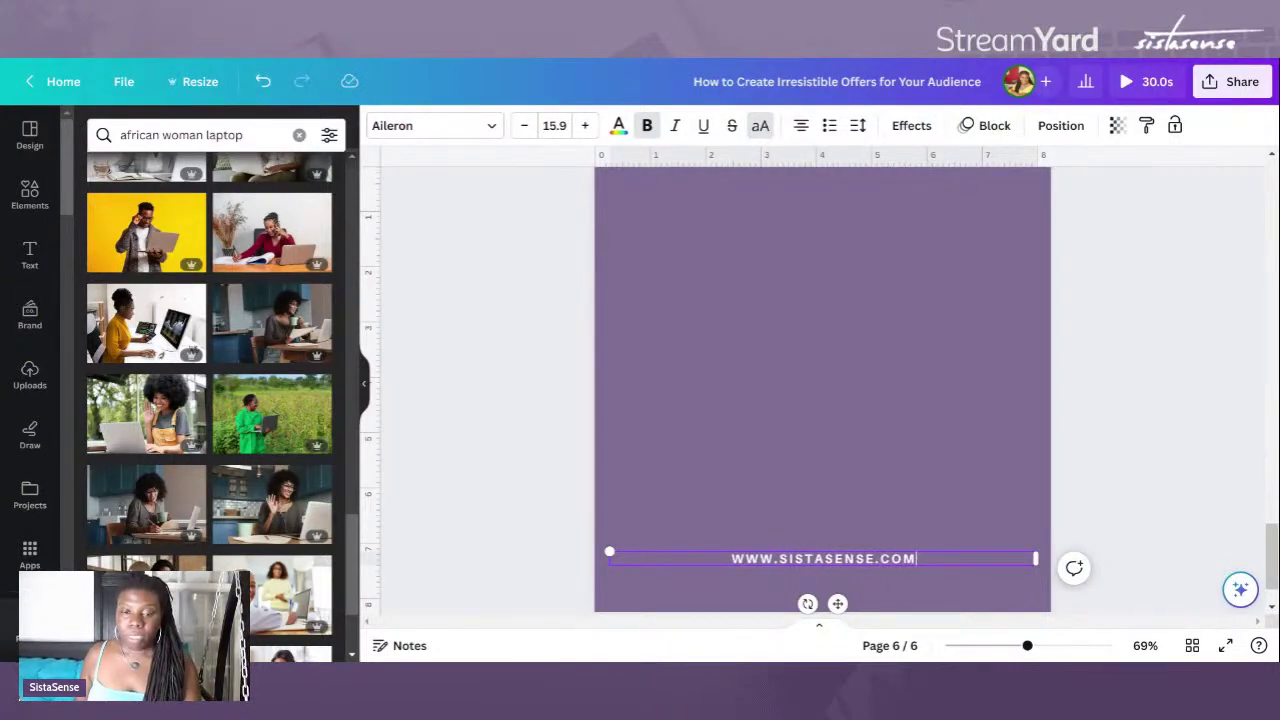
pyautogui.click(538, 521)
# Step: Review the eBook from the final page back to the cover, then examine all pages in the grid overview
pyautogui.scroll(-1, 537, 514)
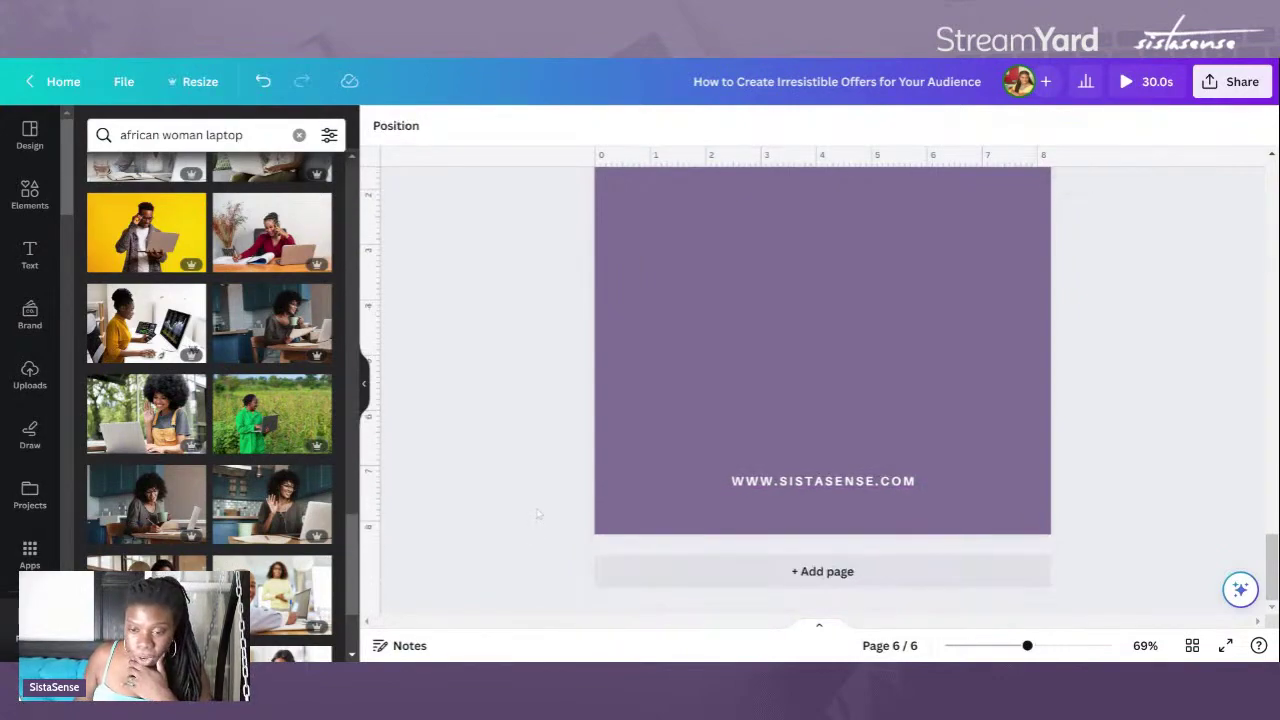
pyautogui.scroll(10, 537, 514)
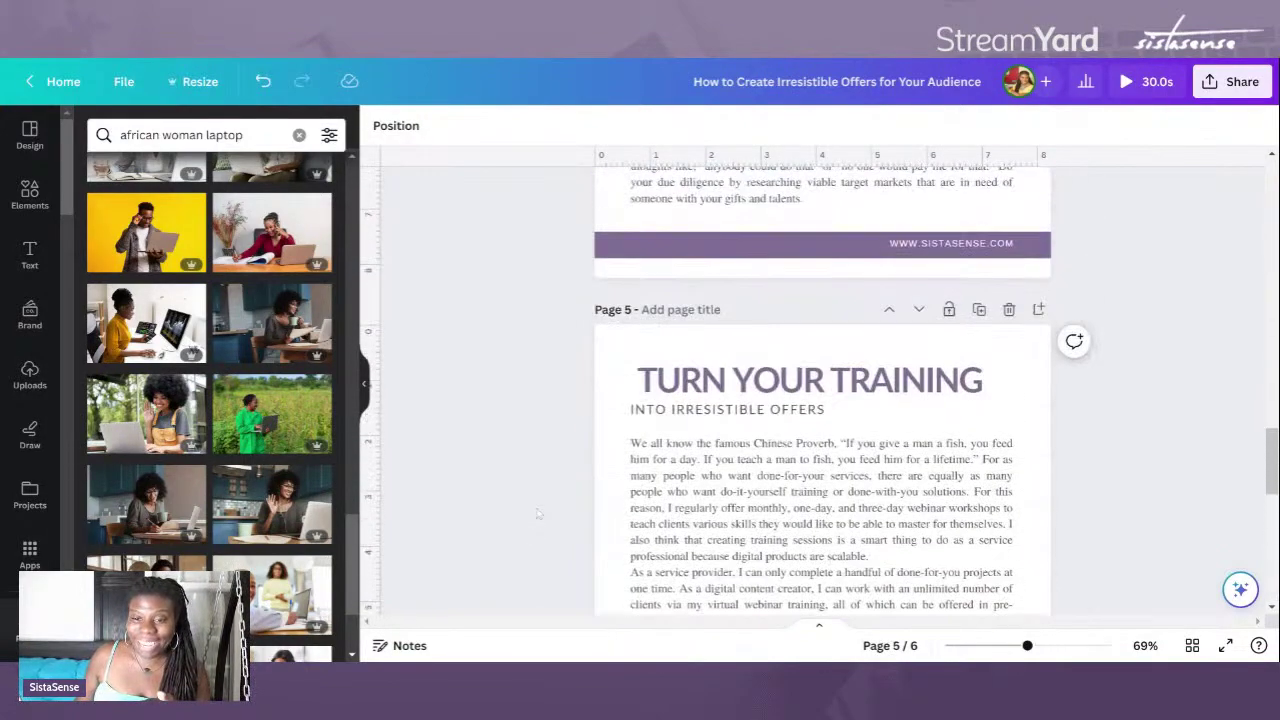
pyautogui.scroll(5, 537, 514)
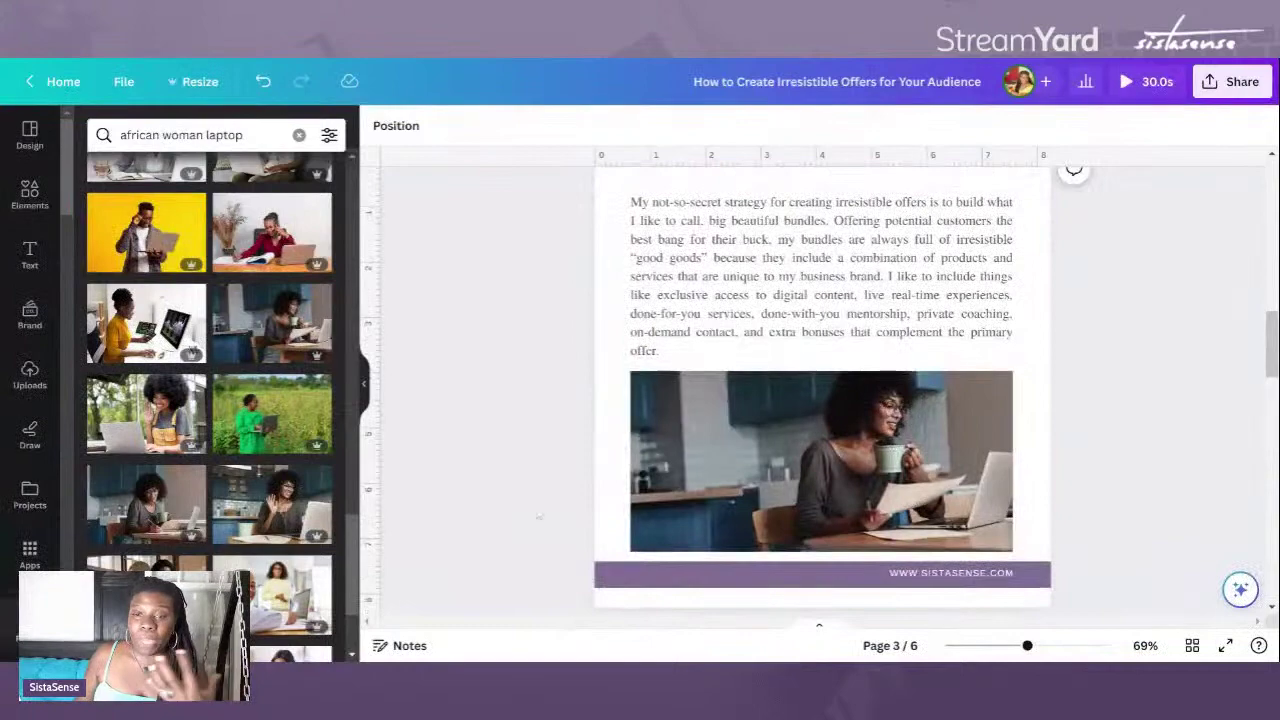
pyautogui.scroll(10, 606, 358)
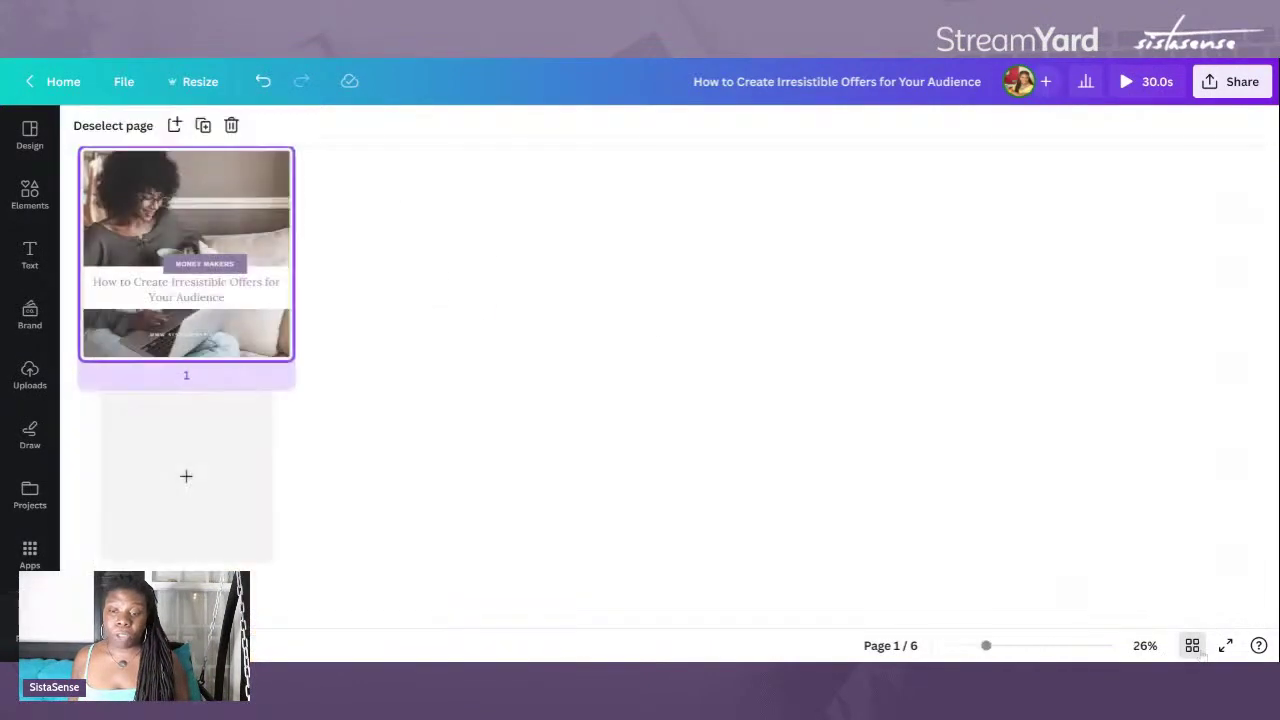
pyautogui.click(1192, 645)
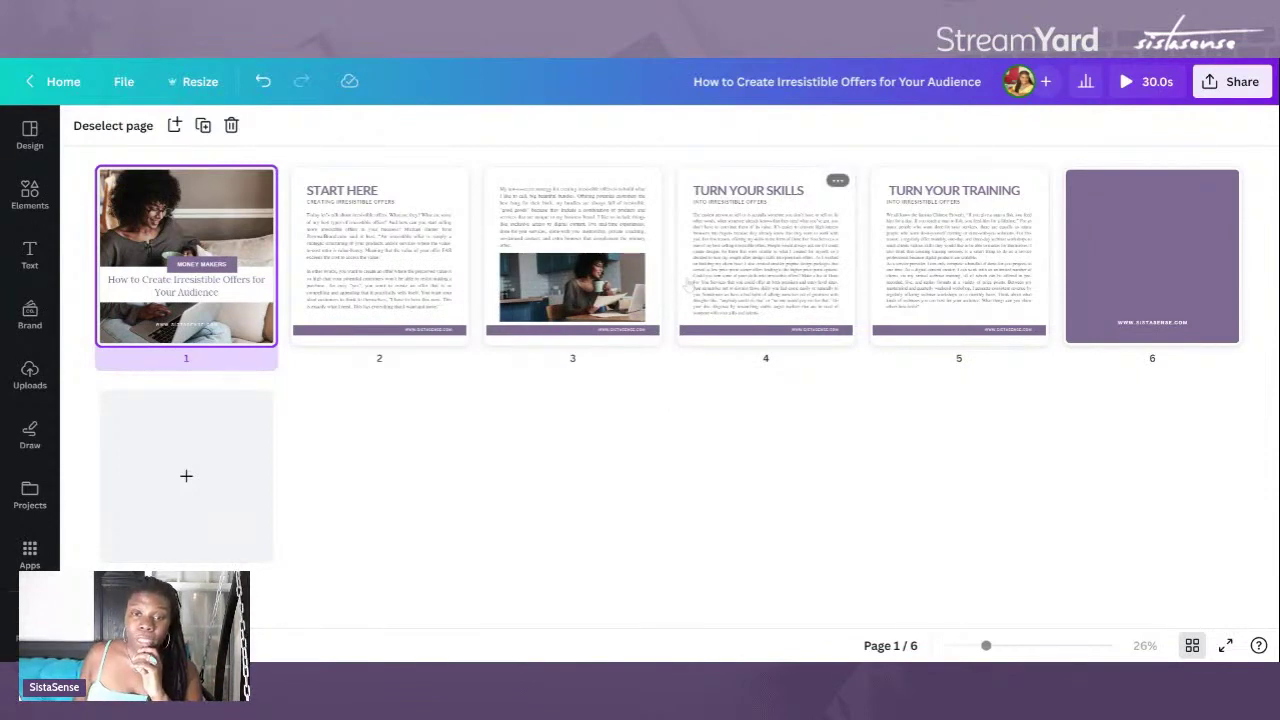
# Step: Add a blank page after the TURN YOUR SKILLS page and fill it with the photo of the woman writing beside her laptop
pyautogui.doubleClick(702, 270)
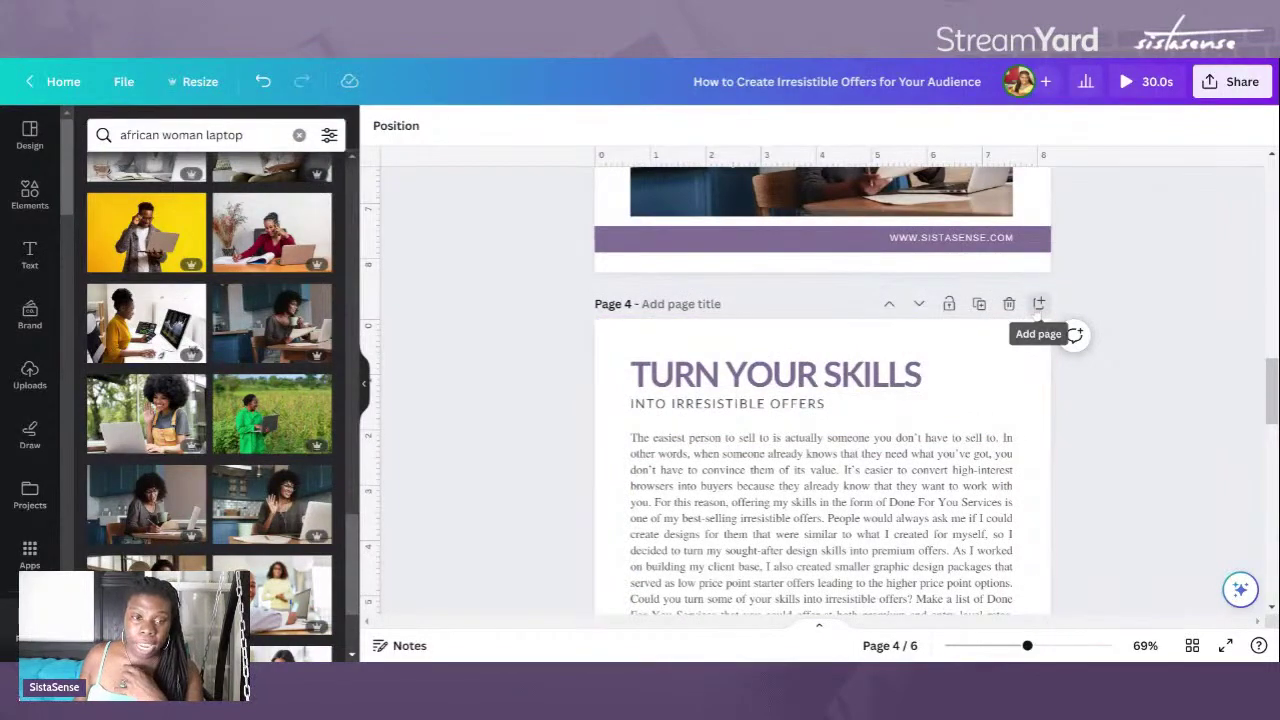
pyautogui.click(1038, 304)
pyautogui.moveTo(150, 505); pyautogui.dragTo(730, 485)
pyautogui.scroll(-5, 493, 447)
pyautogui.scroll(5, 1094, 377)
pyautogui.scroll(-5, 1094, 377)
pyautogui.scroll(6, 1094, 377)
pyautogui.scroll(-6, 903, 340)
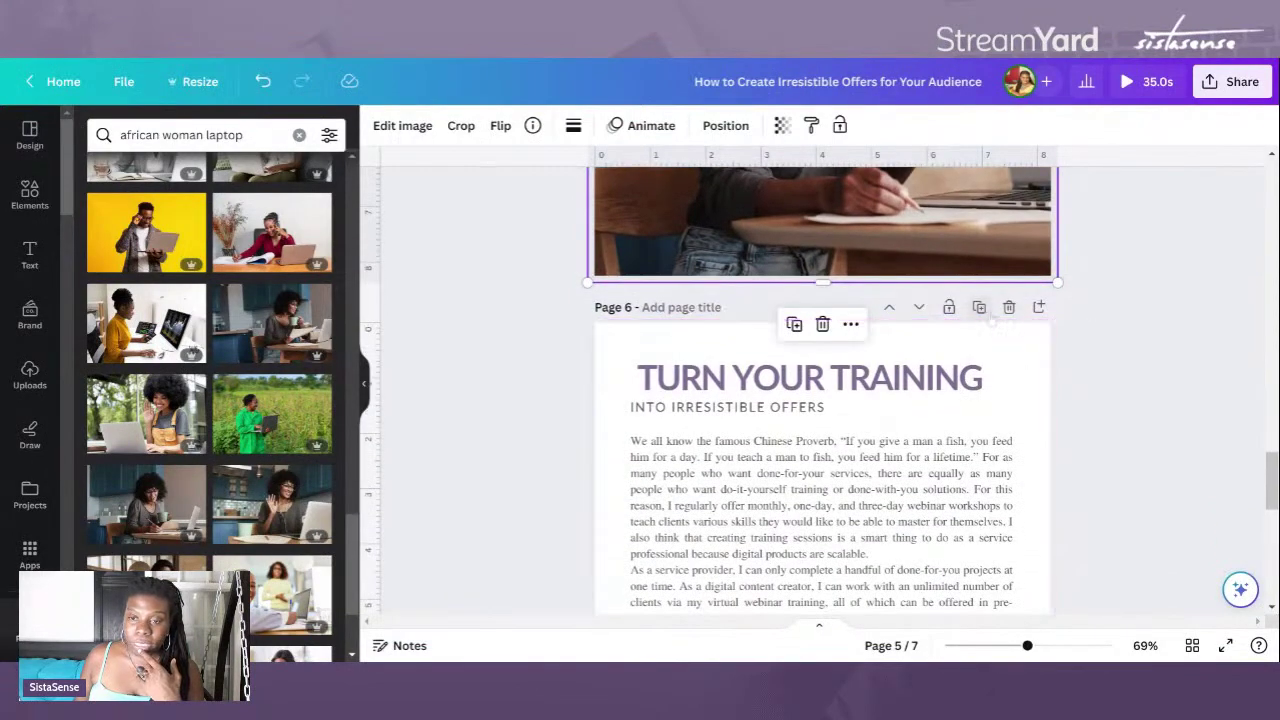
# Step: Add a blank page after the TURN YOUR TRAINING page and fill it with the photo of the woman waving at her laptop
pyautogui.click(1041, 307)
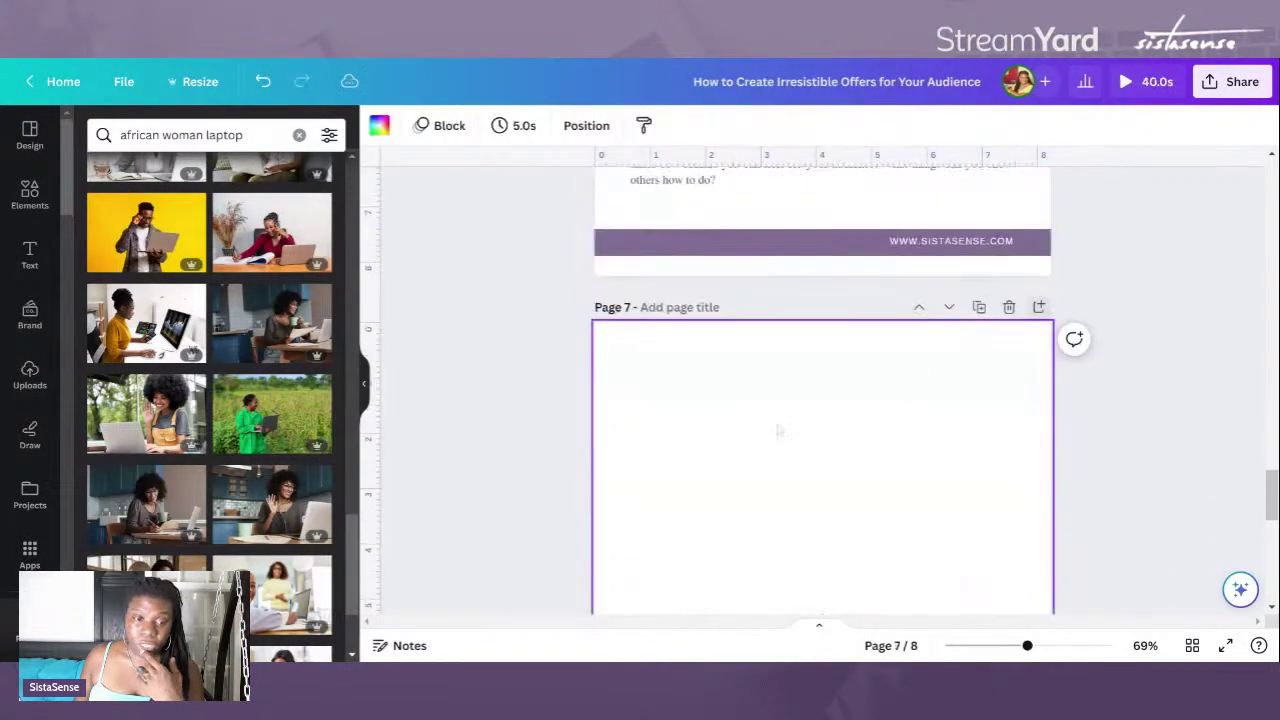
pyautogui.moveTo(306, 490); pyautogui.dragTo(306, 497)
pyautogui.moveTo(583, 423)
pyautogui.mouseDown()
pyautogui.moveTo(645, 392)
pyautogui.moveTo(583, 406)
pyautogui.mouseUp()
pyautogui.scroll(-3, 583, 406)
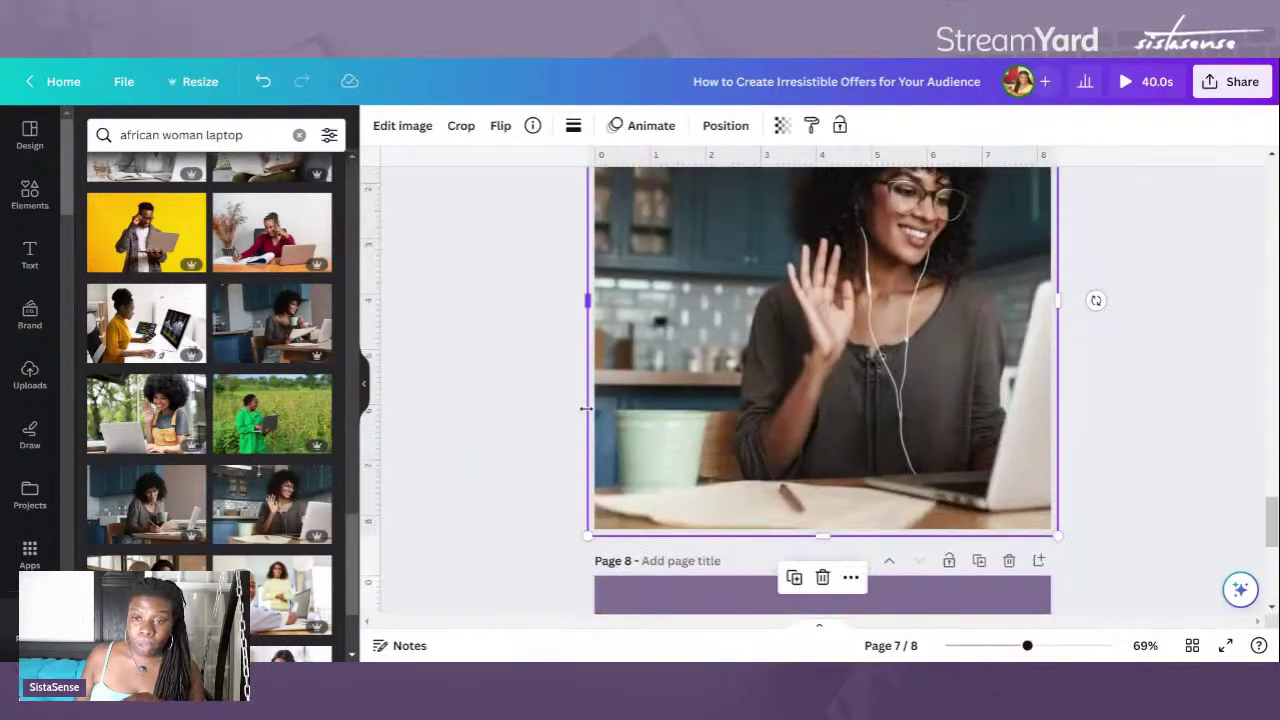
# Step: Shift the start of the INTO IRRESISTIBLE OFFERS subtitle on the TURN YOUR TRAINING page so it lines up with the heading
pyautogui.scroll(1, 584, 407)
pyautogui.scroll(5, 586, 406)
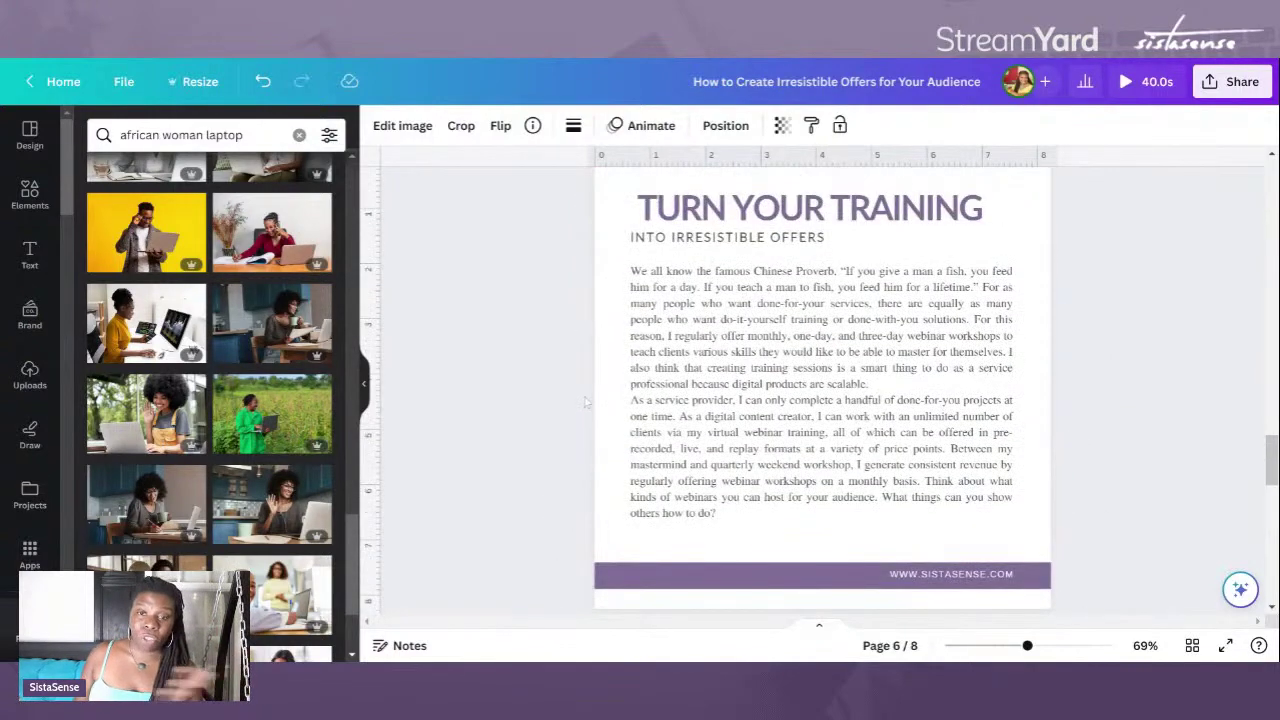
pyautogui.click(632, 237)
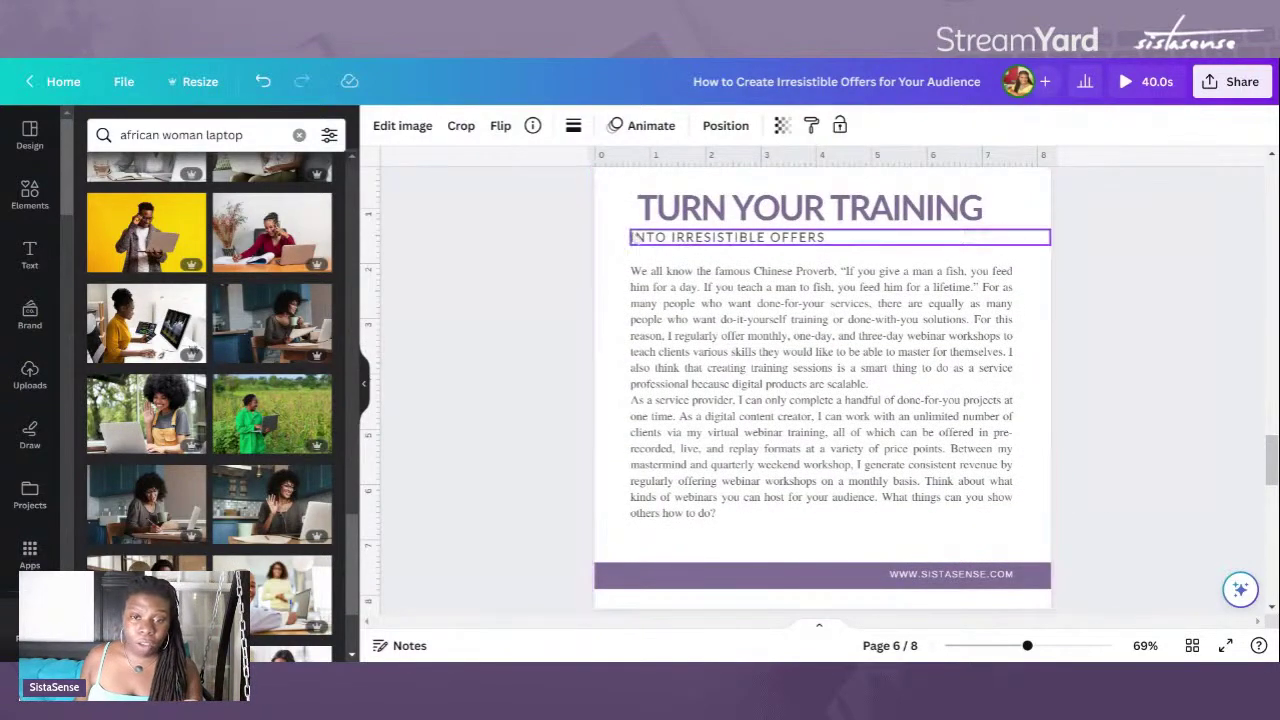
pyautogui.click(636, 240)
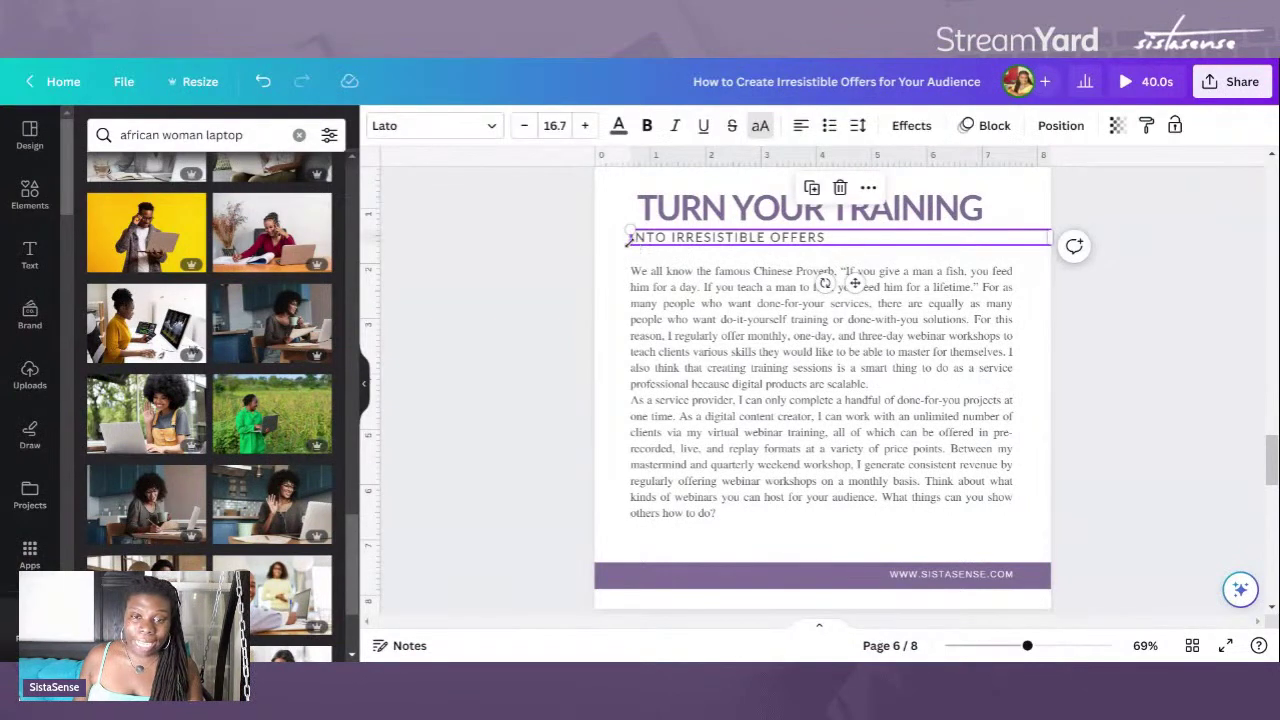
pyautogui.moveTo(630, 238); pyautogui.dragTo(640, 237)
pyautogui.click(584, 266)
pyautogui.scroll(-5, 584, 266)
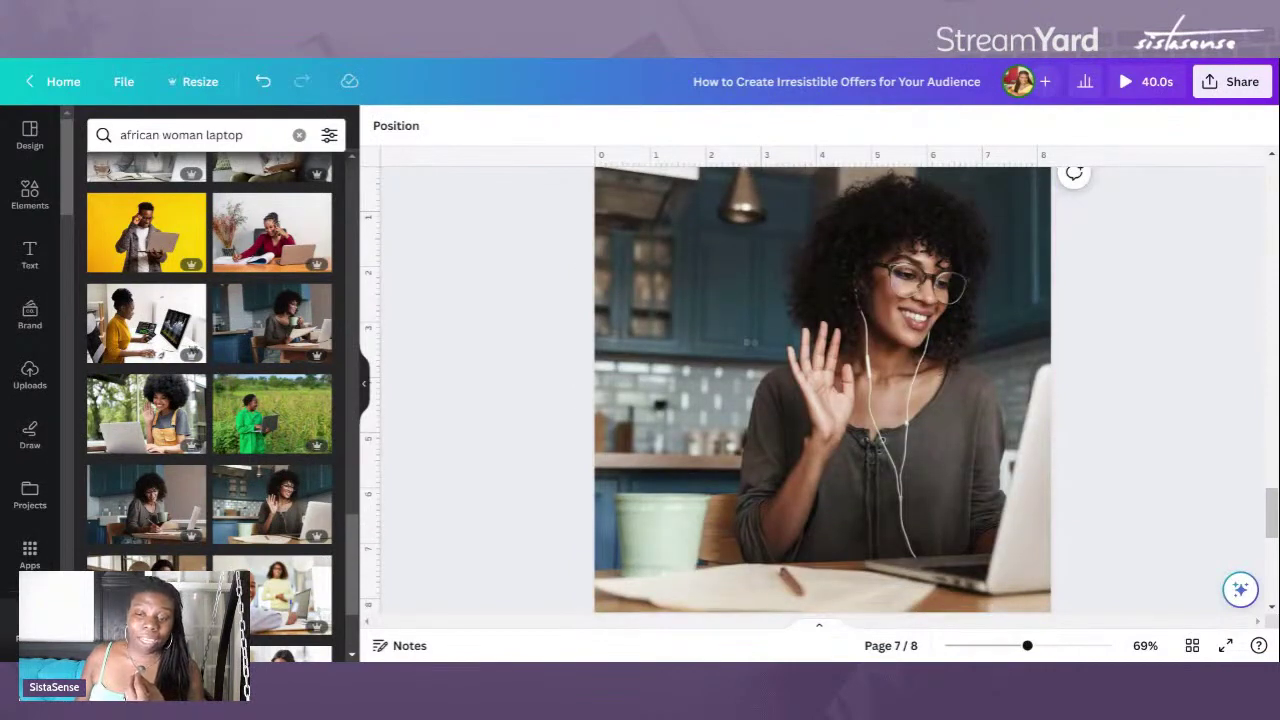
# Step: Delete the photo of the woman holding a mug and paper from below the paragraph on page 3
pyautogui.click(1192, 645)
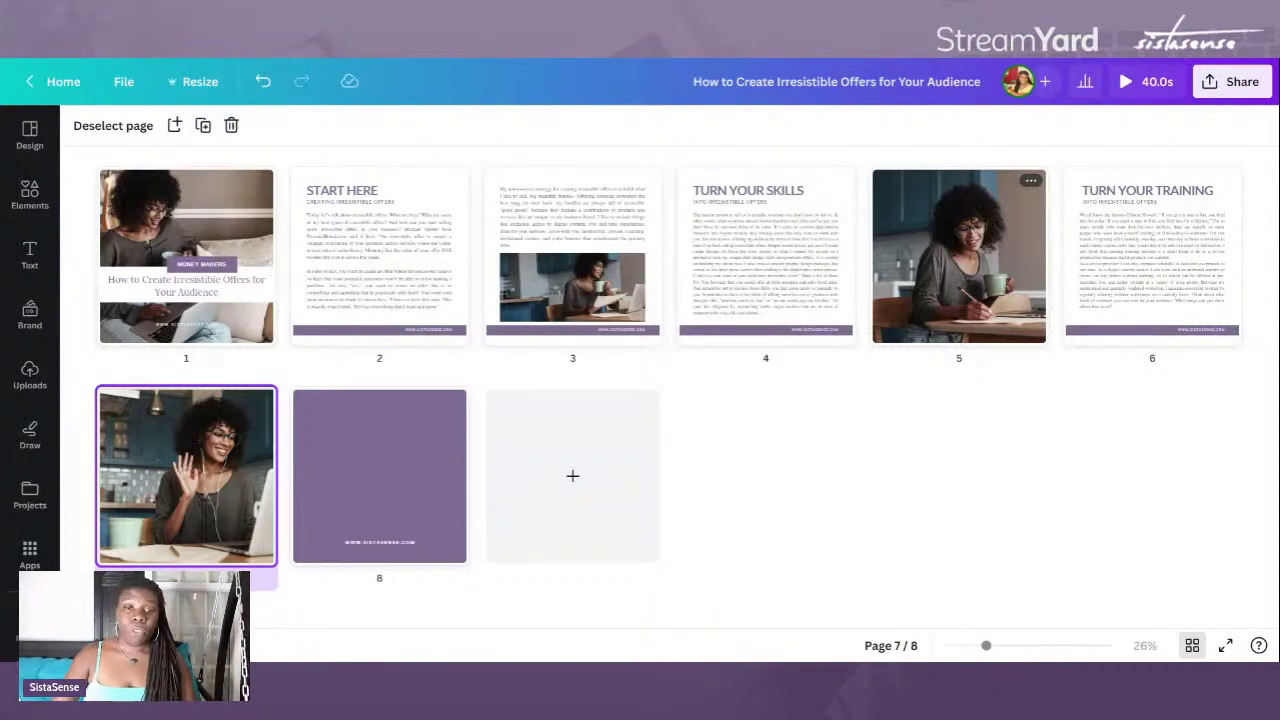
pyautogui.click(595, 232)
pyautogui.doubleClick(595, 232)
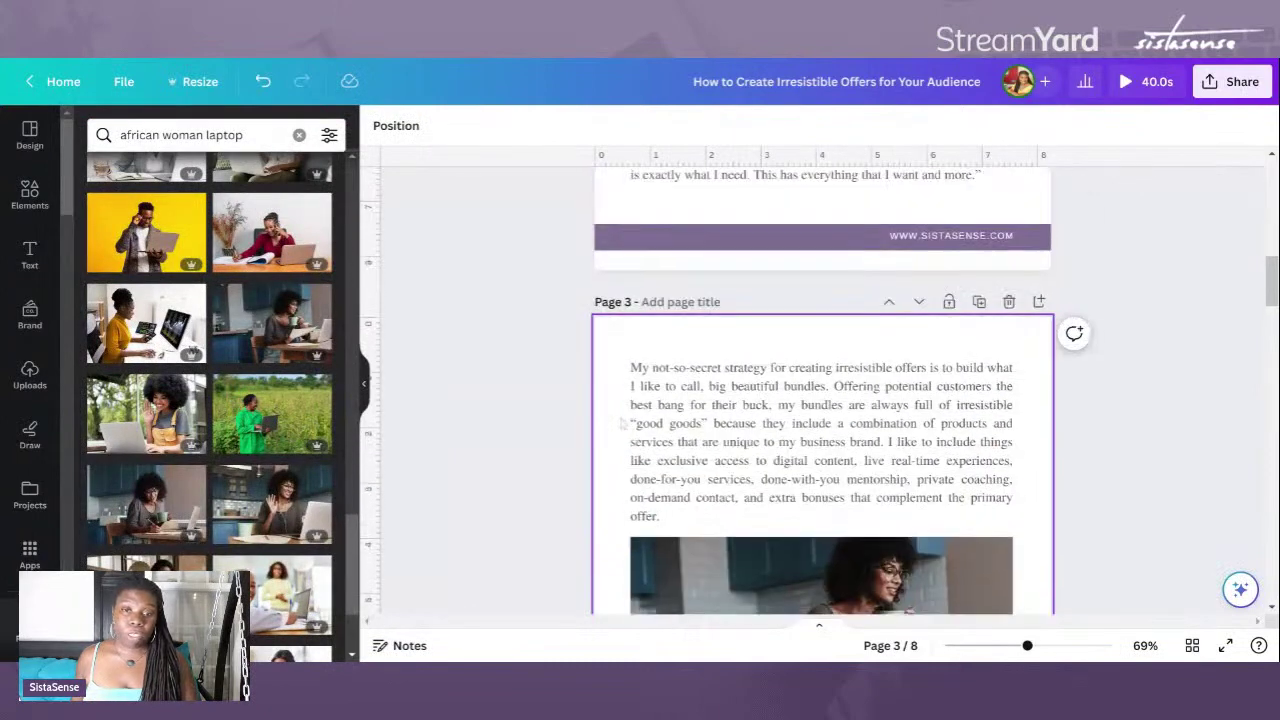
pyautogui.click(850, 505)
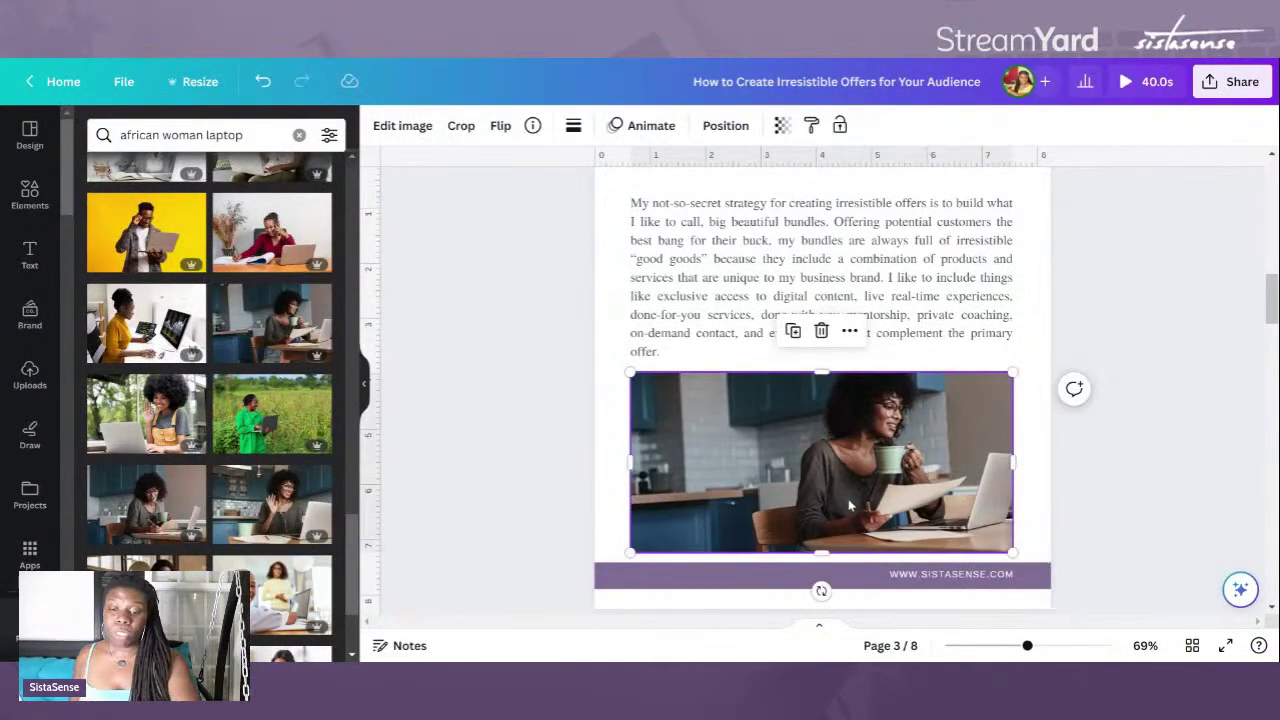
pyautogui.press('Delete')
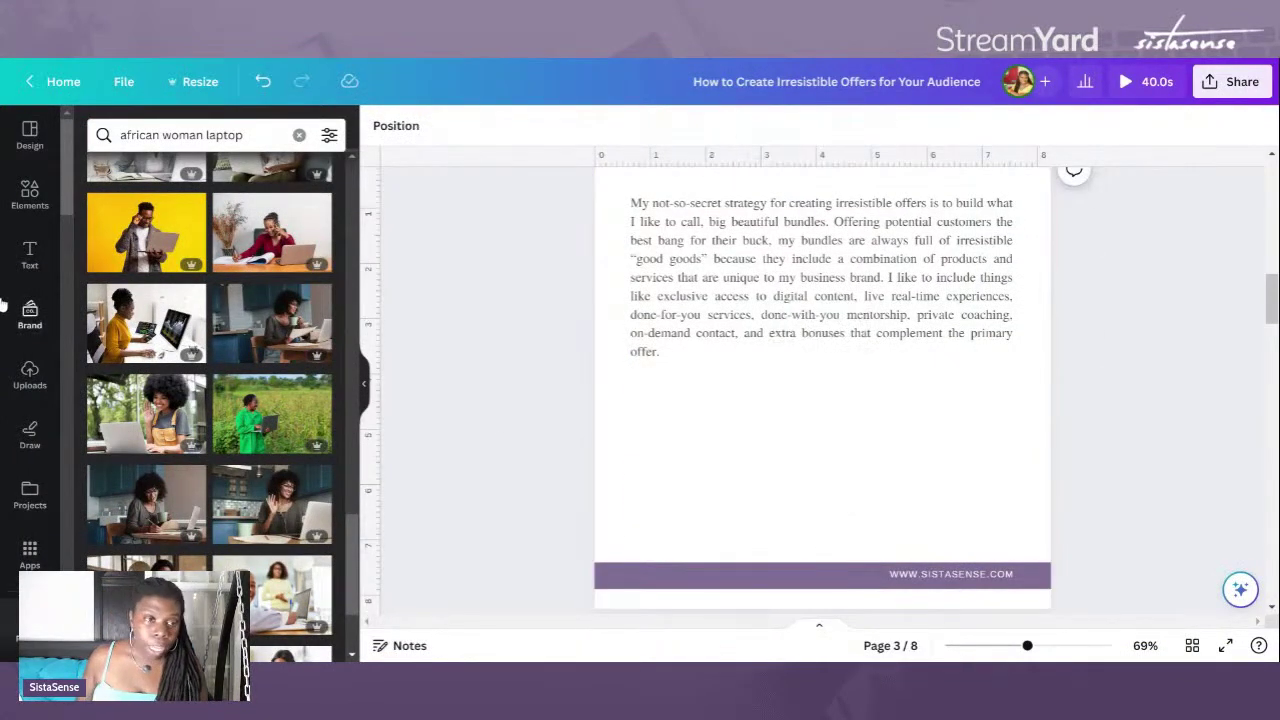
# Step: Add a square shape to page 3 and stretch it into a text-width rectangle filling the space between the paragraph and the footer bar
pyautogui.click(10, 185)
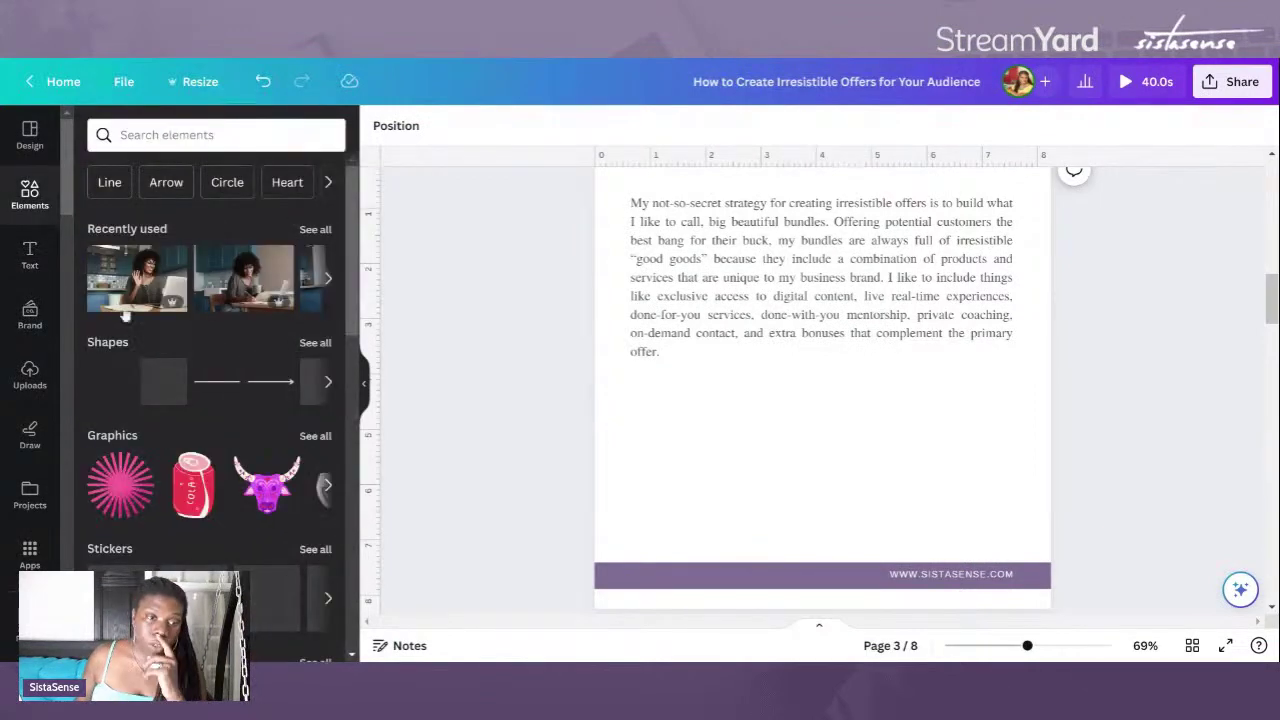
pyautogui.click(100, 395)
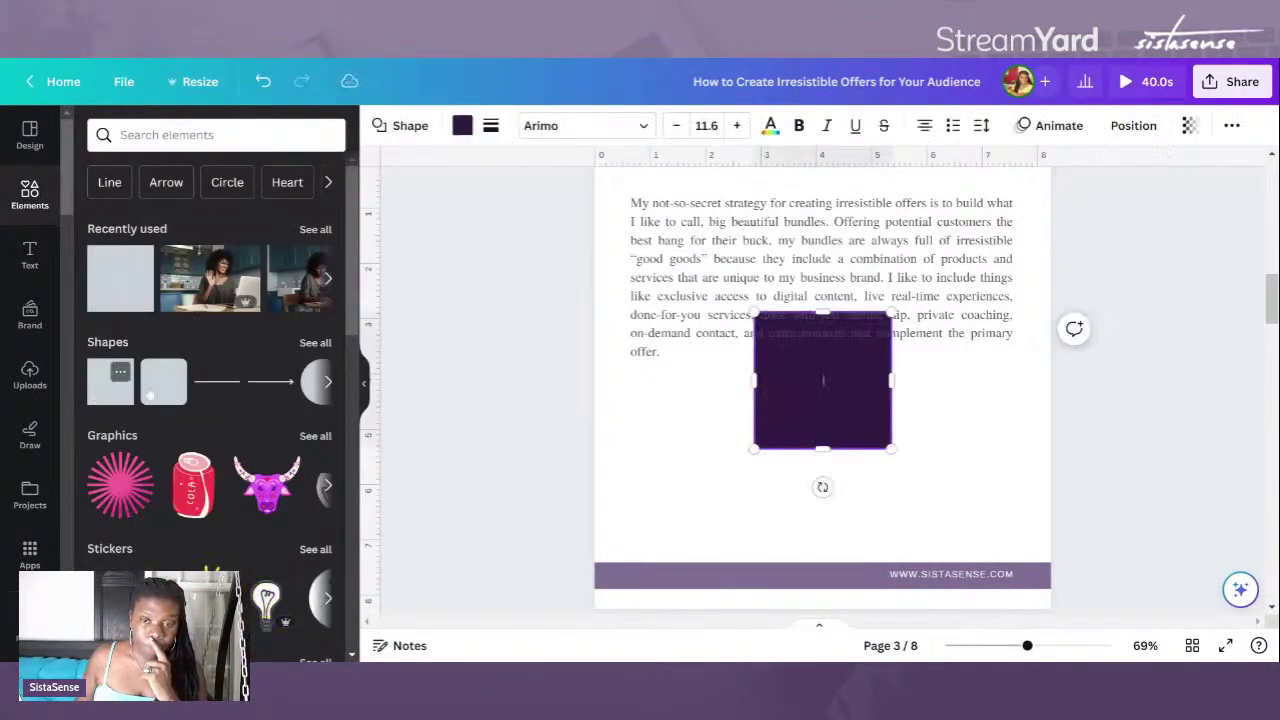
pyautogui.moveTo(823, 386); pyautogui.dragTo(1013, 447)
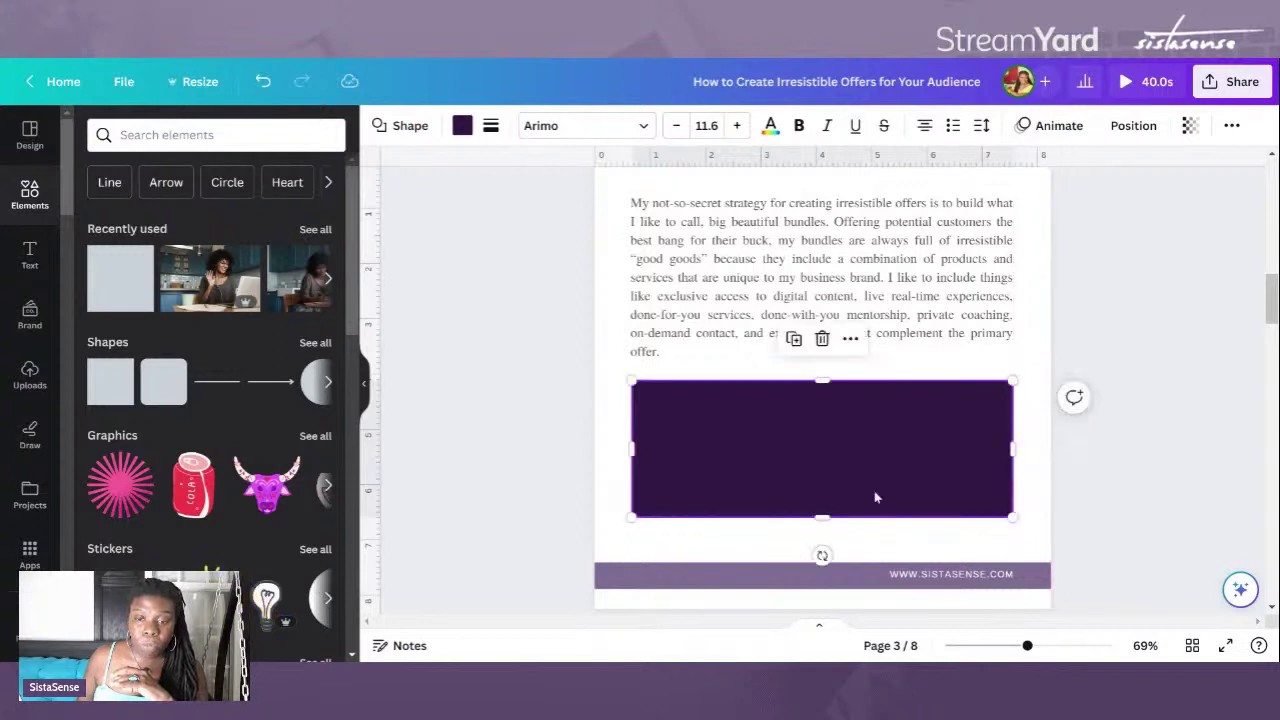
pyautogui.moveTo(821, 517); pyautogui.dragTo(832, 545)
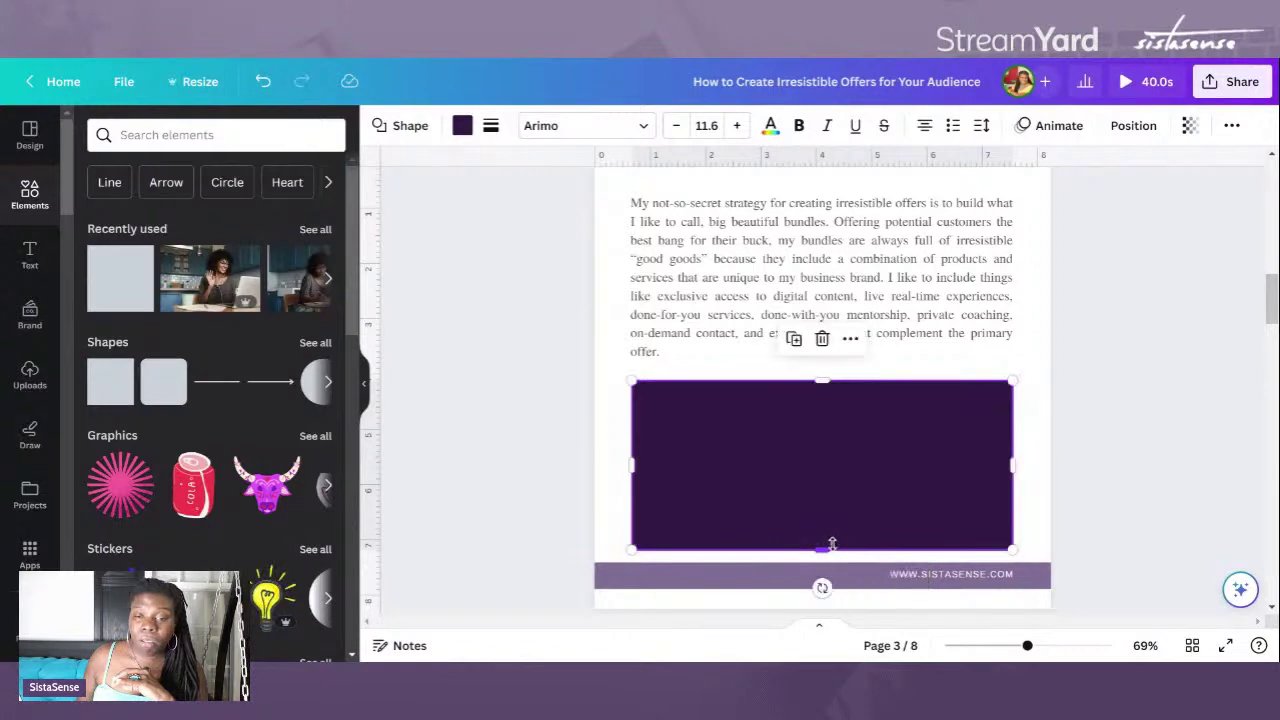
# Step: Recolor the rectangle on page 3 with the light grey brand color and set its transparency to 26
pyautogui.click(464, 127)
pyautogui.click(464, 127)
pyautogui.click(466, 128)
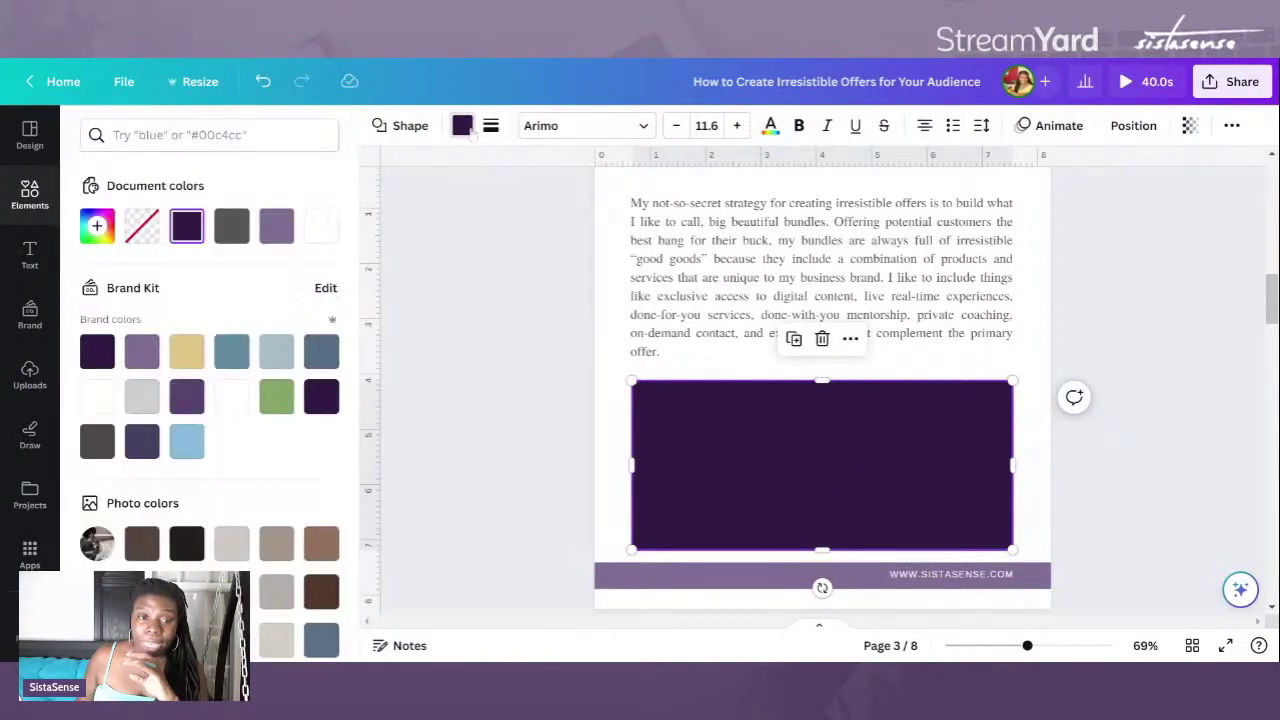
pyautogui.click(321, 226)
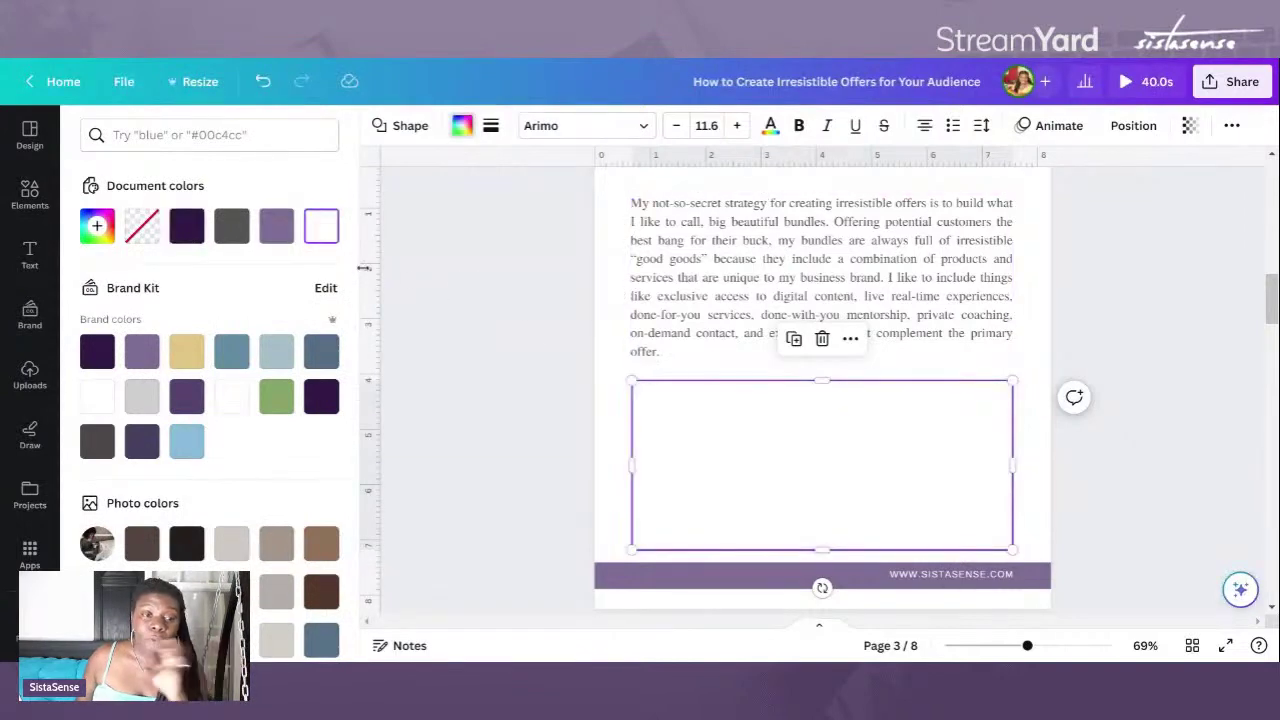
pyautogui.click(134, 404)
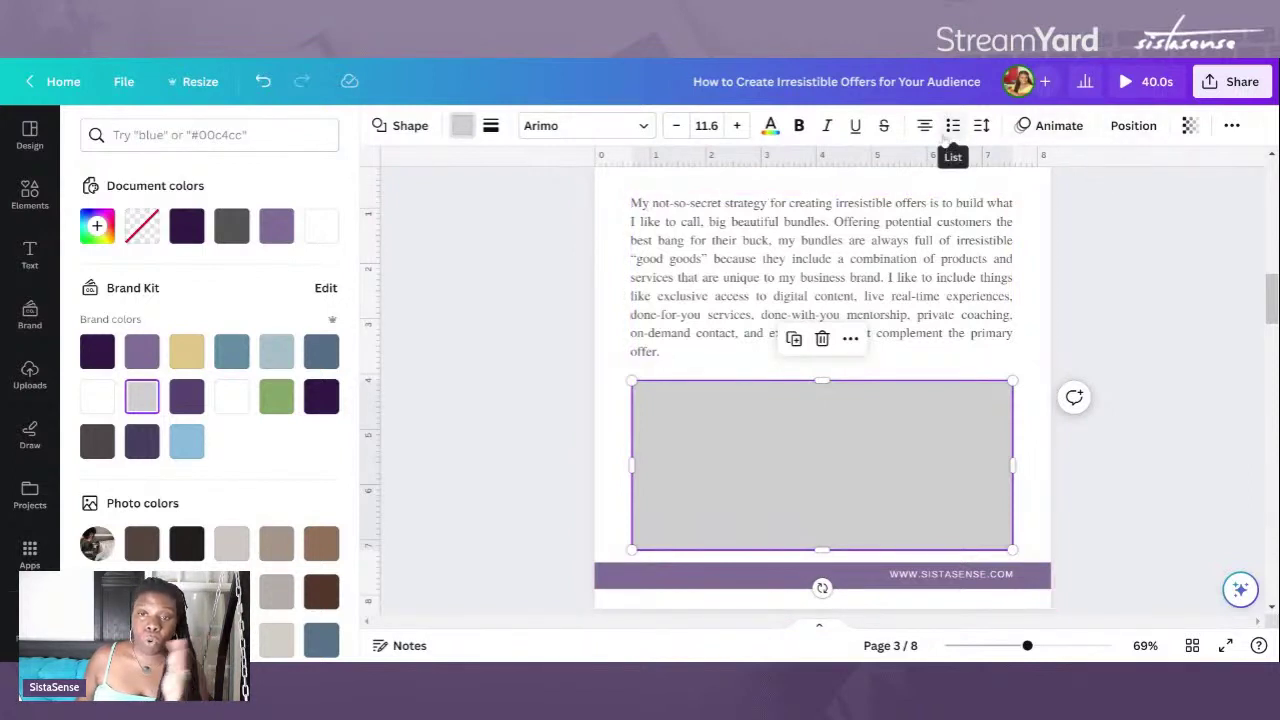
pyautogui.click(1190, 126)
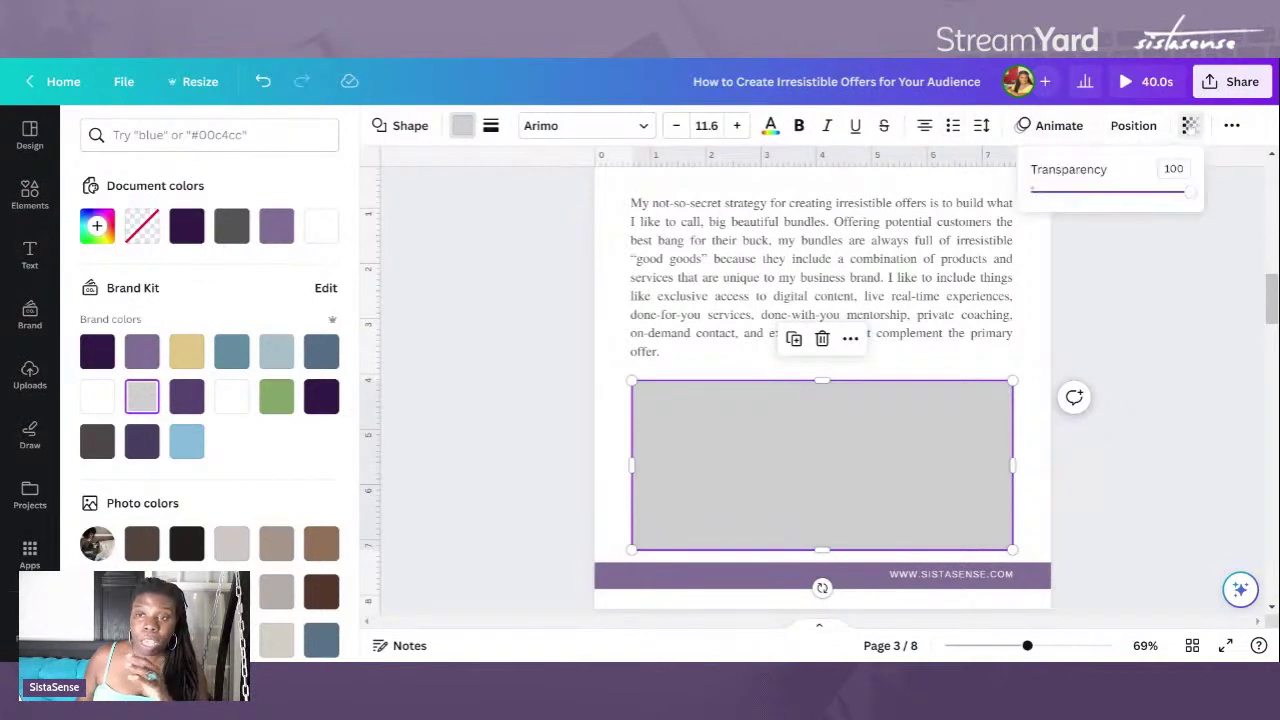
pyautogui.moveTo(1138, 192); pyautogui.dragTo(1072, 193)
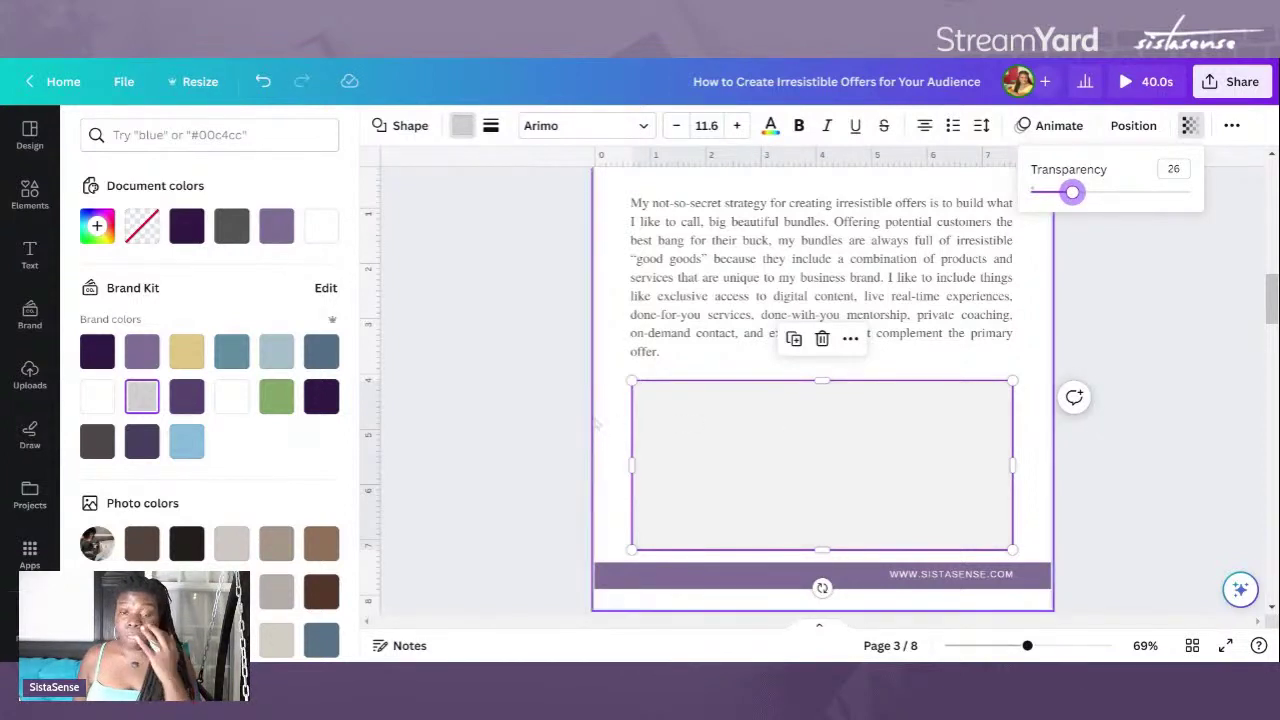
pyautogui.click(638, 357)
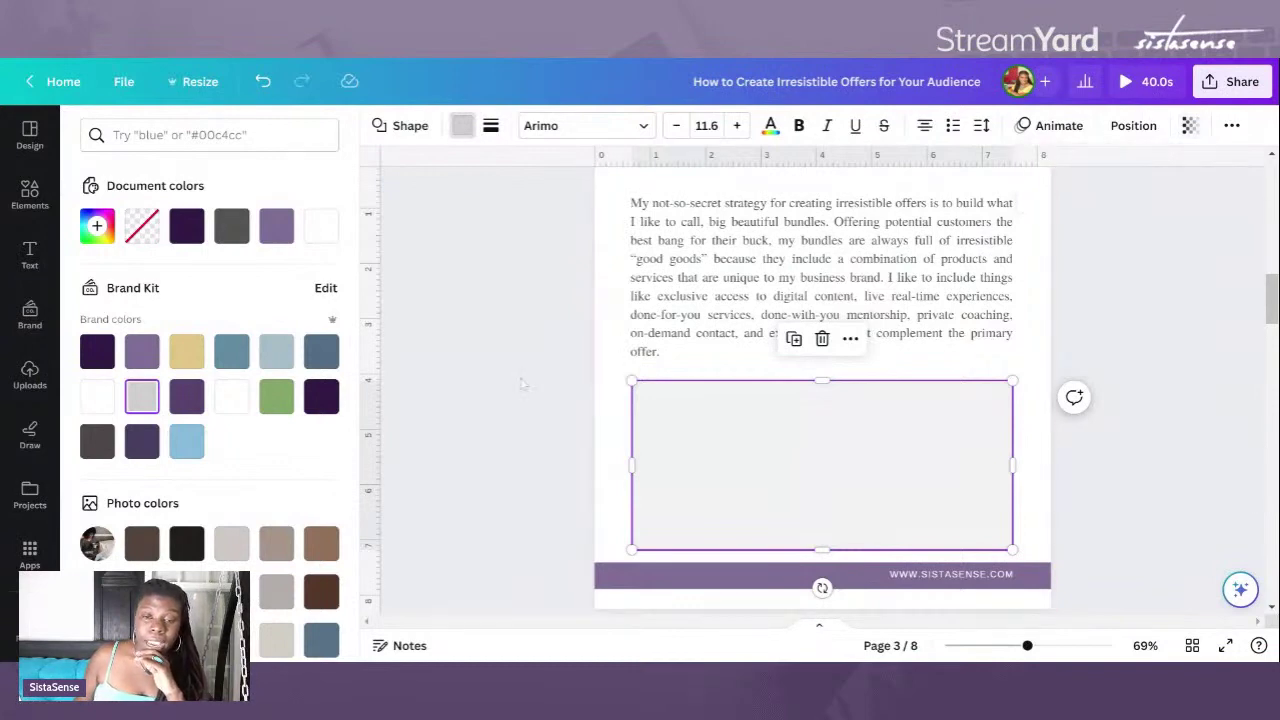
pyautogui.click(527, 384)
pyautogui.click(685, 378)
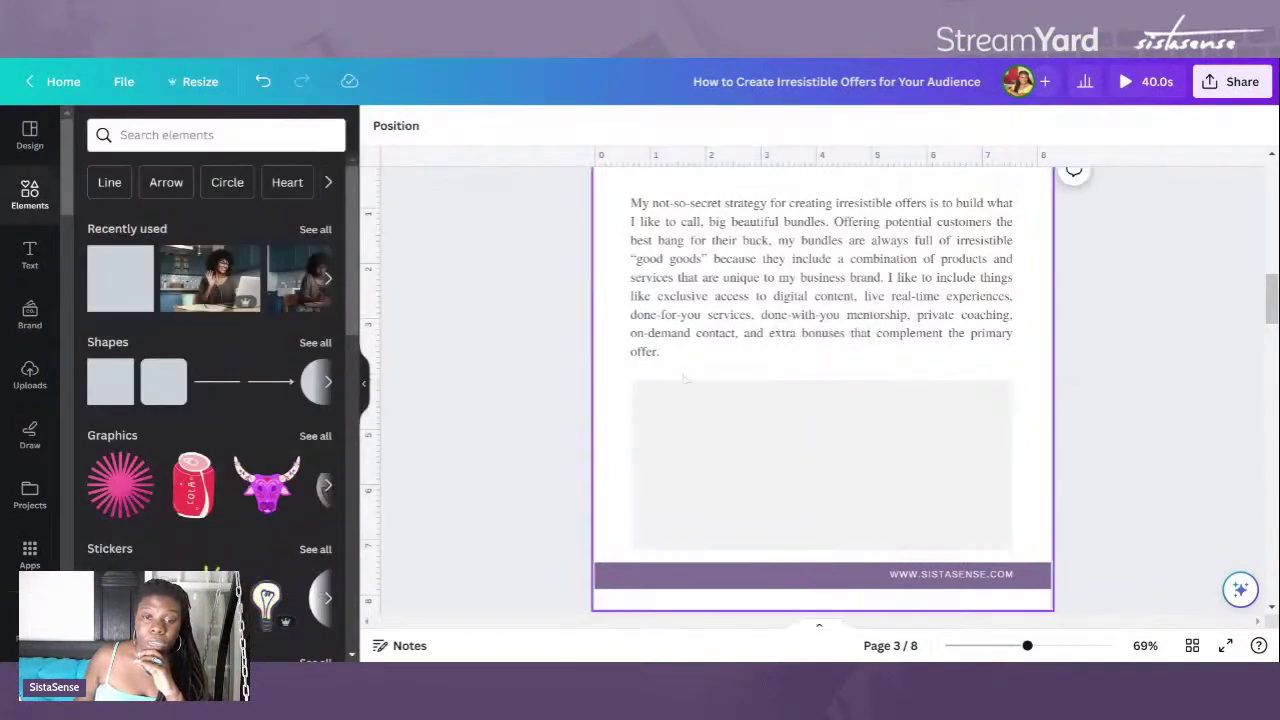
# Step: Extend the grey rectangle's upper edge slightly toward the paragraph above it
pyautogui.click(776, 422)
pyautogui.moveTo(820, 382); pyautogui.dragTo(821, 373)
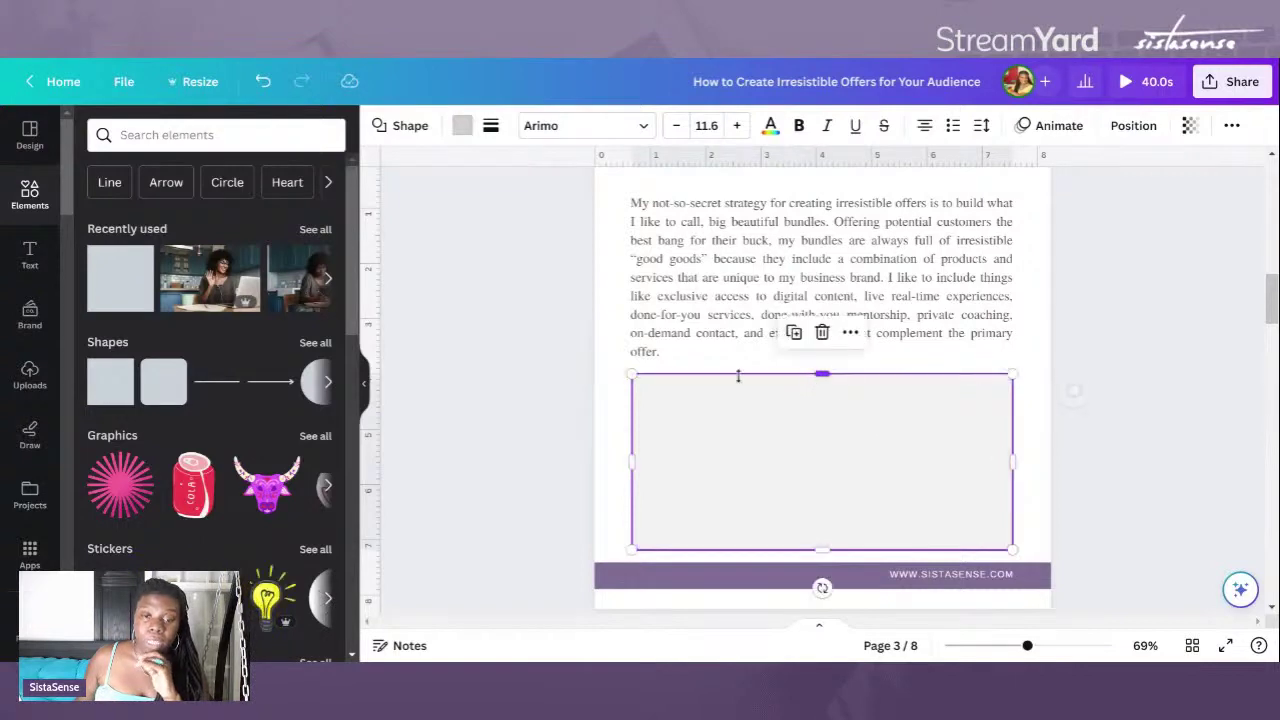
pyautogui.click(561, 381)
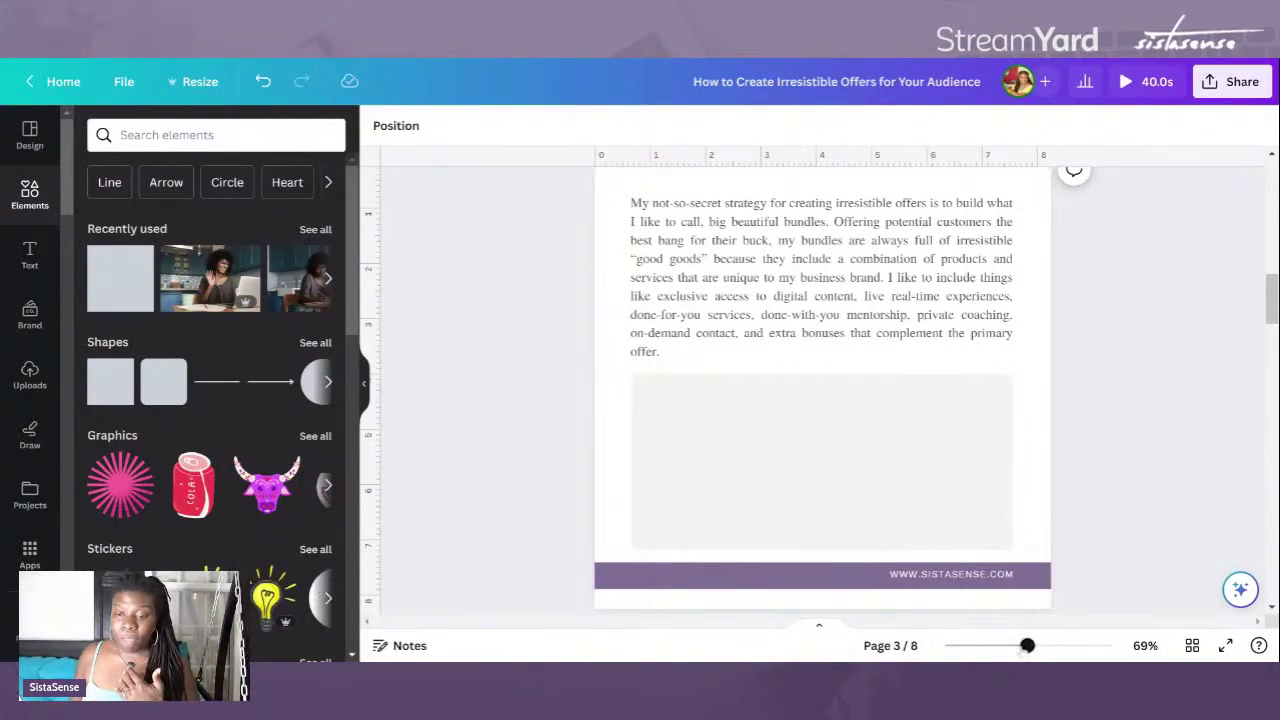
# Step: Duplicate the full-page photo page that follows TURN YOUR SKILLS and move the copy directly after page 3
pyautogui.moveTo(1027, 645); pyautogui.dragTo(1009, 645)
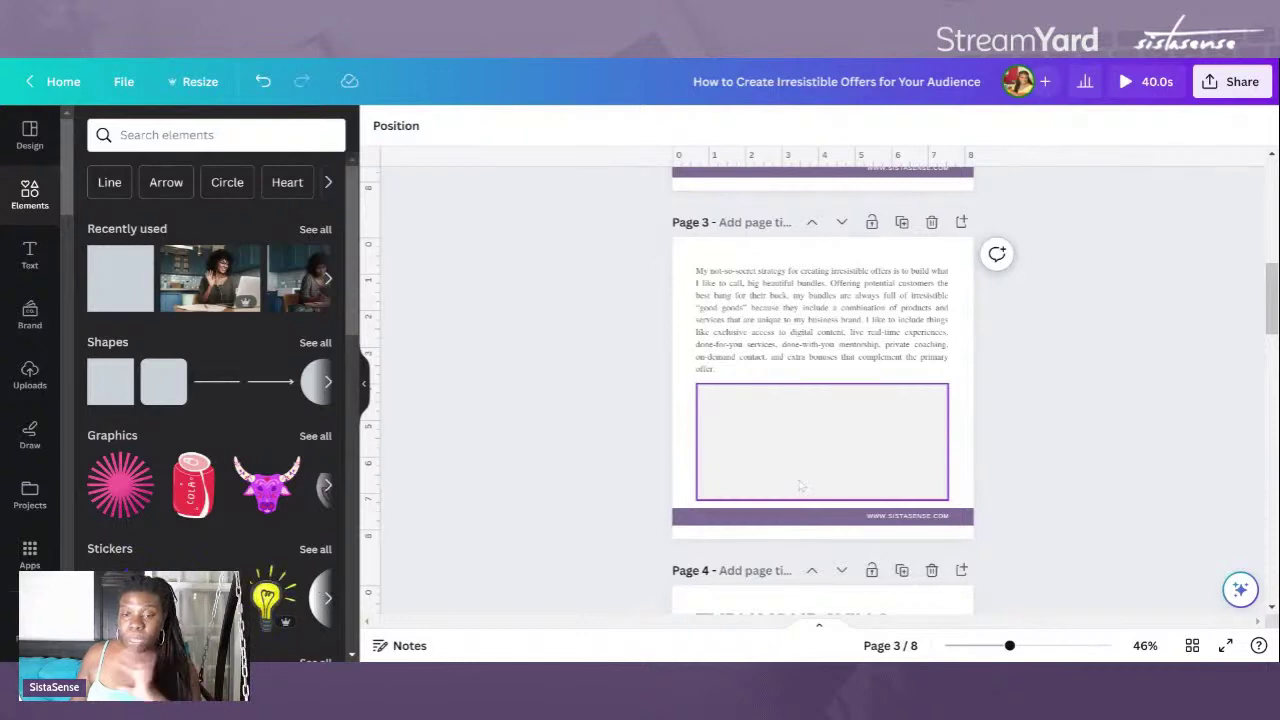
pyautogui.scroll(10, 800, 485)
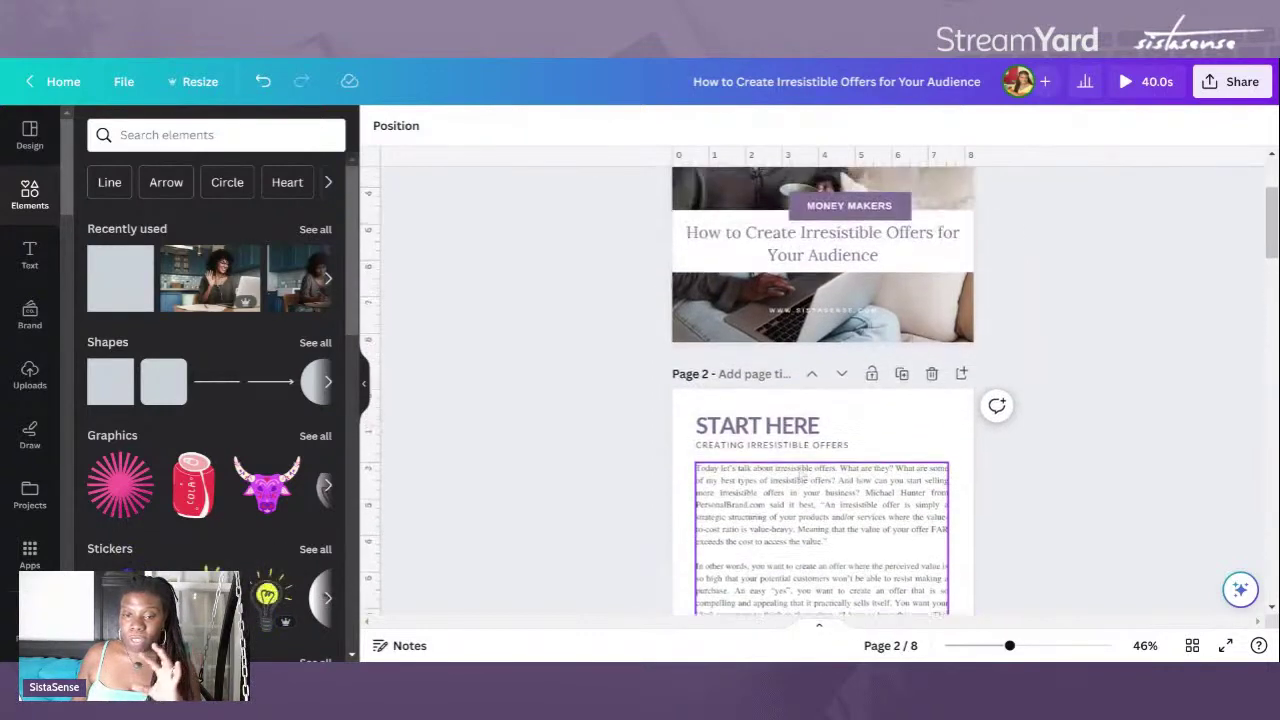
pyautogui.scroll(-15, 826, 492)
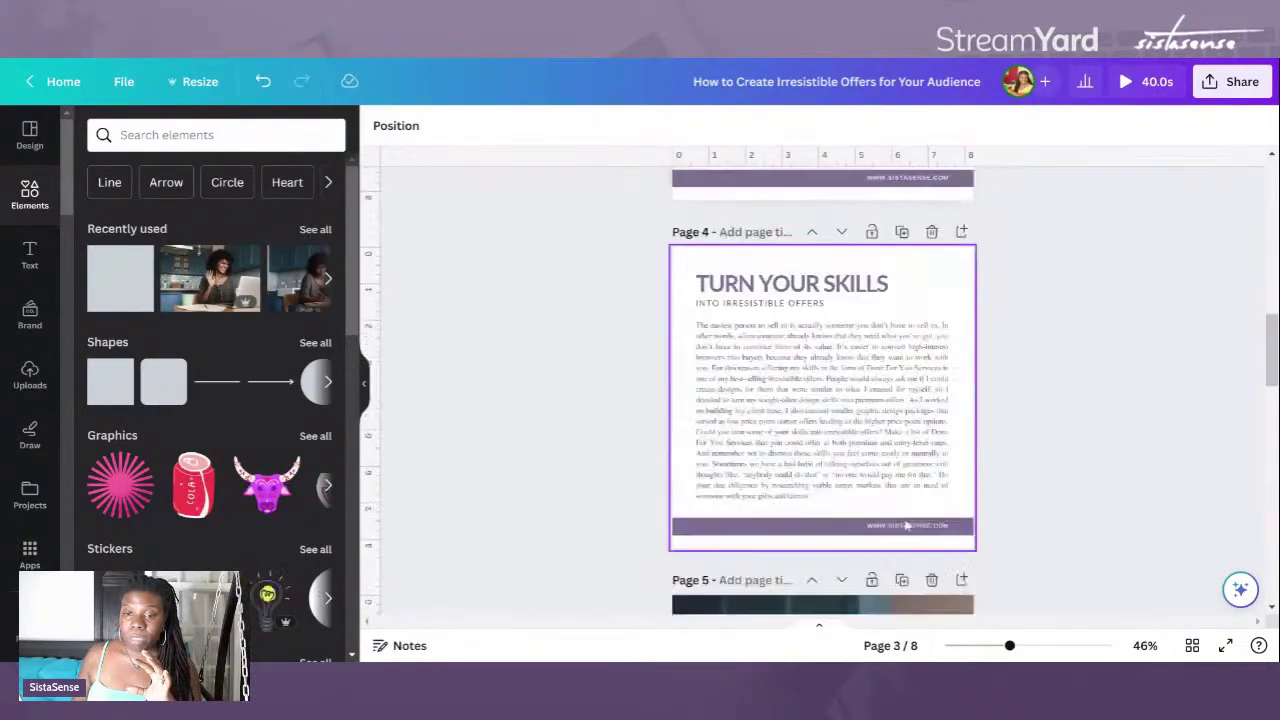
pyautogui.scroll(-4, 906, 525)
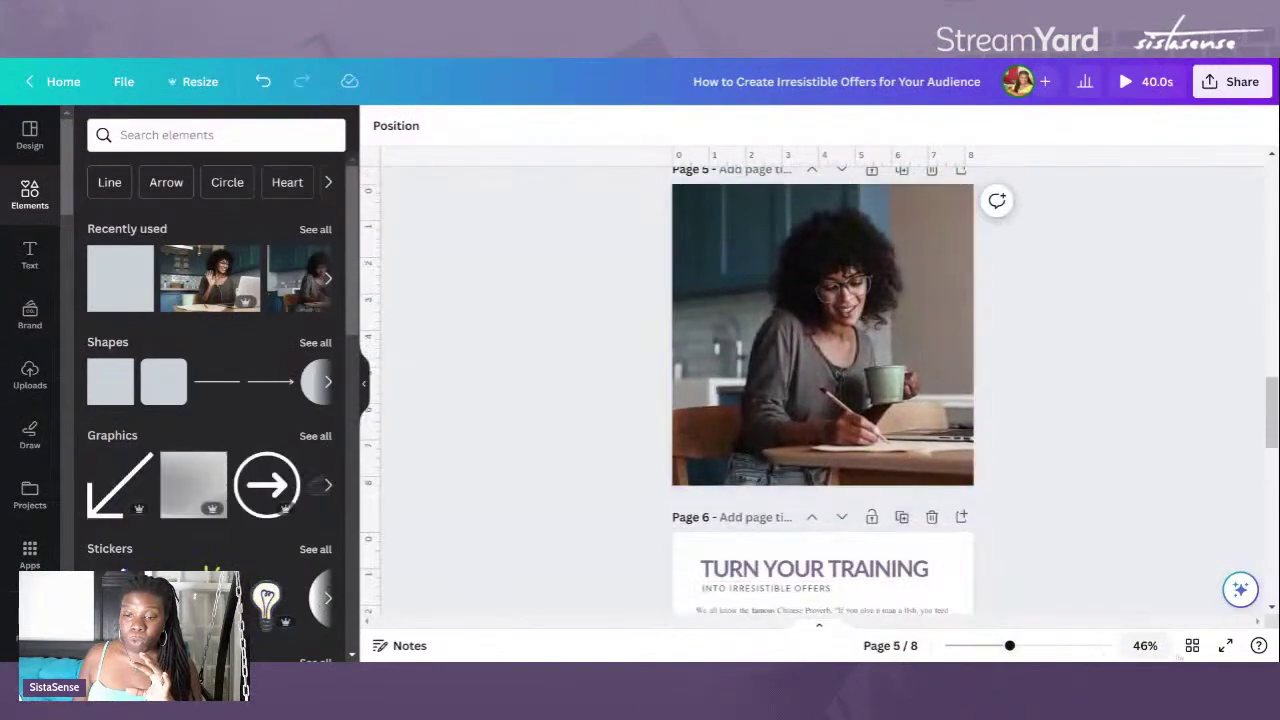
pyautogui.click(1192, 645)
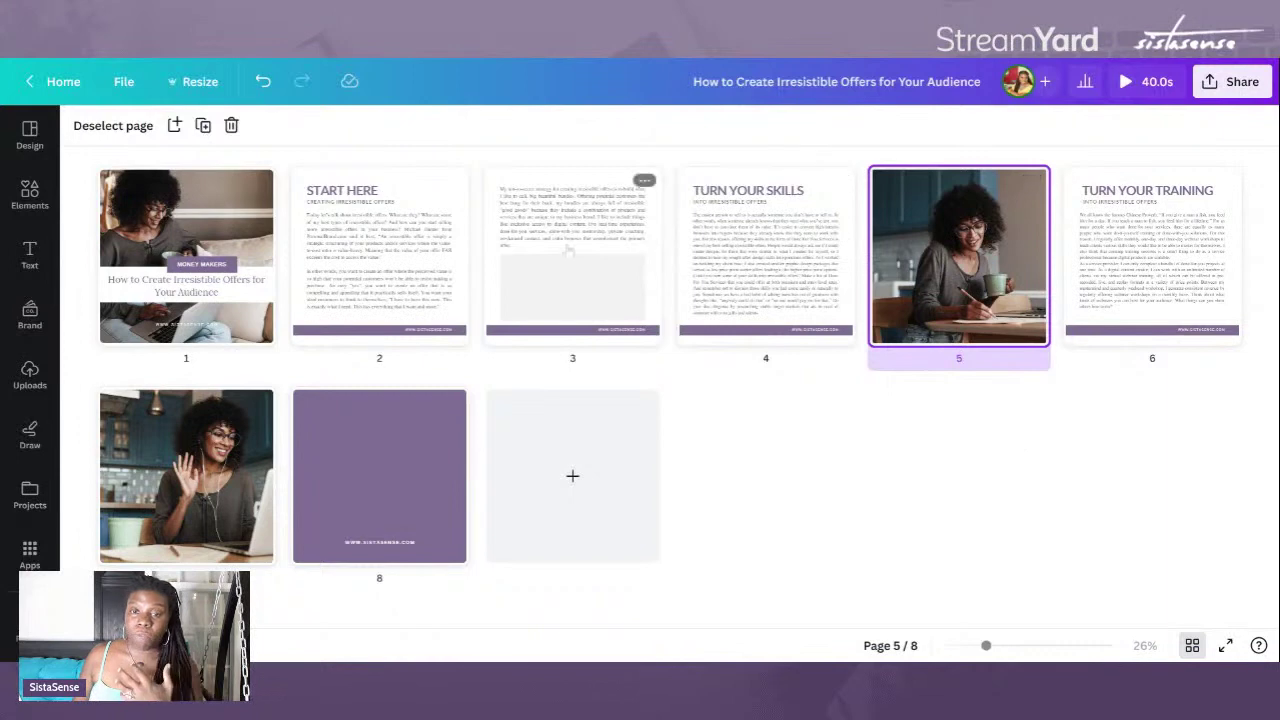
pyautogui.rightClick(926, 256)
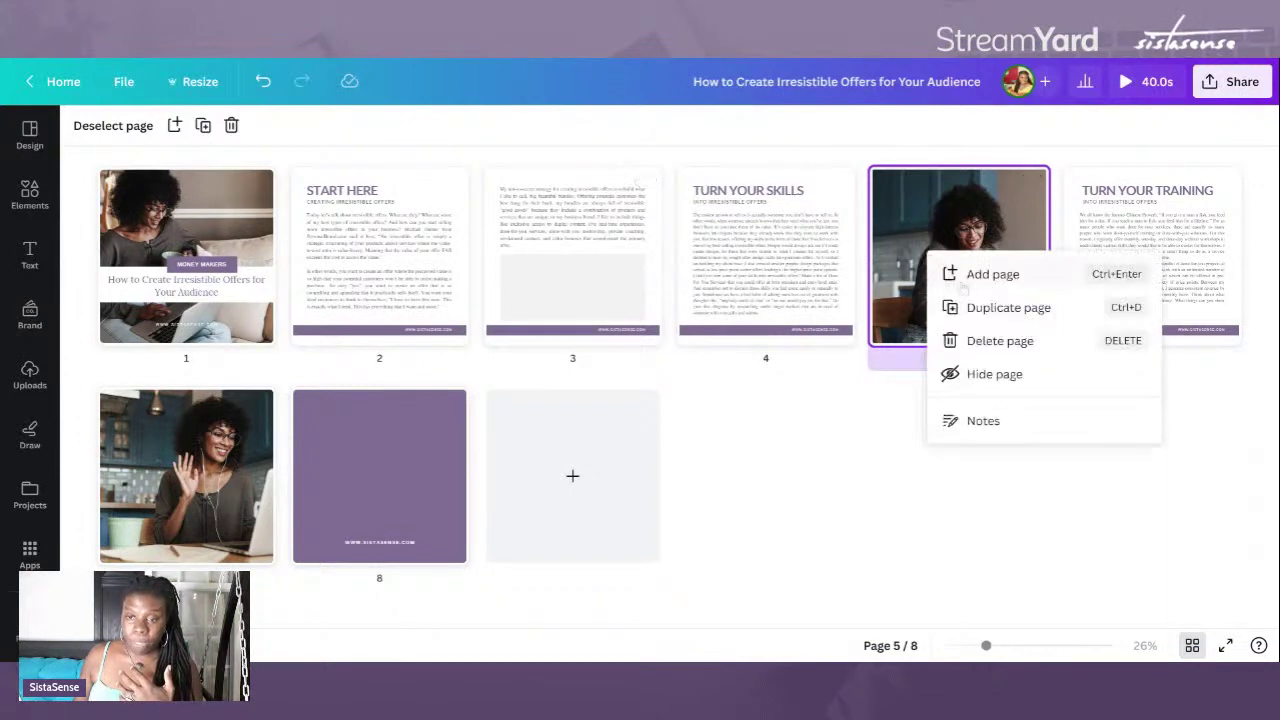
pyautogui.click(980, 307)
pyautogui.moveTo(978, 300); pyautogui.dragTo(757, 287)
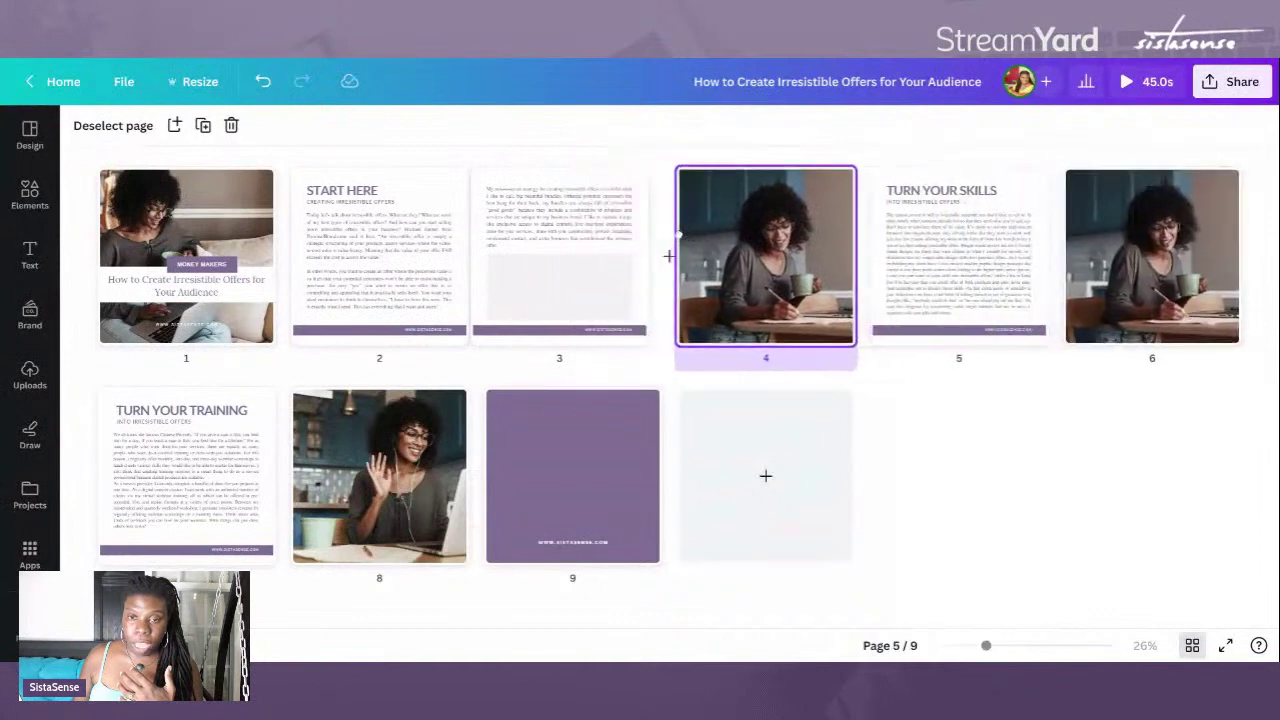
# Step: Try to place the recently used photo of the woman writing beside her laptop on the duplicated photo page
pyautogui.doubleClick(757, 287)
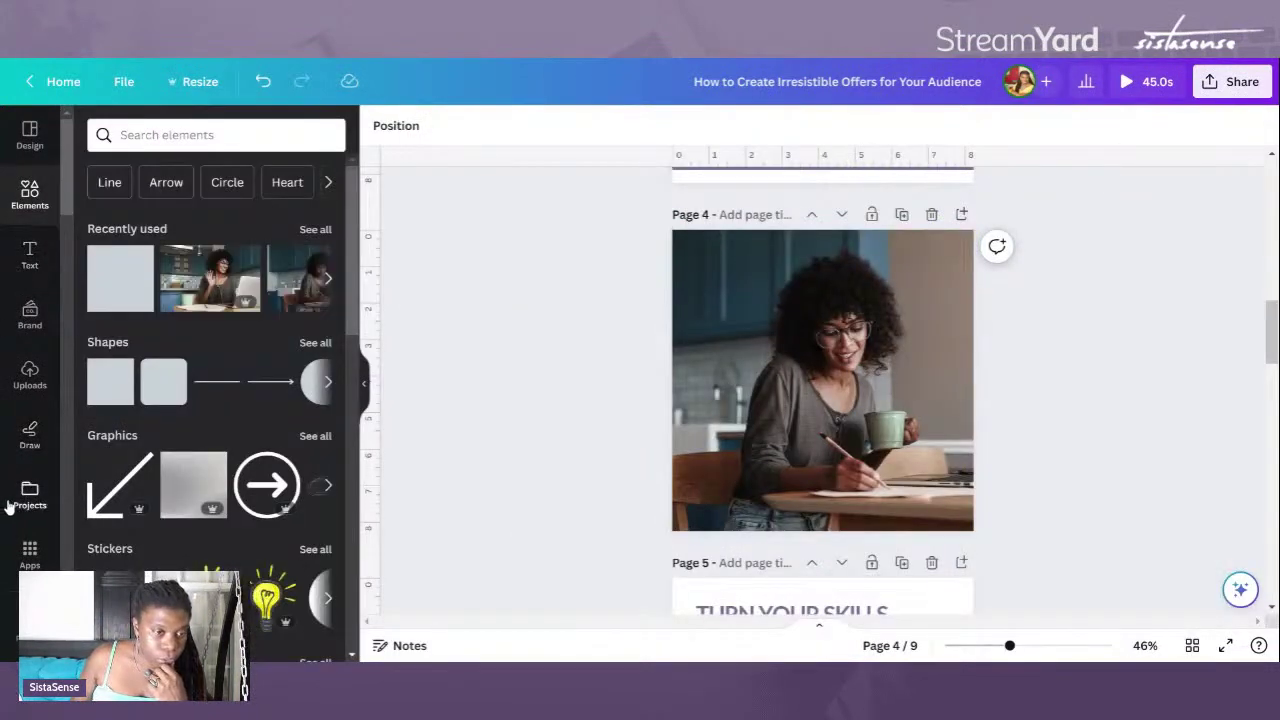
pyautogui.click(312, 231)
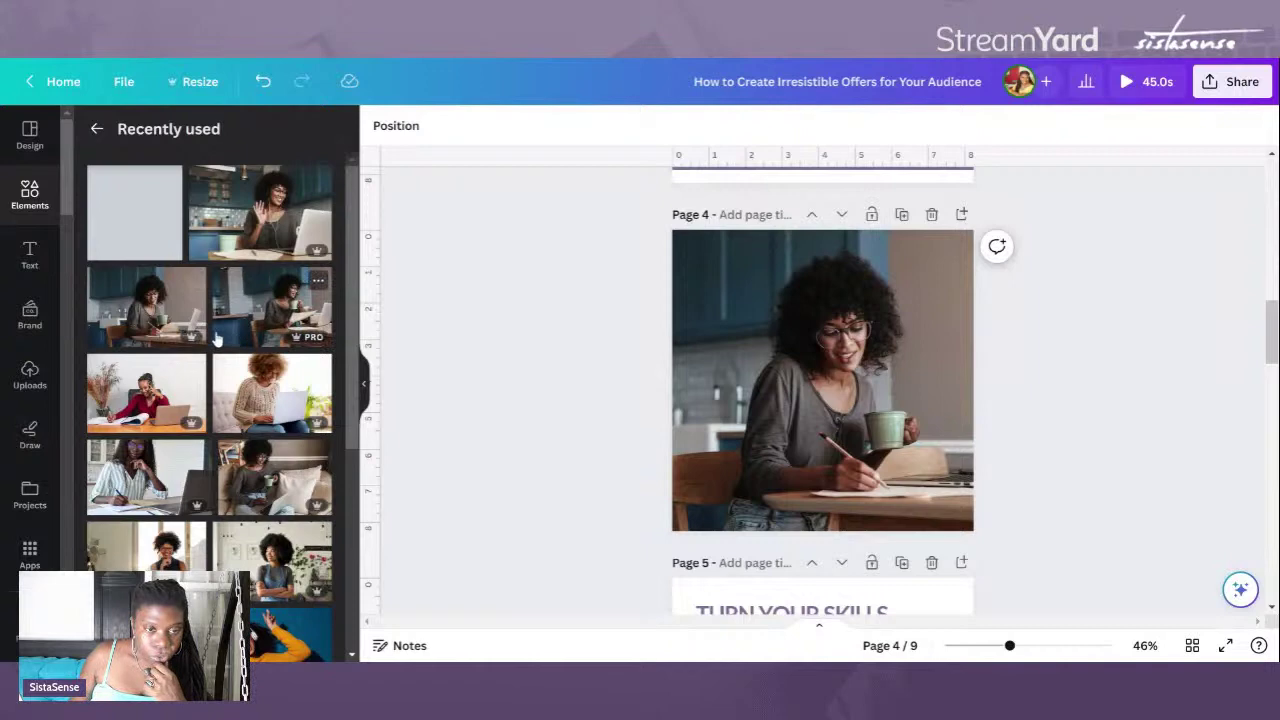
pyautogui.moveTo(138, 272); pyautogui.dragTo(788, 317)
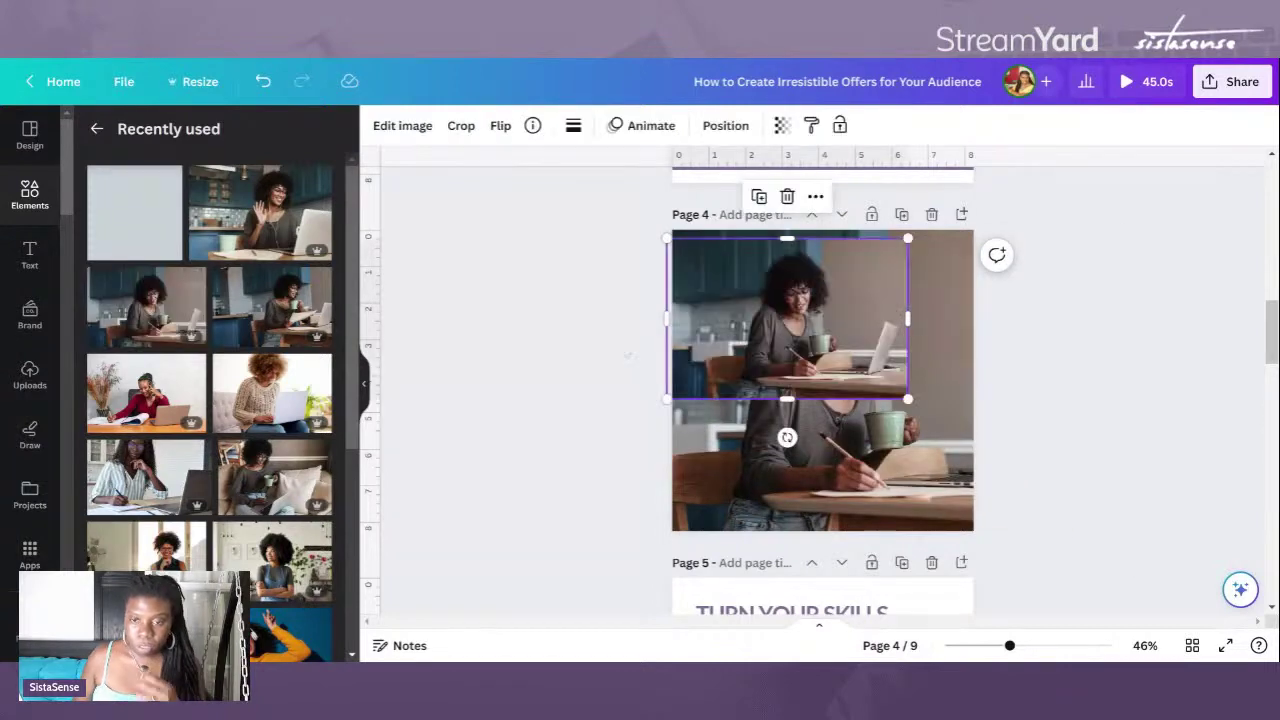
pyautogui.click(647, 352)
pyautogui.scroll(10, 647, 352)
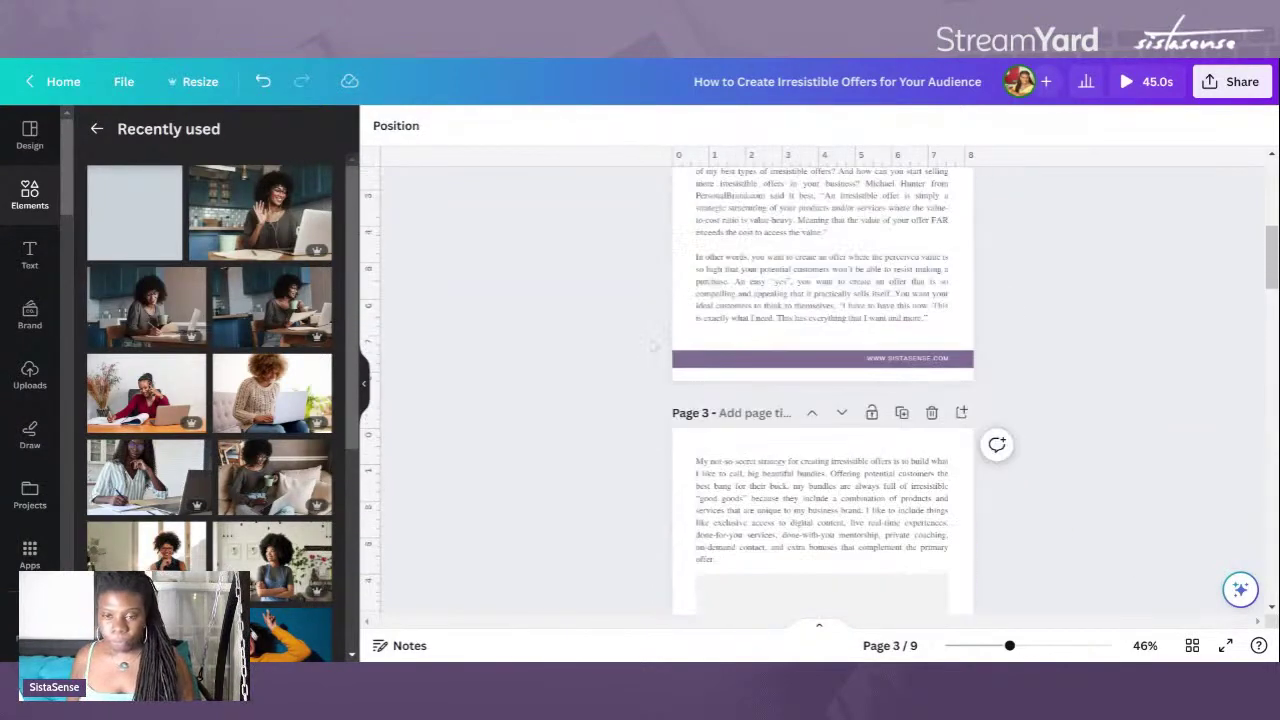
pyautogui.scroll(-10, 649, 345)
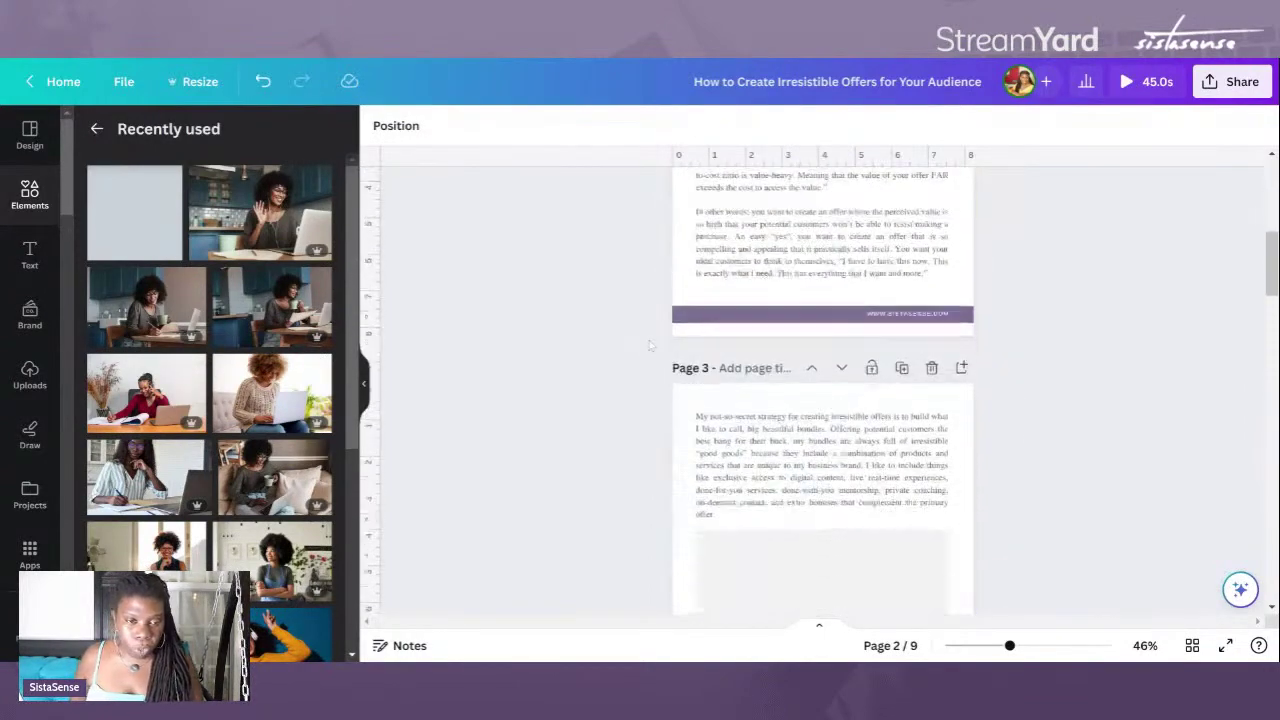
pyautogui.scroll(10, 649, 345)
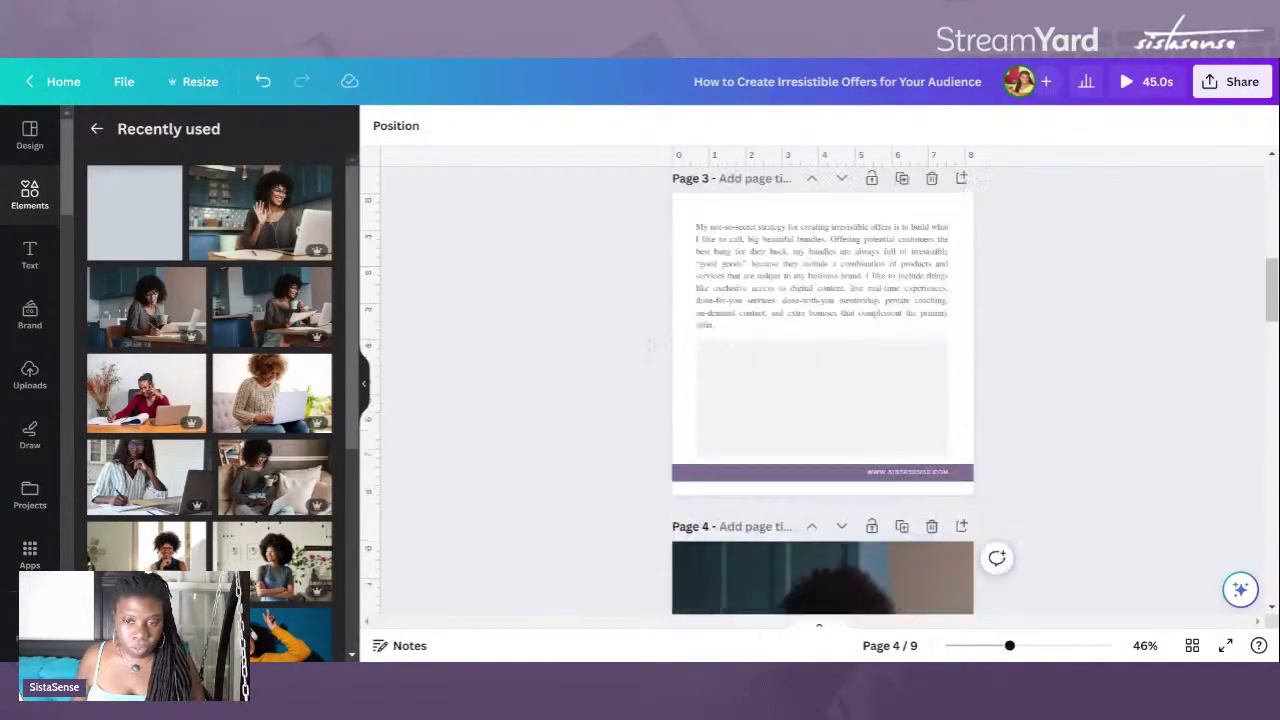
pyautogui.scroll(2, 649, 345)
pyautogui.scroll(-10, 649, 345)
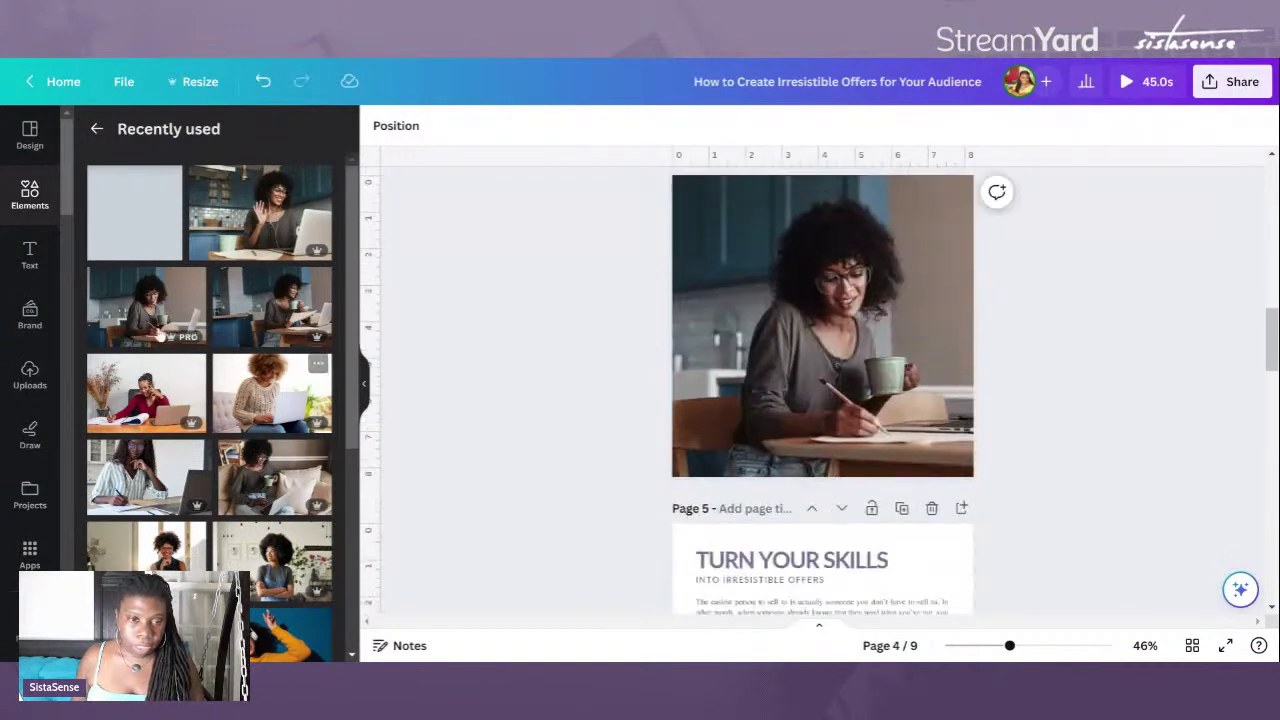
# Step: Replace the photo on page 4 with the recently used shot of the woman holding a mug and paper, and shift it left within its crop
pyautogui.moveTo(255, 308); pyautogui.dragTo(790, 330)
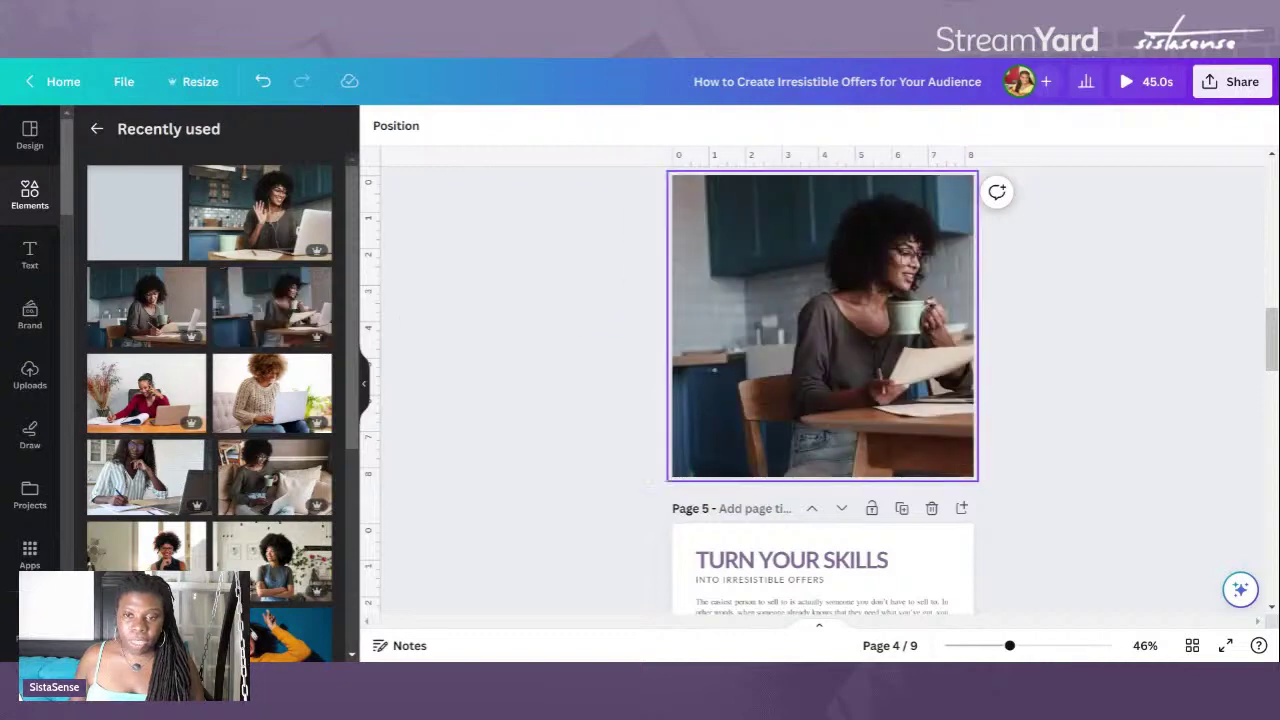
pyautogui.doubleClick(699, 287)
pyautogui.moveTo(812, 269); pyautogui.dragTo(786, 260)
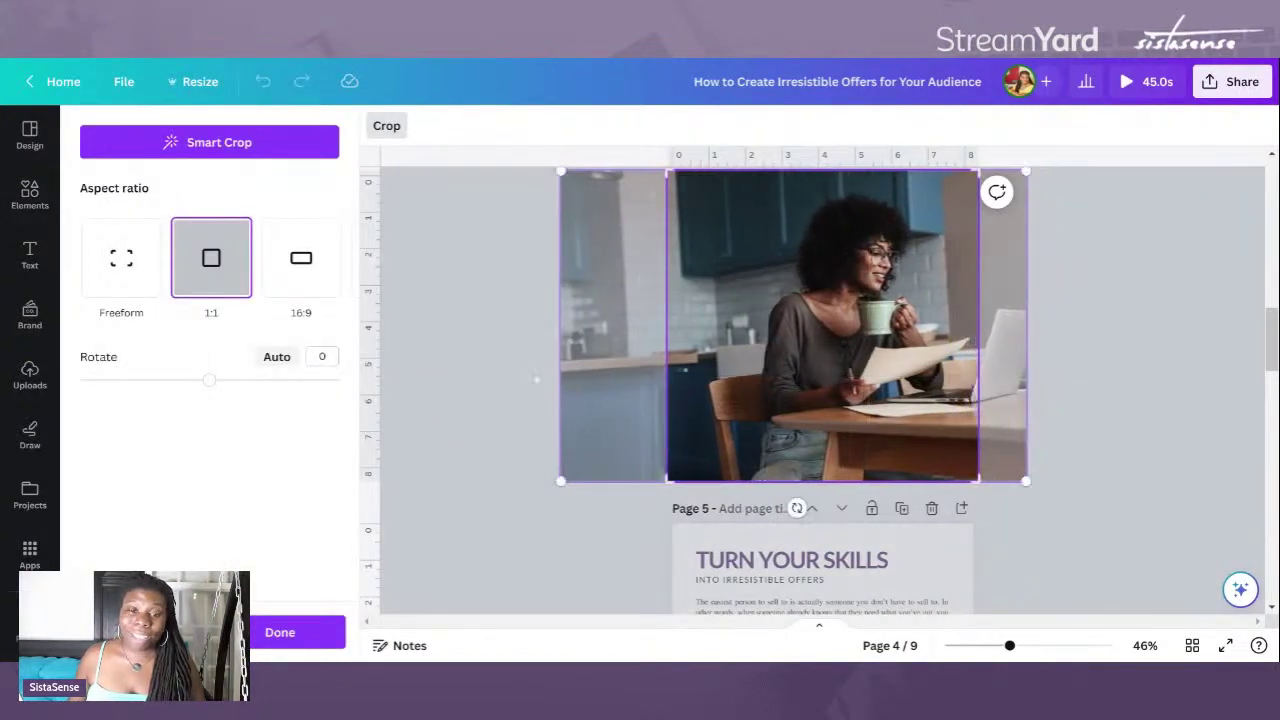
pyautogui.click(500, 408)
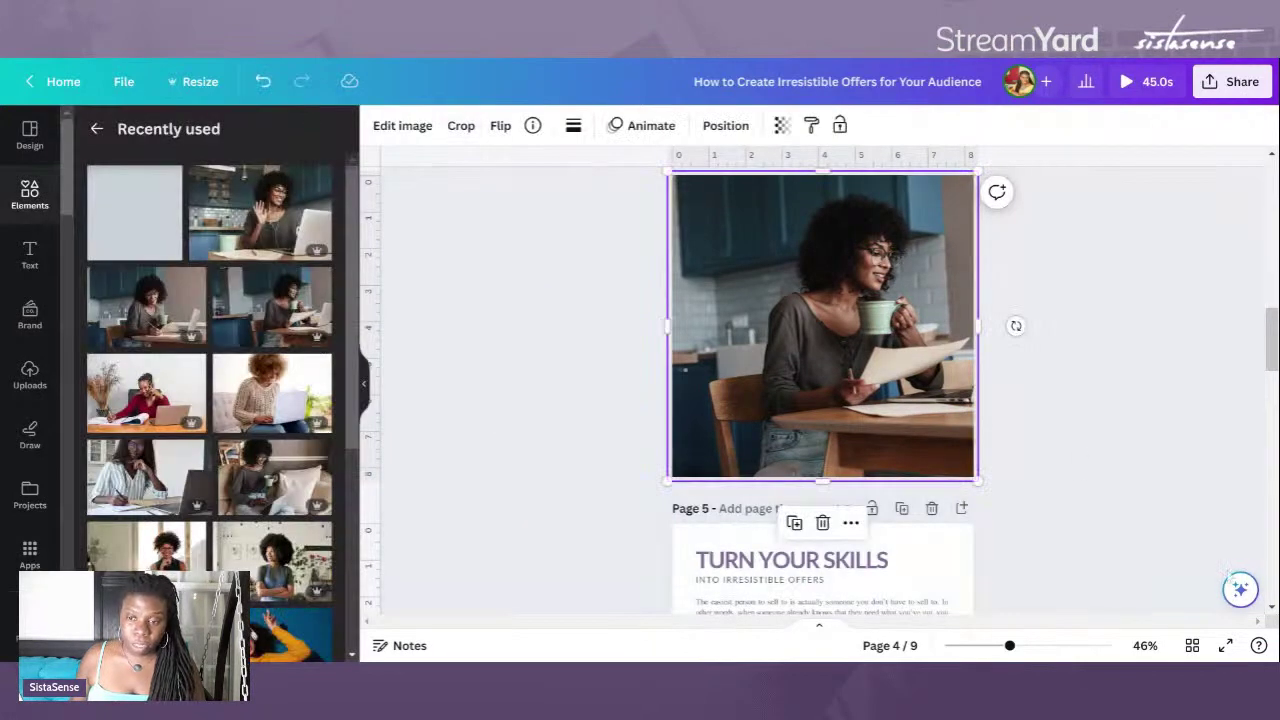
# Step: Show all the eBook's pages in the grid overview to review their layout and order
pyautogui.click(1190, 645)
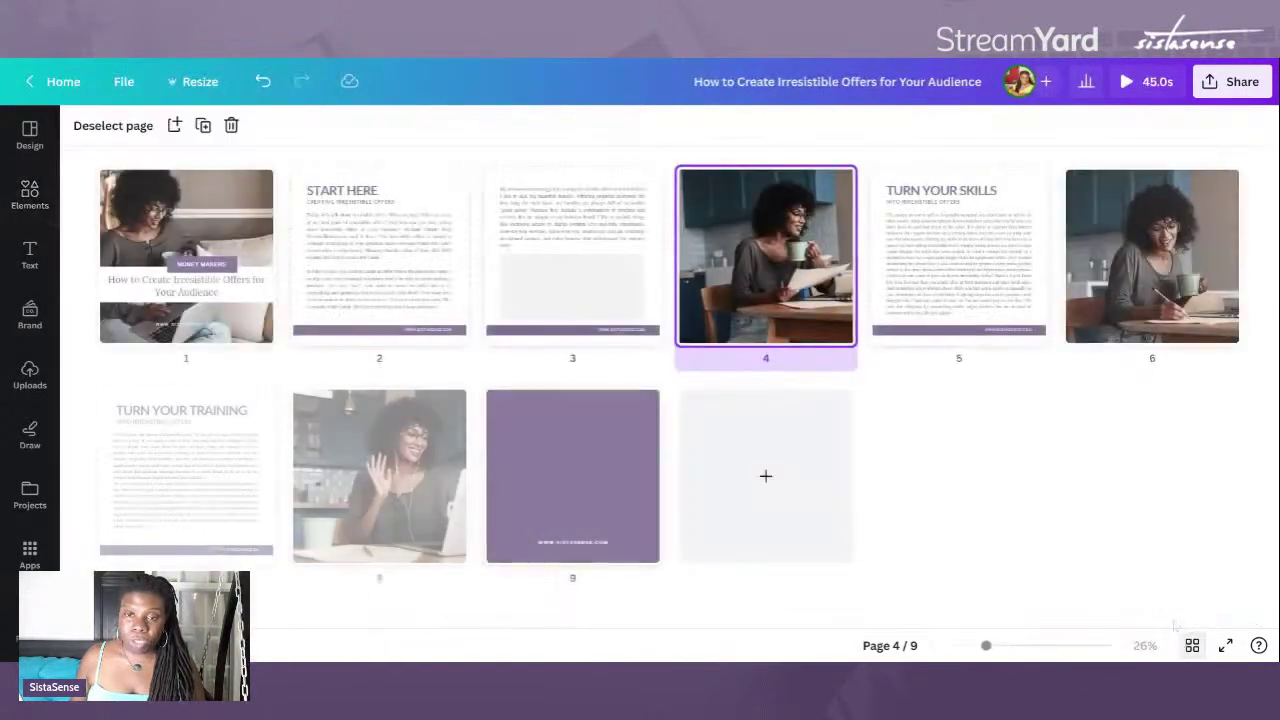
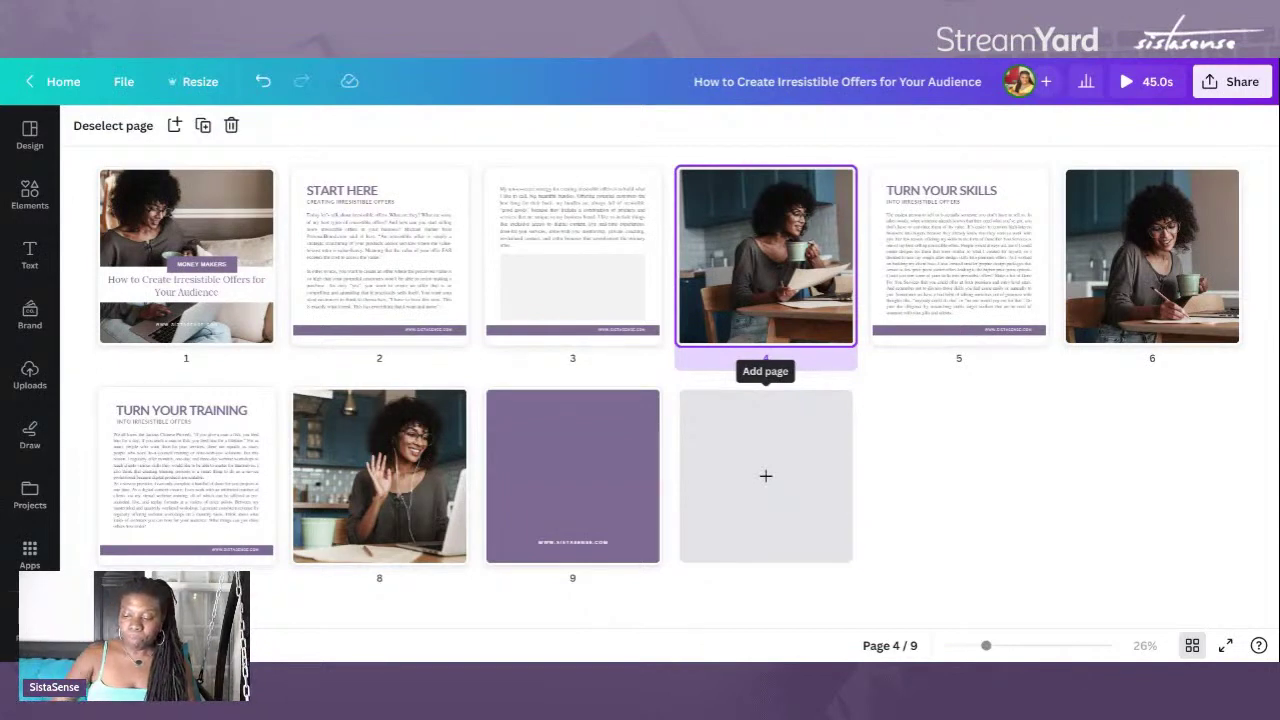
pyautogui.click(1069, 493)
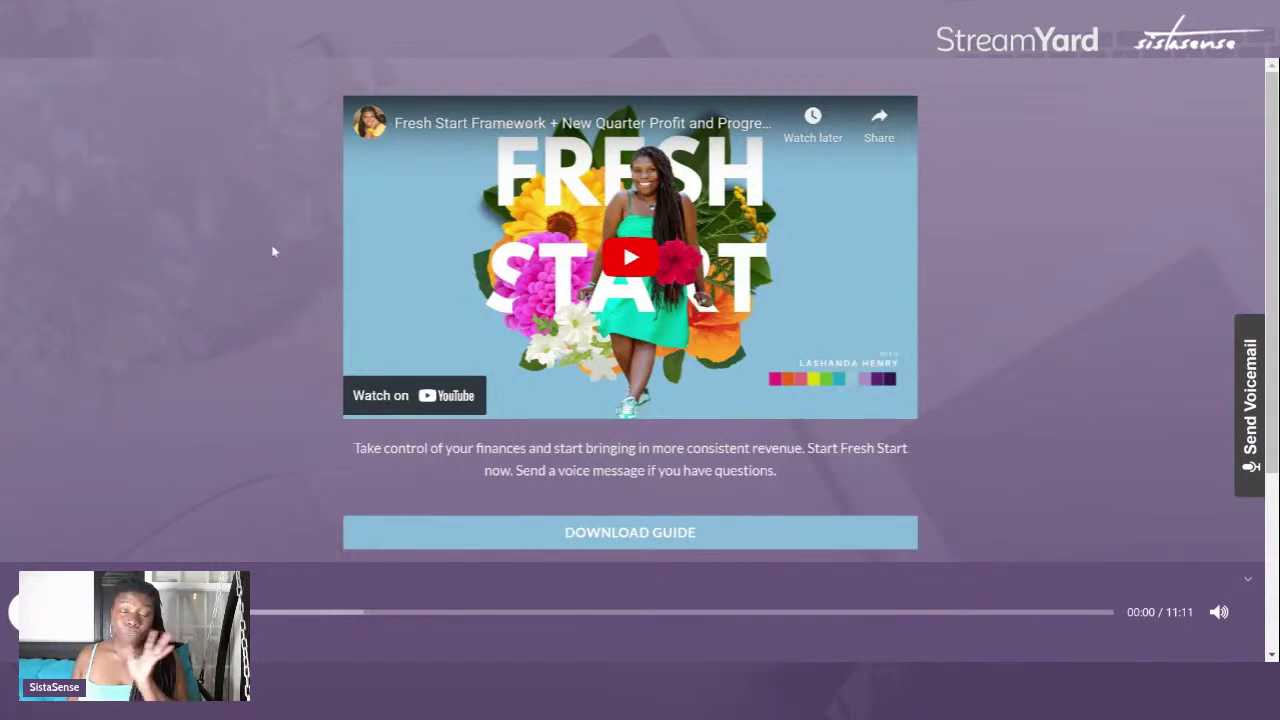
# Step: Switch to the SistaSense website and examine the Fresh Start guide page and the audio book offer page with its project links
pyautogui.scroll(-2, 272, 250)
pyautogui.scroll(2, 272, 248)
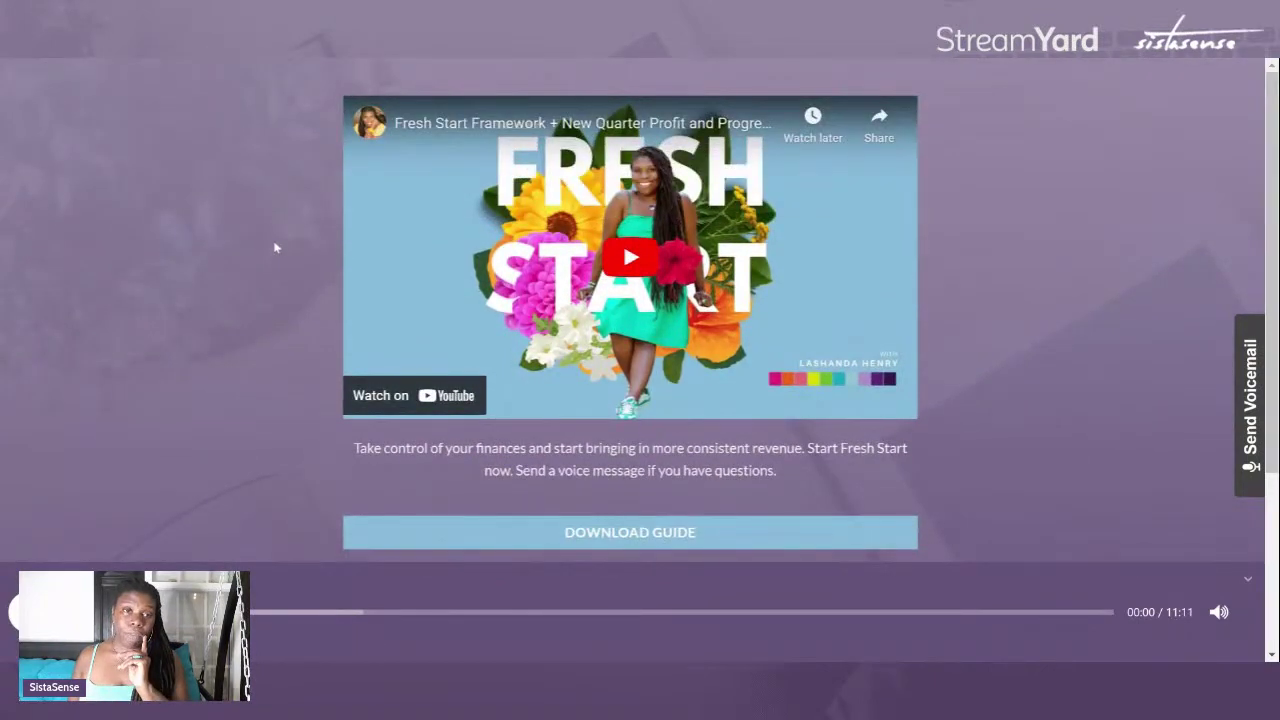
pyautogui.scroll(-2, 276, 247)
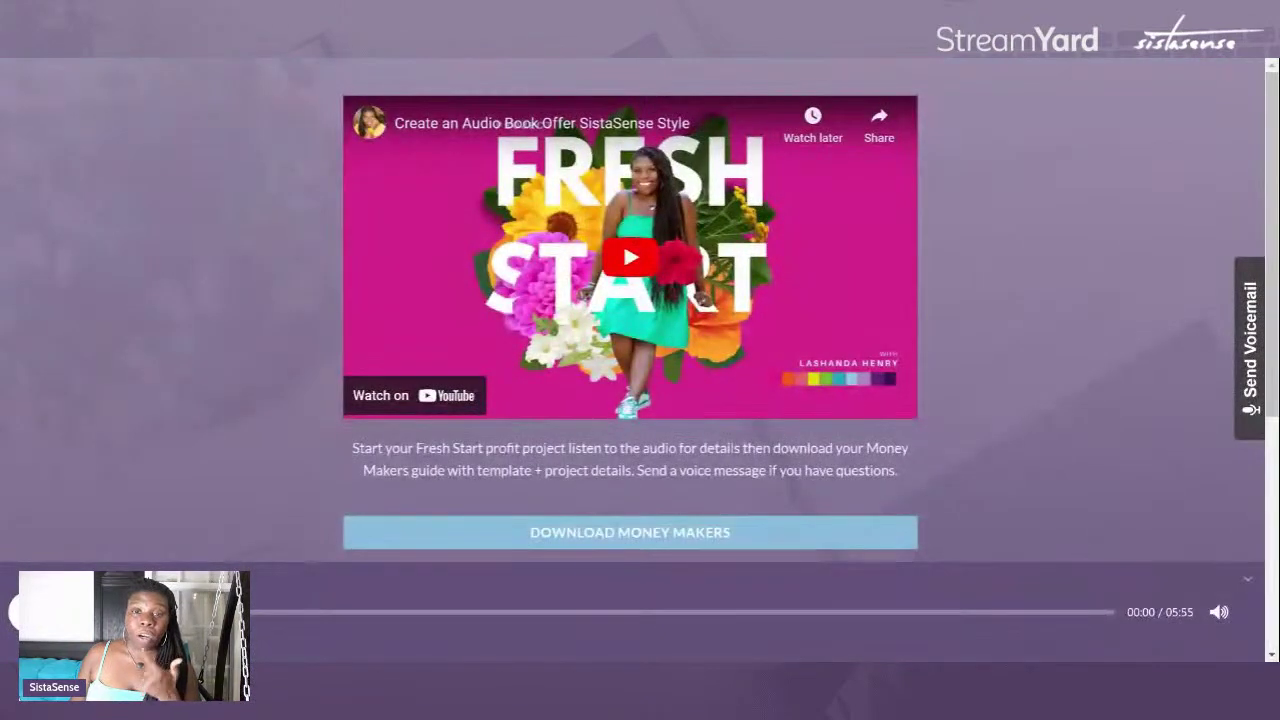
pyautogui.scroll(-3, 233, 205)
pyautogui.scroll(-2, 233, 205)
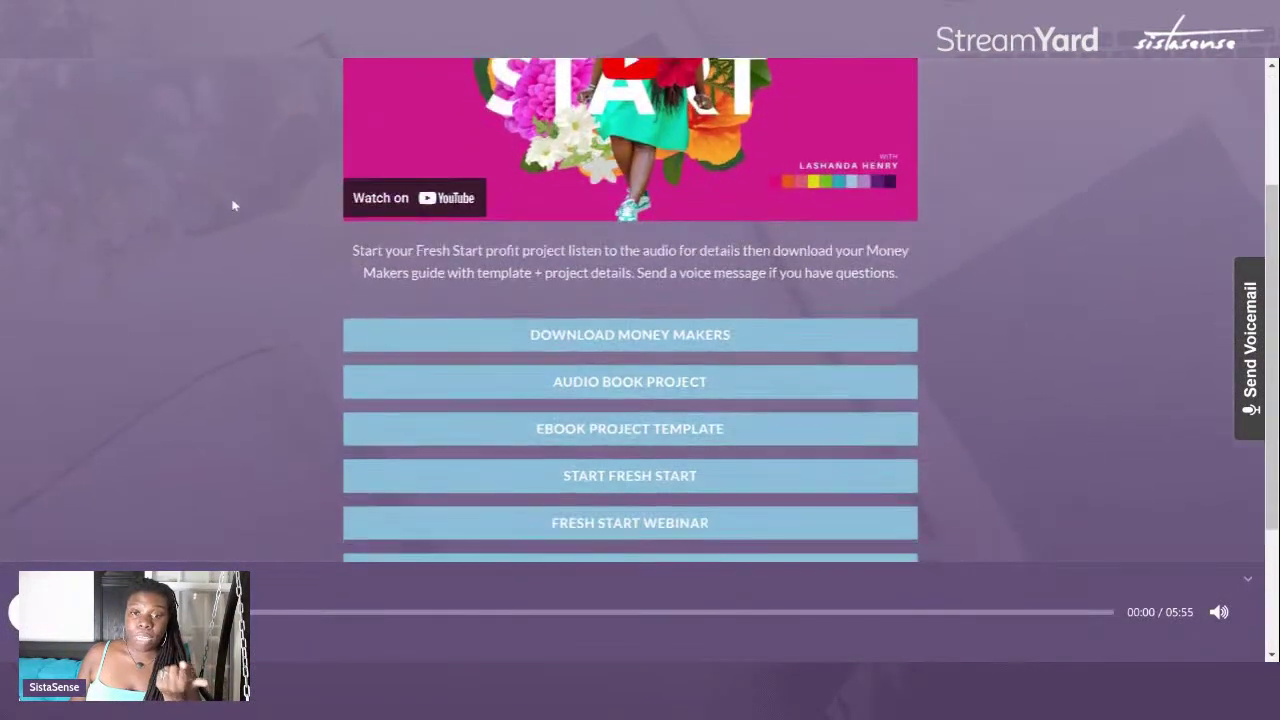
pyautogui.scroll(-3, 234, 205)
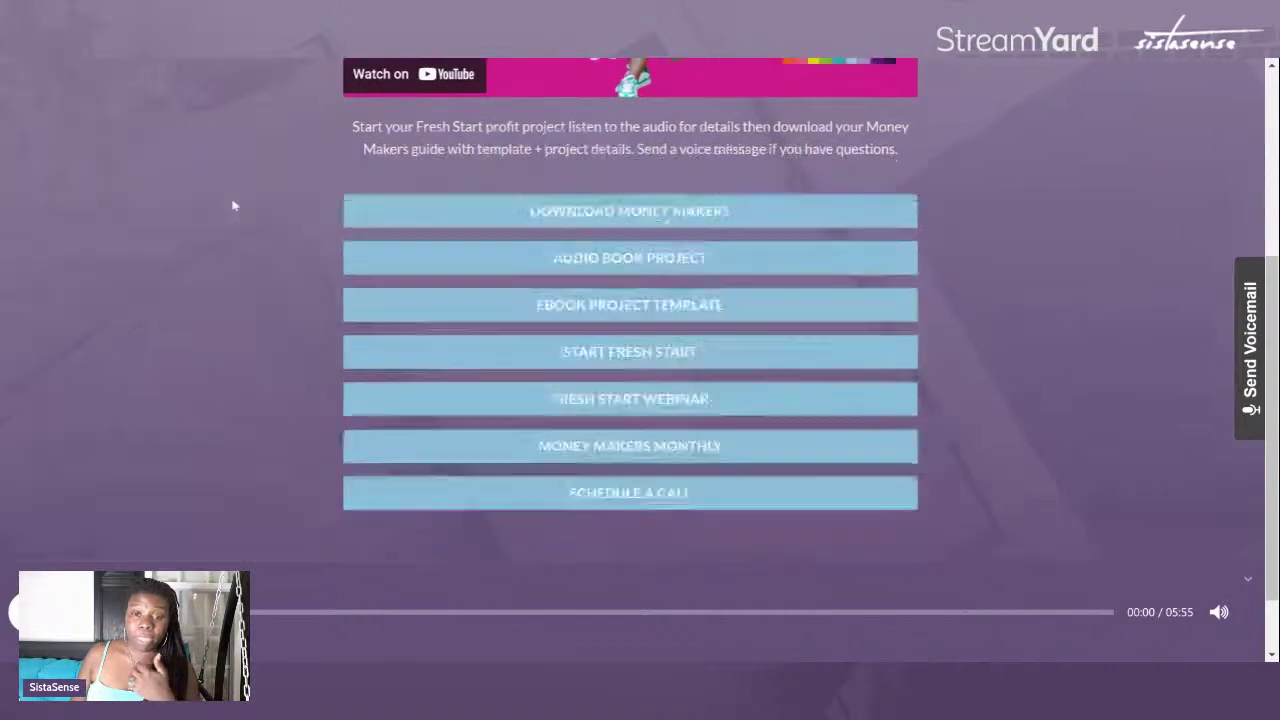
pyautogui.scroll(7, 234, 205)
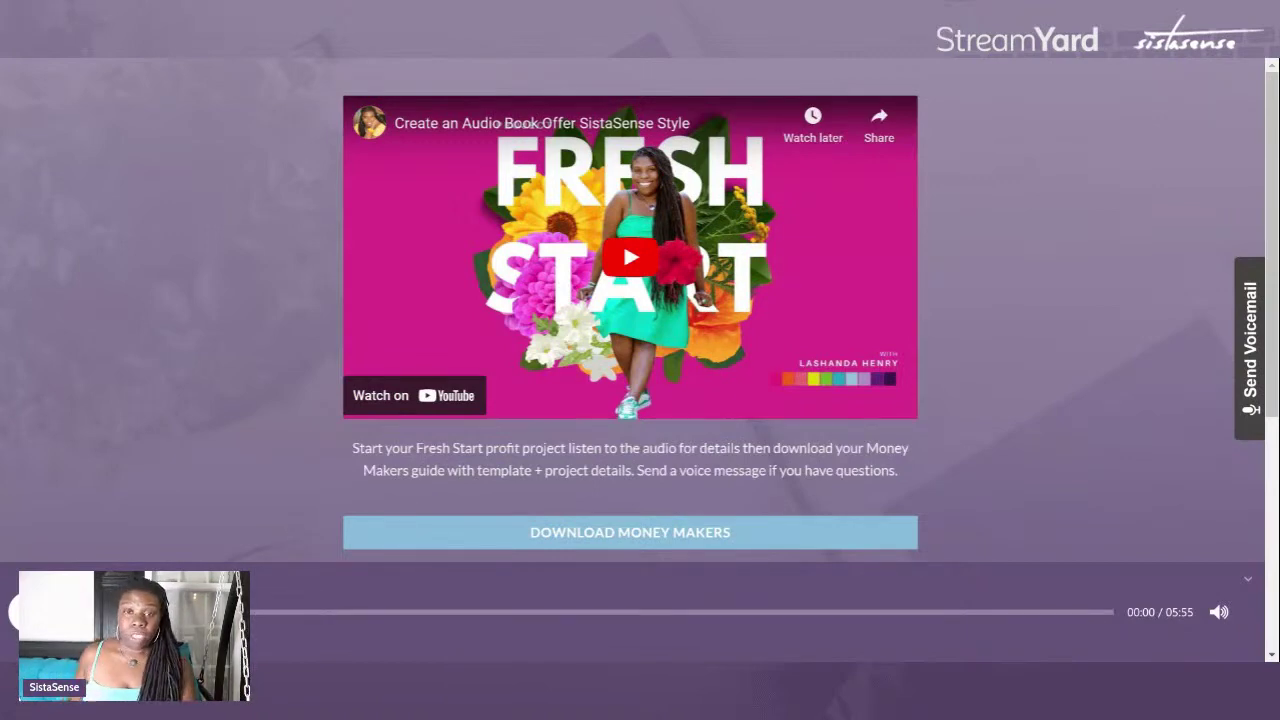
pyautogui.scroll(-3, 391, 412)
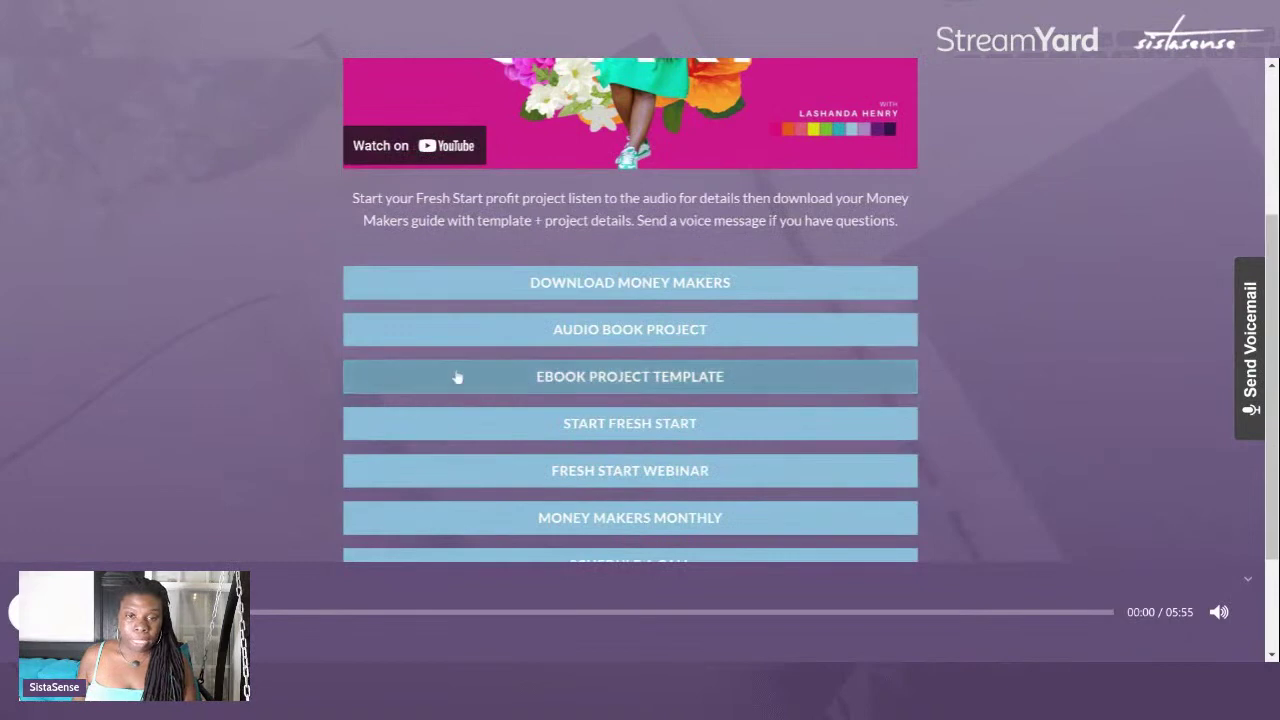
pyautogui.scroll(-1, 457, 372)
pyautogui.scroll(-1, 457, 370)
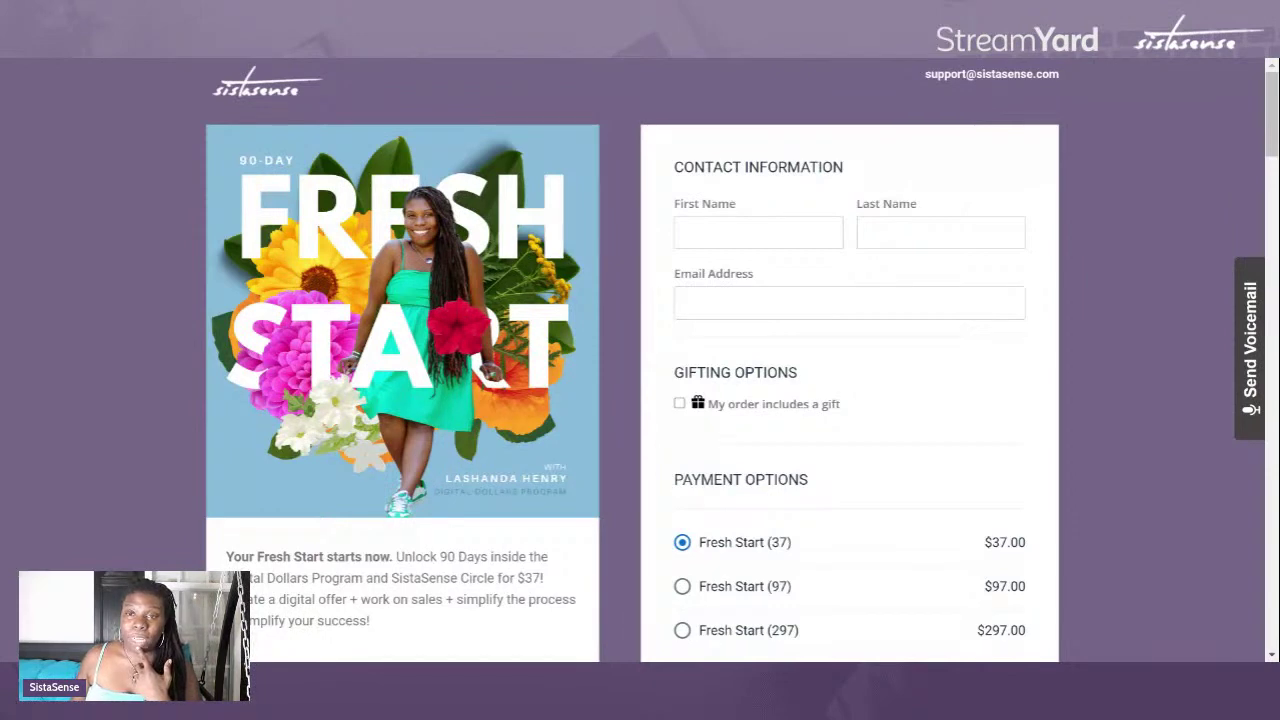
# Step: Examine the 90-Day Fresh Start checkout page, including the payment options, program contents, package descriptions and add-on offers
pyautogui.scroll(-1, 640, 360)
pyautogui.scroll(-1, 640, 360)
pyautogui.scroll(1, 640, 360)
pyautogui.scroll(-1, 640, 360)
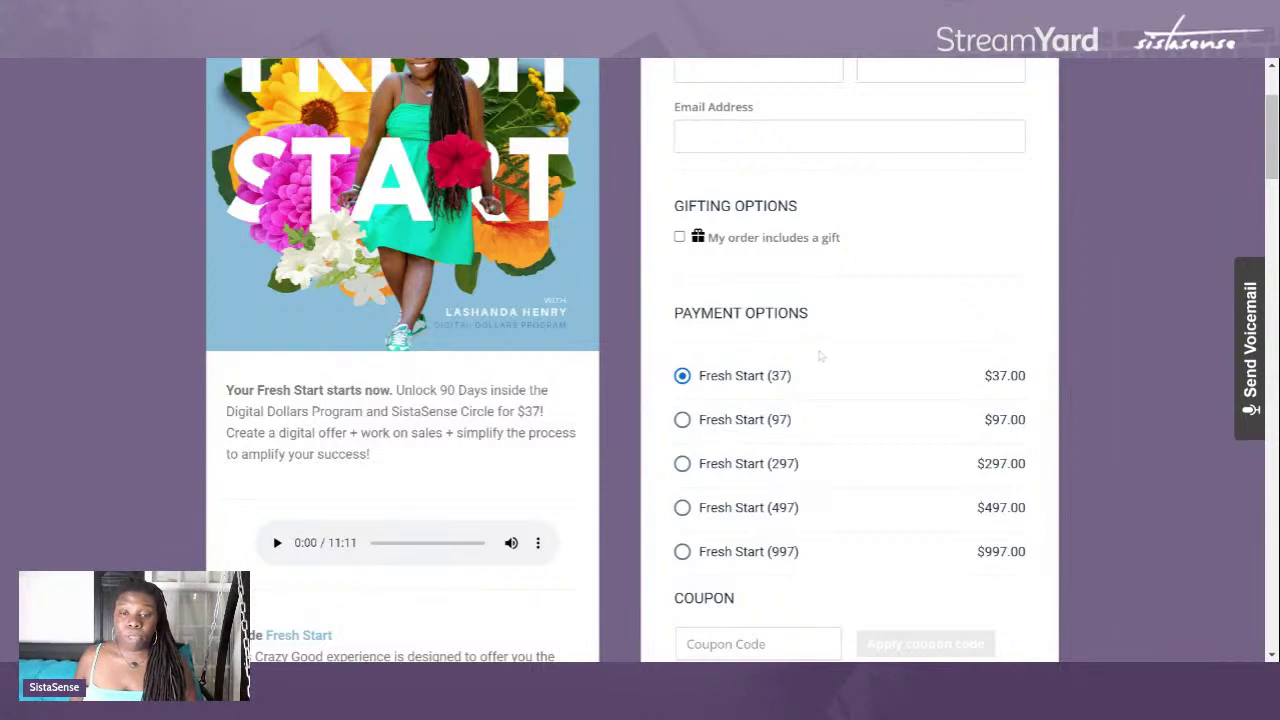
pyautogui.scroll(-1, 820, 356)
pyautogui.scroll(-1, 820, 356)
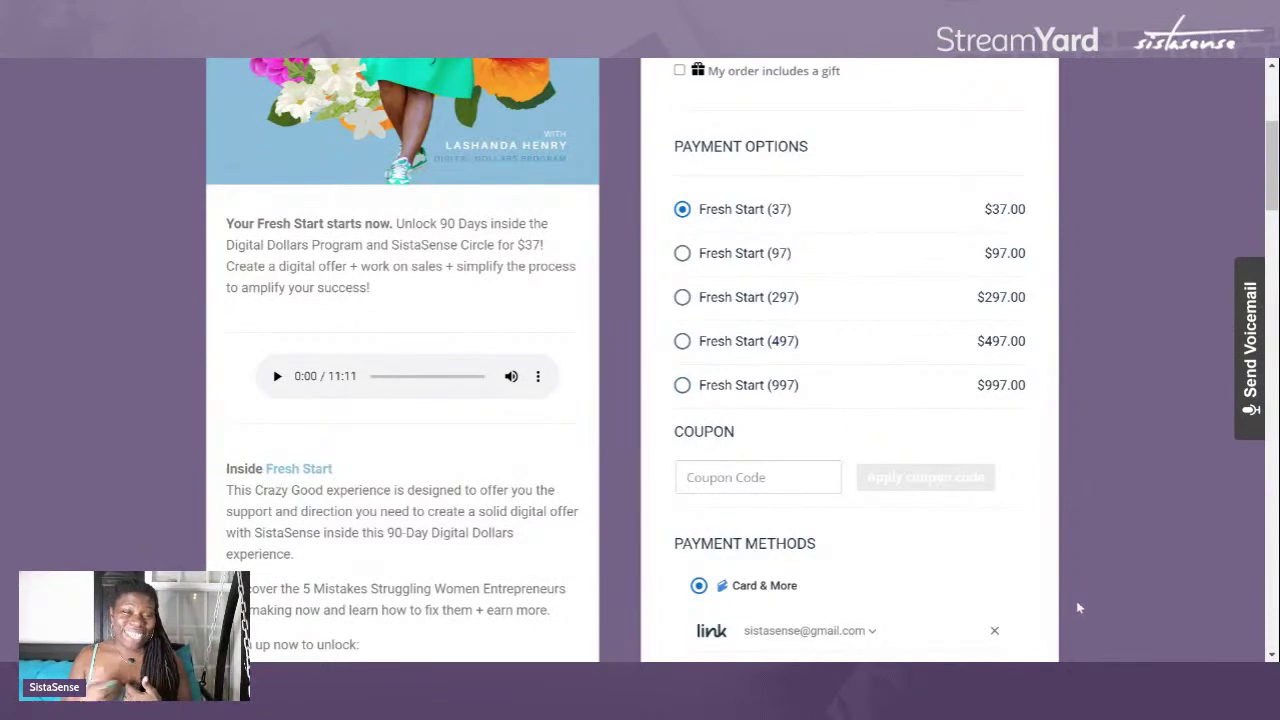
pyautogui.scroll(-4, 585, 372)
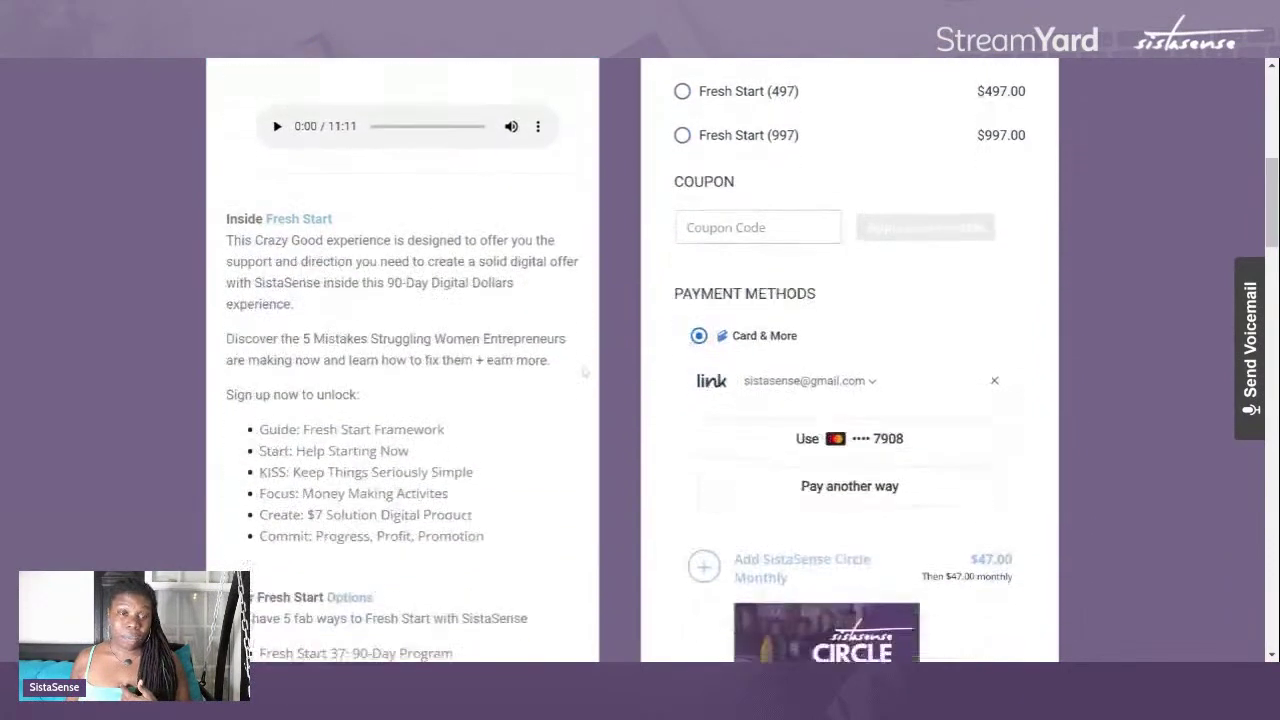
pyautogui.scroll(-5, 585, 372)
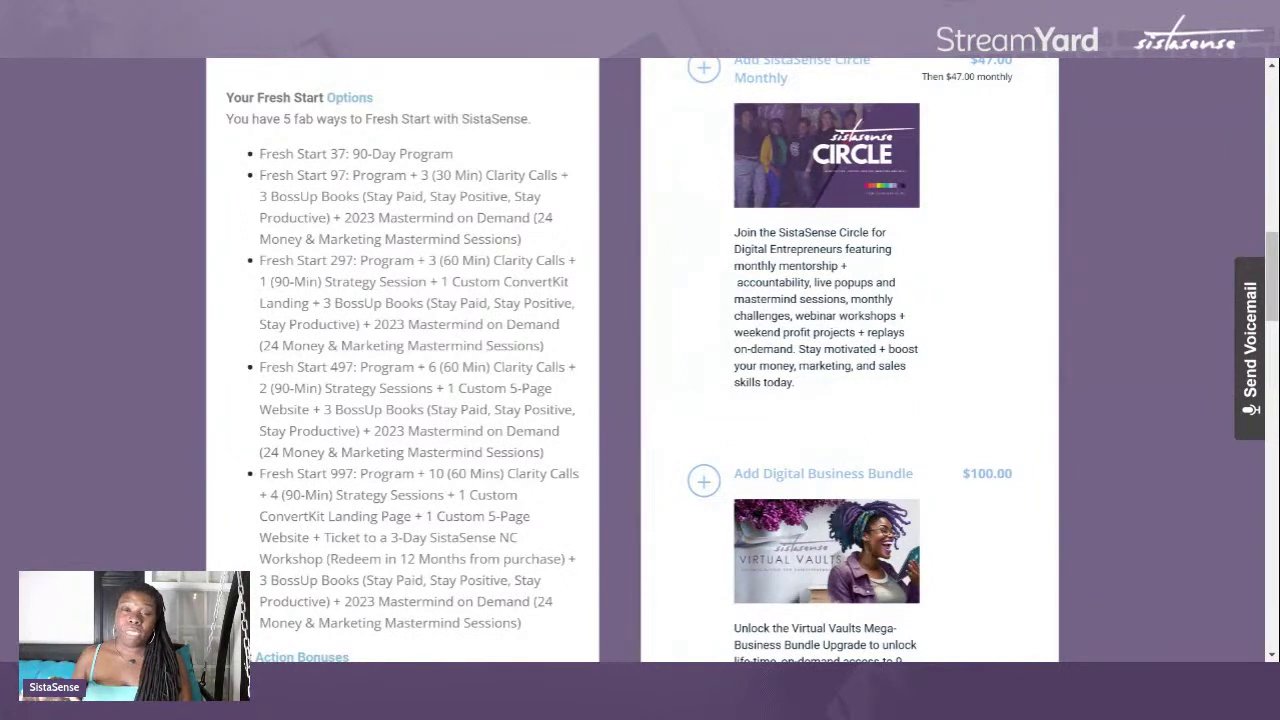
pyautogui.scroll(3, 559, 345)
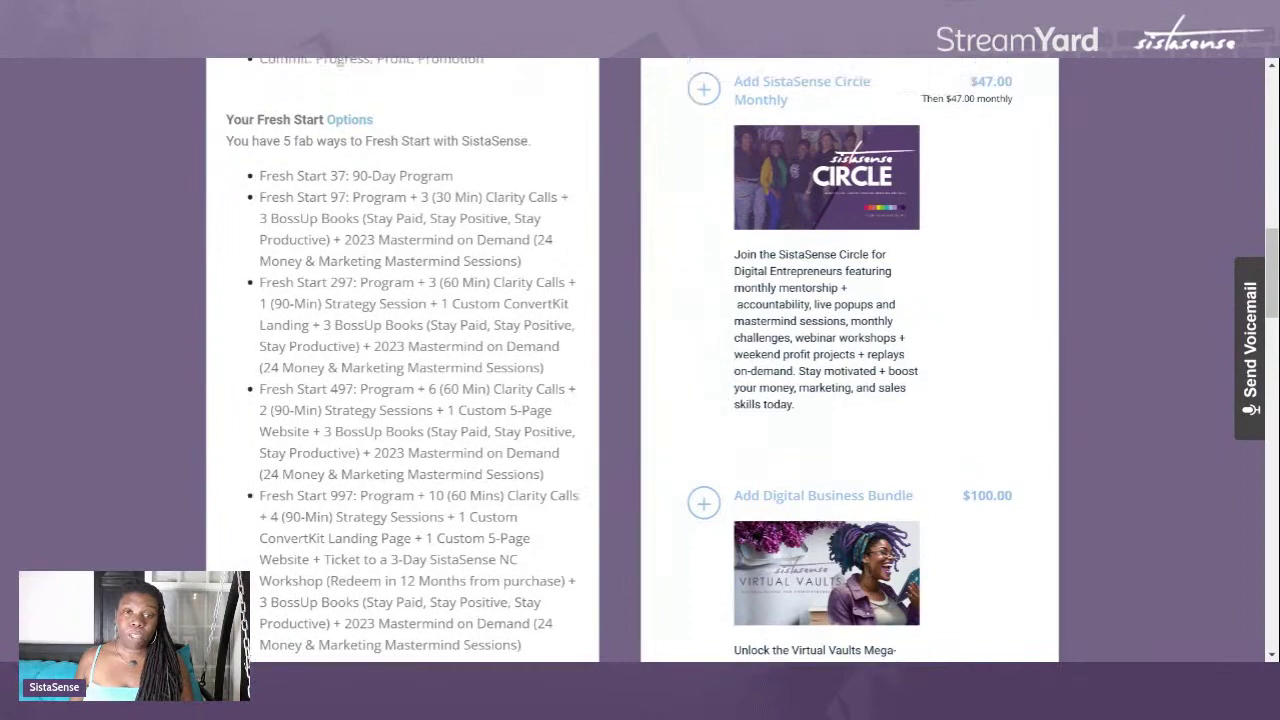
pyautogui.scroll(8, 559, 346)
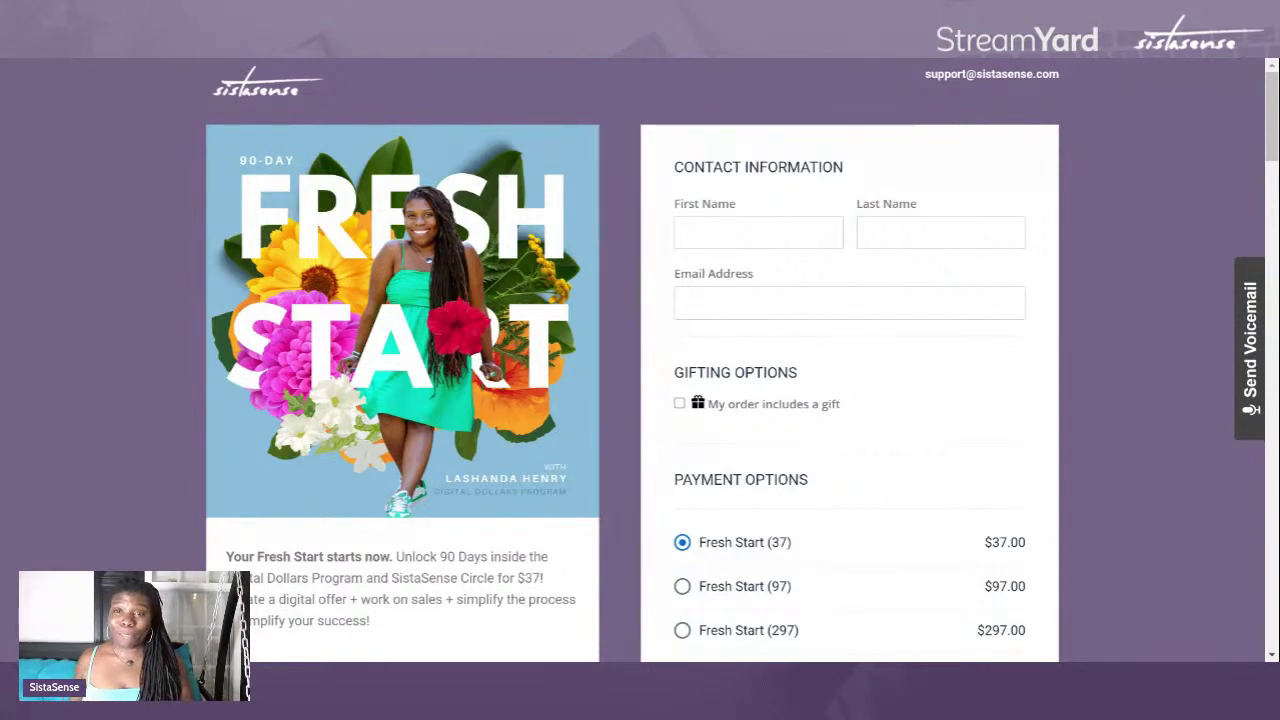
pyautogui.scroll(-3, 1091, 410)
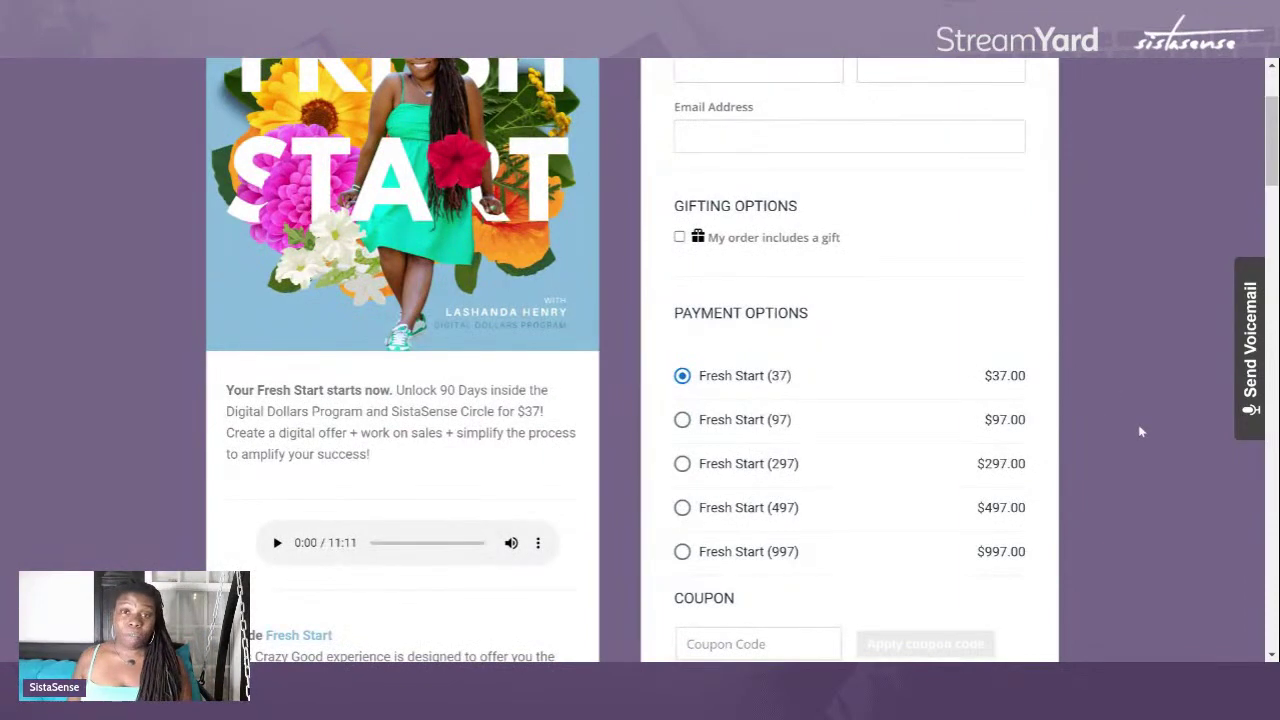
pyautogui.scroll(3, 1102, 394)
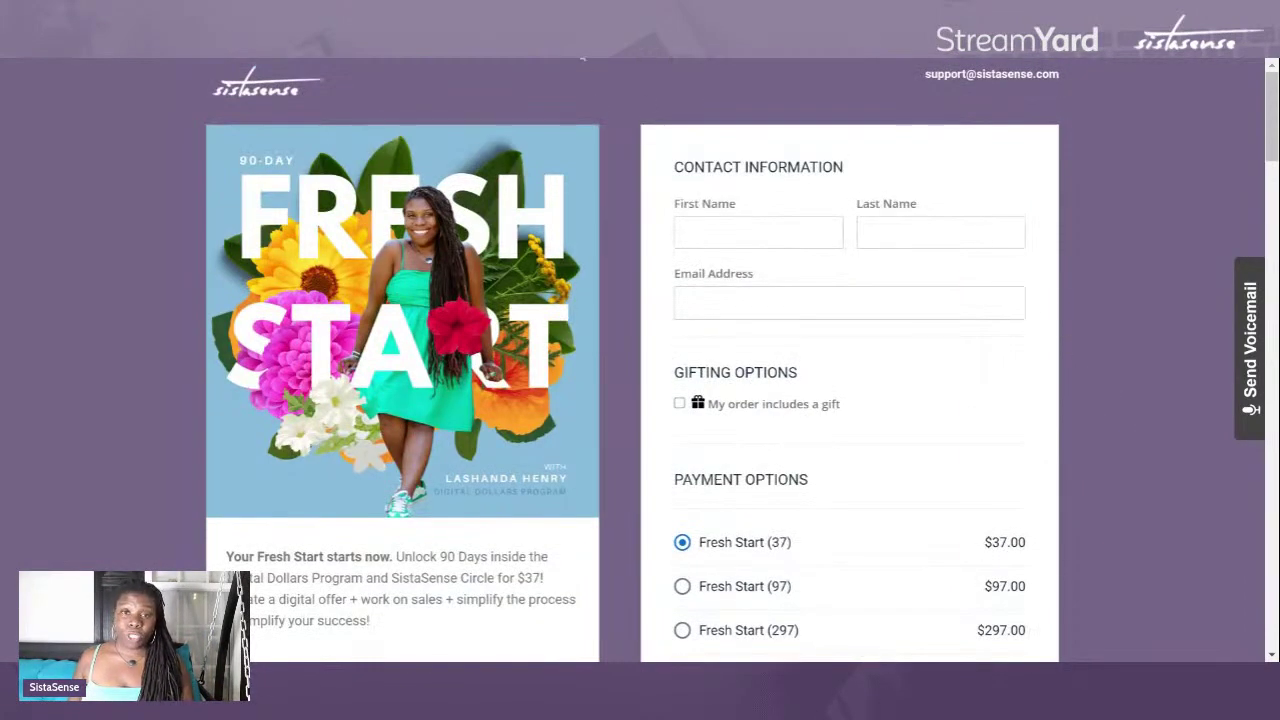